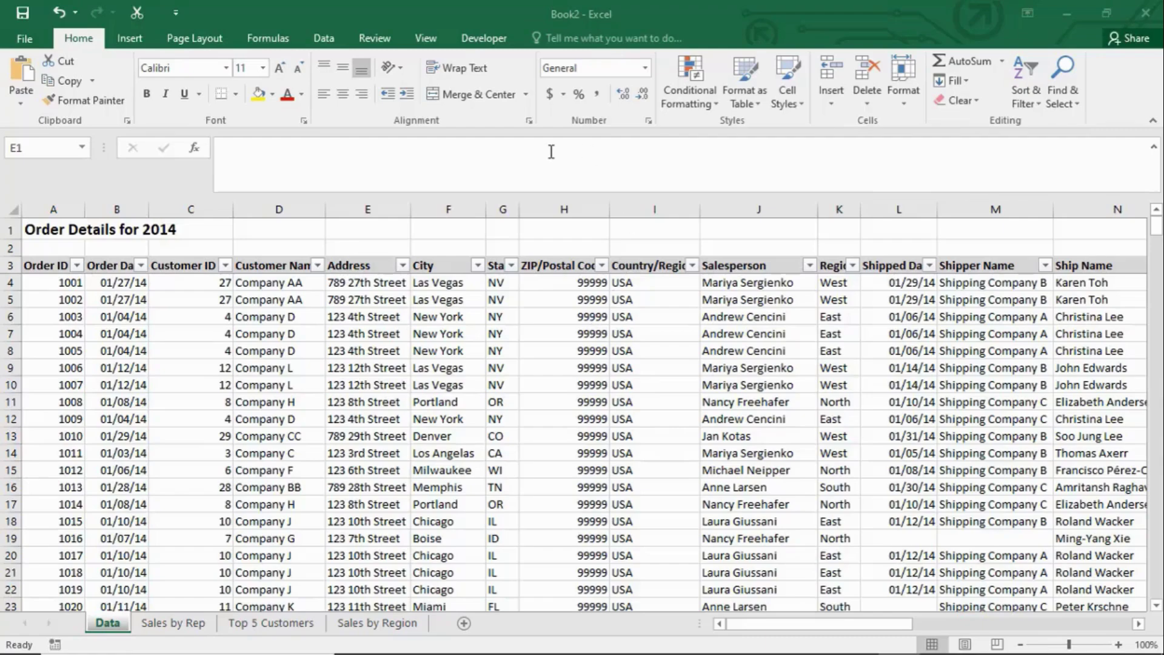
# Examine the first order records in the Order ID and Order Date columns of the Data sheet.
pyautogui.click(123, 283)
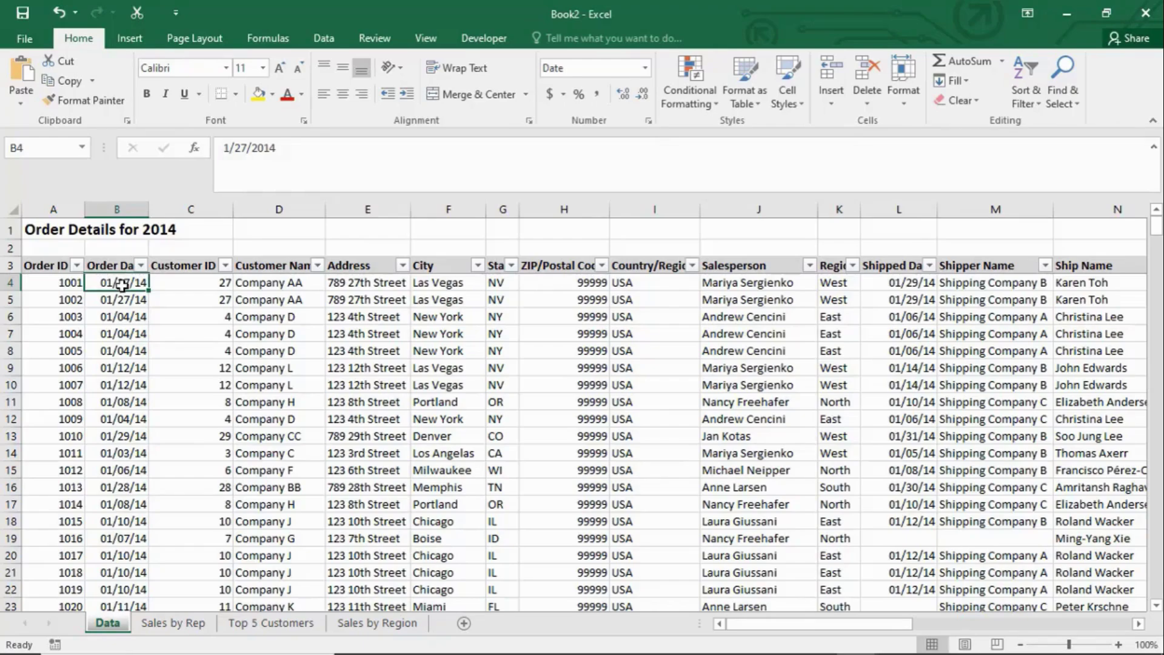
pyautogui.press('Up')
pyautogui.press('Left')
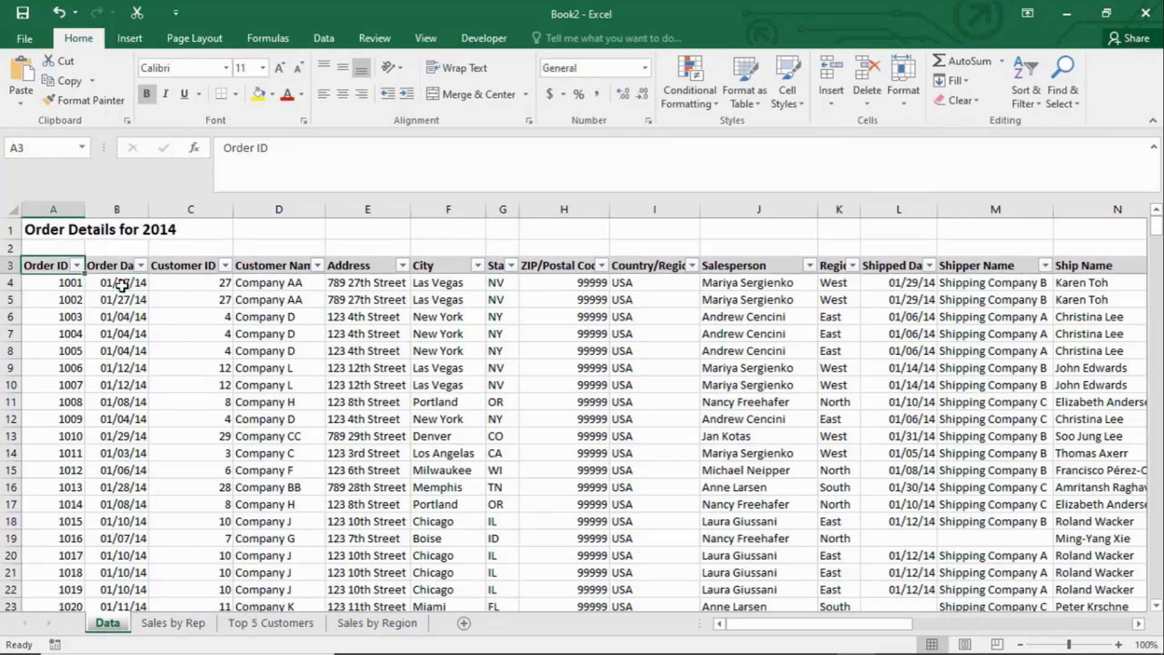
pyautogui.hotkey('shift', 'Down')
pyautogui.hotkey('shift', 'Down')
pyautogui.hotkey('shift', 'Down')
pyautogui.hotkey('shift', 'Down')
pyautogui.hotkey('shift', 'Down')
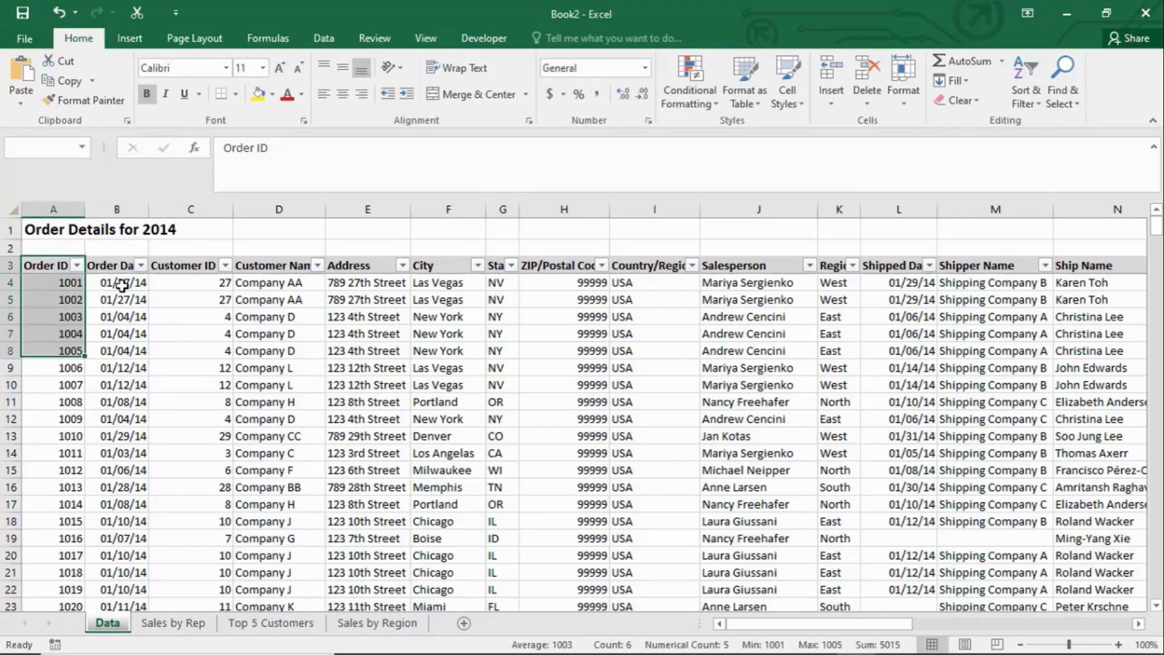
pyautogui.press('Right')
pyautogui.press('Down')
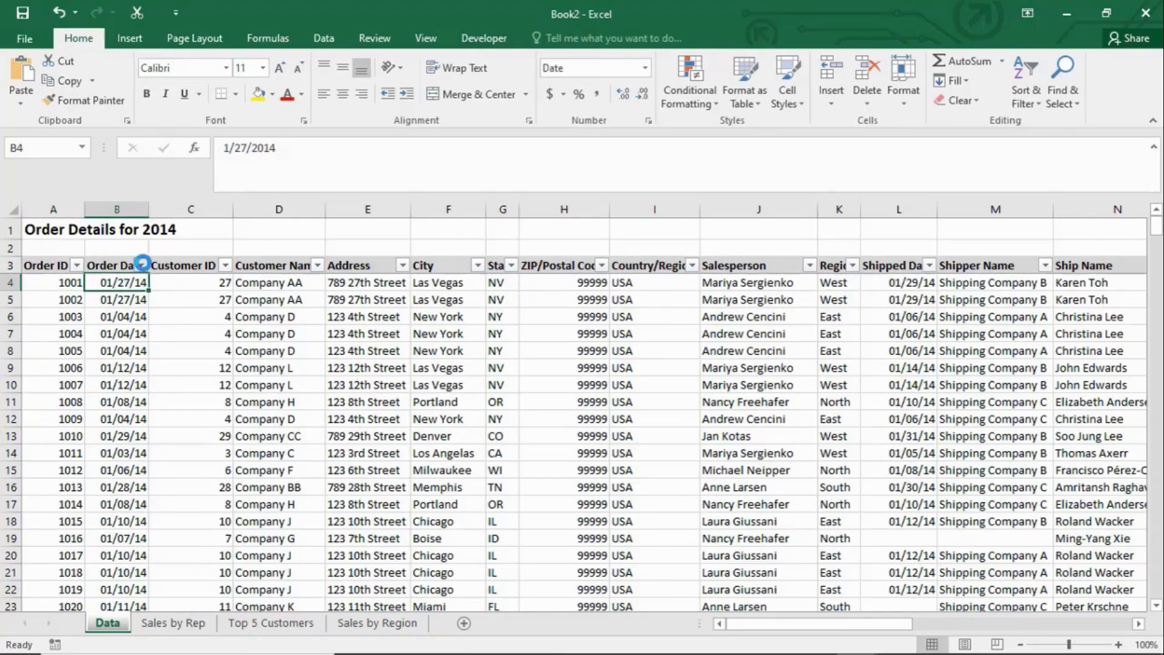
# Inspect the year and month options in the Order Date filter and close it without filtering.
pyautogui.click(141, 265)
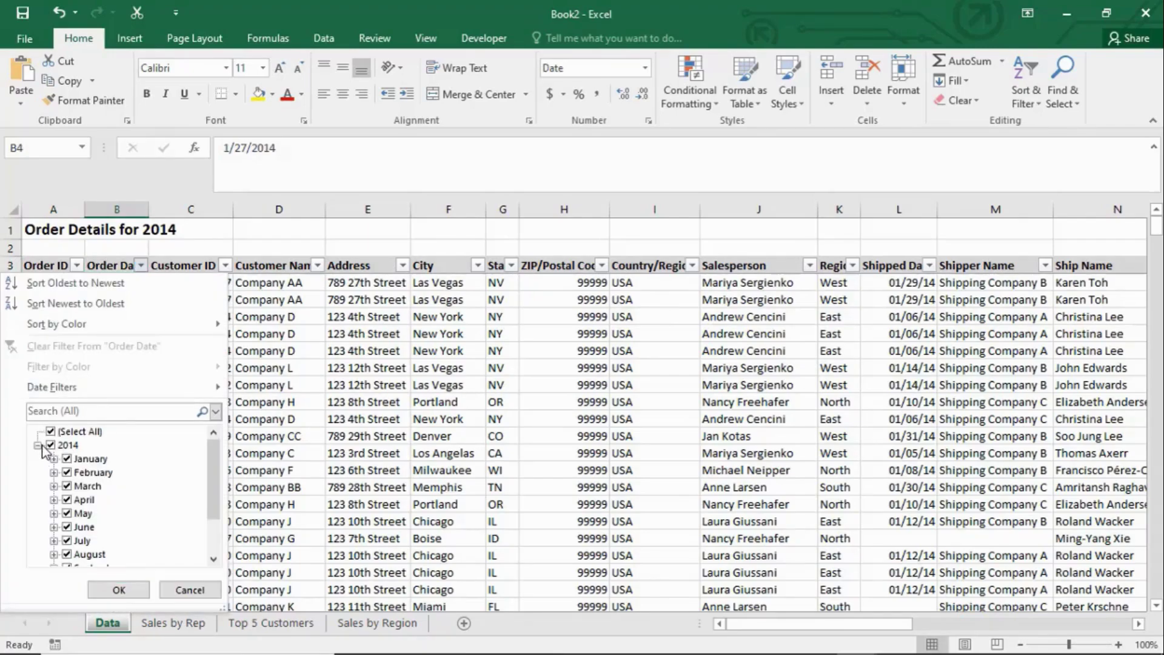
pyautogui.moveTo(214, 460)
pyautogui.mouseDown()
pyautogui.moveTo(214, 493)
pyautogui.moveTo(213, 463)
pyautogui.mouseUp()
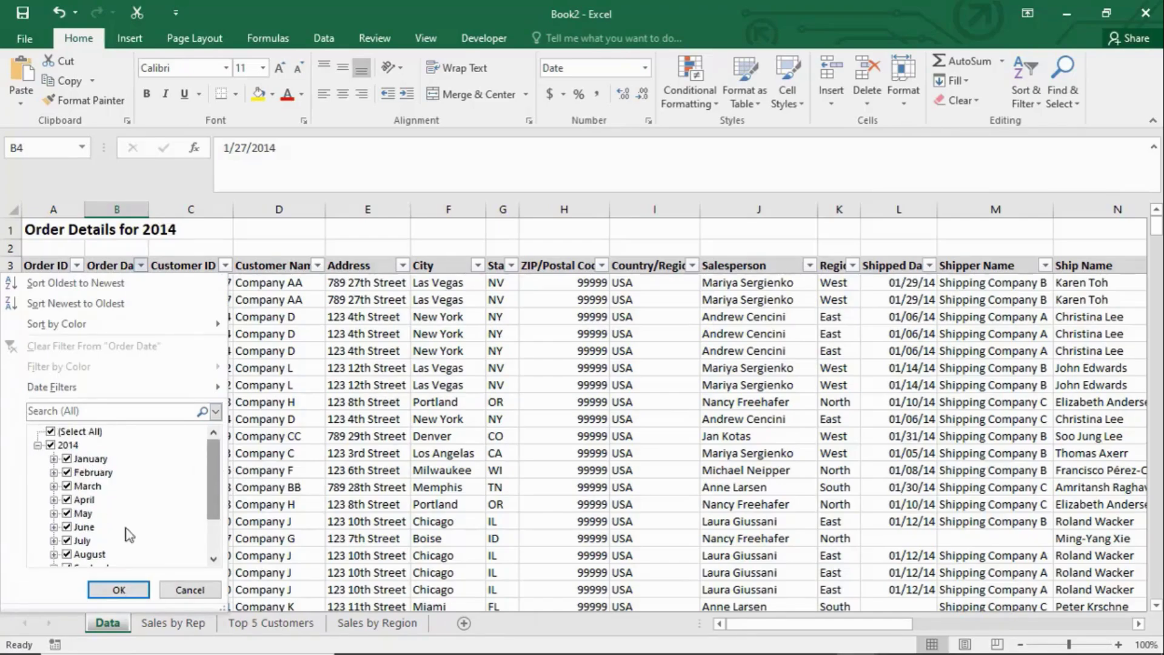
pyautogui.click(189, 594)
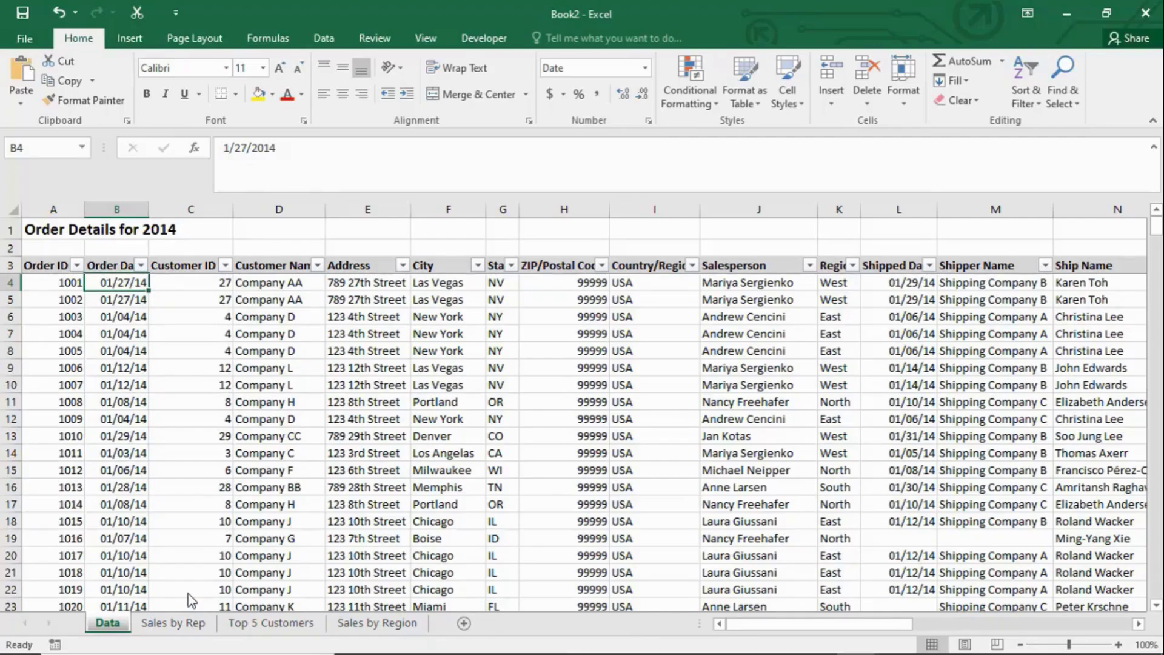
# View the Sales by Rep sheet and shift the chart on the Top 5 Customers sheet slightly to the right.
pyautogui.click(179, 624)
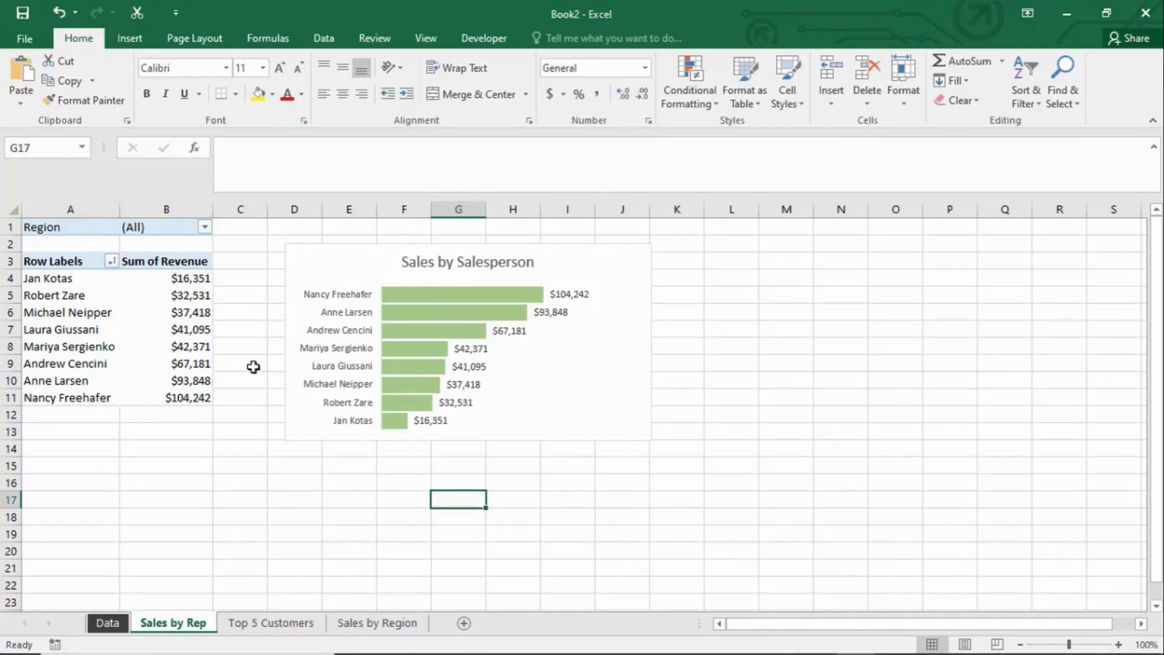
pyautogui.click(280, 624)
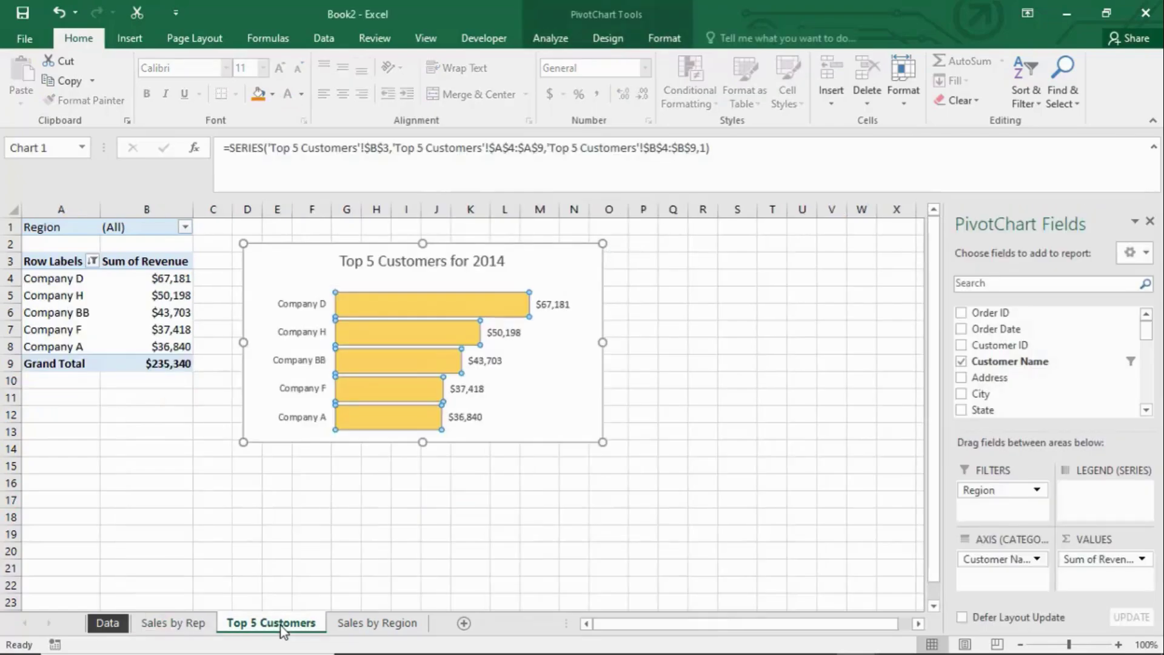
pyautogui.moveTo(314, 279); pyautogui.dragTo(336, 278)
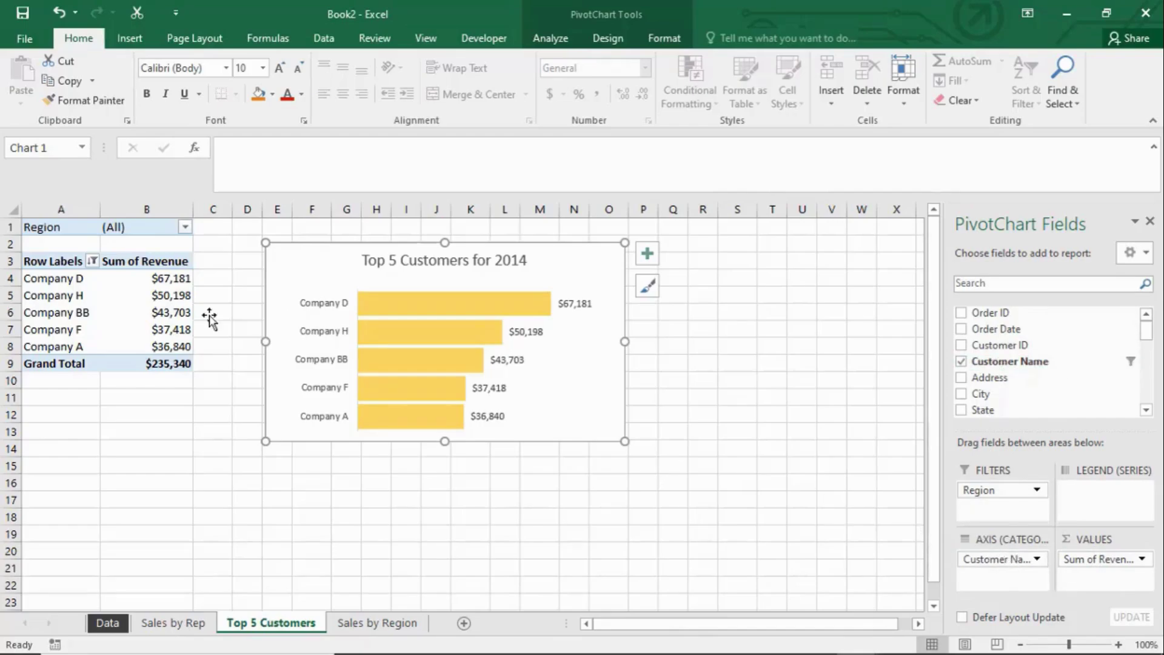
# Check the Top 10 value filter settings for Customer Name in the Top 5 Customers pivot table and cancel the dialog.
pyautogui.click(78, 244)
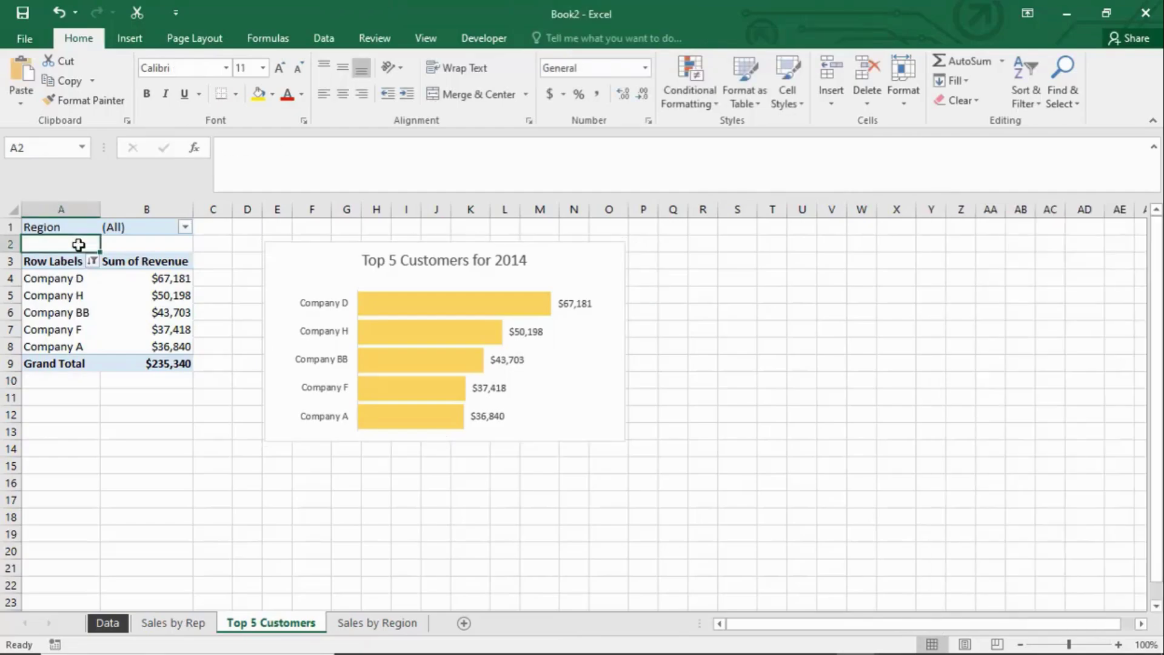
pyautogui.click(104, 282)
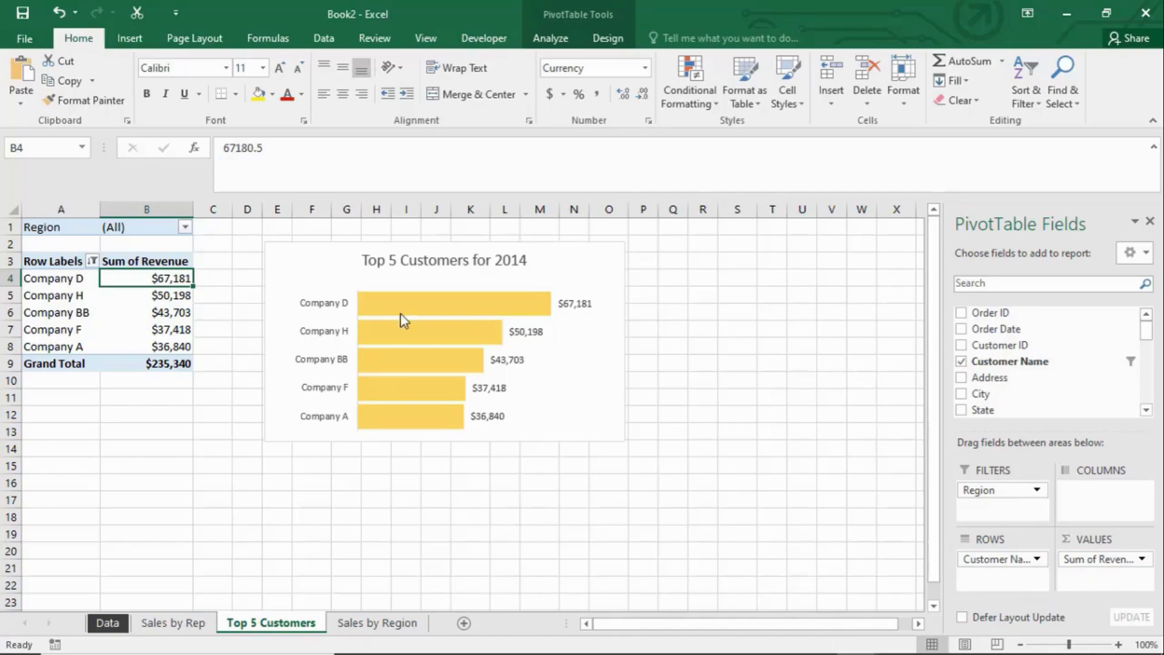
pyautogui.click(92, 261)
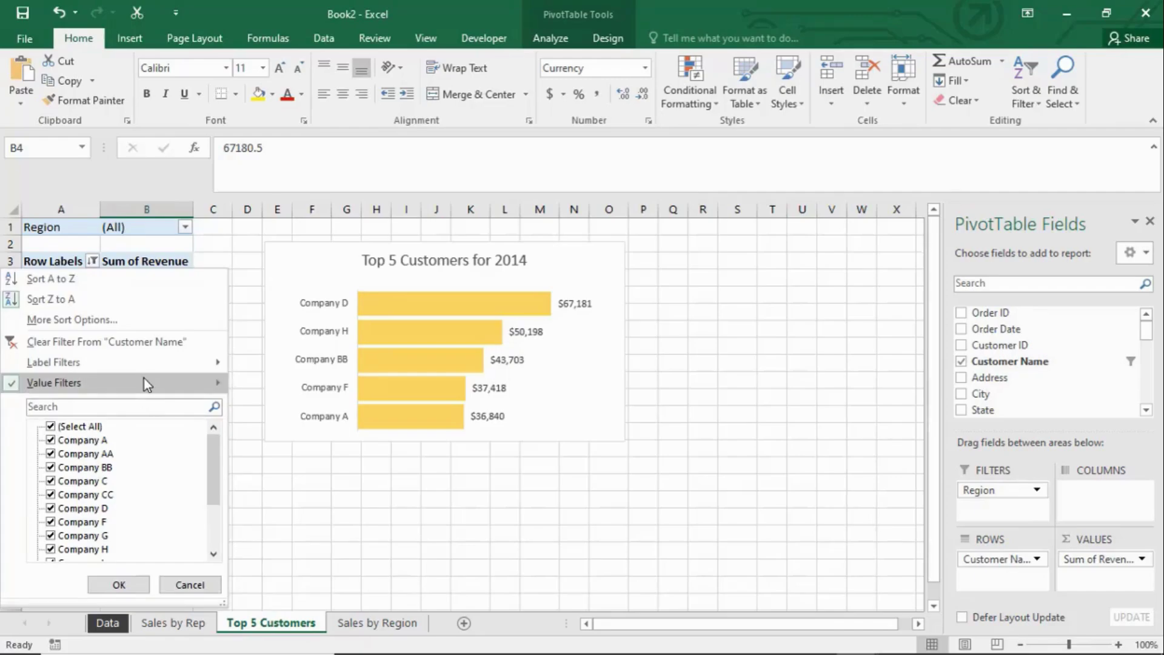
pyautogui.moveTo(144, 377)
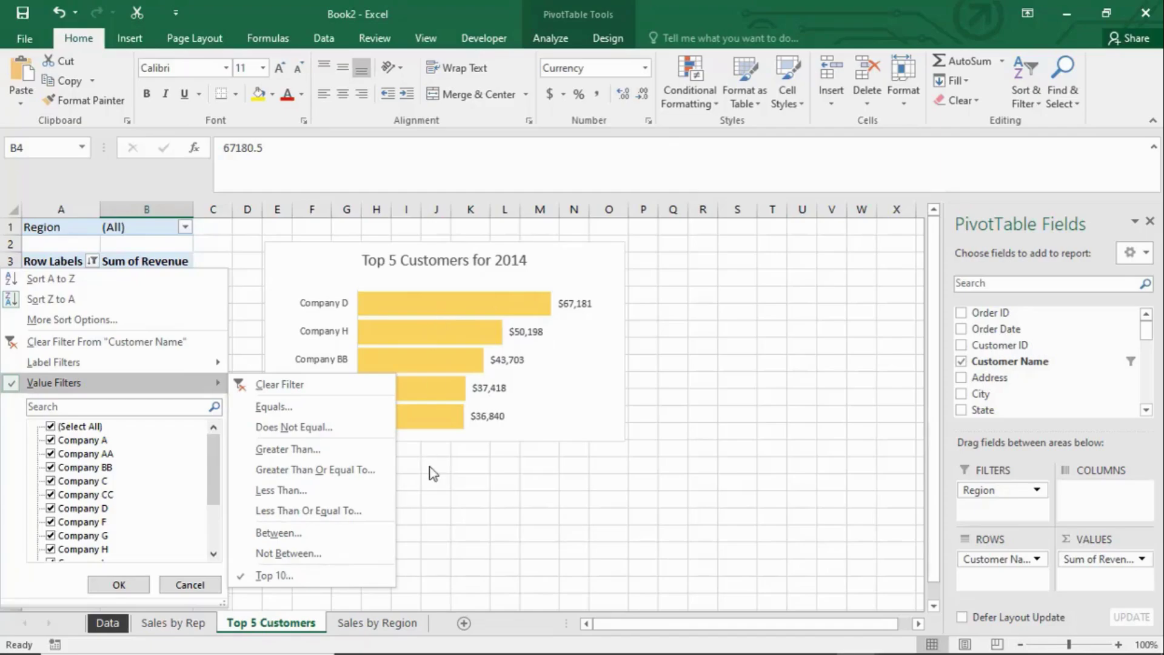
pyautogui.click(296, 579)
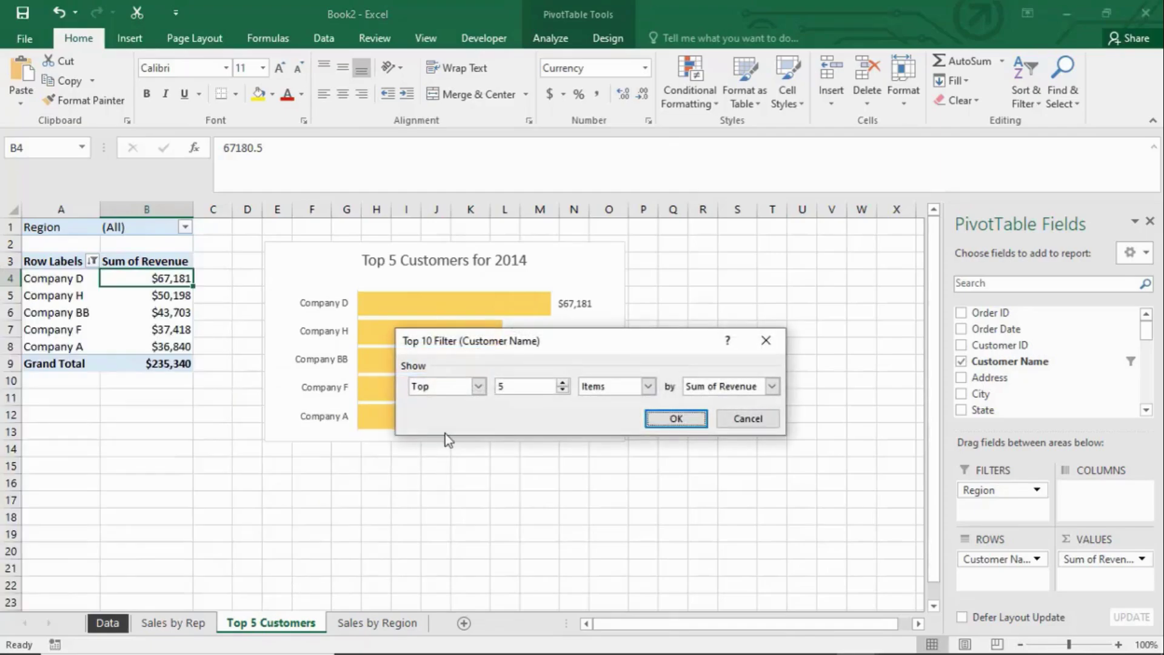
pyautogui.click(746, 418)
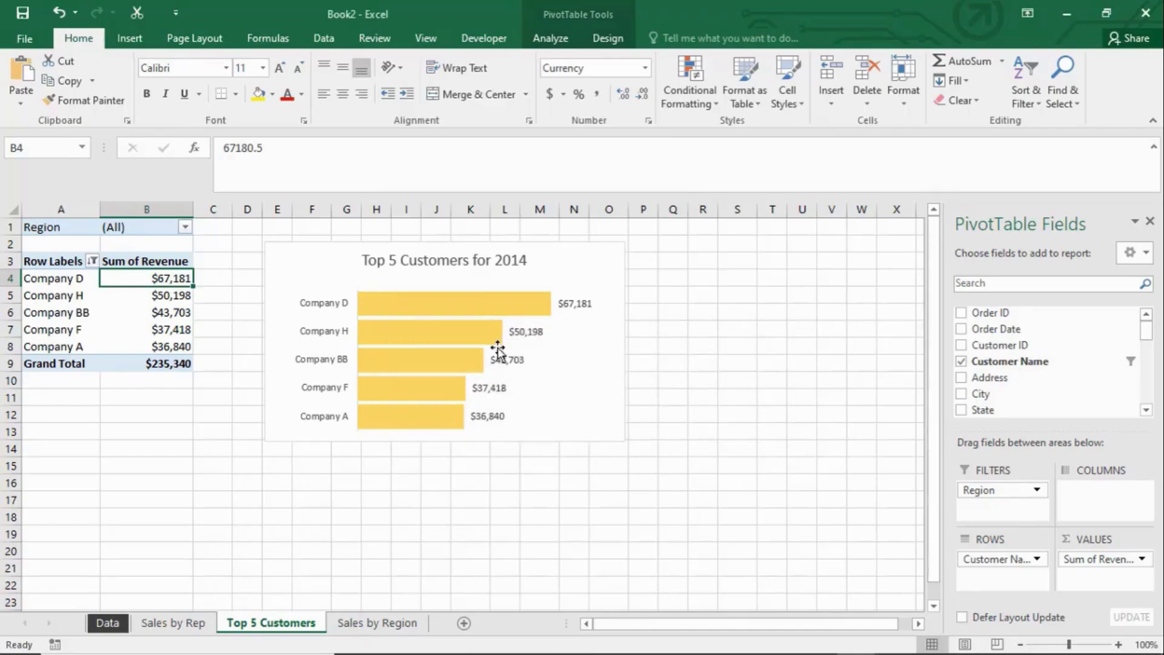
# Fill the bars of the Top 5 Customers for 2014 chart with the lighter gold theme color.
pyautogui.click(462, 303)
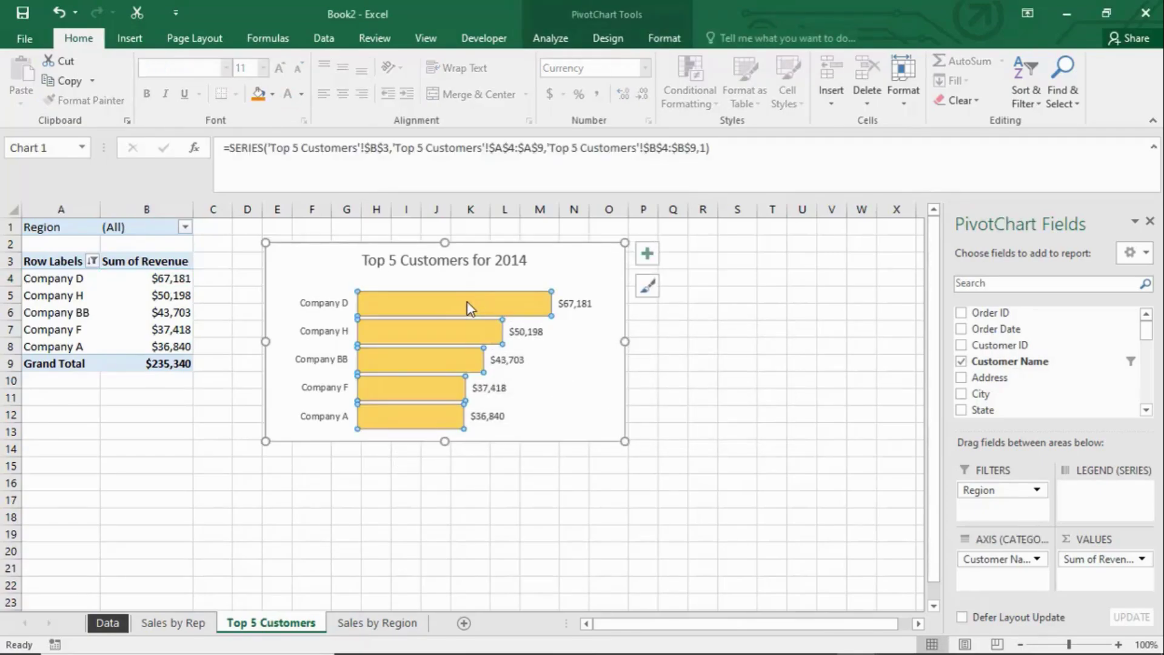
pyautogui.rightClick(458, 302)
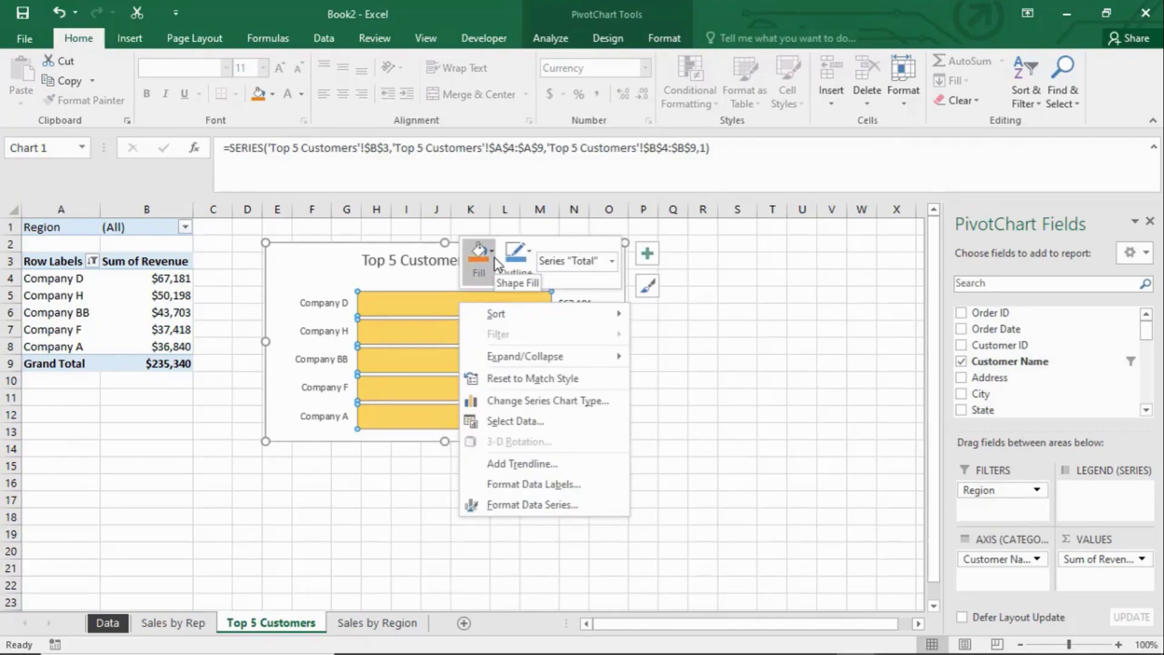
pyautogui.click(480, 266)
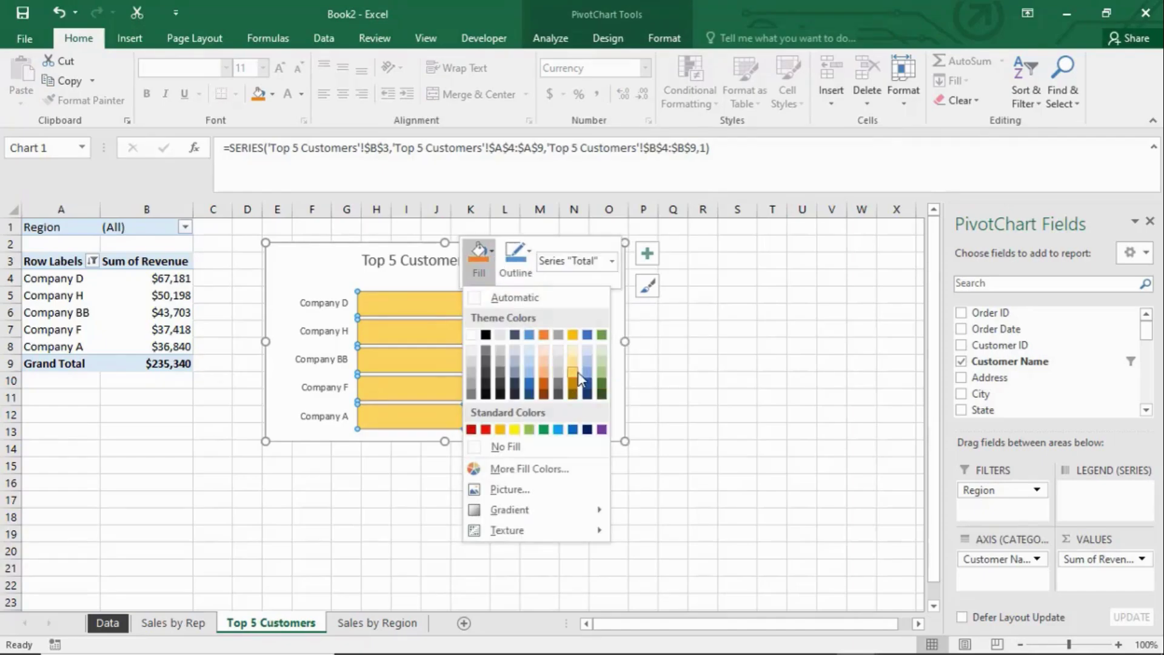
pyautogui.click(574, 374)
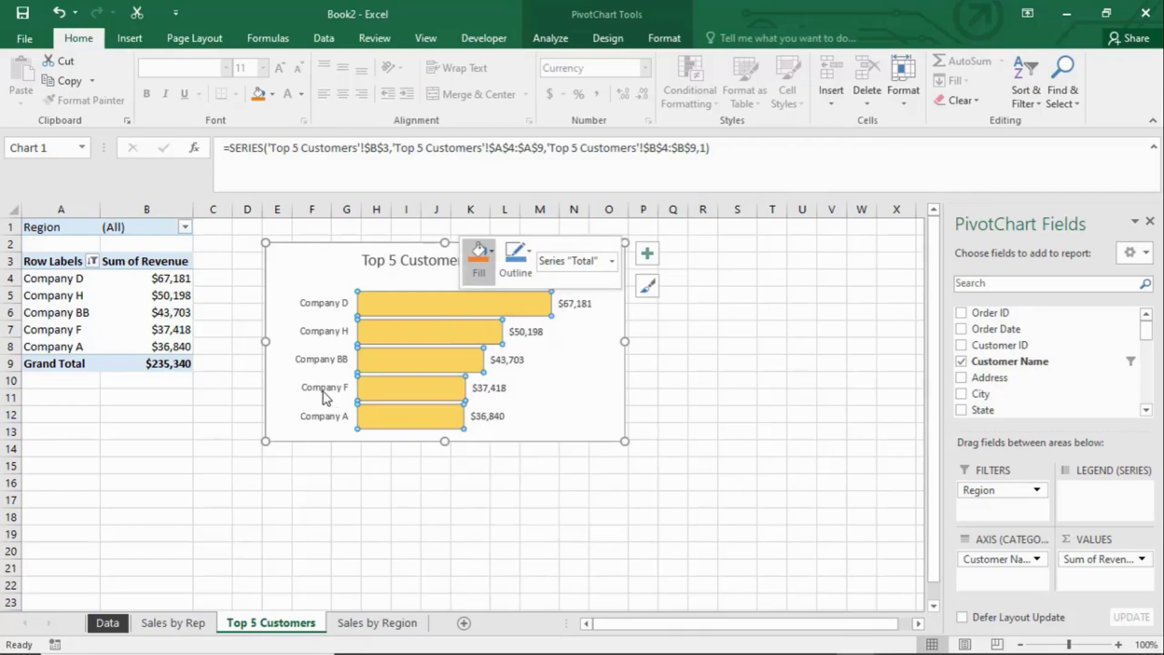
pyautogui.click(297, 359)
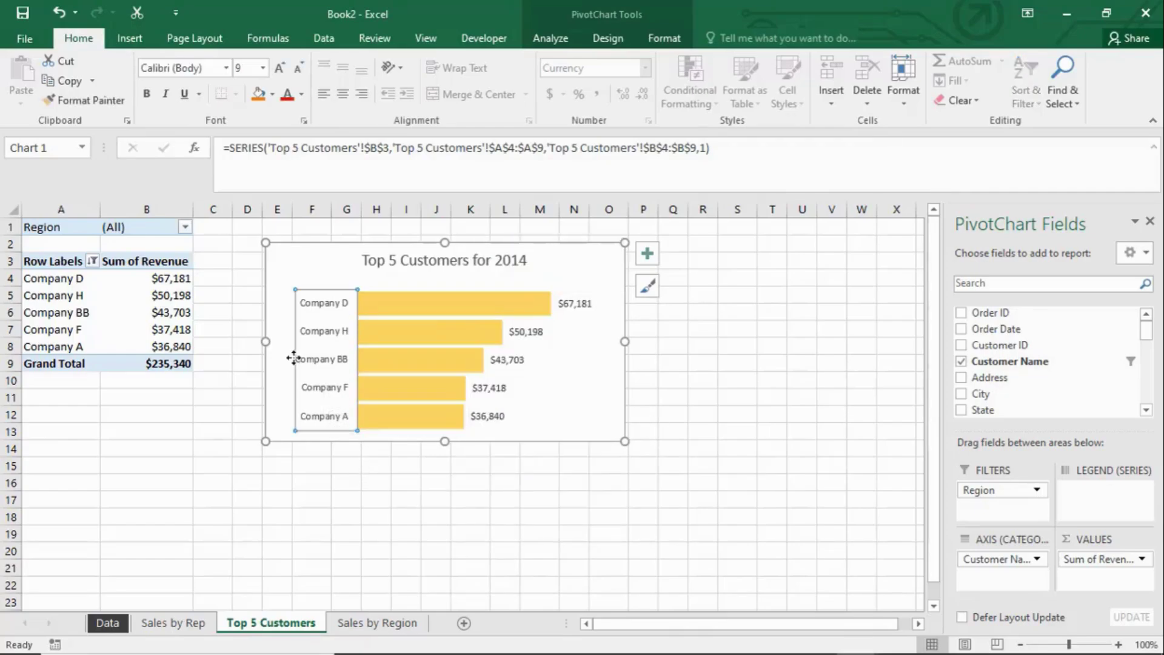
pyautogui.click(319, 276)
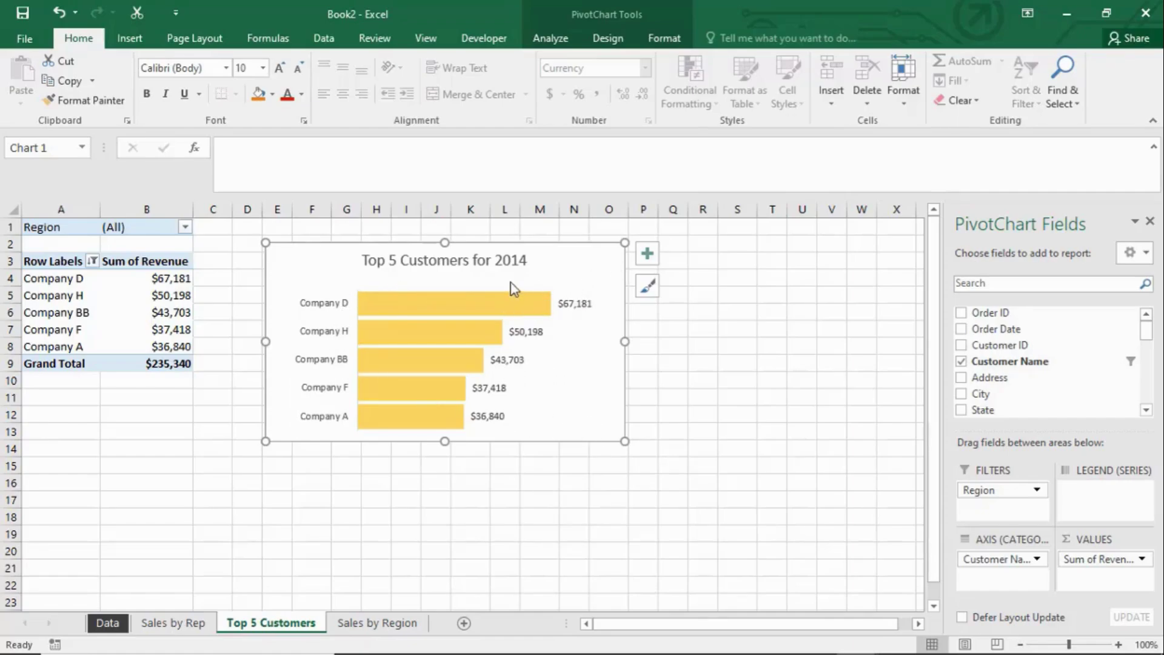
# Try reversing the category order on the Sales by Salesperson chart's vertical axis, turn the option back off and close the axis formatting.
pyautogui.click(174, 624)
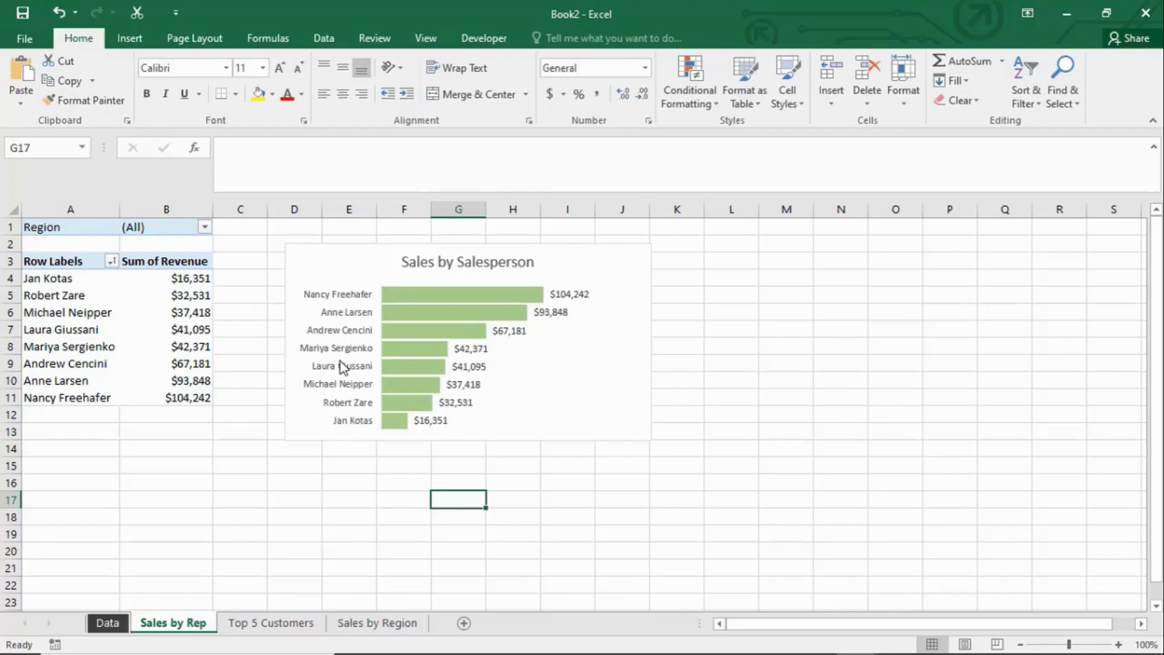
pyautogui.click(337, 300)
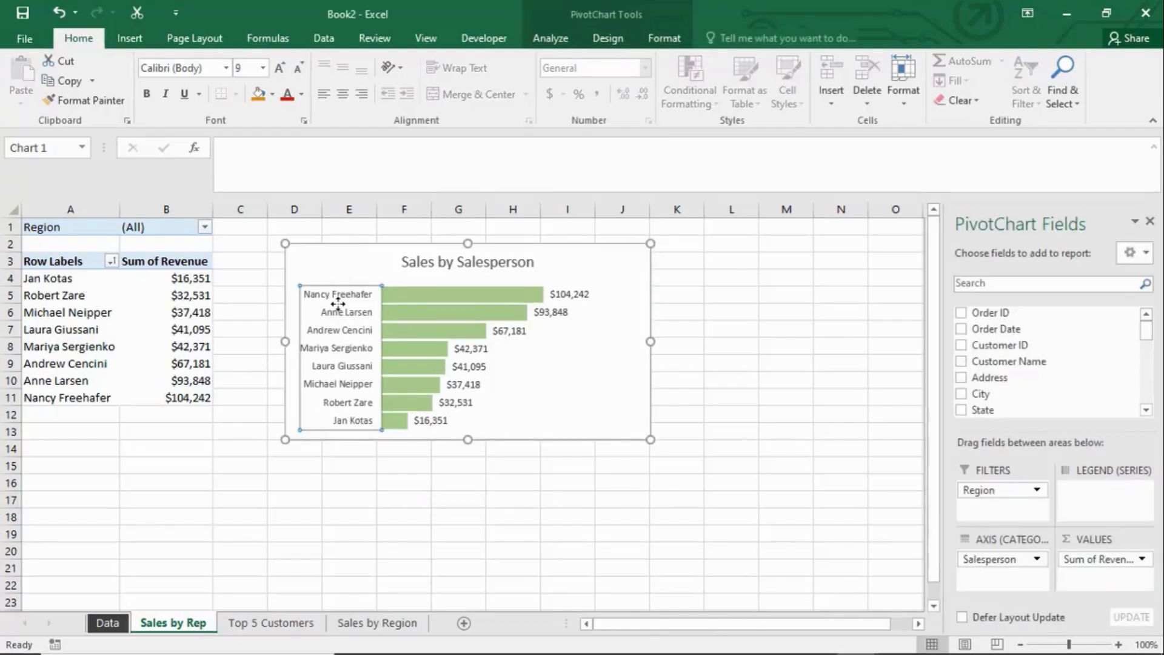
pyautogui.rightClick(338, 305)
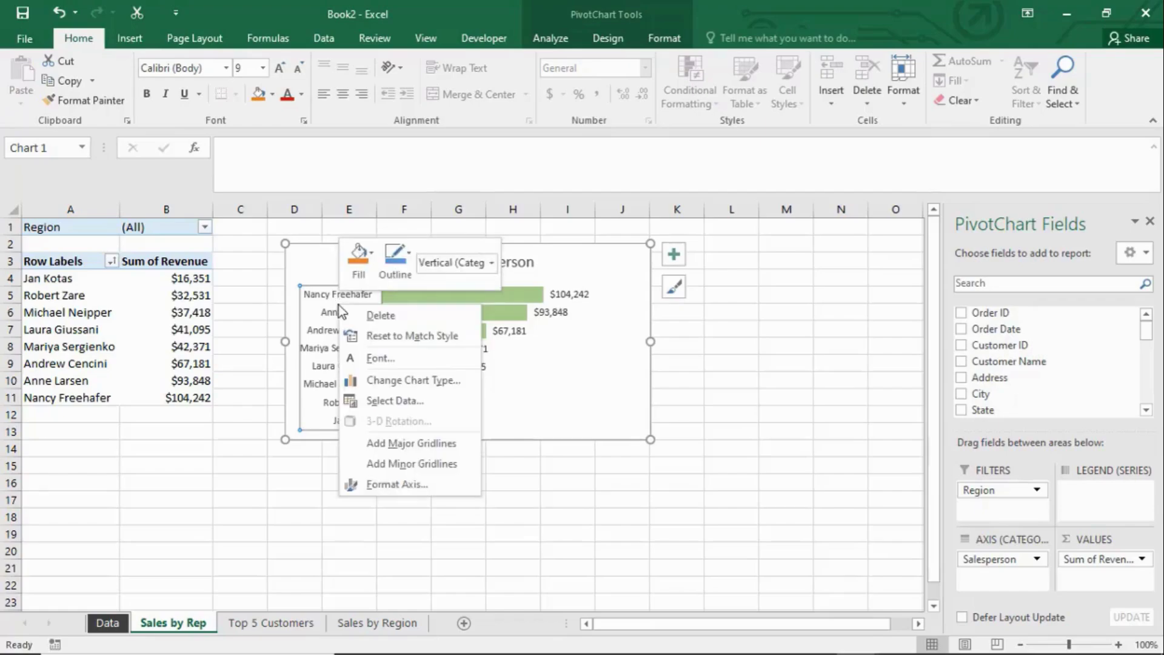
pyautogui.click(409, 484)
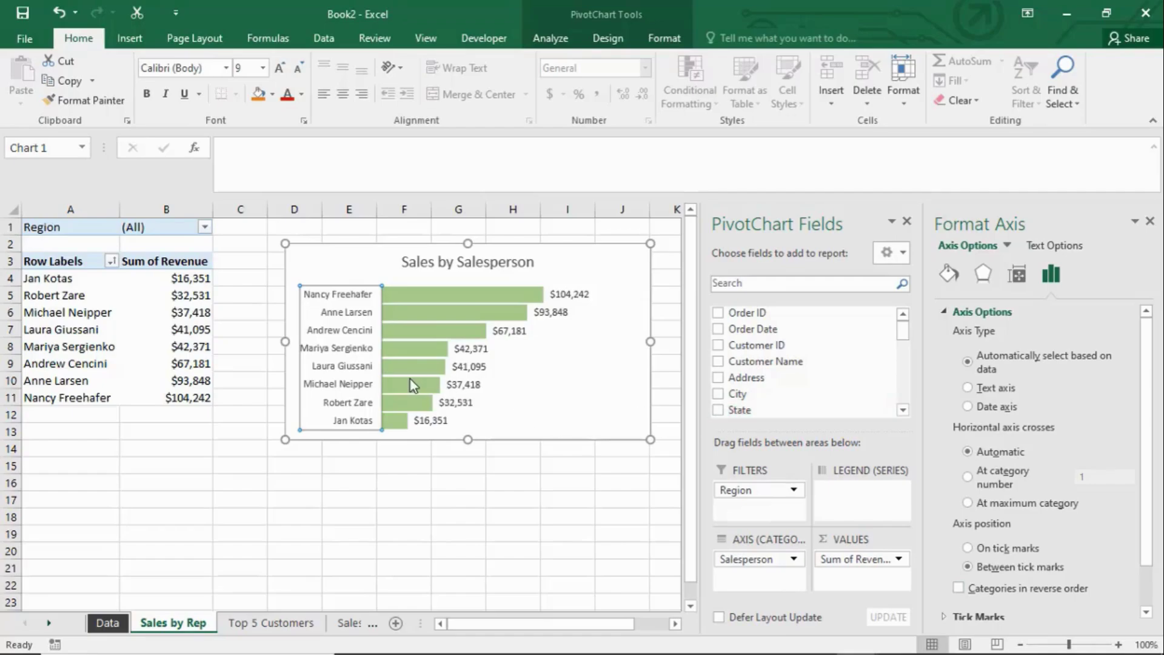
pyautogui.moveTo(412, 385)
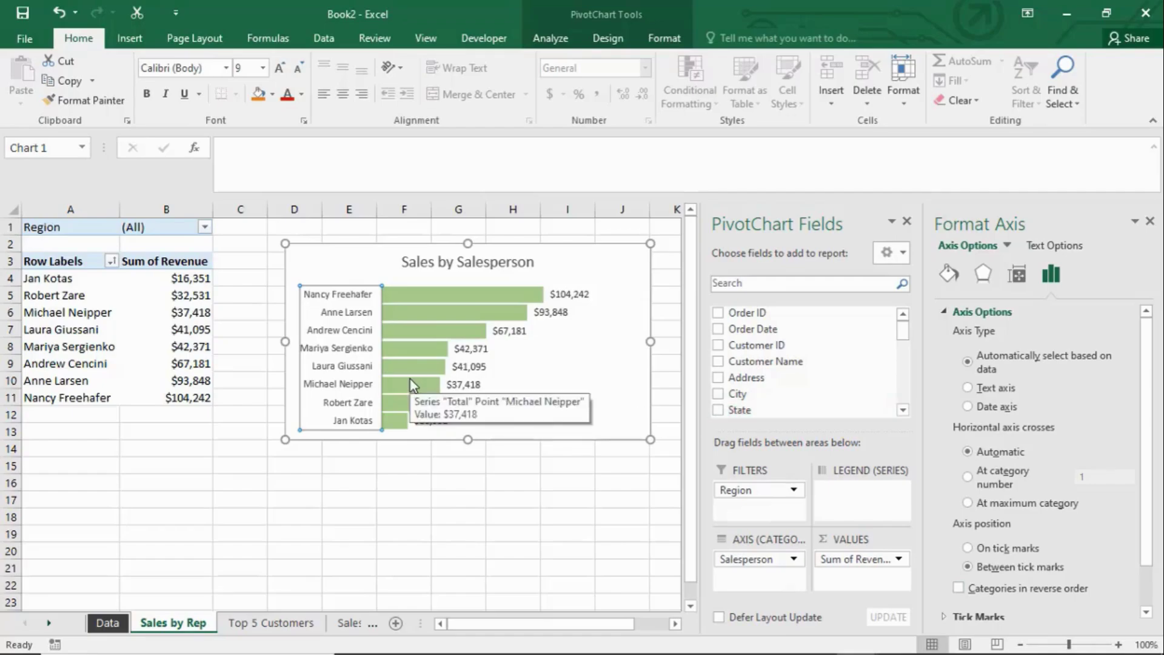
pyautogui.click(958, 588)
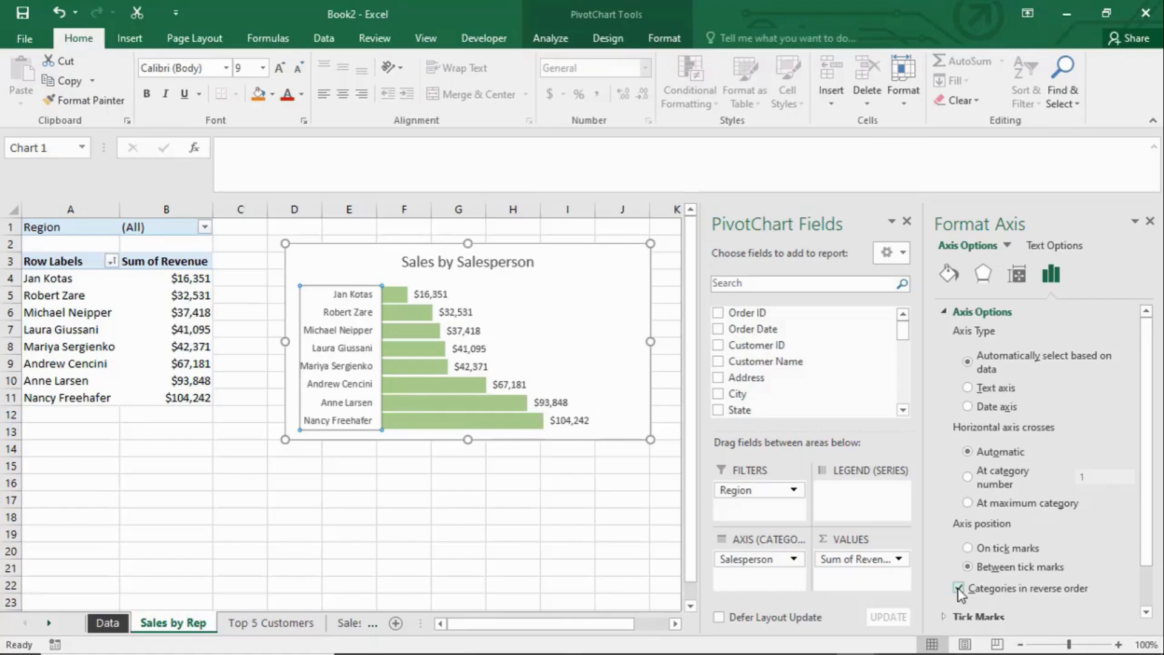
pyautogui.click(957, 588)
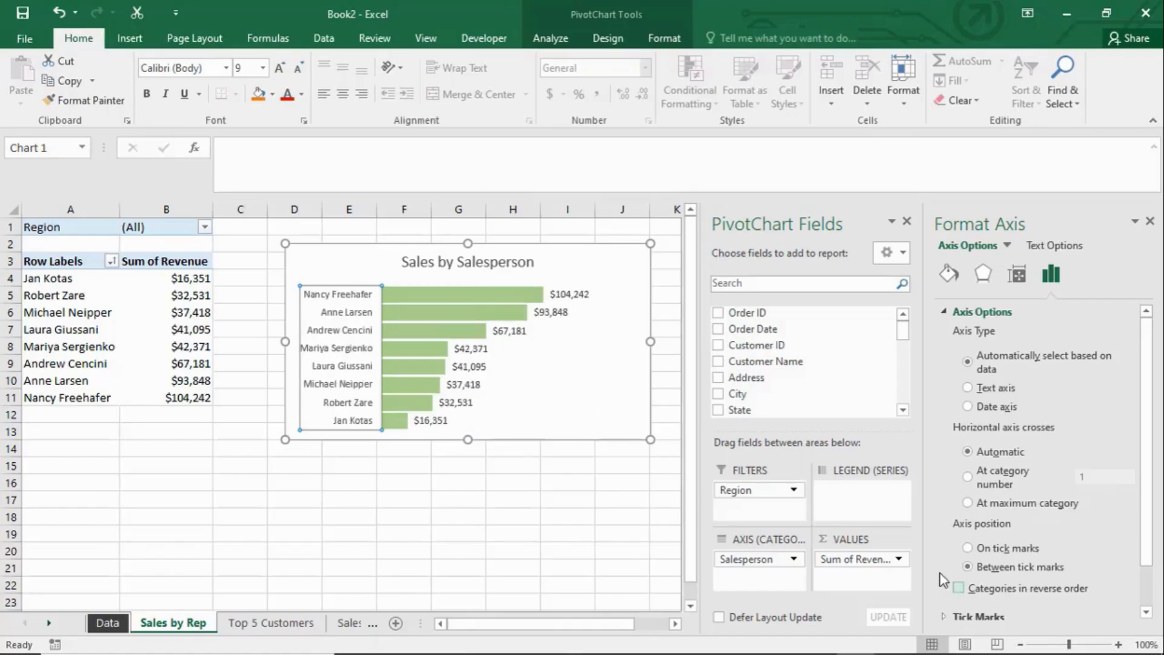
pyautogui.click(1150, 221)
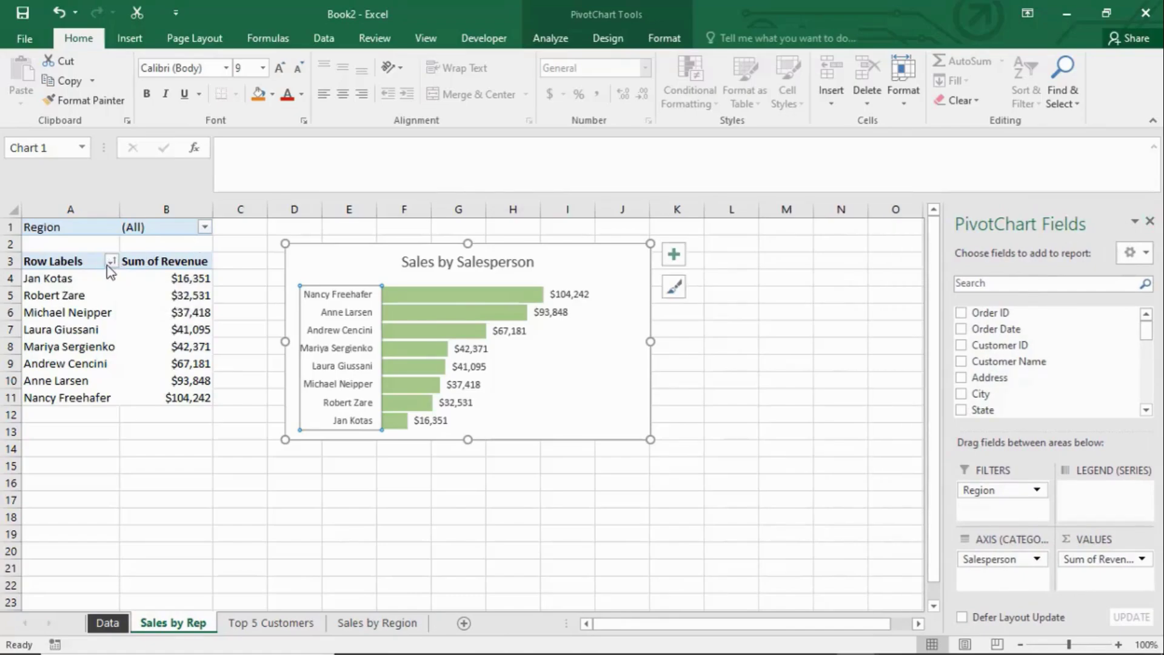
# Duplicate the Sales by Region sheet directly after the original and select the South revenue cell in the copy's pivot table.
pyautogui.click(270, 623)
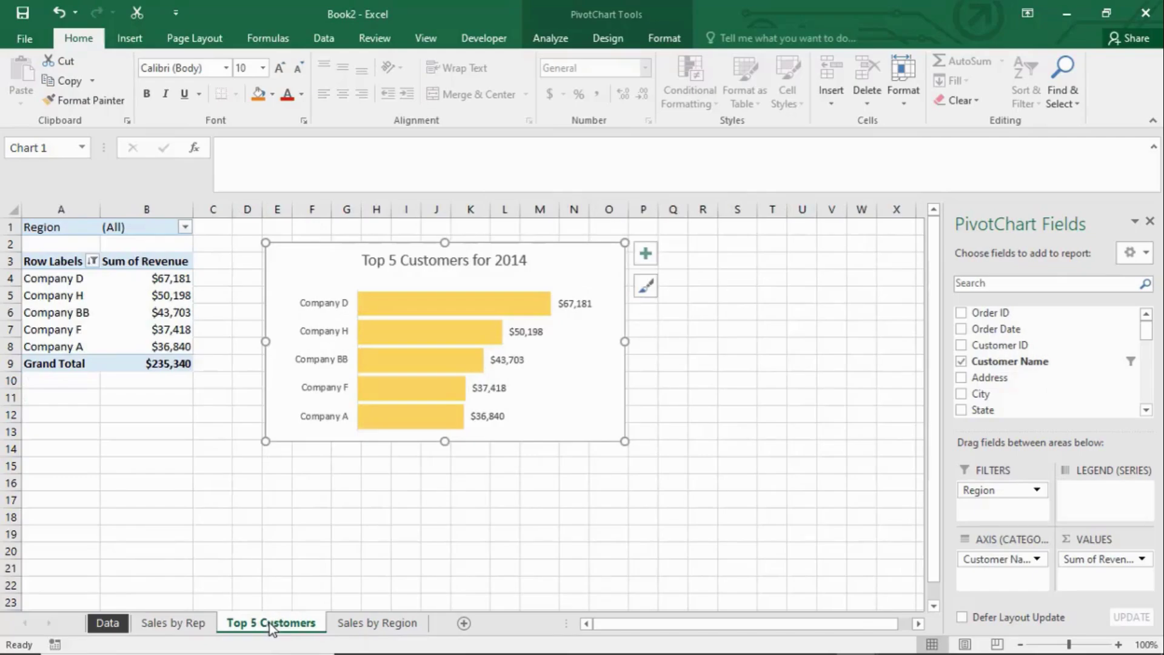
pyautogui.click(377, 624)
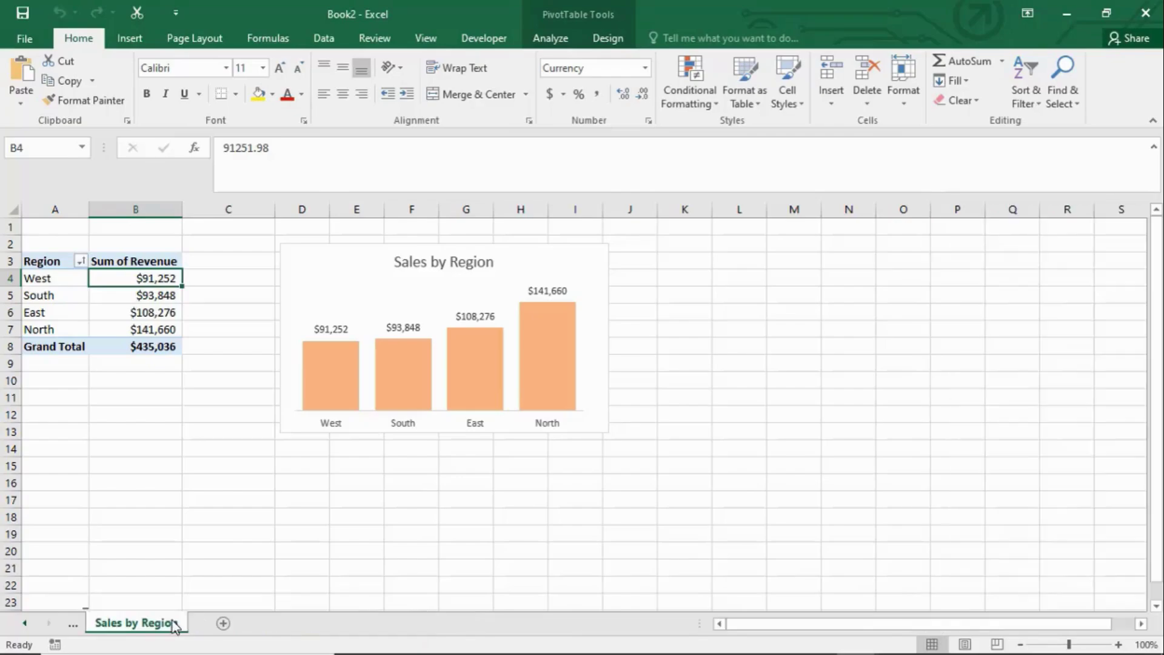
pyautogui.moveTo(172, 623); pyautogui.dragTo(196, 600)
pyautogui.press('ctrl')
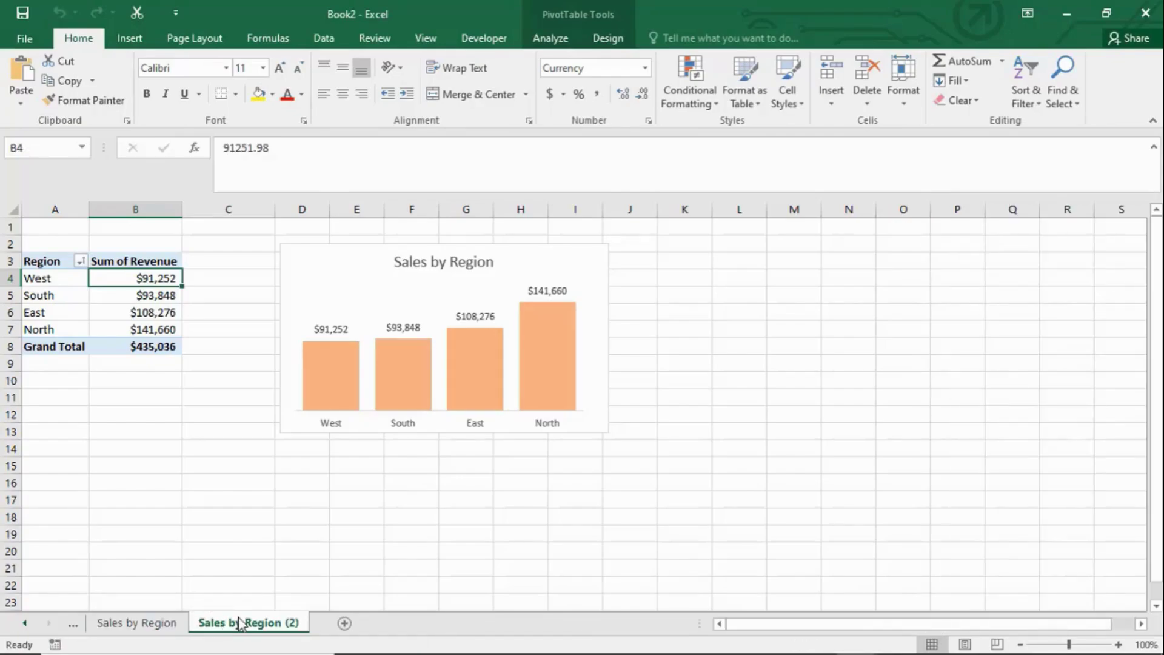
pyautogui.click(486, 283)
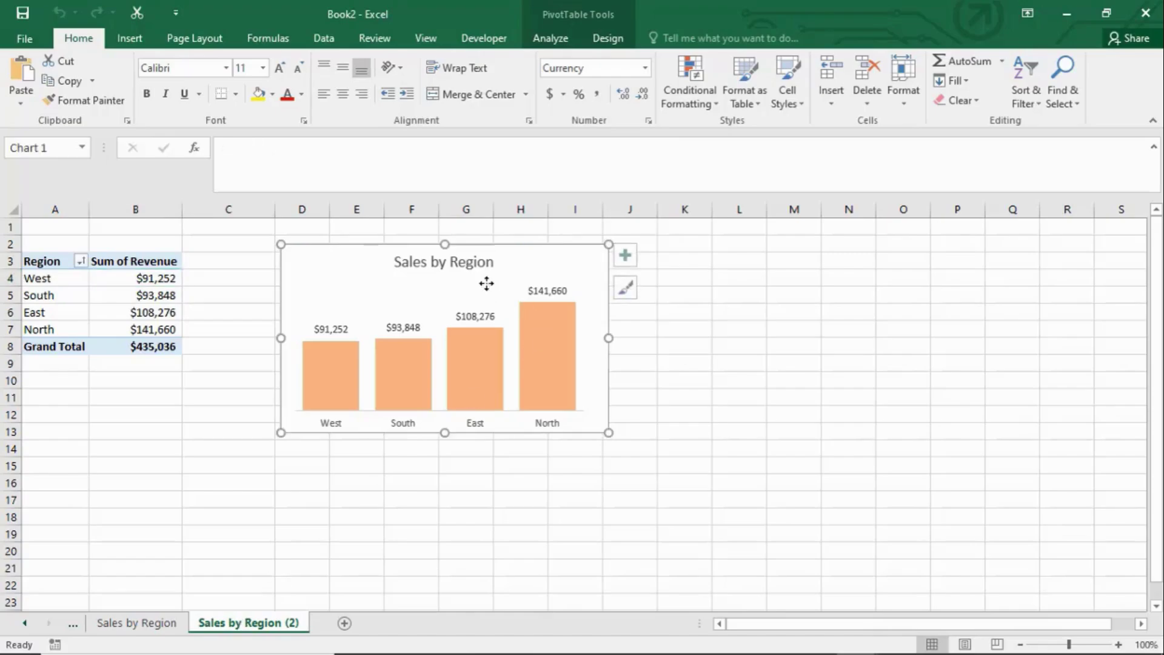
pyautogui.click(97, 295)
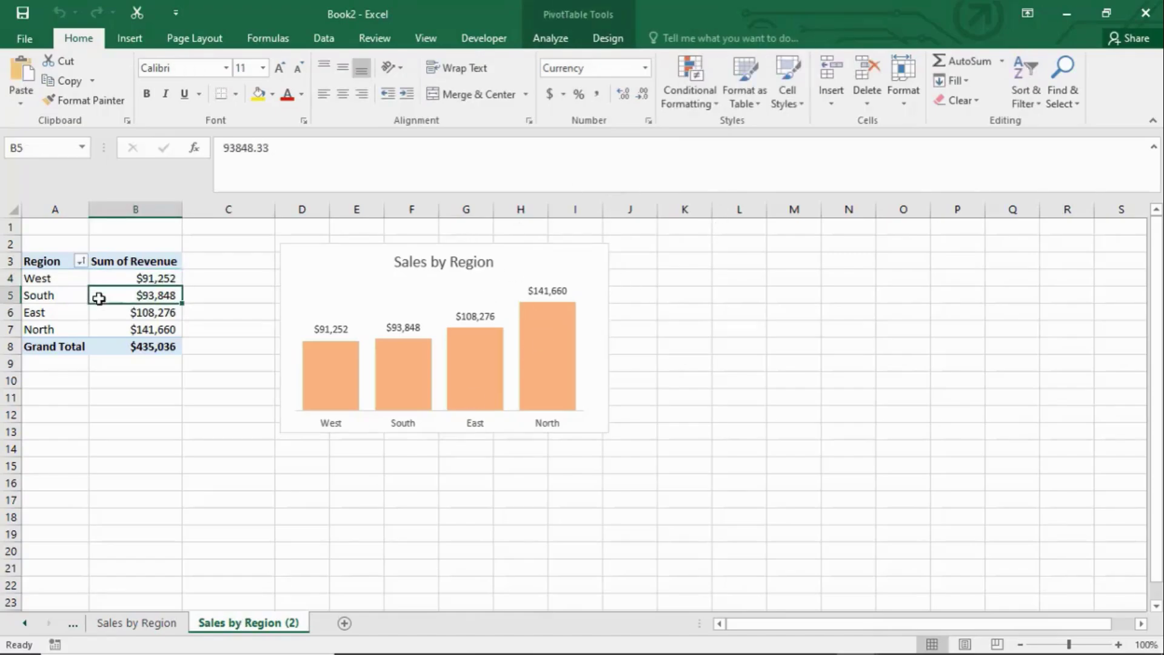
# Show the pivot table's field list, remove Region from the rows and put Order Date there instead.
pyautogui.click(553, 39)
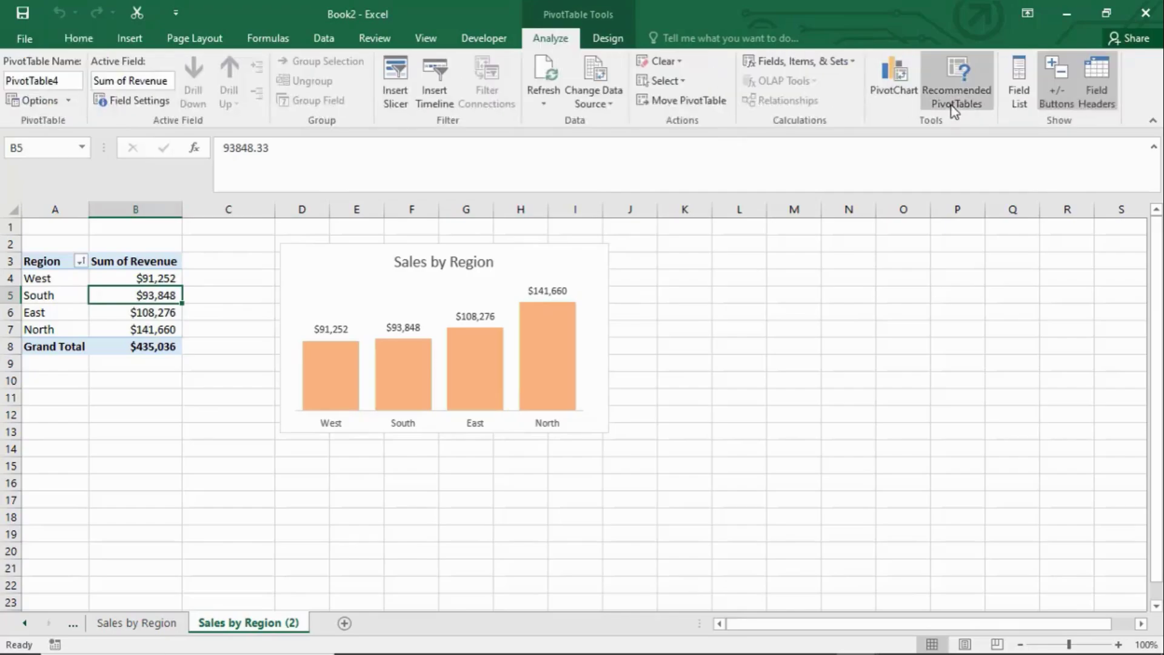
pyautogui.click(1021, 78)
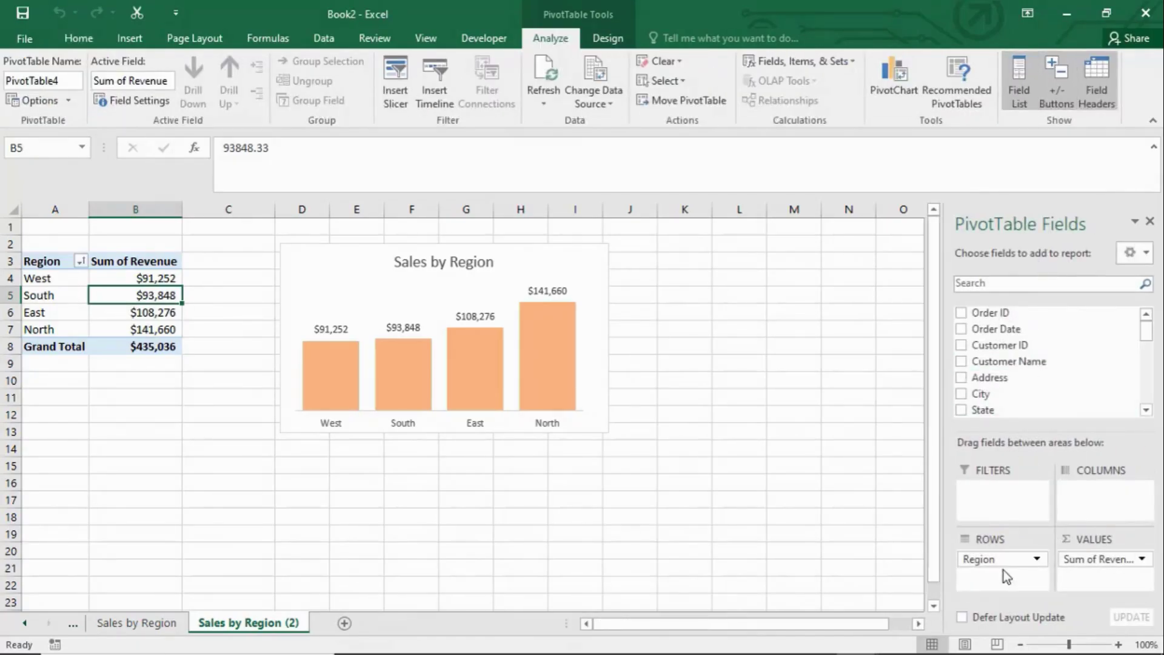
pyautogui.moveTo(1000, 561); pyautogui.dragTo(786, 509)
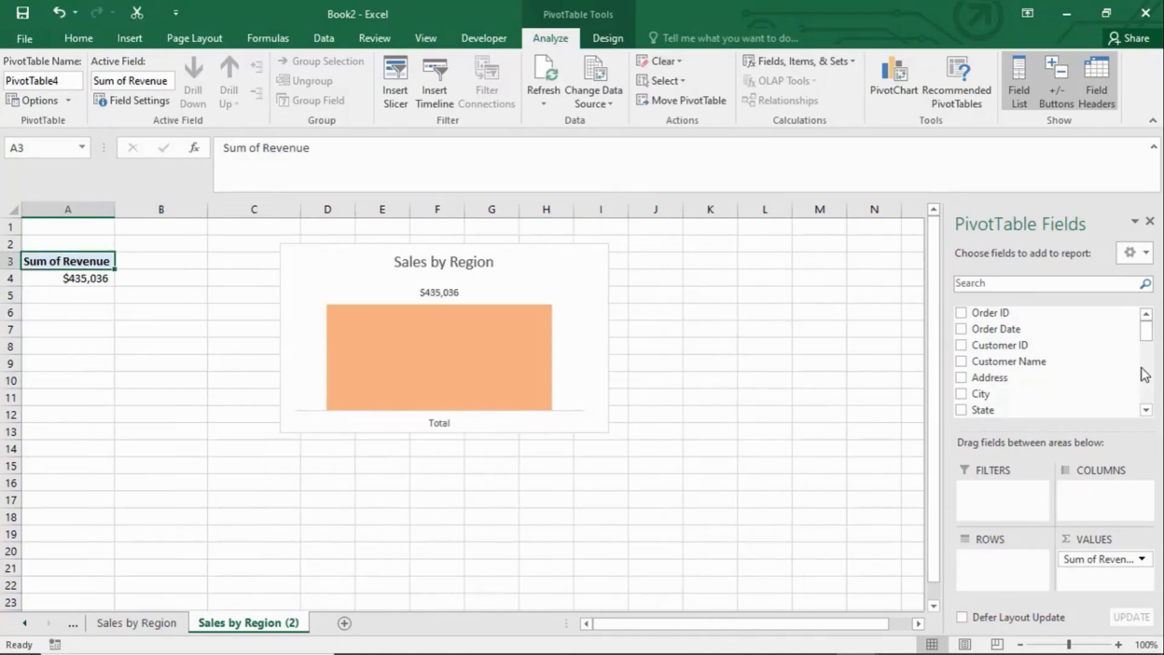
pyautogui.moveTo(994, 329); pyautogui.dragTo(990, 568)
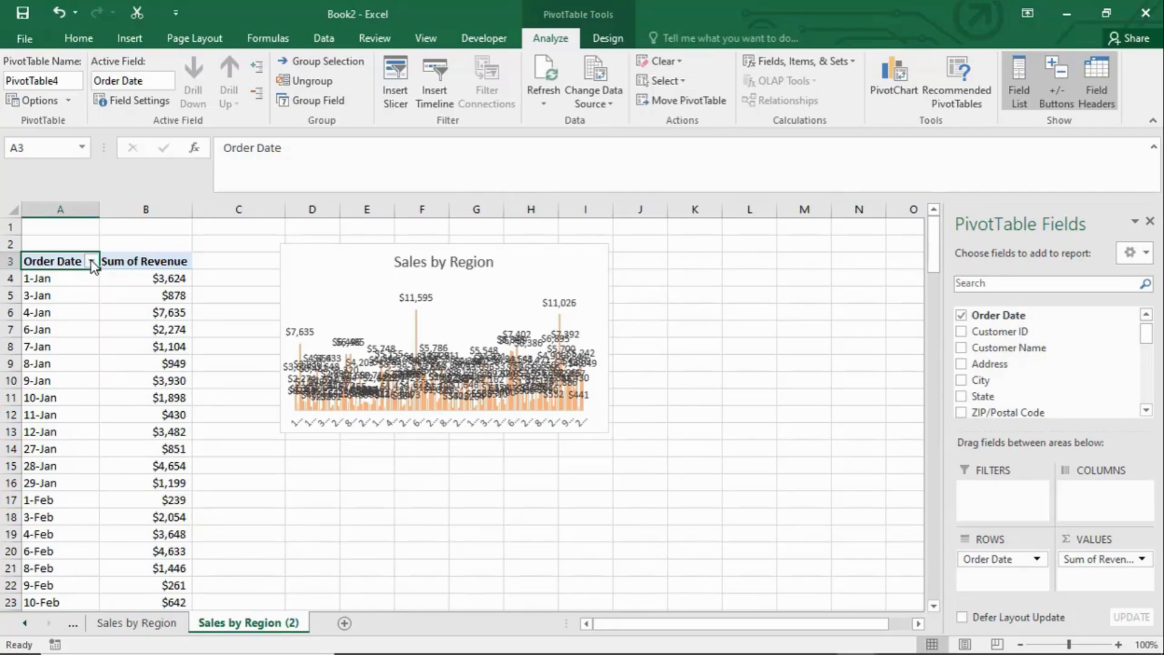
# Widen the Sales by Region chart to about column M and look through the pivot table's Order Date filter options.
pyautogui.click(609, 354)
pyautogui.moveTo(607, 338); pyautogui.dragTo(820, 340)
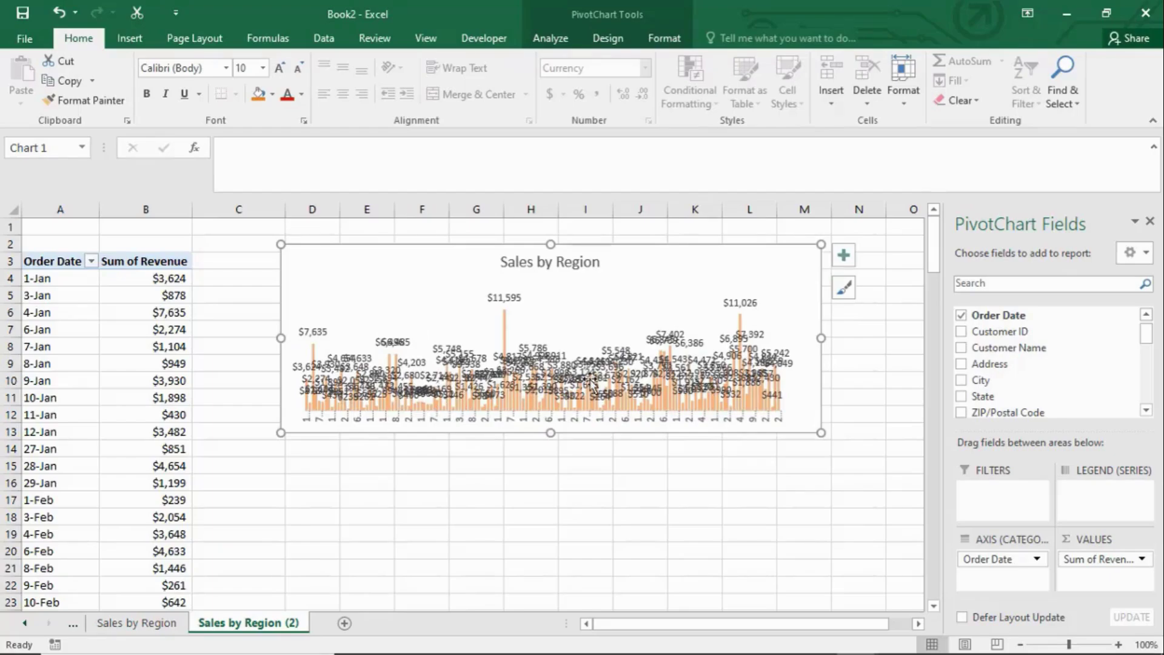
pyautogui.click(91, 262)
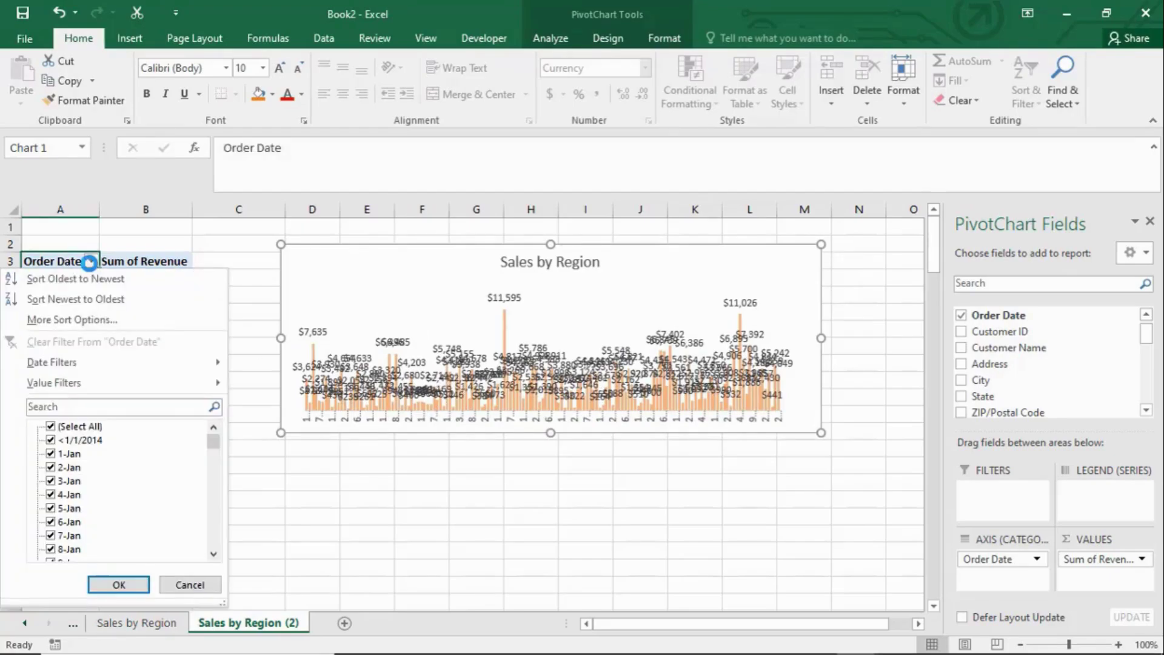
pyautogui.click(90, 262)
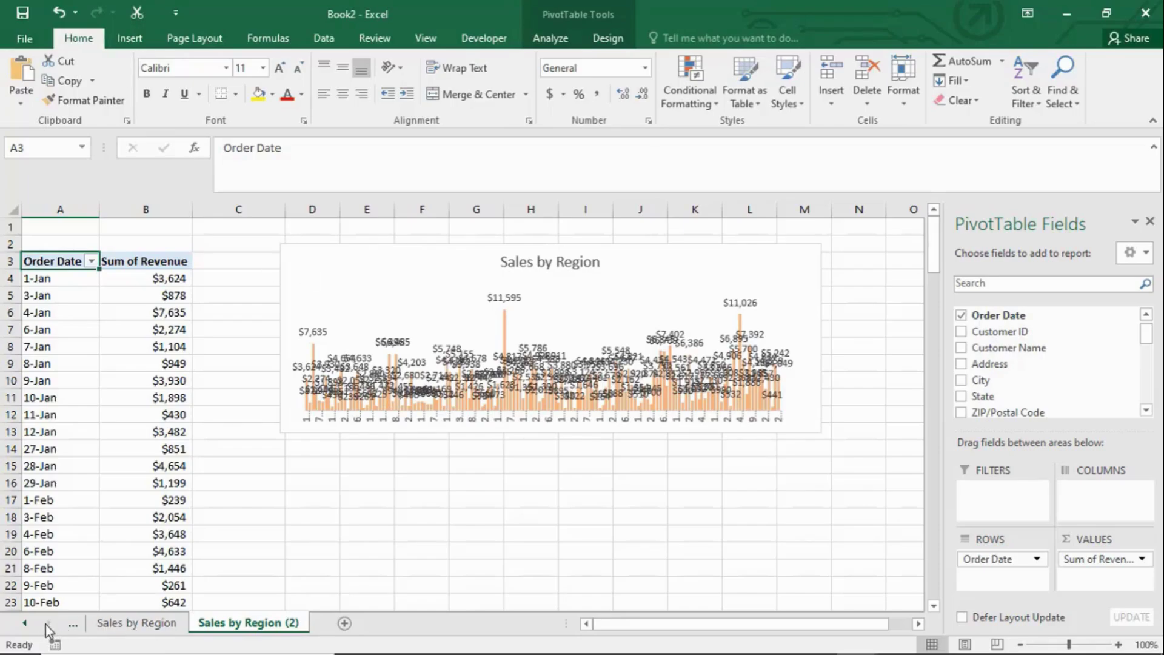
# Check the Order Date column on the Data sheet and return to the Sales by Region (2) sheet.
pyautogui.click(30, 623)
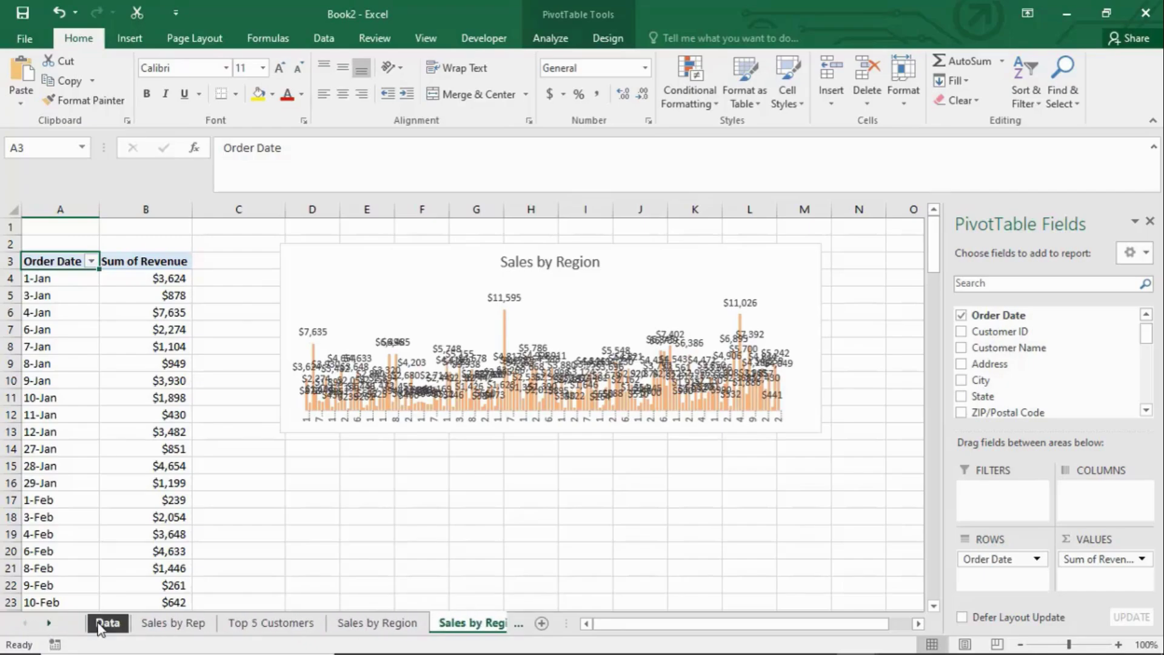
pyautogui.click(103, 624)
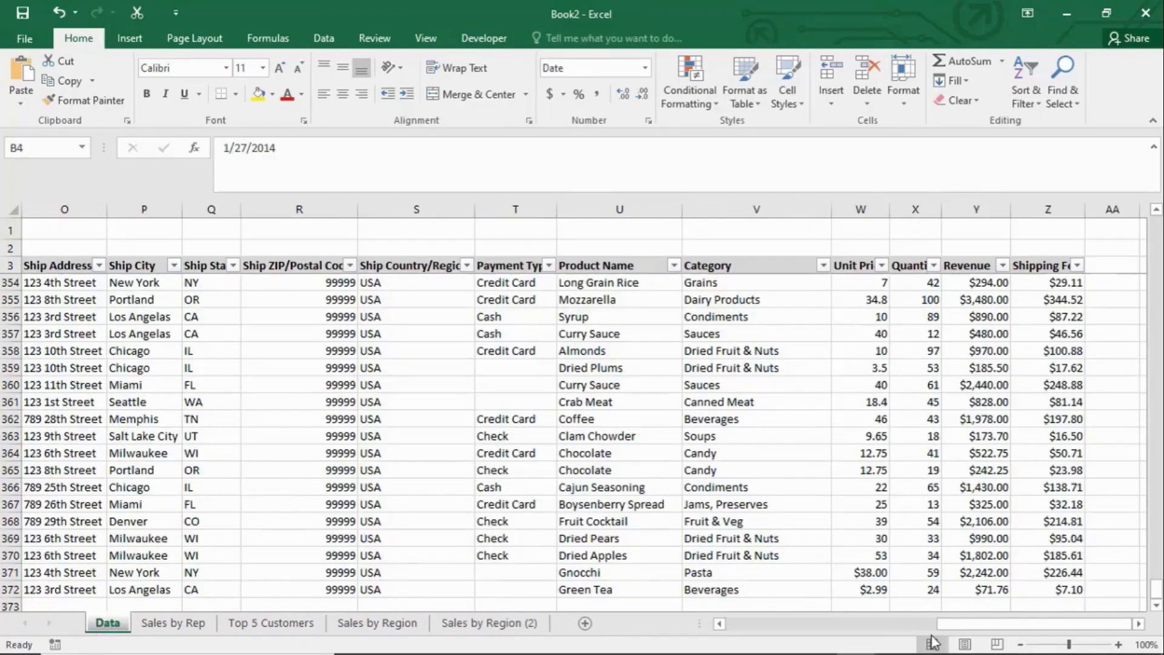
pyautogui.moveTo(948, 624); pyautogui.dragTo(703, 624)
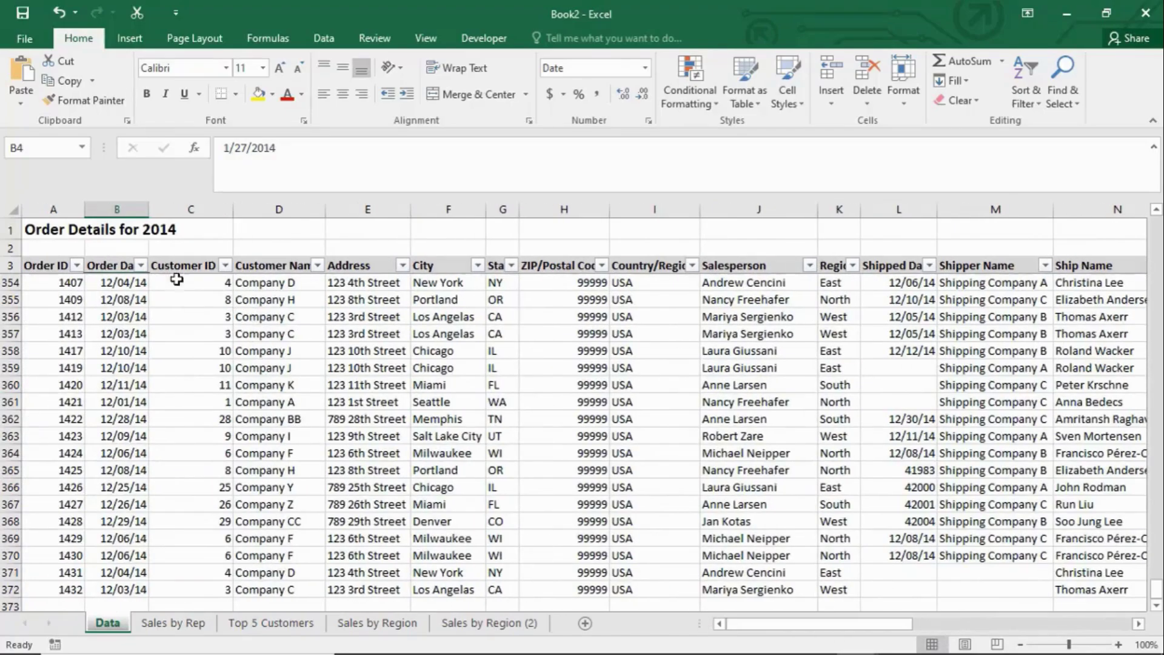
pyautogui.click(117, 283)
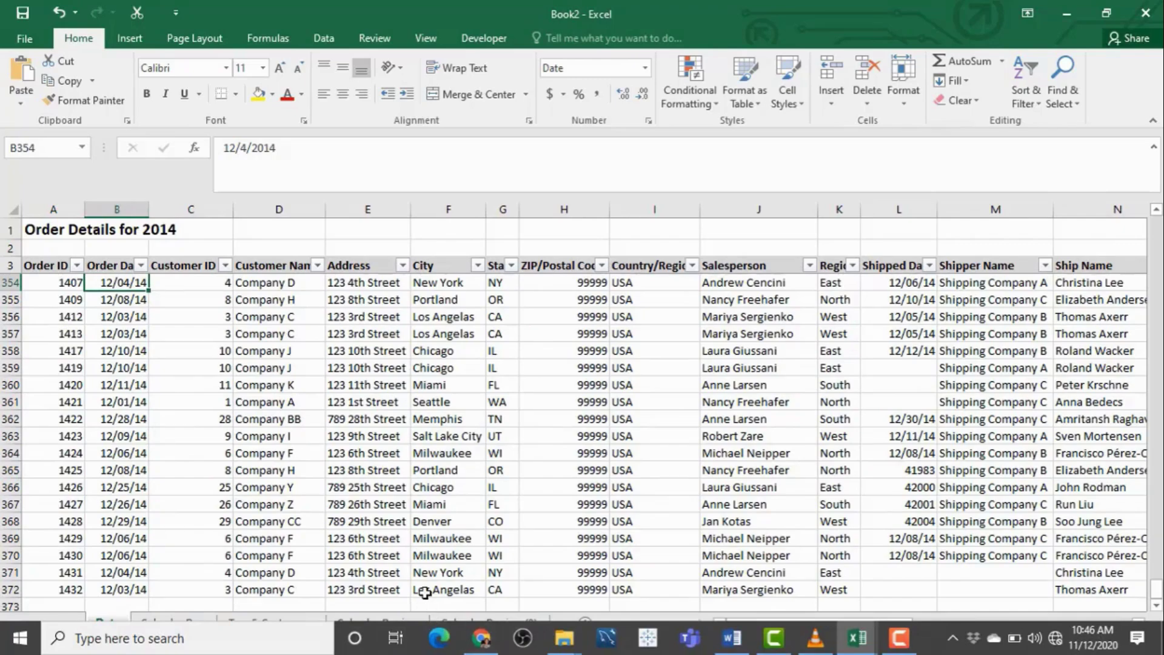
pyautogui.click(469, 623)
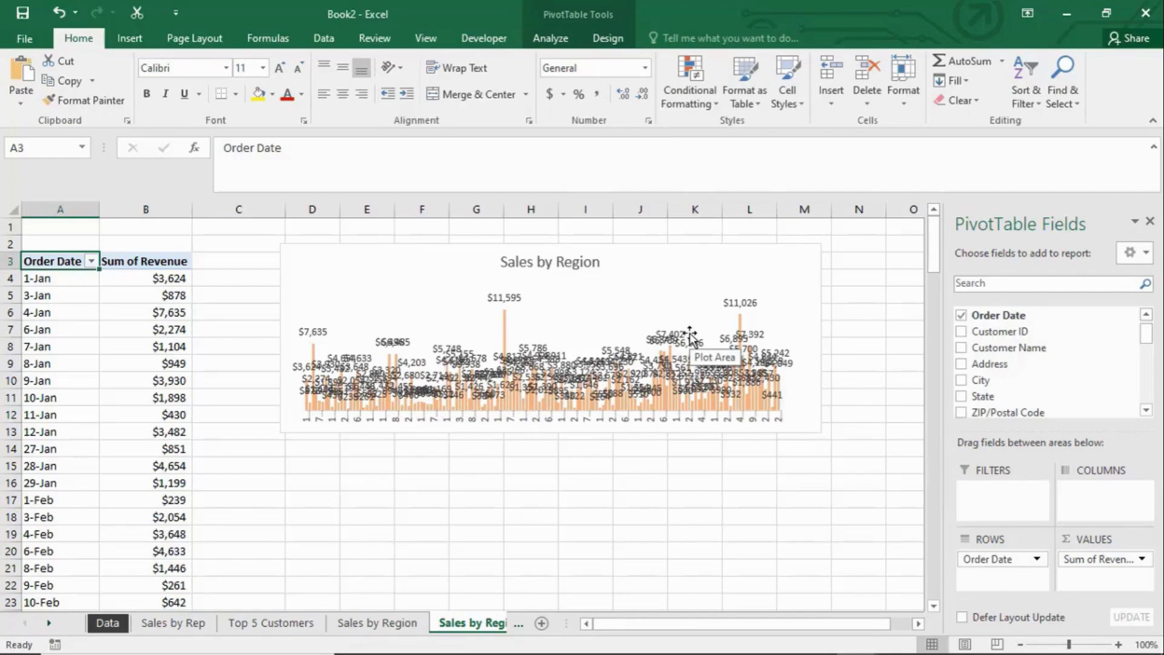
# Ungroup the Order Date field in the pivot table, undo it and ungroup the field again.
pyautogui.click(55, 281)
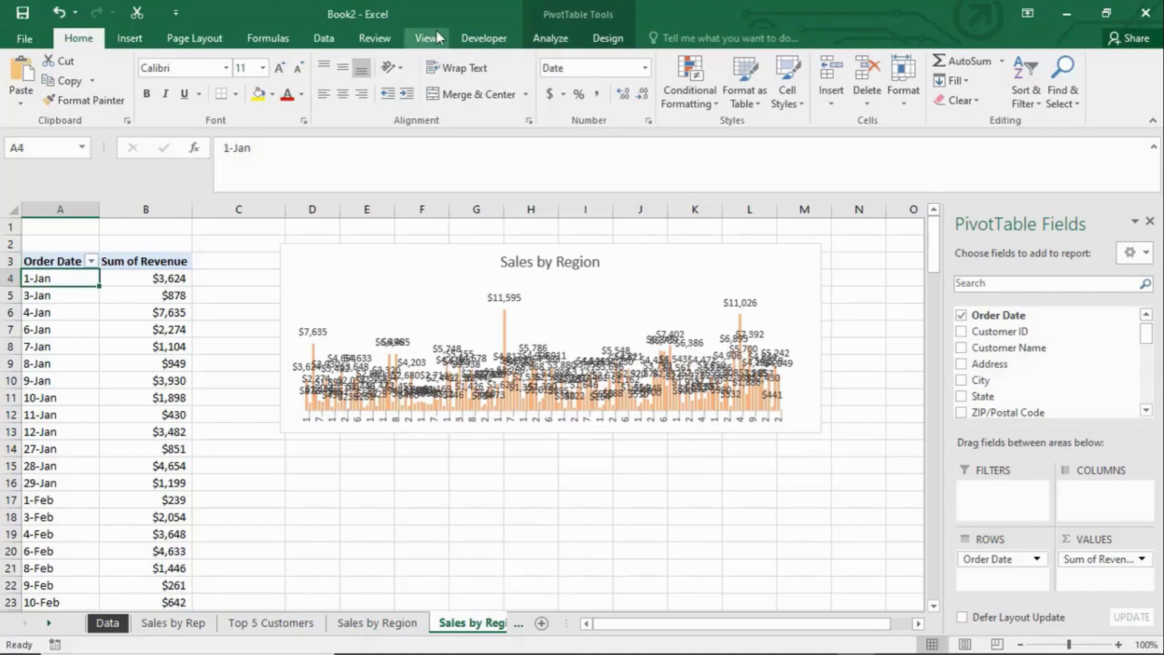
pyautogui.click(607, 38)
pyautogui.click(564, 42)
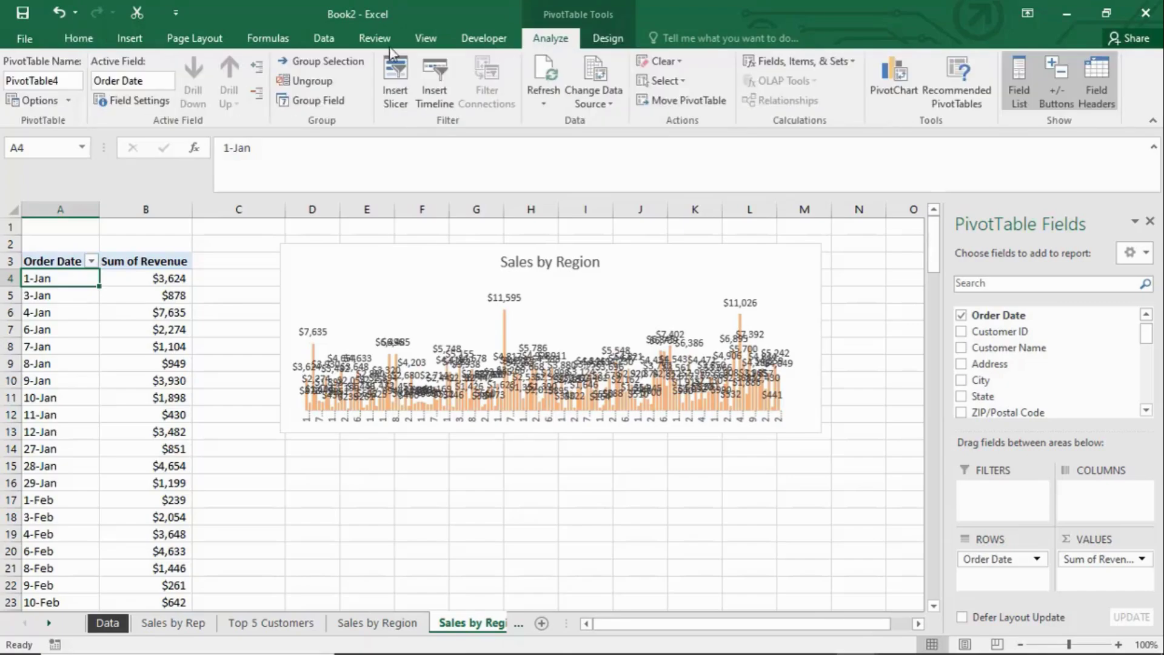
pyautogui.click(317, 87)
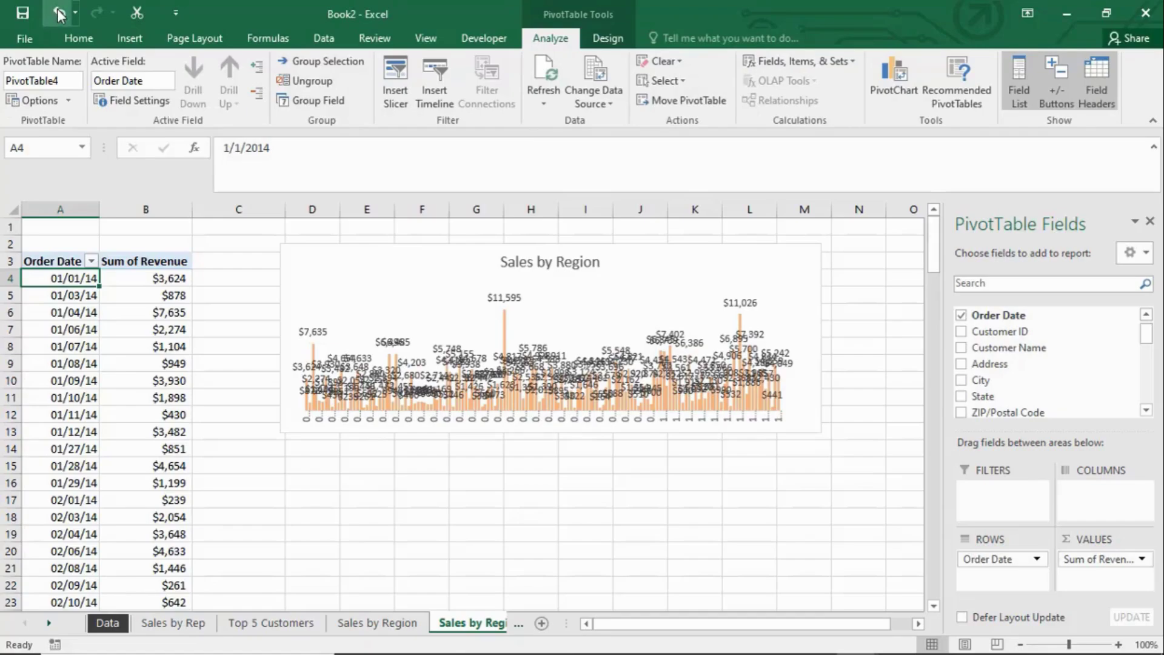
pyautogui.hotkey('ctrl', 'z')
pyautogui.click(306, 83)
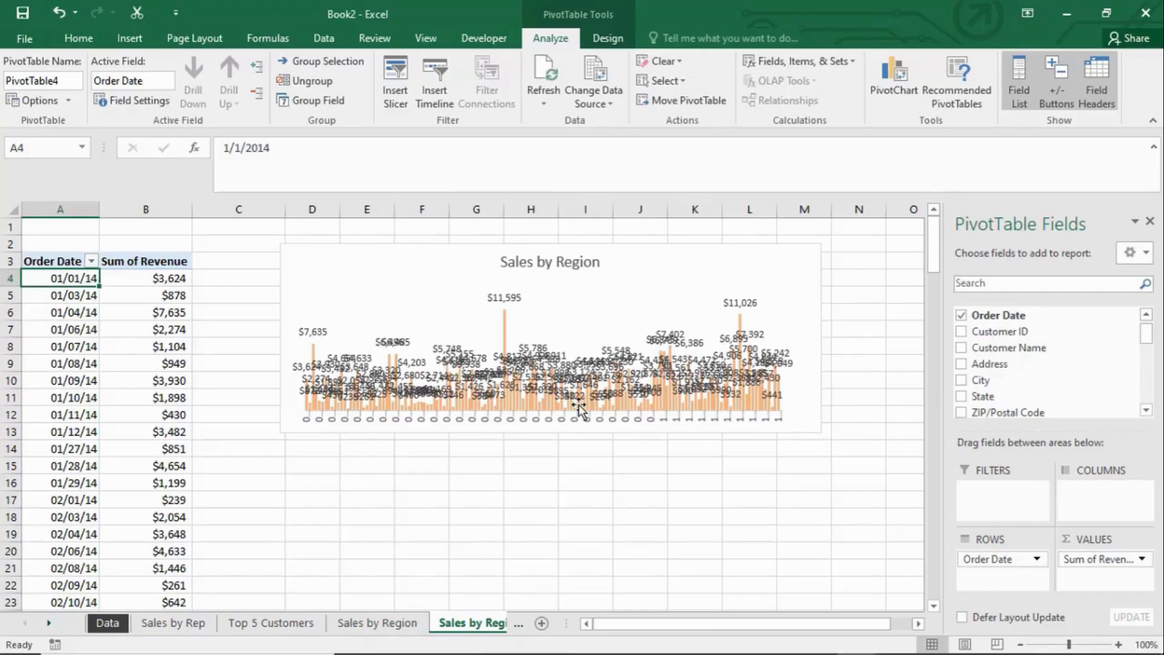
# Remove Order Date from the pivot table's rows and add it back to the rows.
pyautogui.click(89, 332)
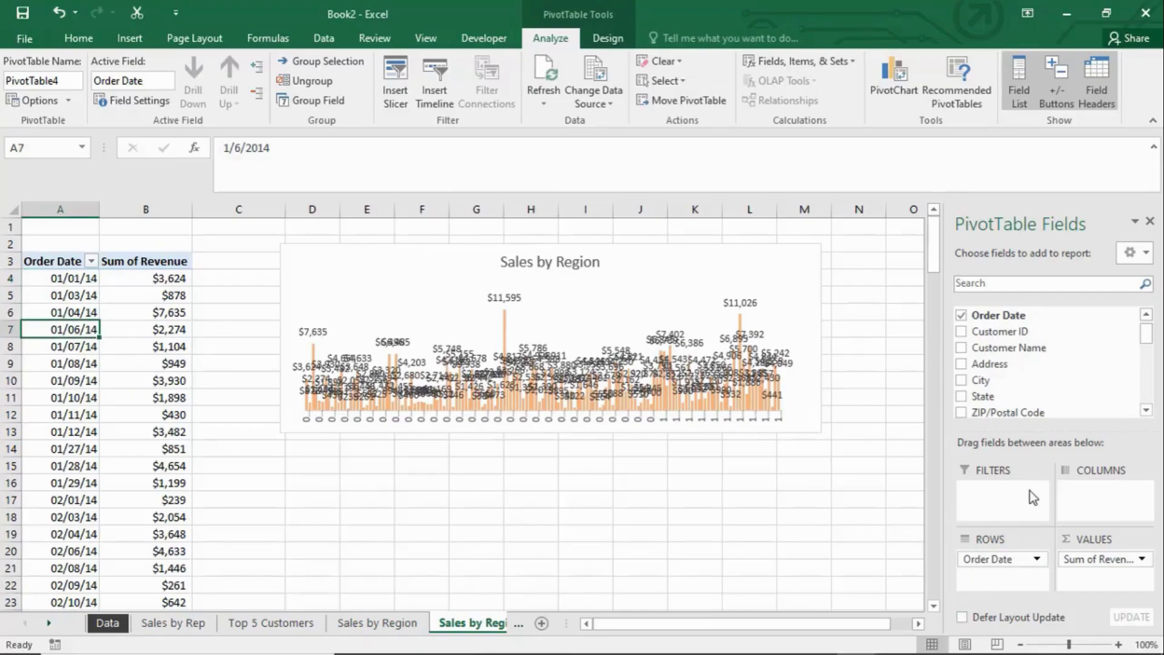
pyautogui.click(1036, 558)
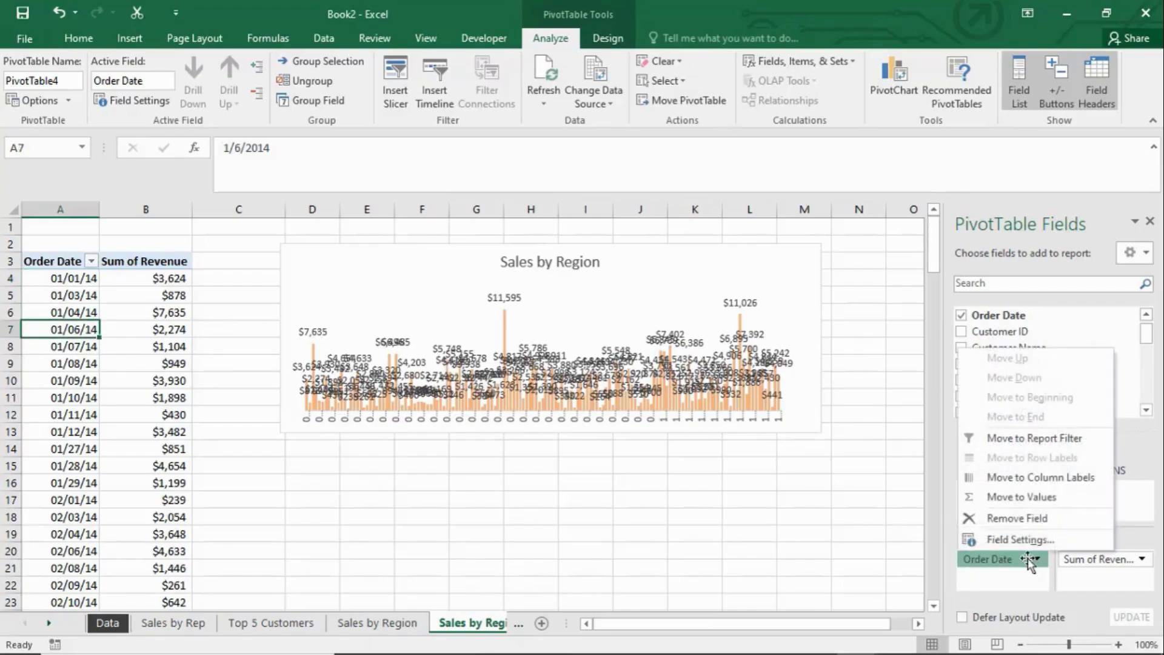
pyautogui.click(1019, 523)
pyautogui.moveTo(1001, 315); pyautogui.dragTo(989, 566)
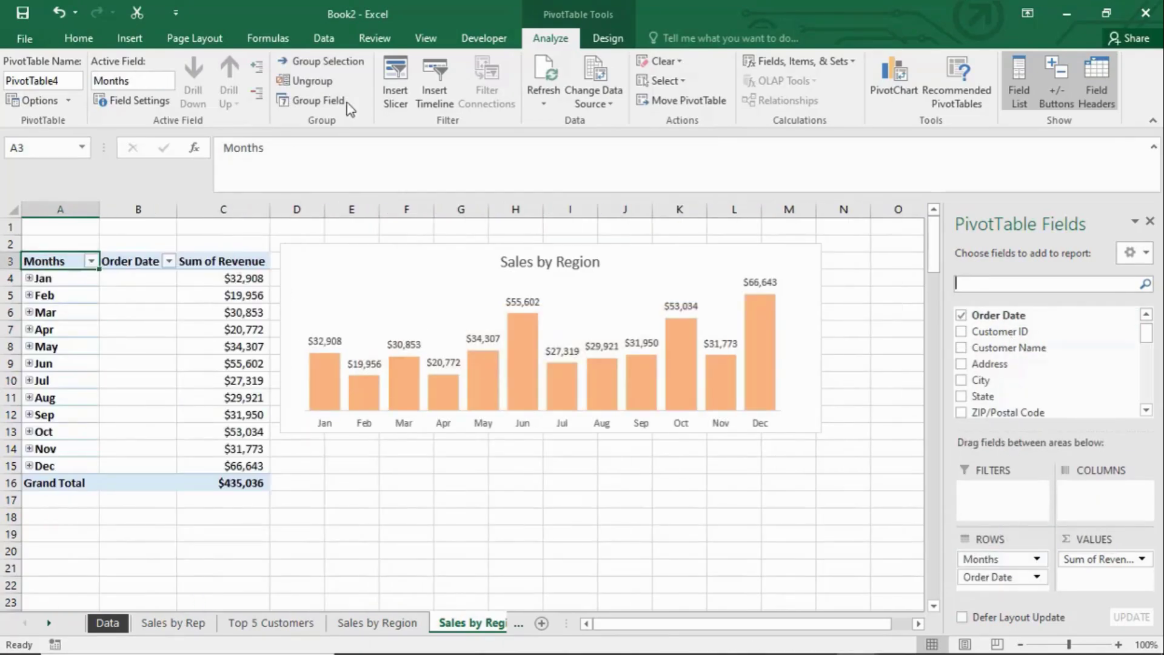
# Try ungrouping the pivot table's months, undo the ungrouping and also undo the automatic month grouping.
pyautogui.click(313, 81)
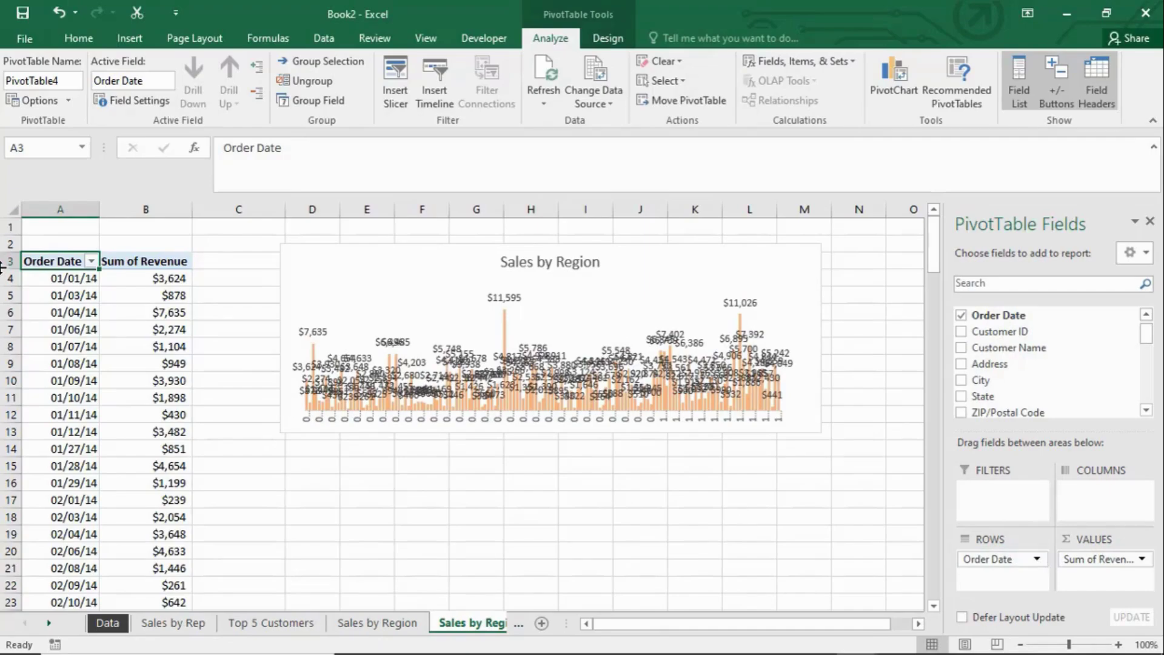
pyautogui.click(86, 294)
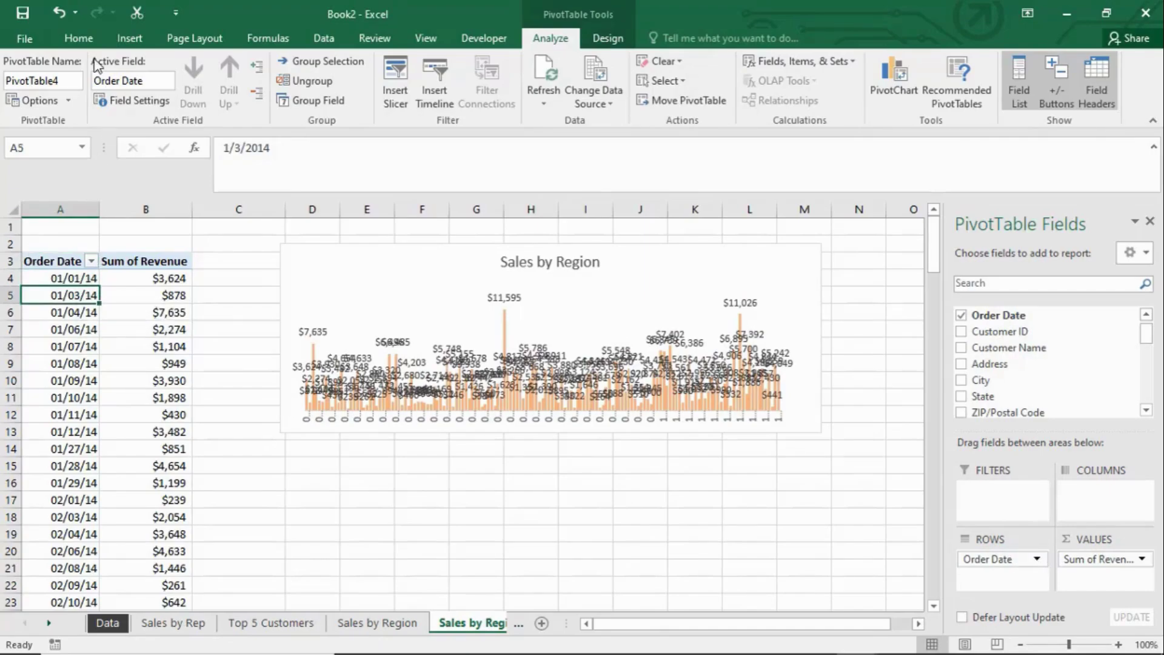
pyautogui.click(58, 14)
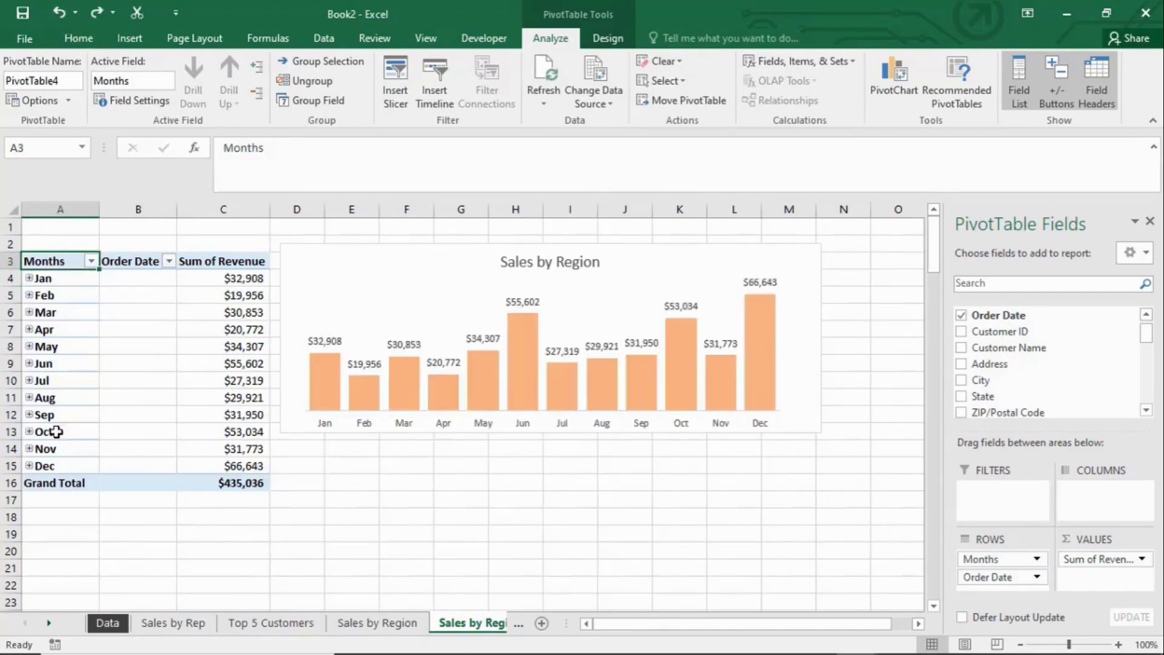
pyautogui.click(60, 12)
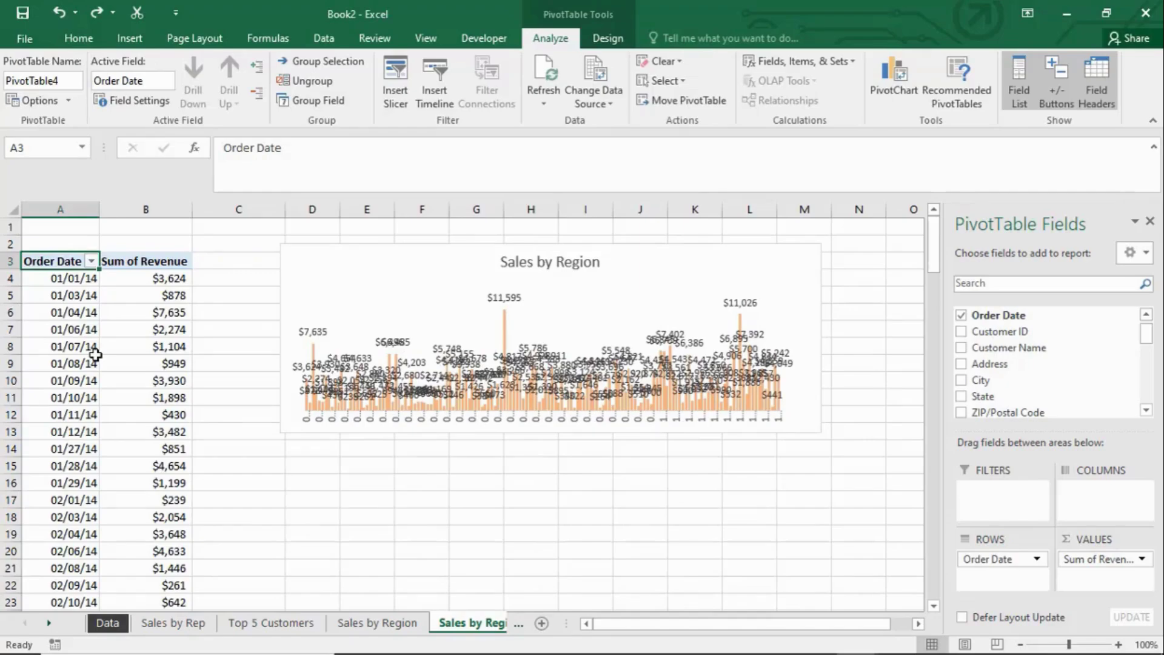
# Group the Order Date field by Months and Years, starting at 1/1/2014 and ending at 12/30/2014.
pyautogui.click(65, 284)
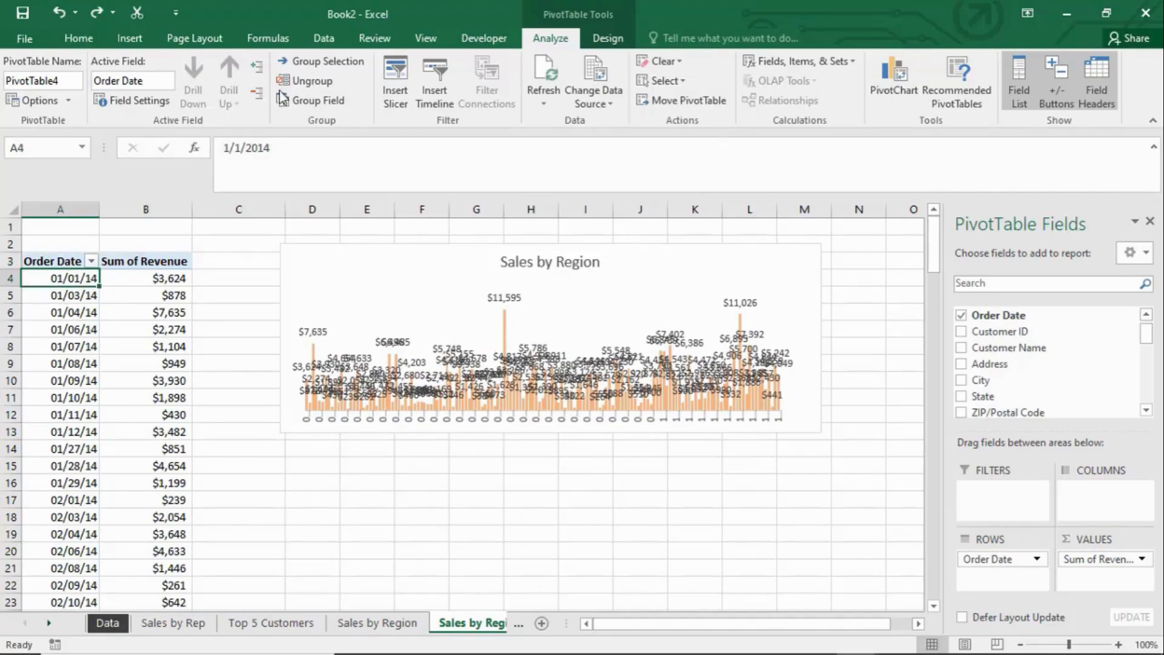
pyautogui.click(328, 102)
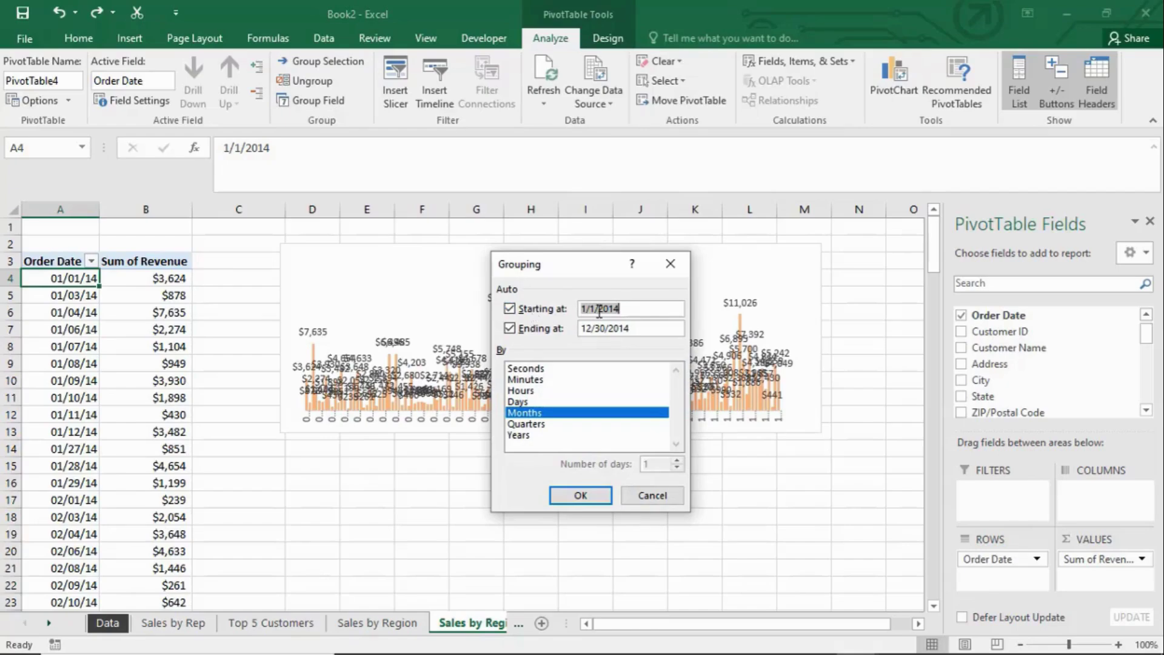
pyautogui.moveTo(602, 329); pyautogui.dragTo(104, 416)
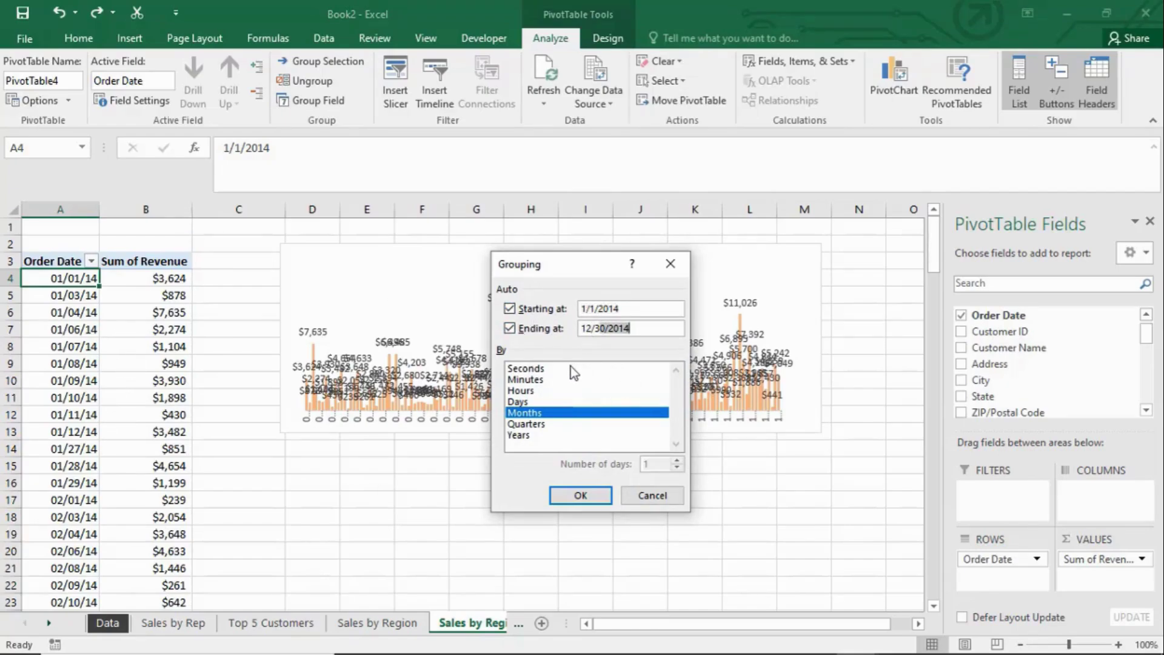
pyautogui.click(534, 434)
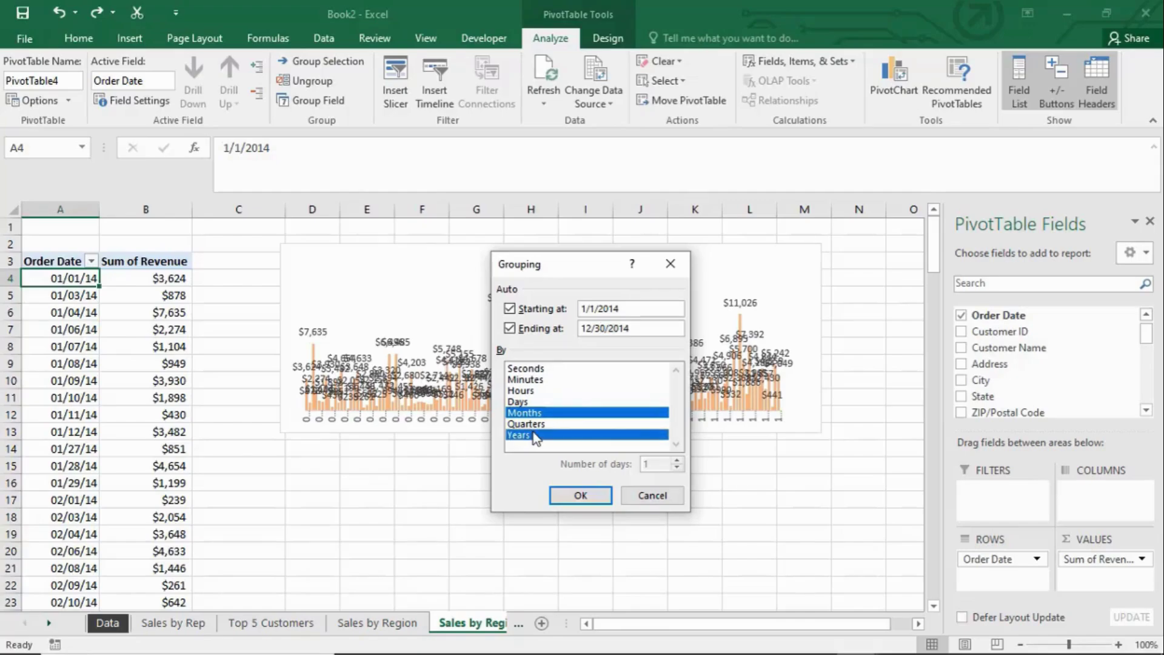
pyautogui.click(582, 495)
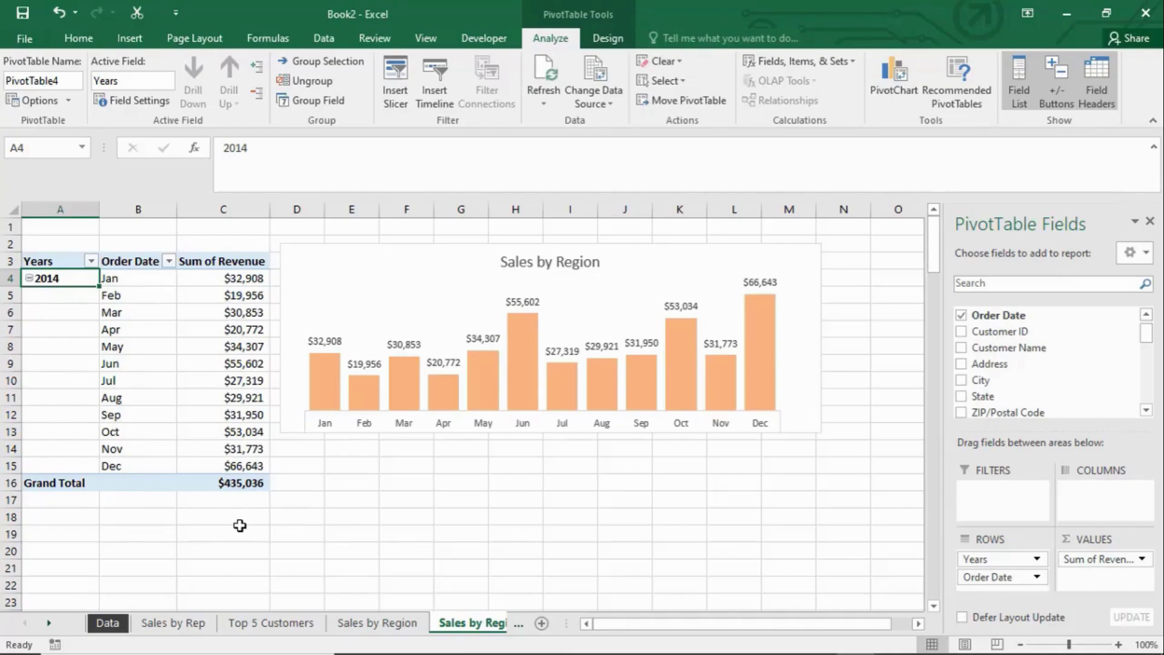
# Examine the order dates and their number format on the Data sheet, from row 355 down to row 370.
pyautogui.click(112, 623)
pyautogui.click(117, 299)
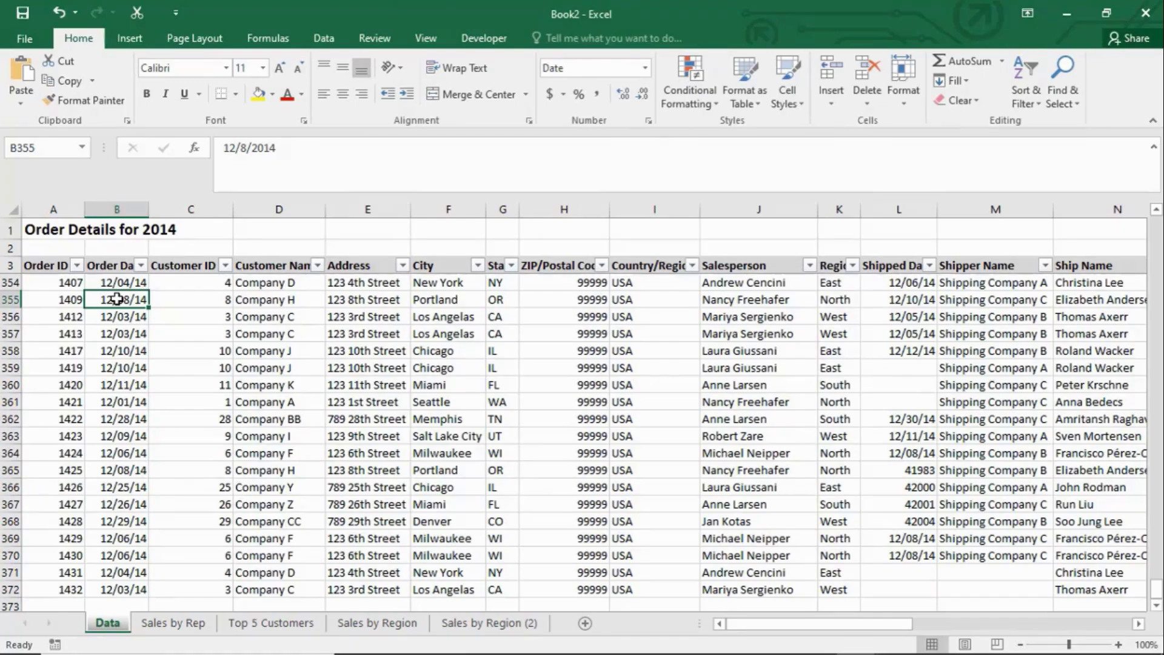
pyautogui.press('Down')
pyautogui.press('Down')
pyautogui.press('Down')
pyautogui.press('Down')
pyautogui.press('Down')
pyautogui.press('Down')
pyautogui.press('Down')
pyautogui.press('Down')
pyautogui.press('Down')
pyautogui.press('Down')
pyautogui.press('Down')
pyautogui.press('Down')
pyautogui.press('Down')
pyautogui.press('Down')
pyautogui.press('Down')
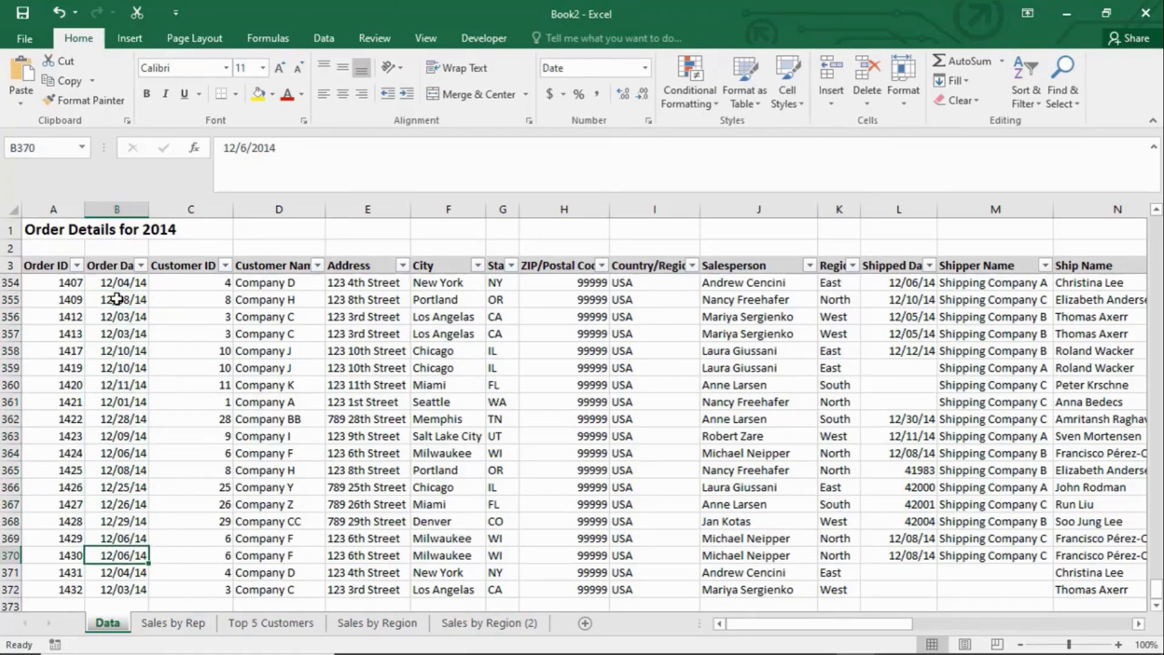
pyautogui.click(116, 298)
pyautogui.doubleClick(117, 333)
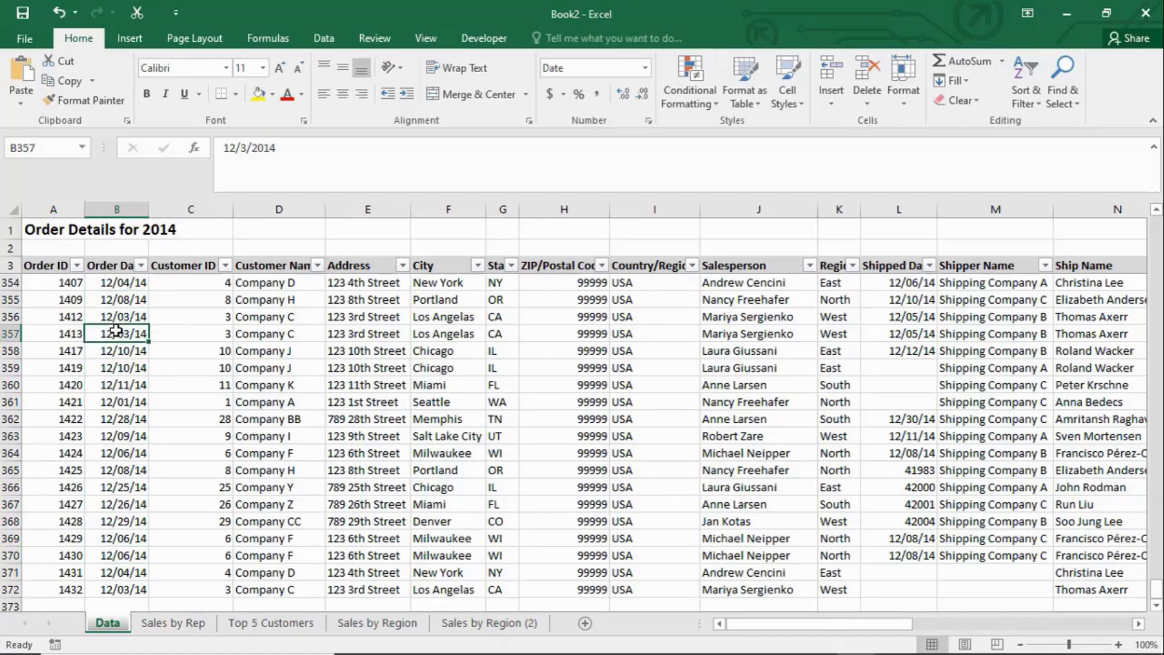
pyautogui.click(136, 297)
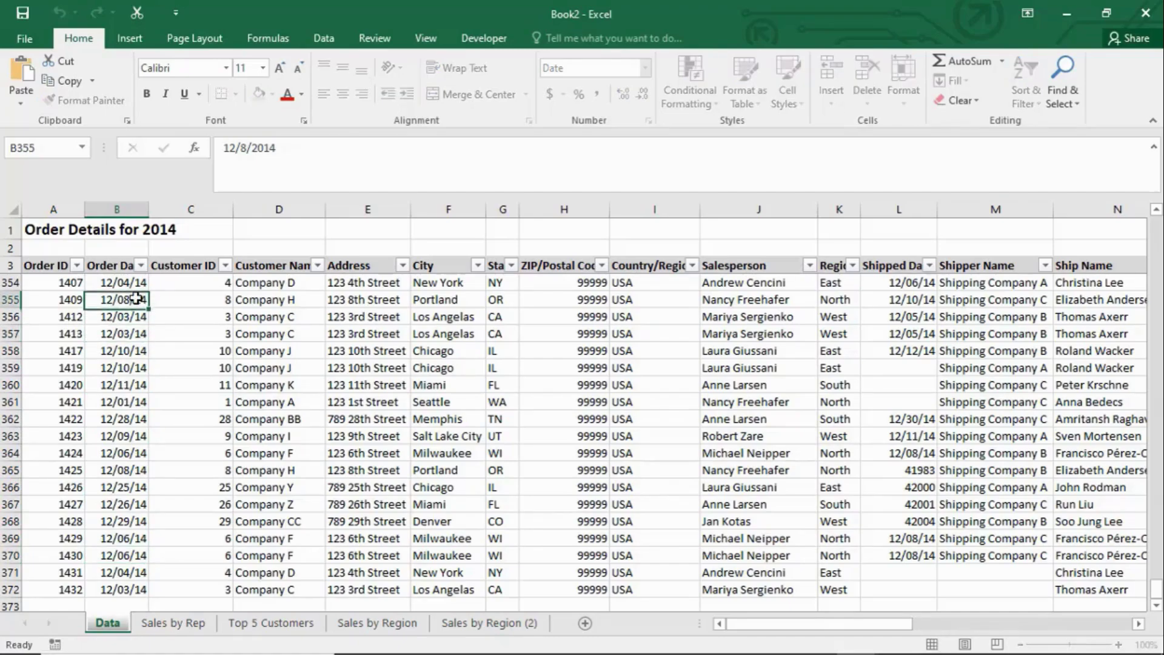
pyautogui.click(129, 333)
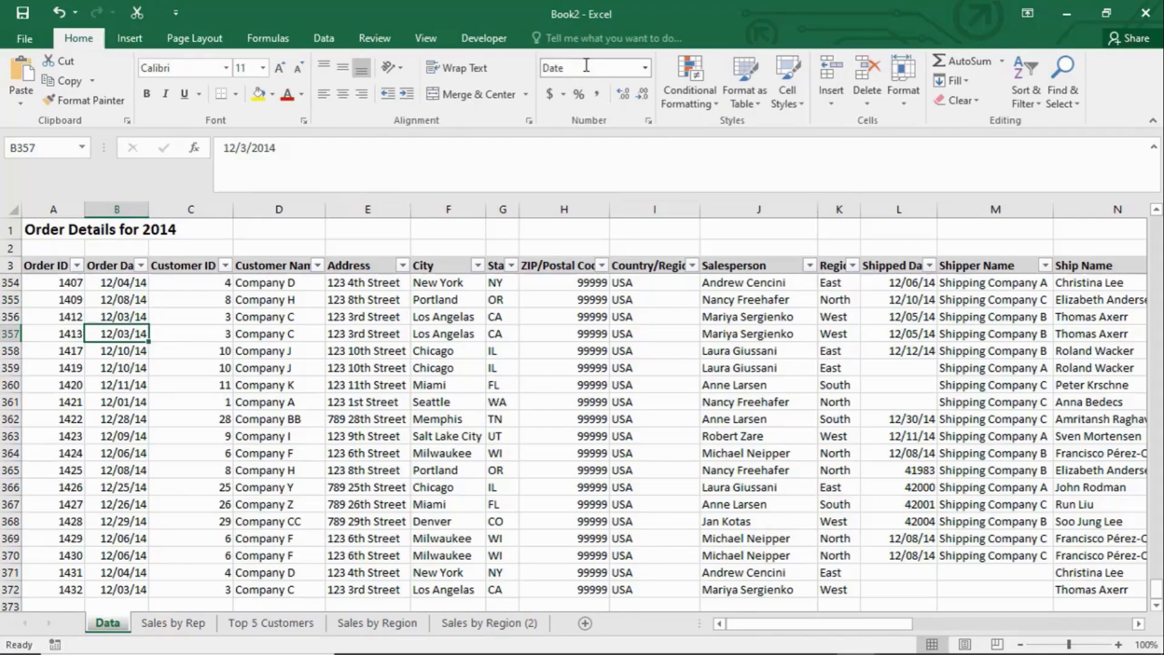
# Go through the remaining order dates on the Data sheet from row 363 to past the last record.
pyautogui.click(127, 438)
pyautogui.press('Down')
pyautogui.press('Down')
pyautogui.press('Down')
pyautogui.press('Down')
pyautogui.press('Down')
pyautogui.press('Down')
pyautogui.press('Down')
pyautogui.press('Down')
pyautogui.press('Down')
pyautogui.press('Down')
pyautogui.press('Down')
pyautogui.press('Down')
pyautogui.press('Down')
pyautogui.press('Down')
pyautogui.press('Down')
pyautogui.press('Down')
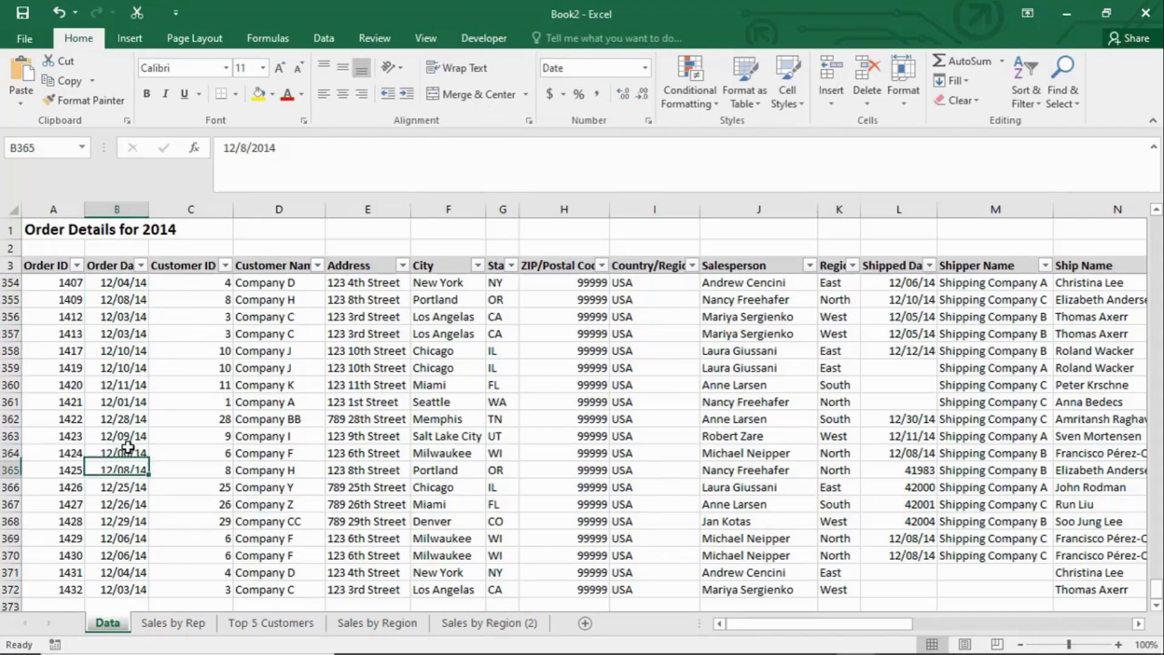
pyautogui.press('Down')
pyautogui.press('Down')
pyautogui.press('Down')
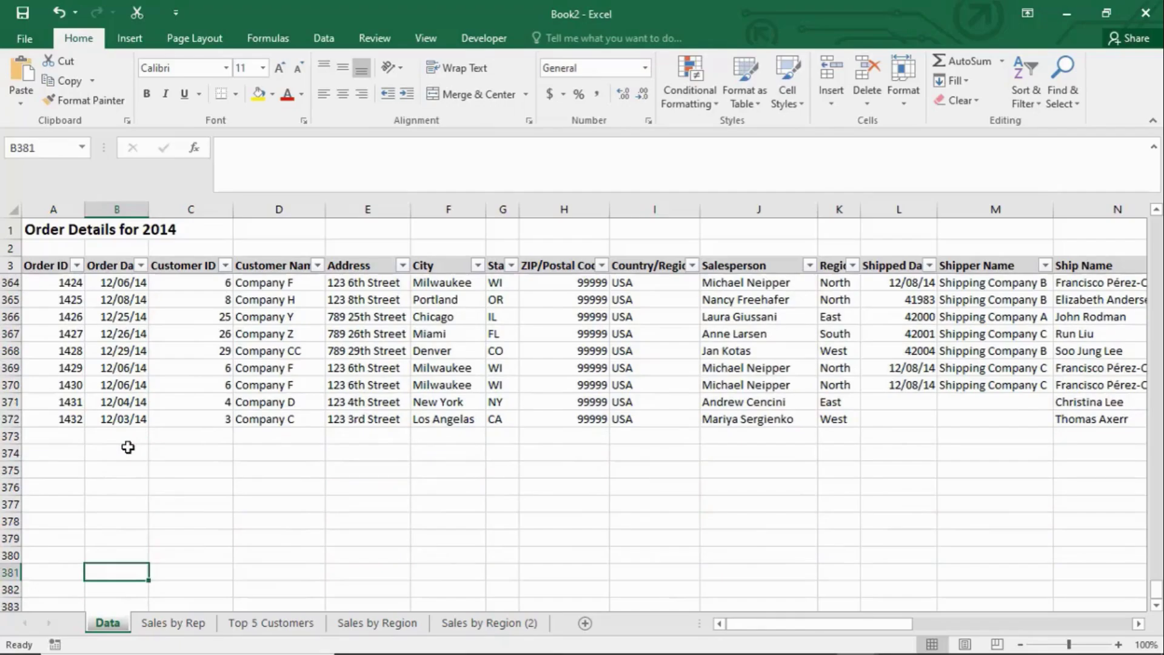
# Go back up through the order dates on the Data sheet, from below the last record to row 269.
pyautogui.press('Up')
pyautogui.press('Up')
pyautogui.press('Up')
pyautogui.press('Up')
pyautogui.press('Up')
pyautogui.press('Up')
pyautogui.press('Up')
pyautogui.press('Up')
pyautogui.press('Up')
pyautogui.press('Up')
pyautogui.press('Up')
pyautogui.press('Up')
pyautogui.press('Up')
pyautogui.press('Up')
pyautogui.press('Up')
pyautogui.press('Up')
pyautogui.press('Up')
pyautogui.press('Up')
pyautogui.press('Up')
pyautogui.press('Up')
pyautogui.press('Up')
pyautogui.press('Up')
pyautogui.press('Up')
pyautogui.press('Up')
pyautogui.press('Up')
pyautogui.press('Up')
pyautogui.press('Up')
pyautogui.press('Up')
pyautogui.press('Up')
pyautogui.press('Up')
pyautogui.press('Up')
pyautogui.press('Up')
pyautogui.press('Up')
pyautogui.press('Up')
pyautogui.press('Up')
pyautogui.press('Up')
pyautogui.press('Up')
pyautogui.press('Up')
pyautogui.press('Up')
pyautogui.press('Up')
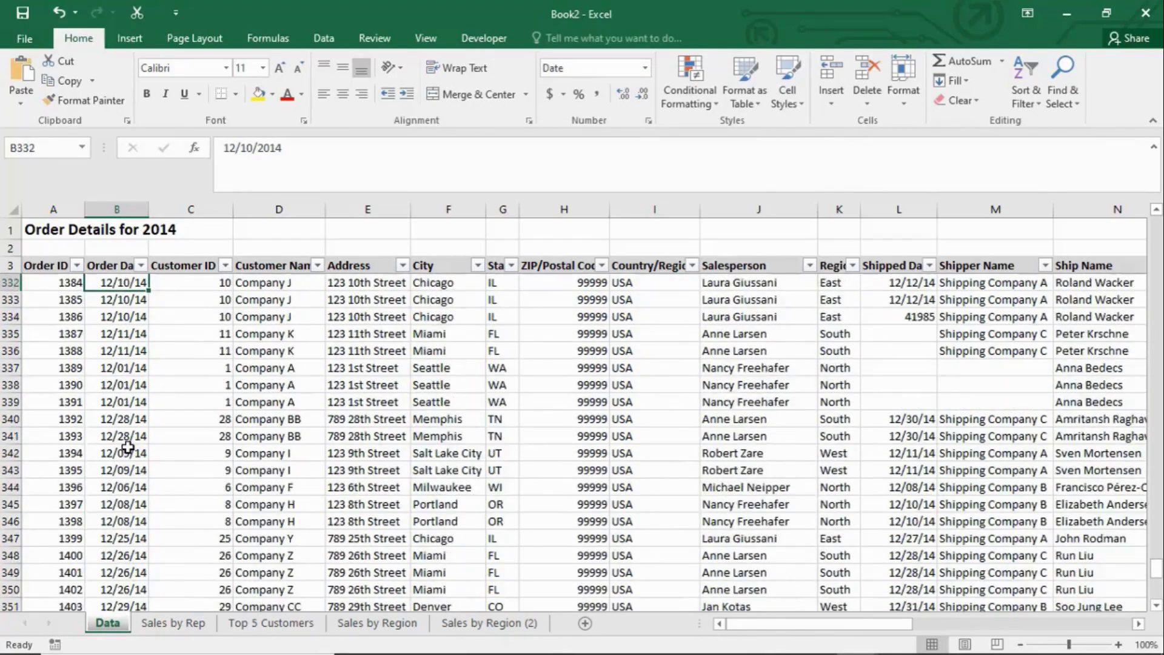
pyautogui.press('Up')
pyautogui.press('Up')
pyautogui.press('Up')
pyautogui.press('Up')
pyautogui.press('Up')
pyautogui.press('Up')
pyautogui.press('Up')
pyautogui.press('Up')
pyautogui.press('Up')
pyautogui.press('Up')
pyautogui.press('Up')
pyautogui.press('Up')
pyautogui.press('Up')
pyautogui.press('Up')
pyautogui.press('Up')
pyautogui.press('Up')
pyautogui.press('Up')
pyautogui.press('Up')
pyautogui.press('Up')
pyautogui.press('Up')
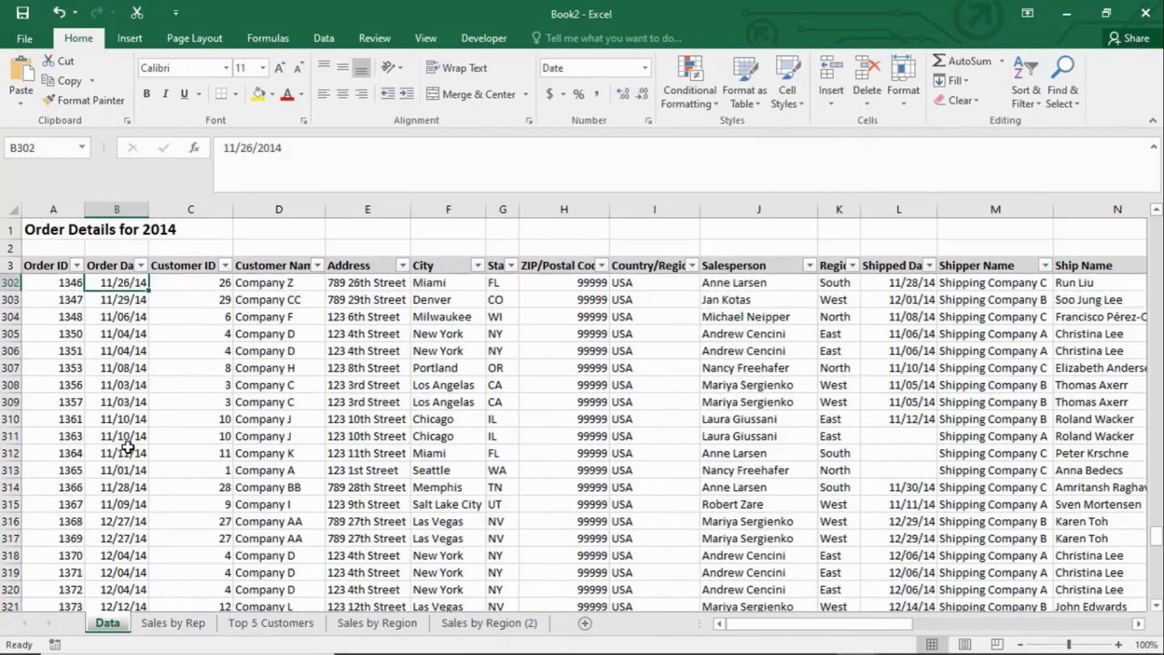
pyautogui.press('Up')
pyautogui.press('Up')
pyautogui.press('Up')
pyautogui.press('Up')
pyautogui.press('Up')
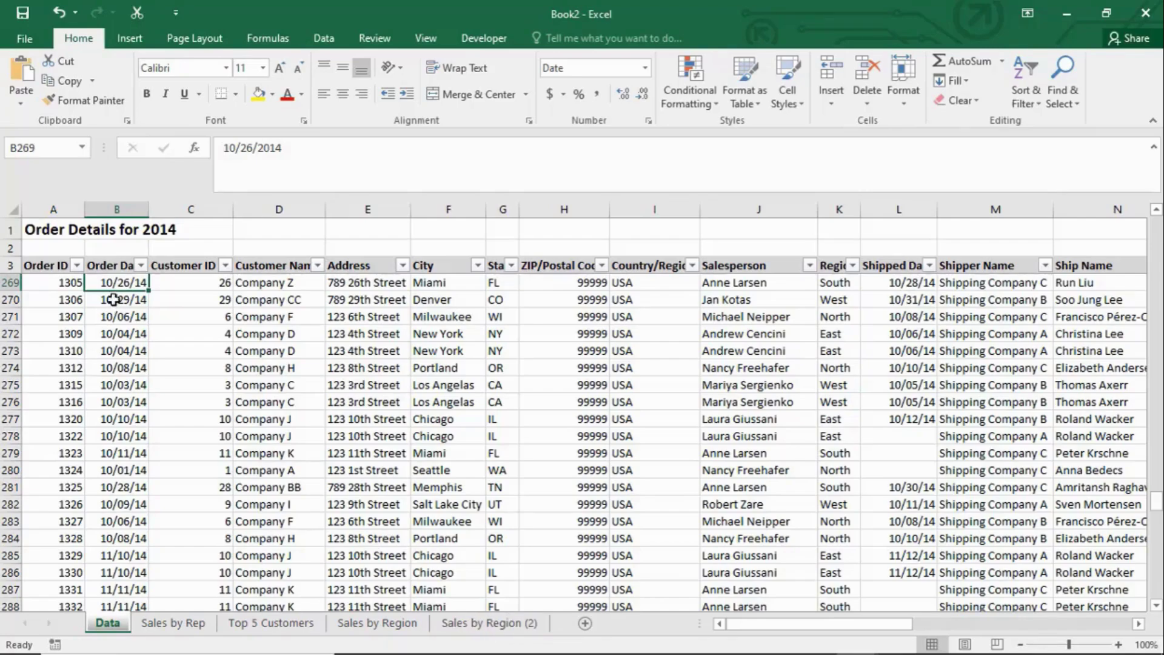
pyautogui.click(132, 320)
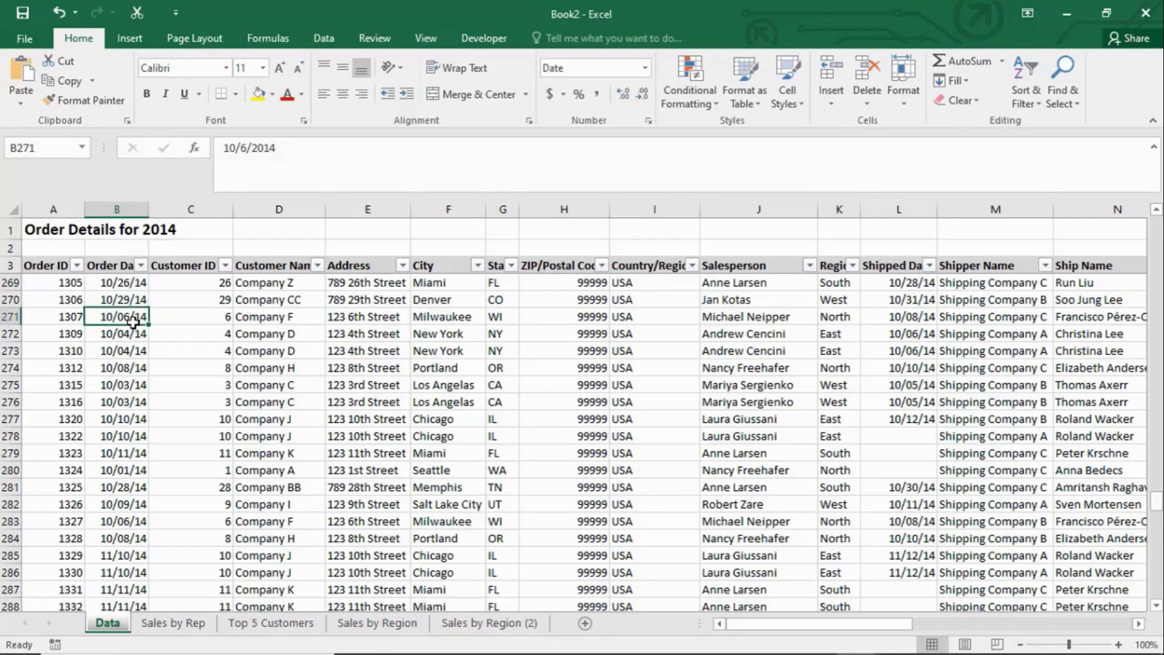
# Change the title of the pivot chart on the Sales by Region (2) sheet to "Sales Trend 2014".
pyautogui.click(494, 628)
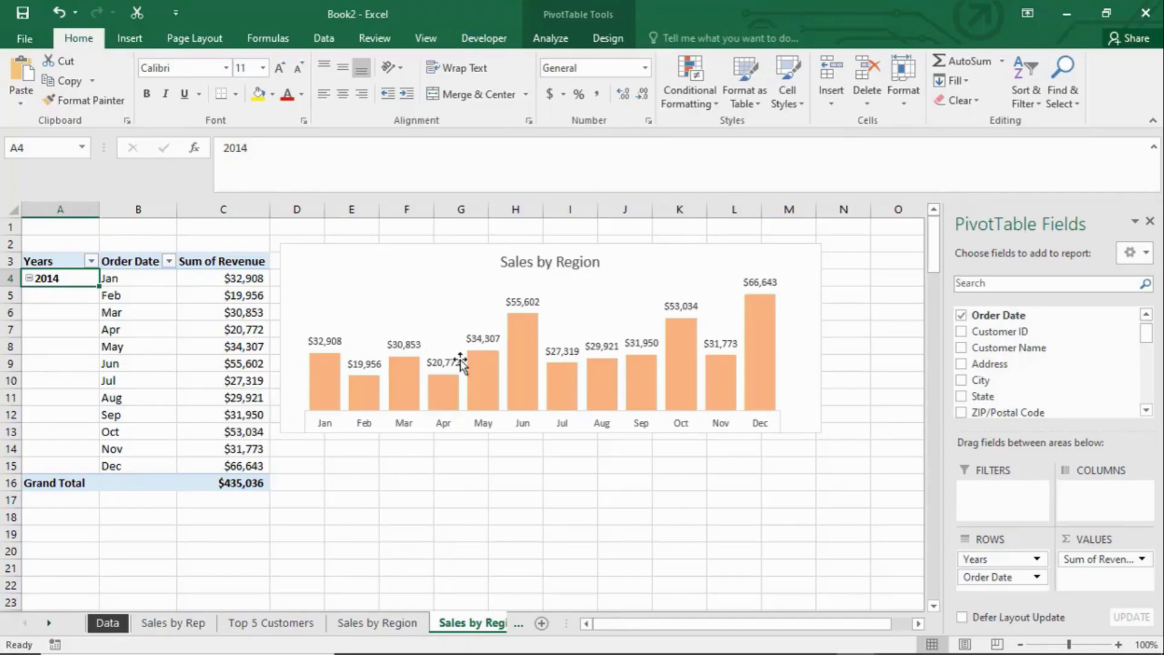
pyautogui.click(665, 280)
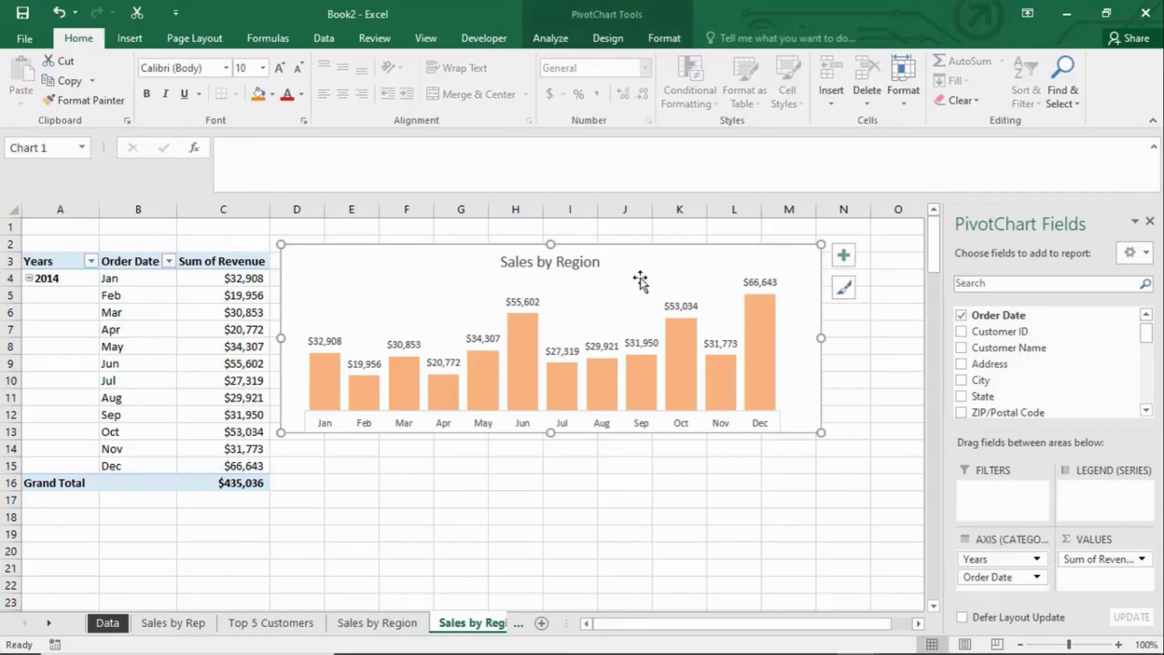
pyautogui.doubleClick(581, 265)
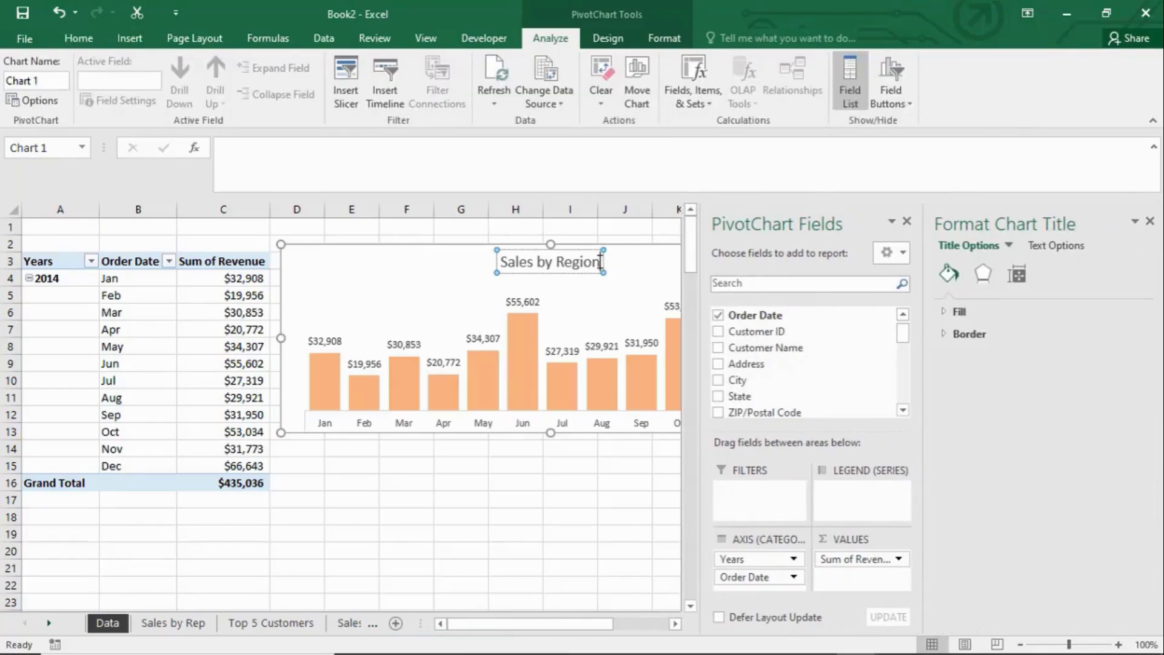
pyautogui.press('BackSpace')
pyautogui.press('BackSpace')
pyautogui.press('BackSpace')
pyautogui.press('BackSpace')
pyautogui.press('BackSpace')
pyautogui.press('BackSpace')
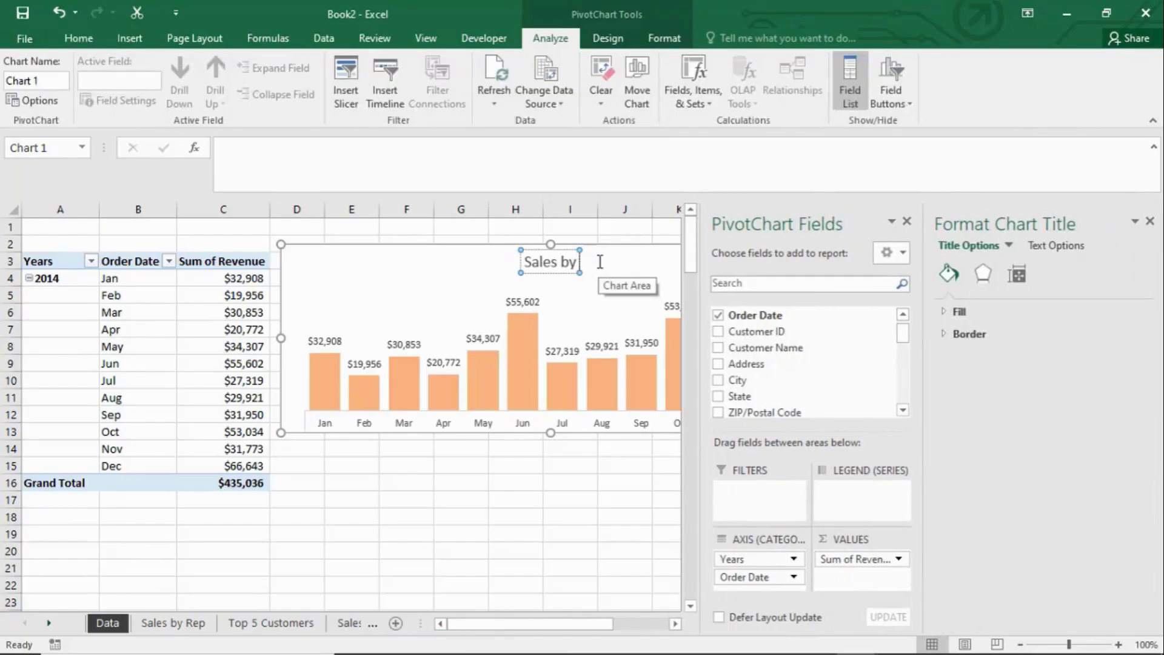
pyautogui.press('BackSpace')
pyautogui.press('BackSpace')
pyautogui.press('BackSpace')
pyautogui.write('TRend')
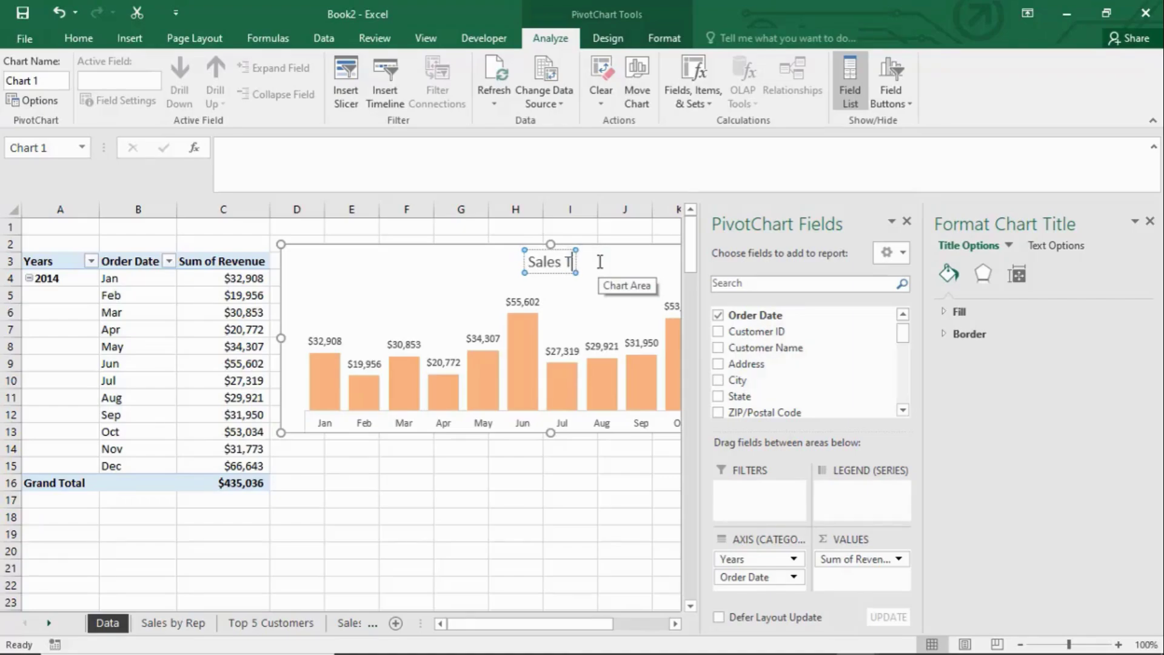
pyautogui.press('BackSpace')
pyautogui.press('BackSpace')
pyautogui.press('BackSpace')
pyautogui.press('BackSpace')
pyautogui.write('rend')
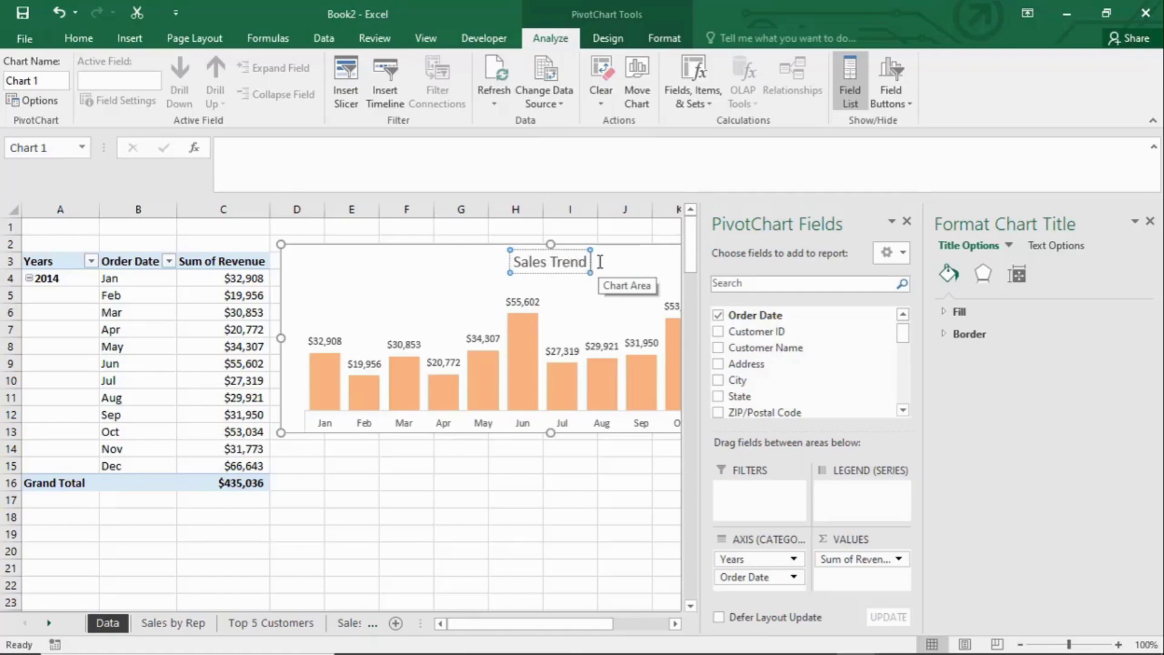
pyautogui.write(' 20')
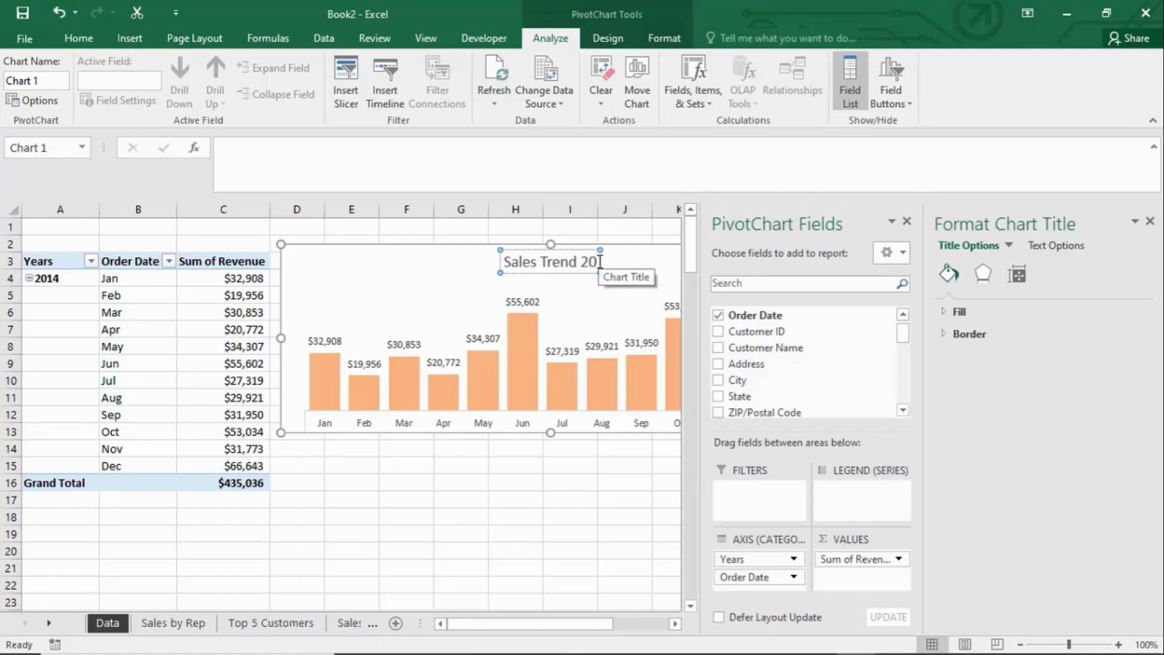
pyautogui.write('14')
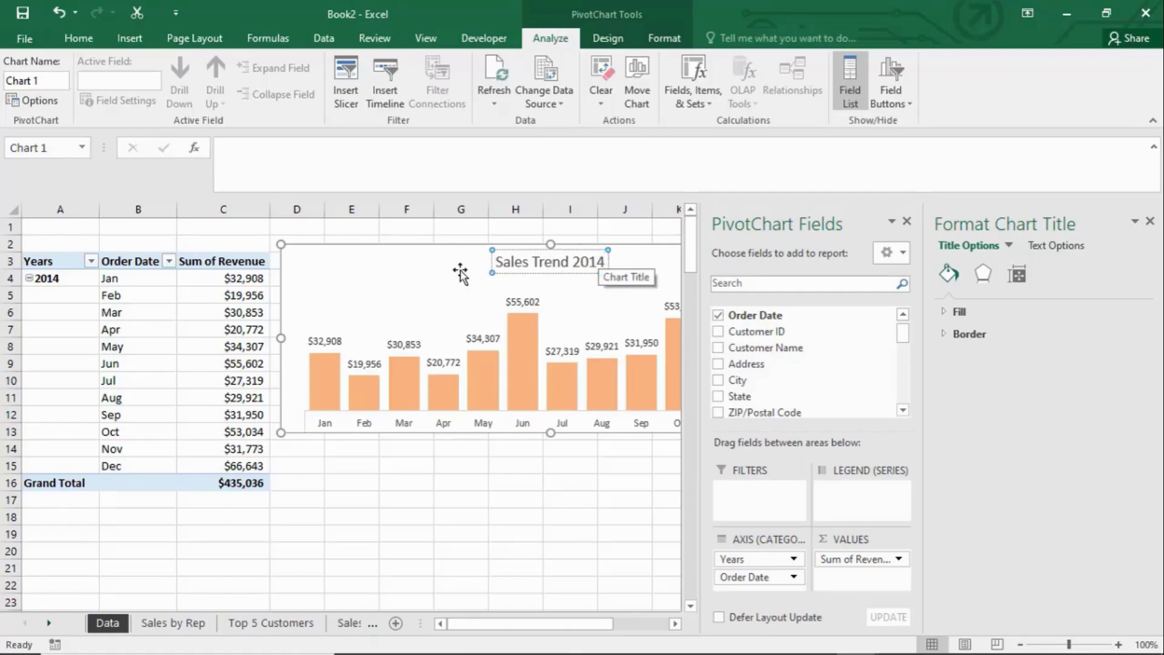
pyautogui.click(413, 276)
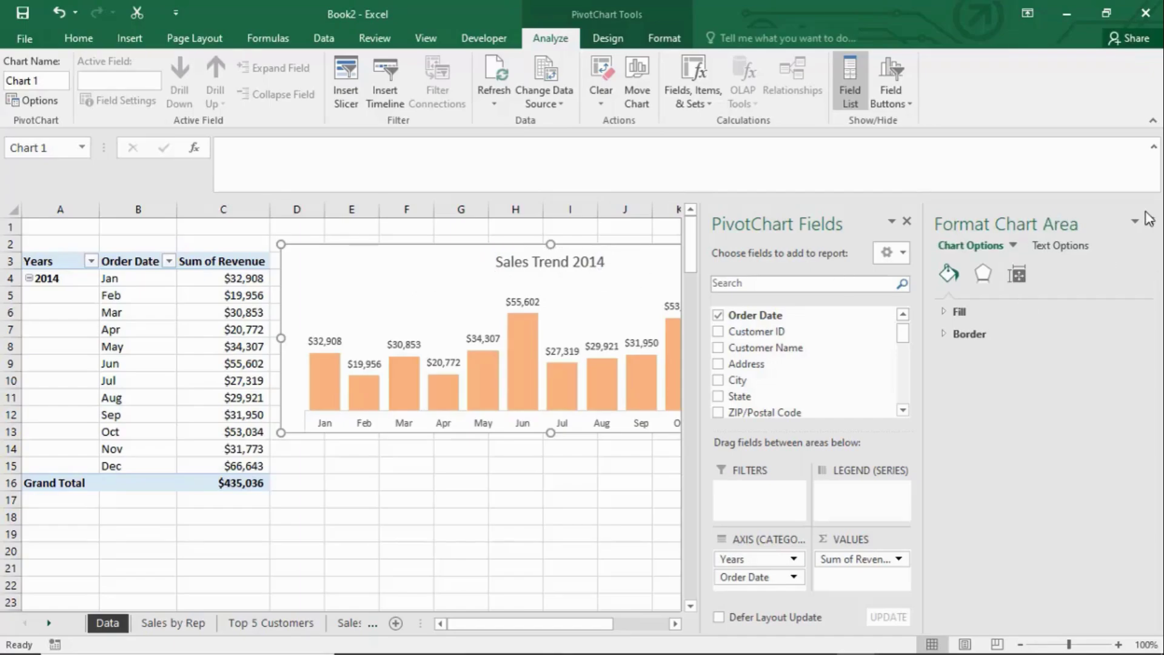
pyautogui.click(1149, 222)
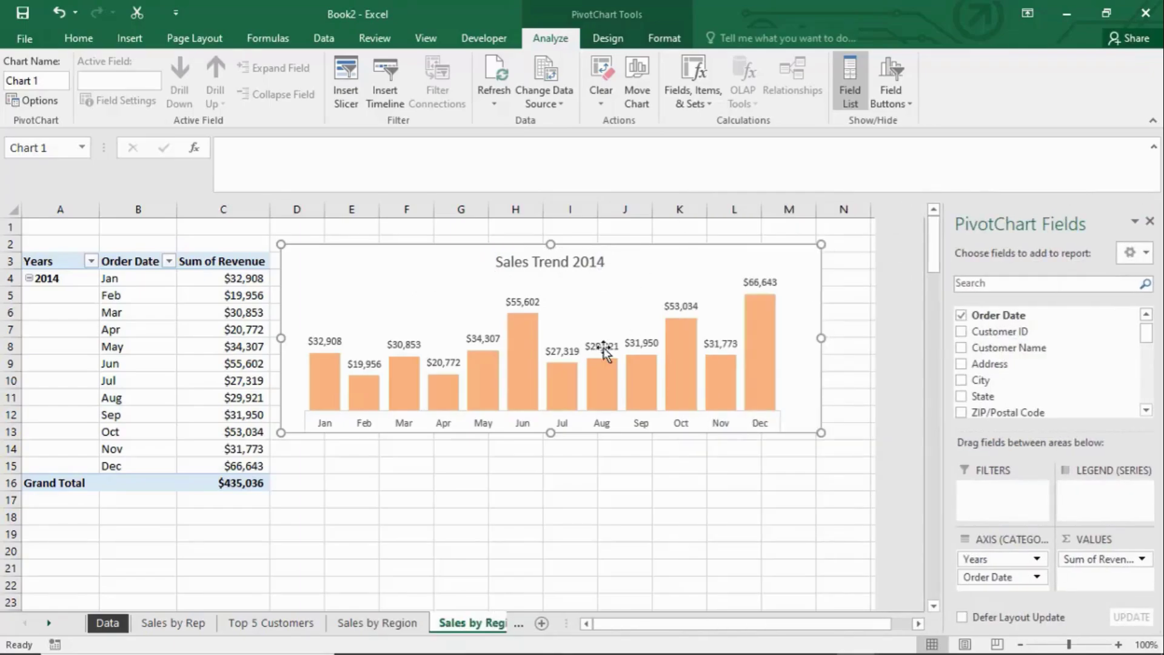
# Fill all columns of the Sales Trend 2014 chart with the blue theme color.
pyautogui.click(680, 374)
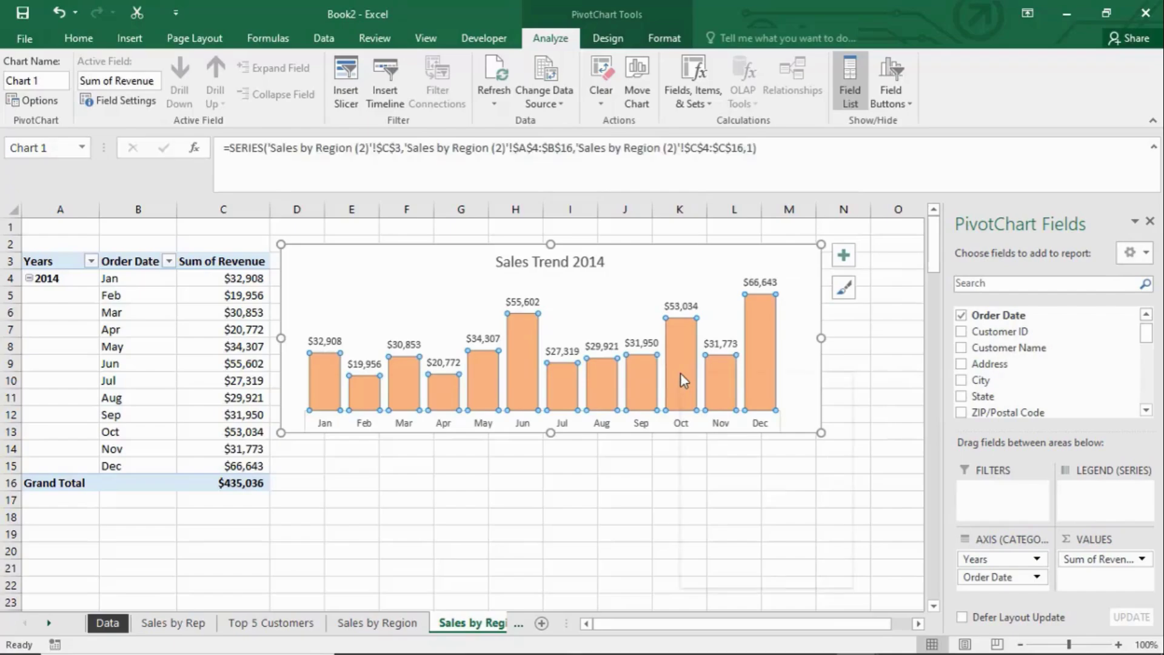
pyautogui.rightClick(680, 374)
pyautogui.click(711, 325)
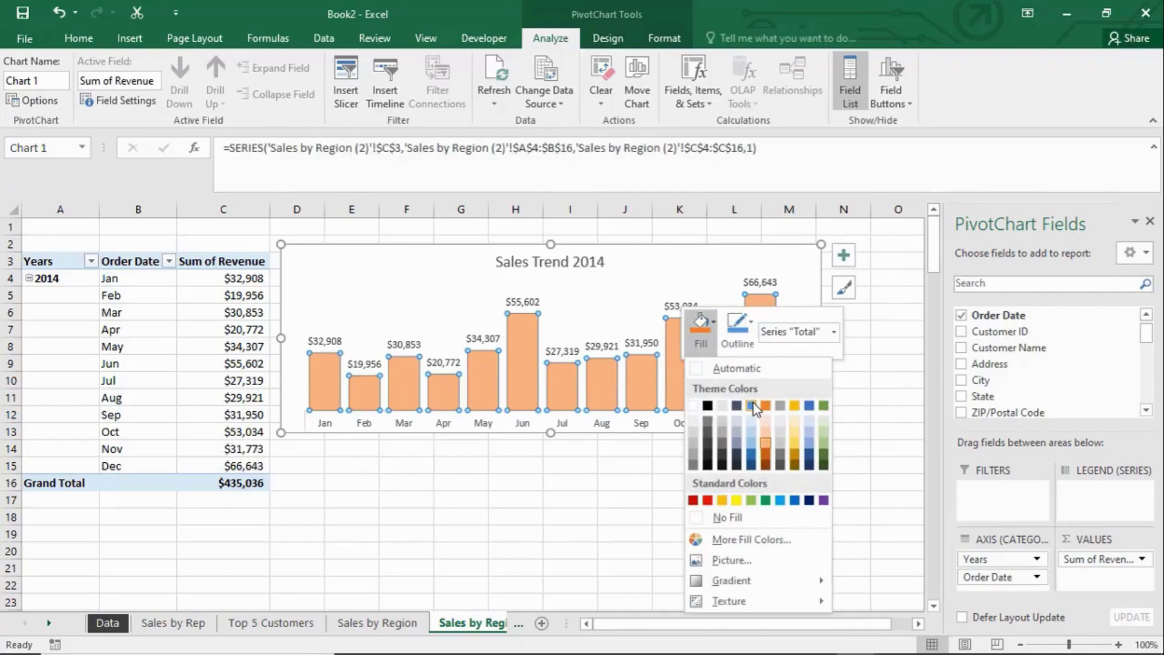
pyautogui.click(753, 405)
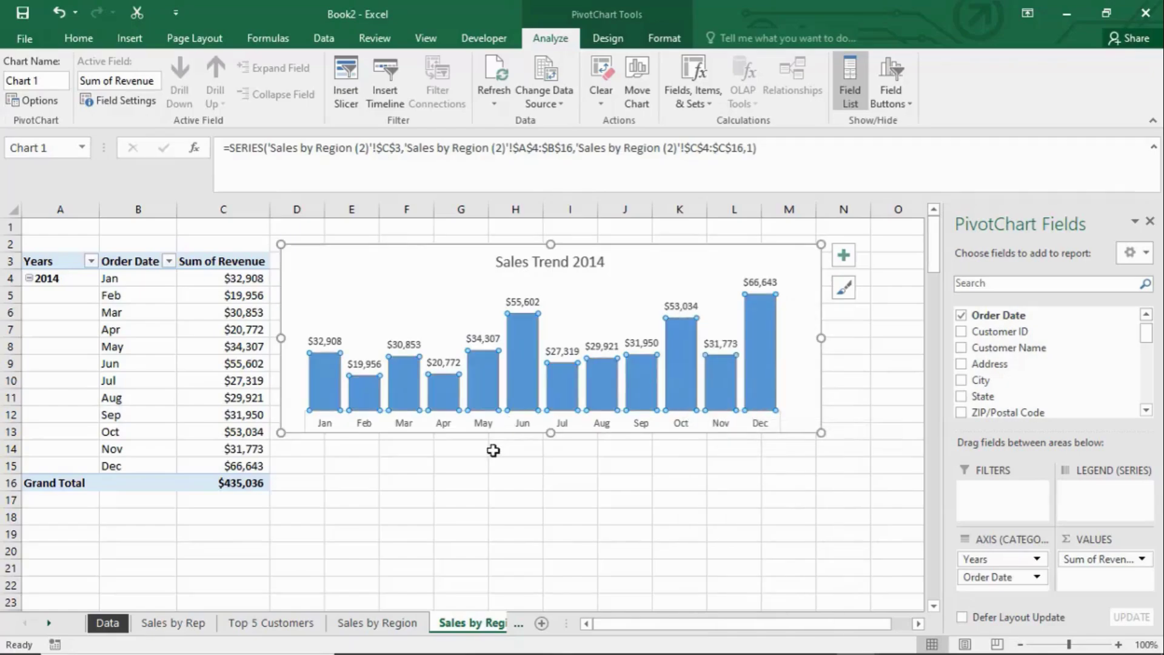
pyautogui.click(493, 450)
# Change the chart type of the Sales Trend 2014 chart to Line with Markers.
pyautogui.click(640, 251)
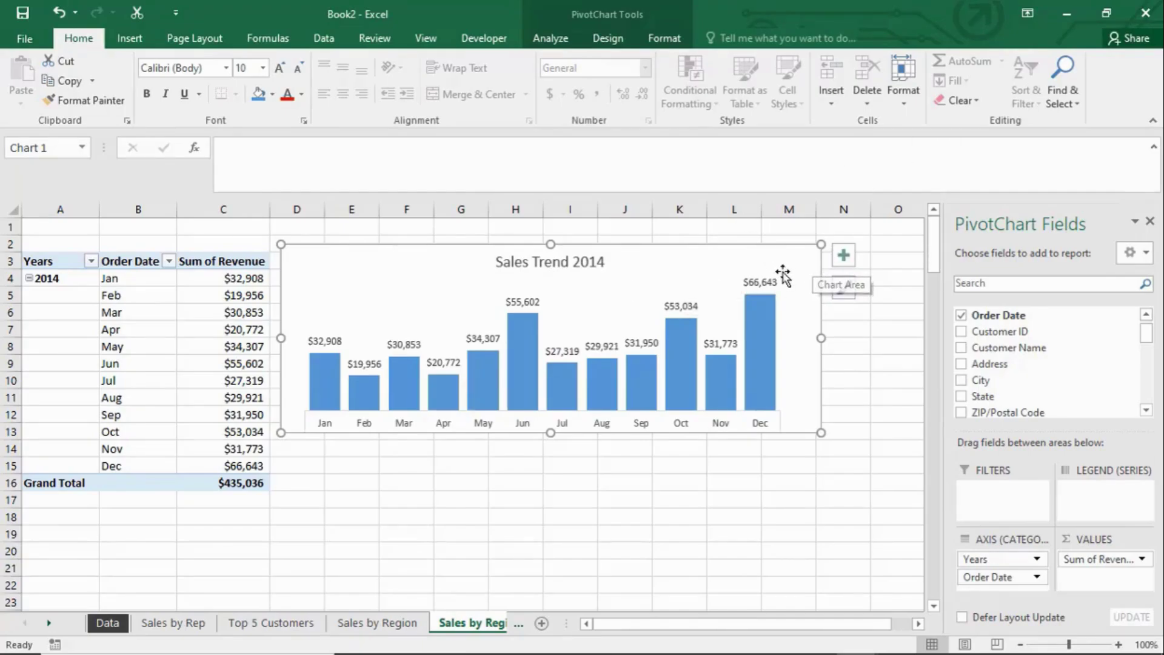
pyautogui.click(619, 40)
pyautogui.doubleClick(607, 39)
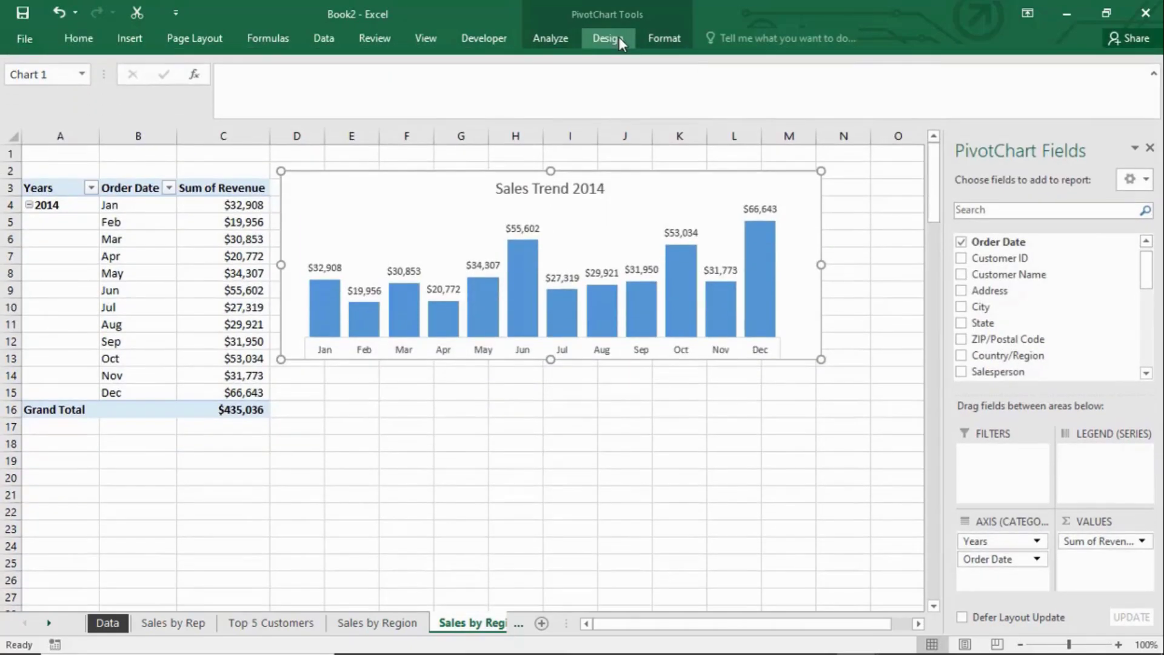
pyautogui.click(618, 38)
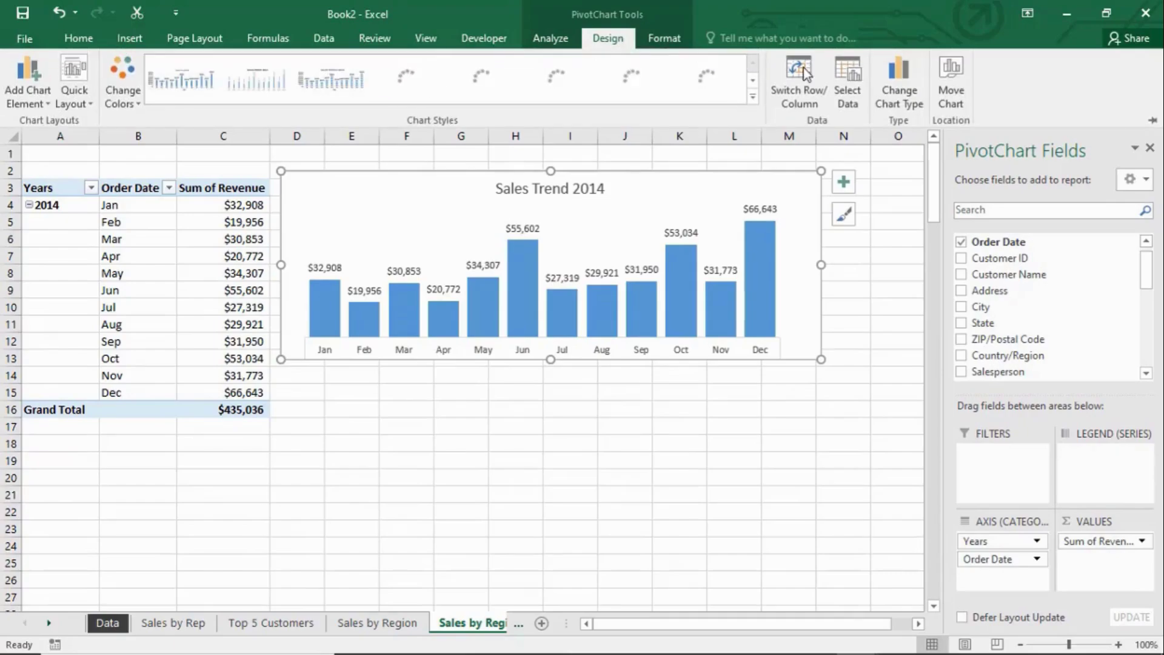
pyautogui.click(907, 104)
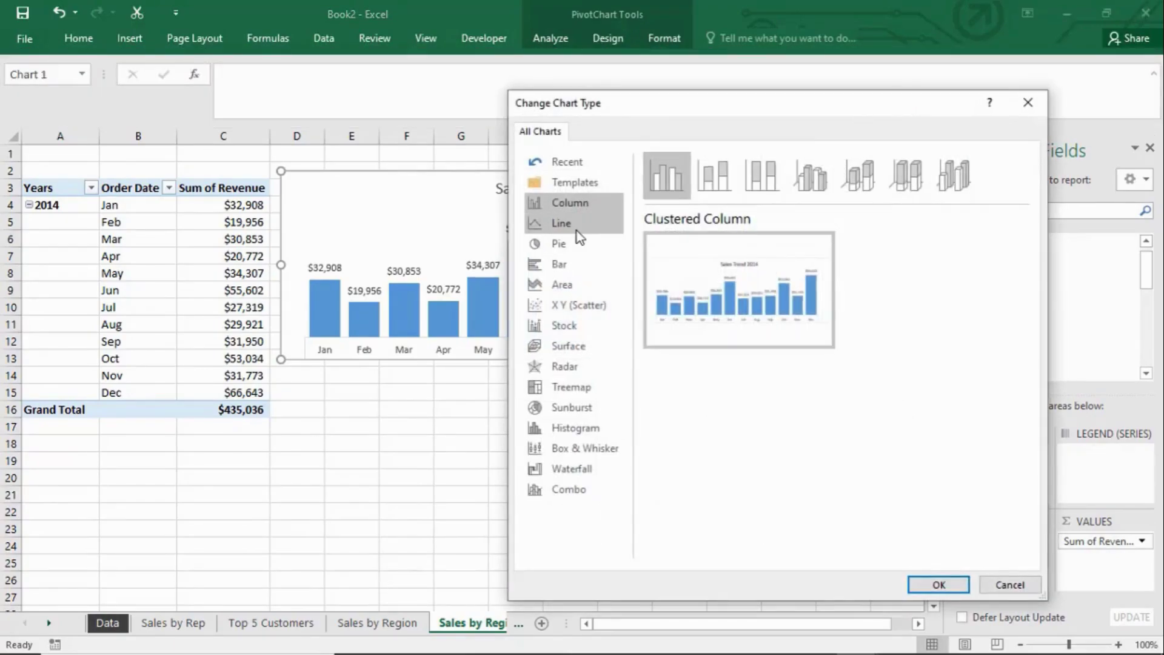
pyautogui.click(576, 230)
pyautogui.moveTo(777, 304)
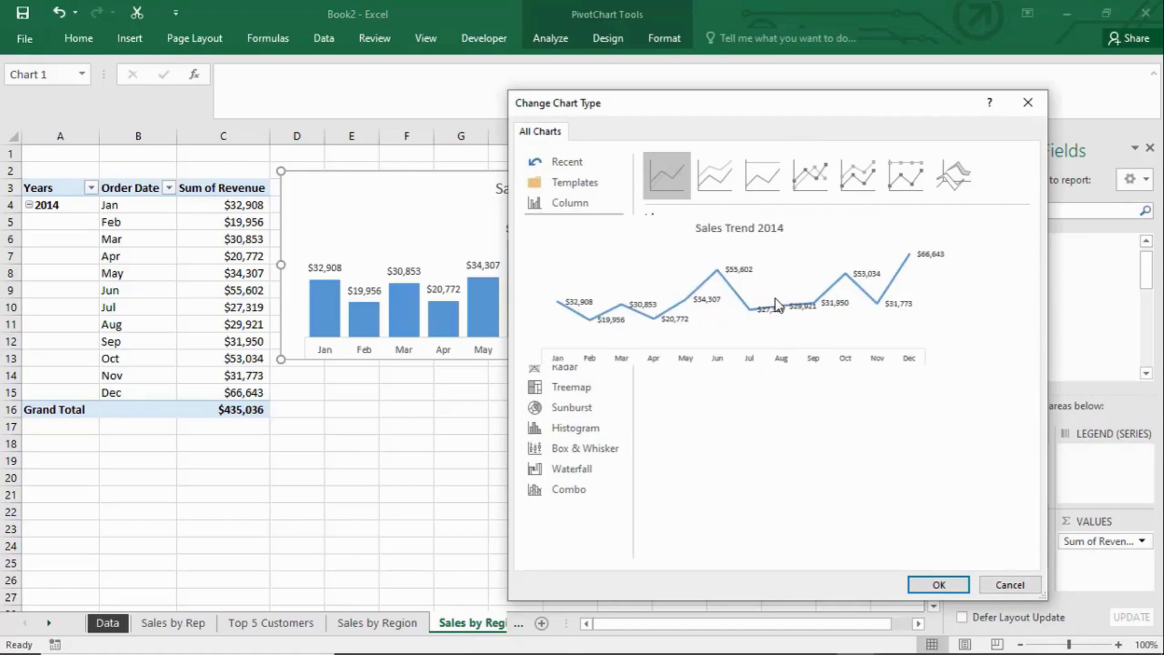
pyautogui.click(809, 175)
pyautogui.moveTo(723, 315)
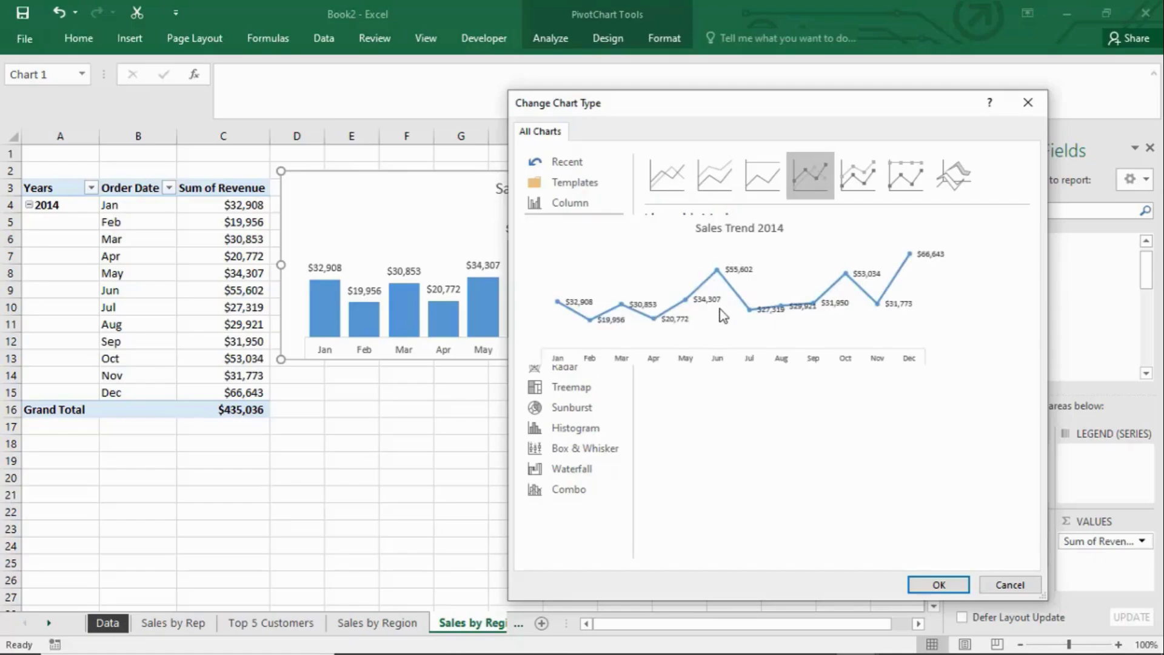
pyautogui.click(939, 585)
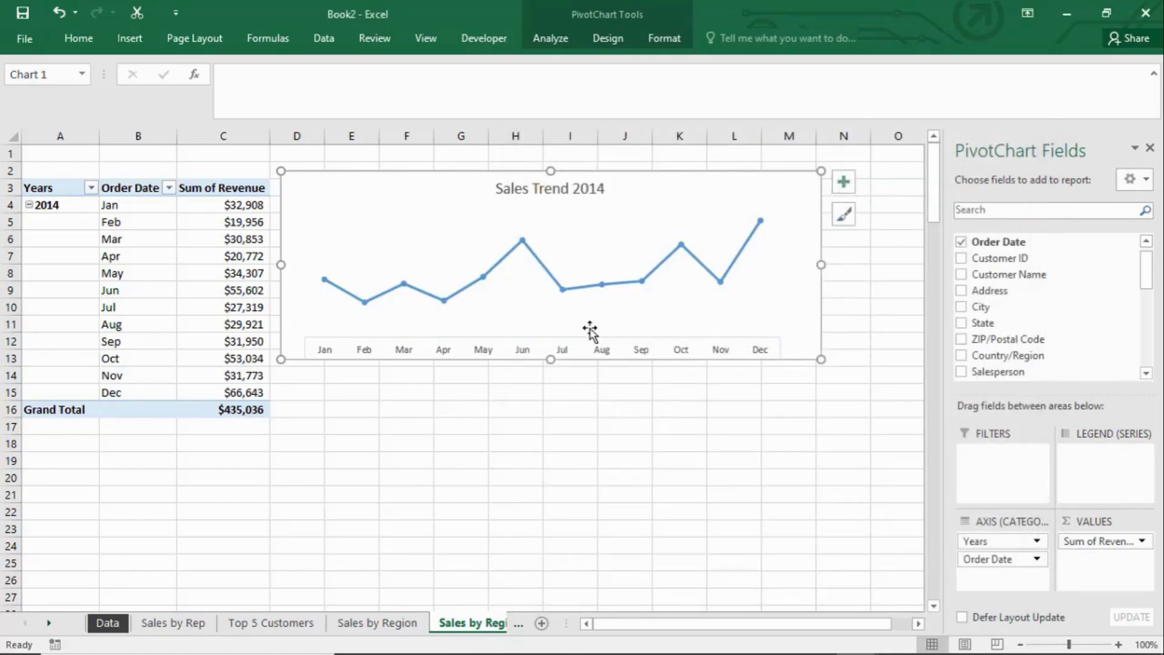
# Add data labels to the line in the Sales Trend 2014 chart.
pyautogui.click(479, 299)
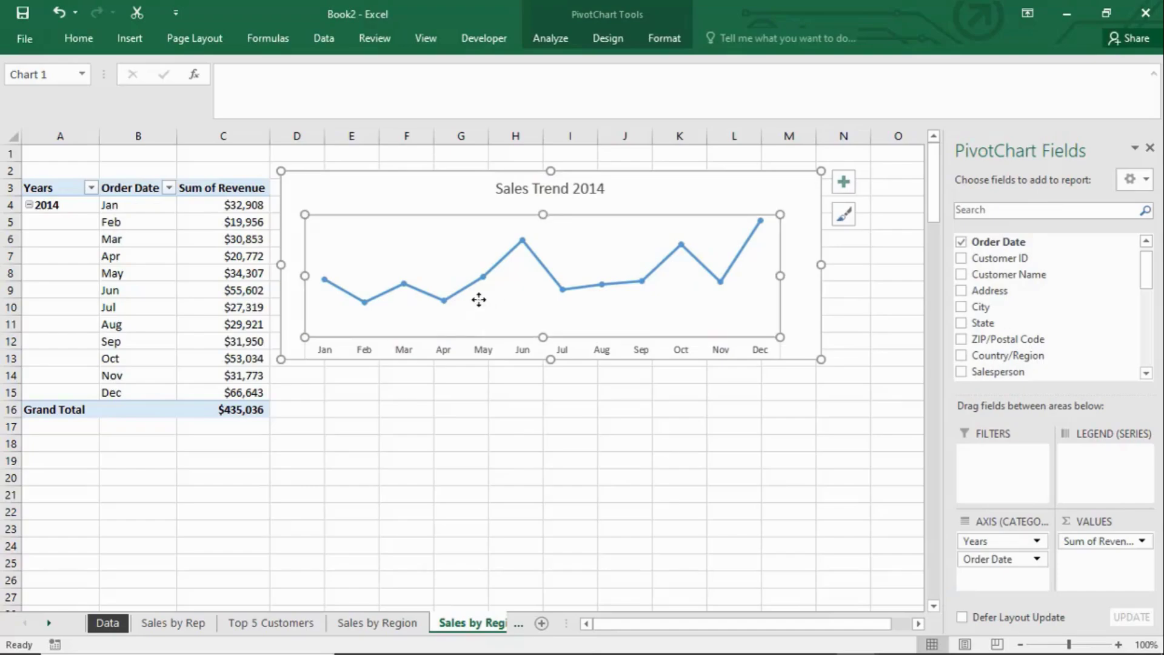
pyautogui.click(711, 205)
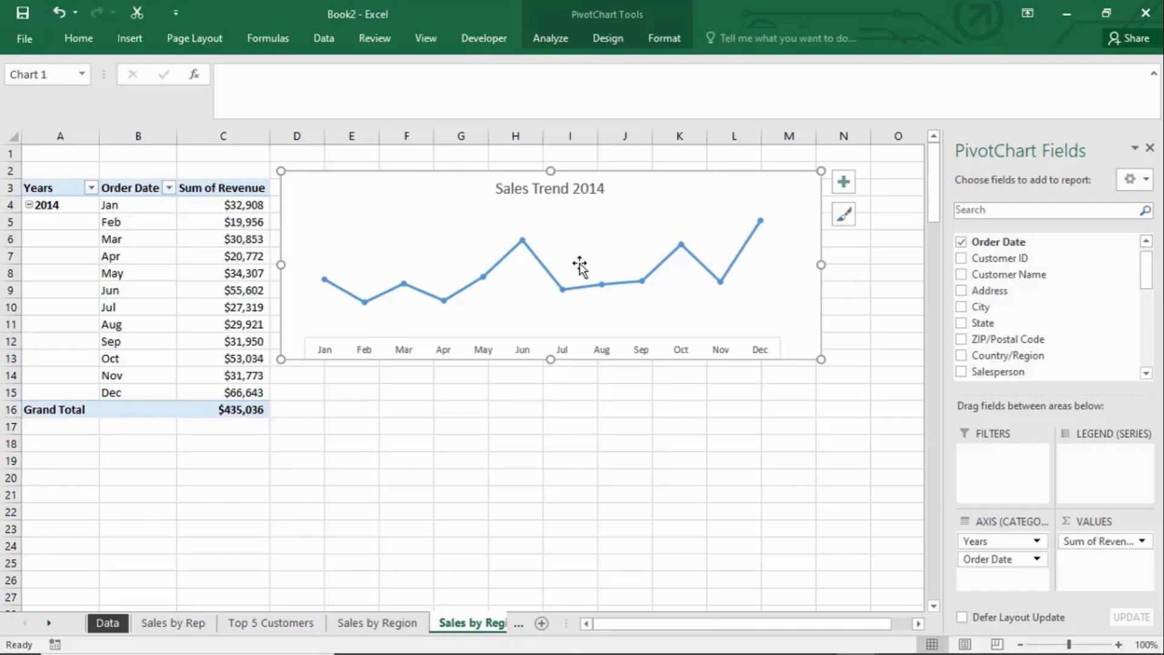
pyautogui.click(844, 183)
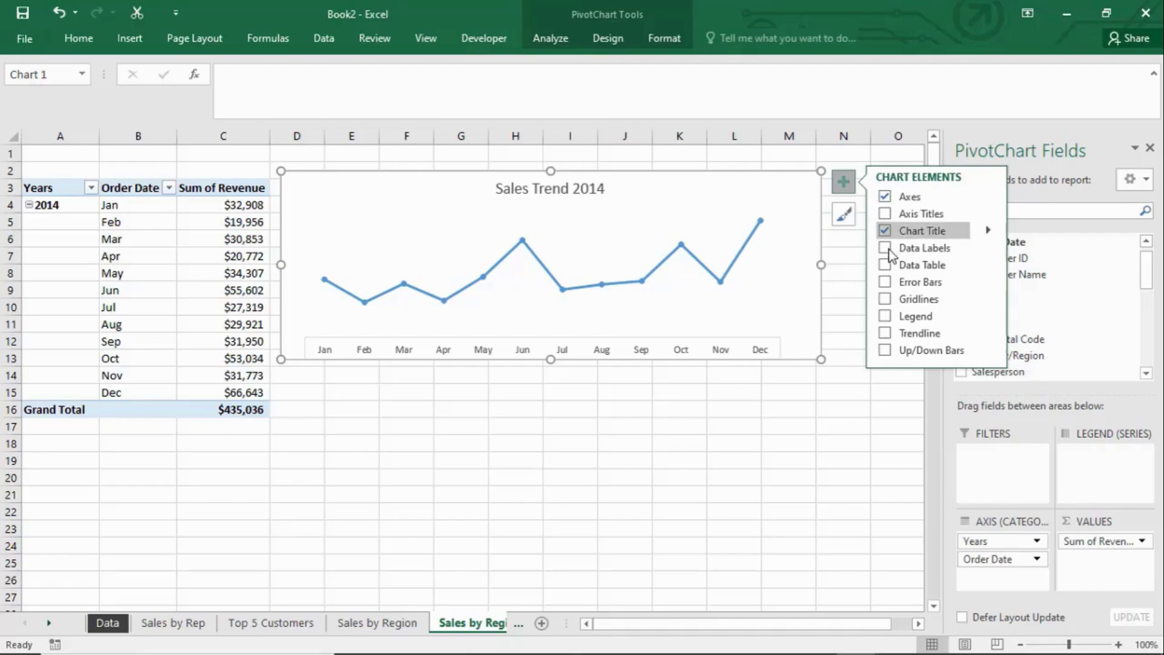
pyautogui.click(887, 249)
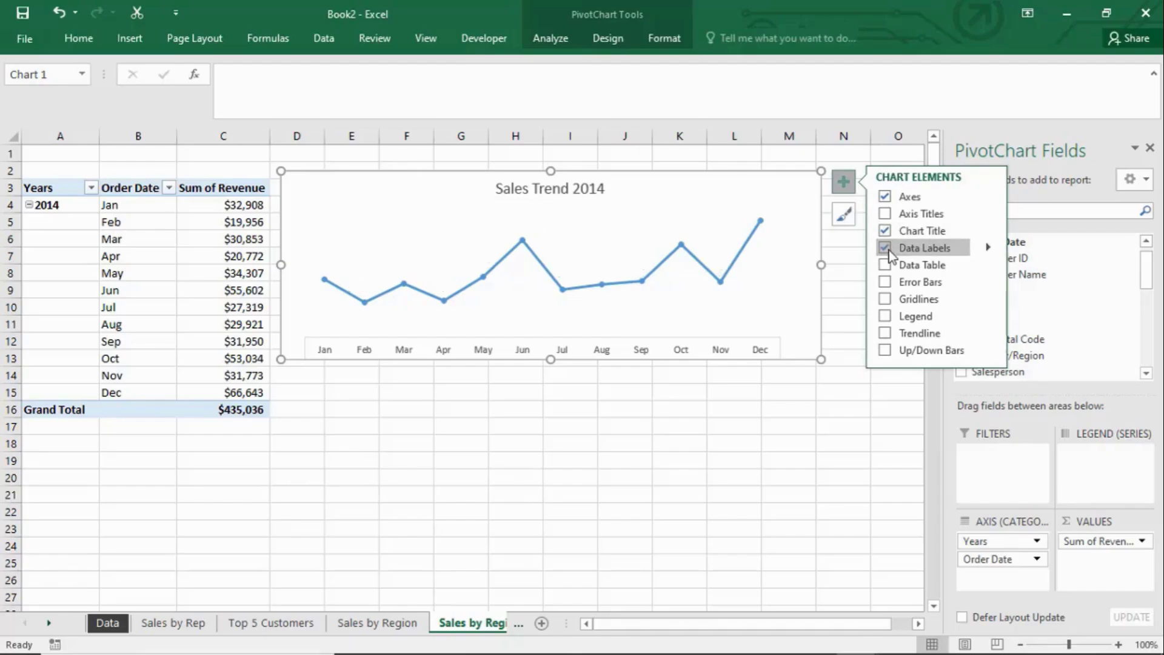
pyautogui.click(842, 181)
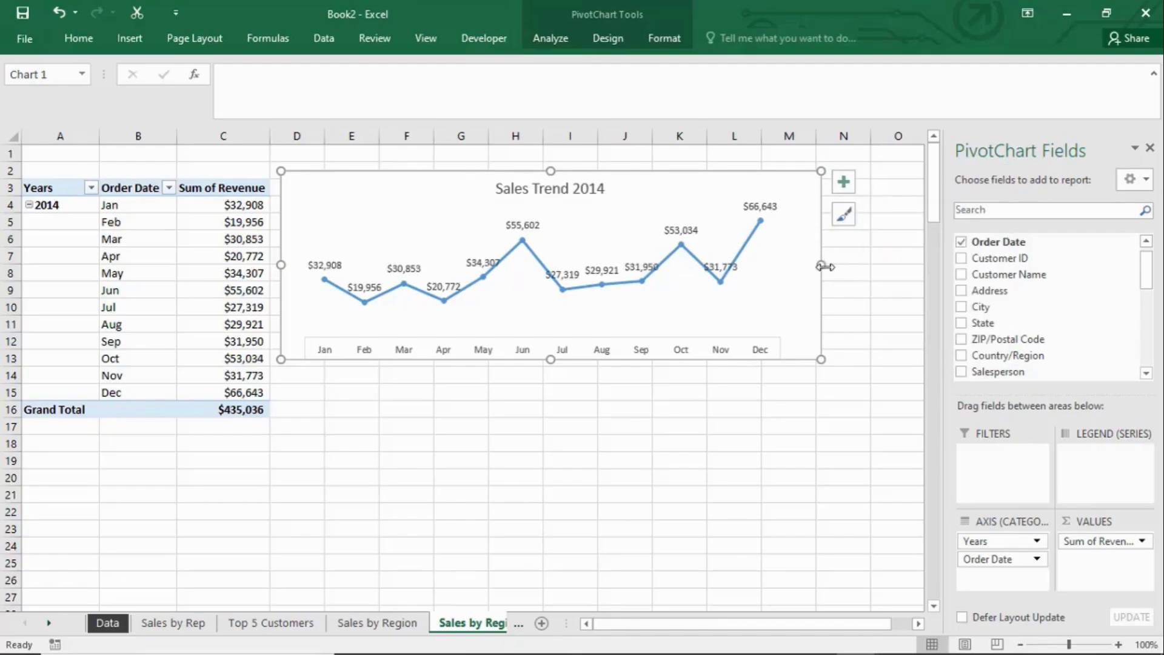
# Widen the chart to end in column Q and reposition it and its plot area clear of the Sum of Revenue column.
pyautogui.moveTo(821, 266)
pyautogui.mouseDown()
pyautogui.moveTo(925, 270)
pyautogui.moveTo(829, 265)
pyautogui.mouseUp()
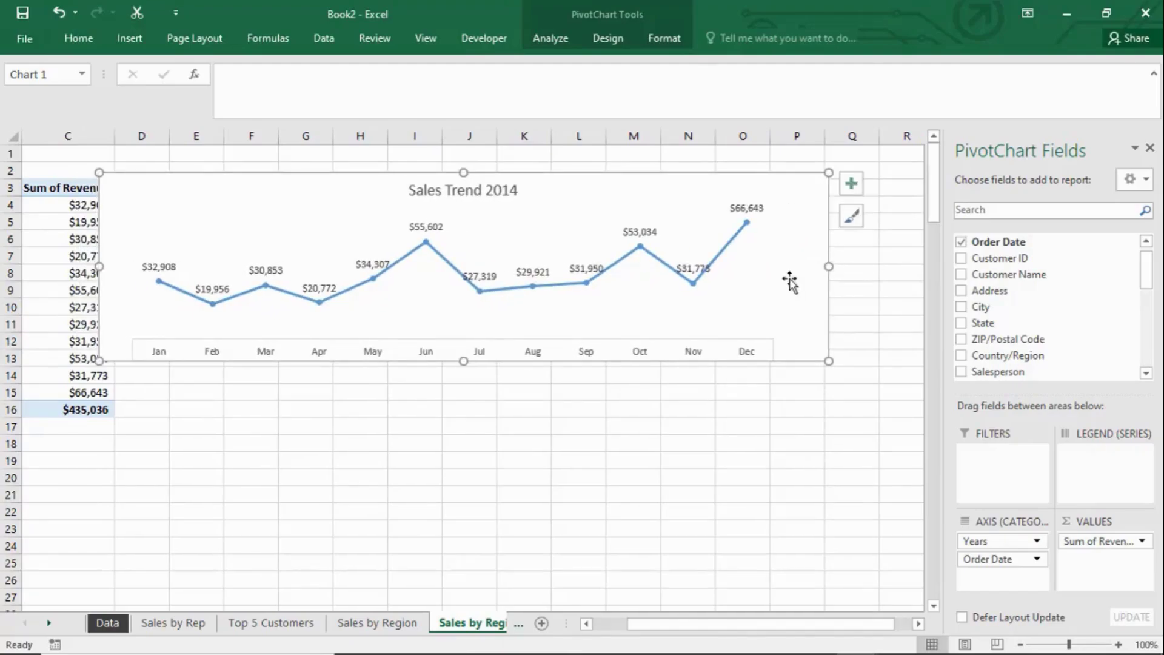
pyautogui.moveTo(663, 293)
pyautogui.mouseDown()
pyautogui.moveTo(685, 292)
pyautogui.moveTo(659, 278)
pyautogui.mouseUp()
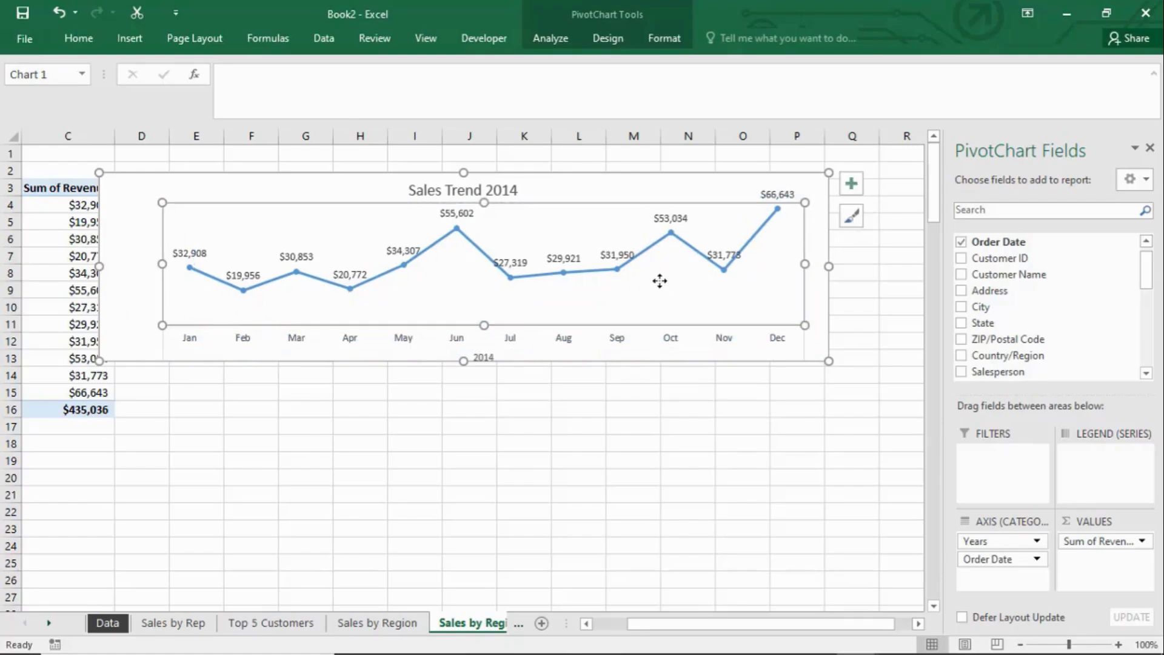
pyautogui.click(630, 189)
pyautogui.moveTo(629, 191); pyautogui.dragTo(671, 190)
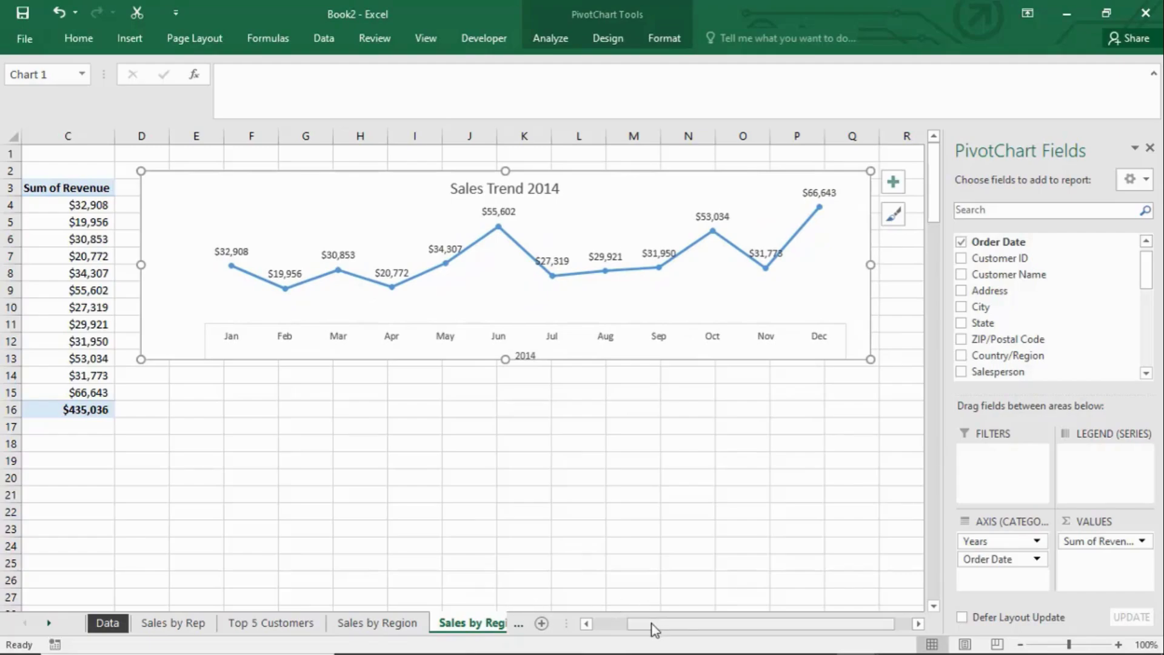
pyautogui.moveTo(653, 628); pyautogui.dragTo(635, 629)
# Rename the Sales by Region (2) sheet as "Sales Trend 2014".
pyautogui.doubleClick(492, 628)
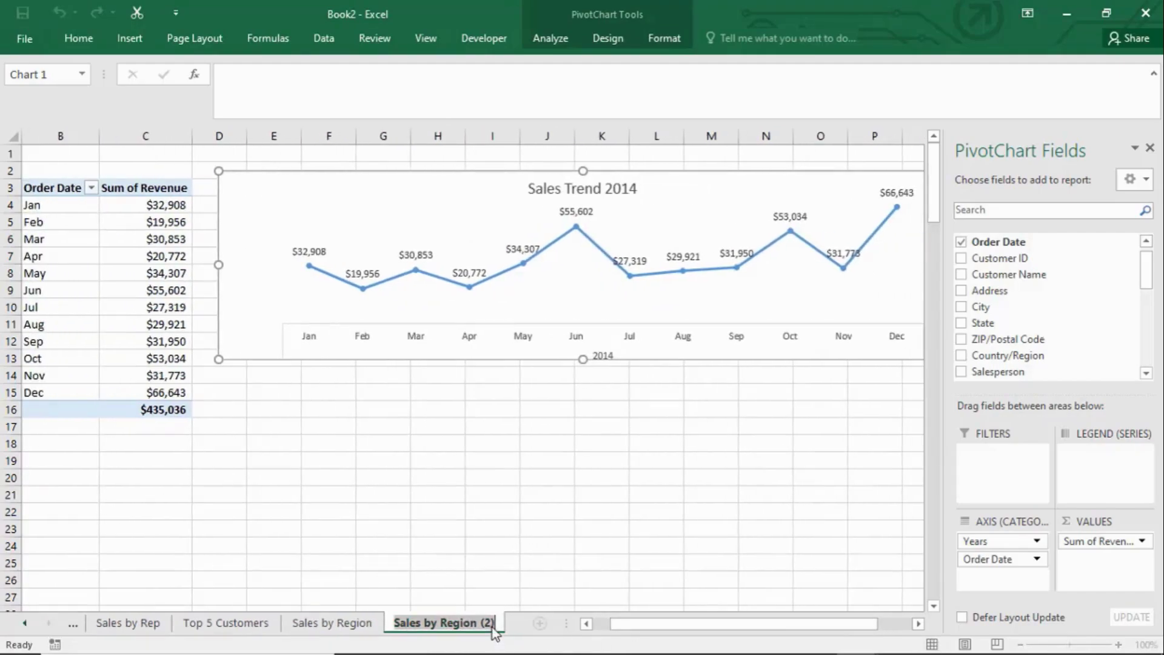
pyautogui.click(493, 628)
pyautogui.press('BackSpace')
pyautogui.press('BackSpace')
pyautogui.press('BackSpace')
pyautogui.press('BackSpace')
pyautogui.press('BackSpace')
pyautogui.press('BackSpace')
pyautogui.press('BackSpace')
pyautogui.press('BackSpace')
pyautogui.press('BackSpace')
pyautogui.press('BackSpace')
pyautogui.press('BackSpace')
pyautogui.press('BackSpace')
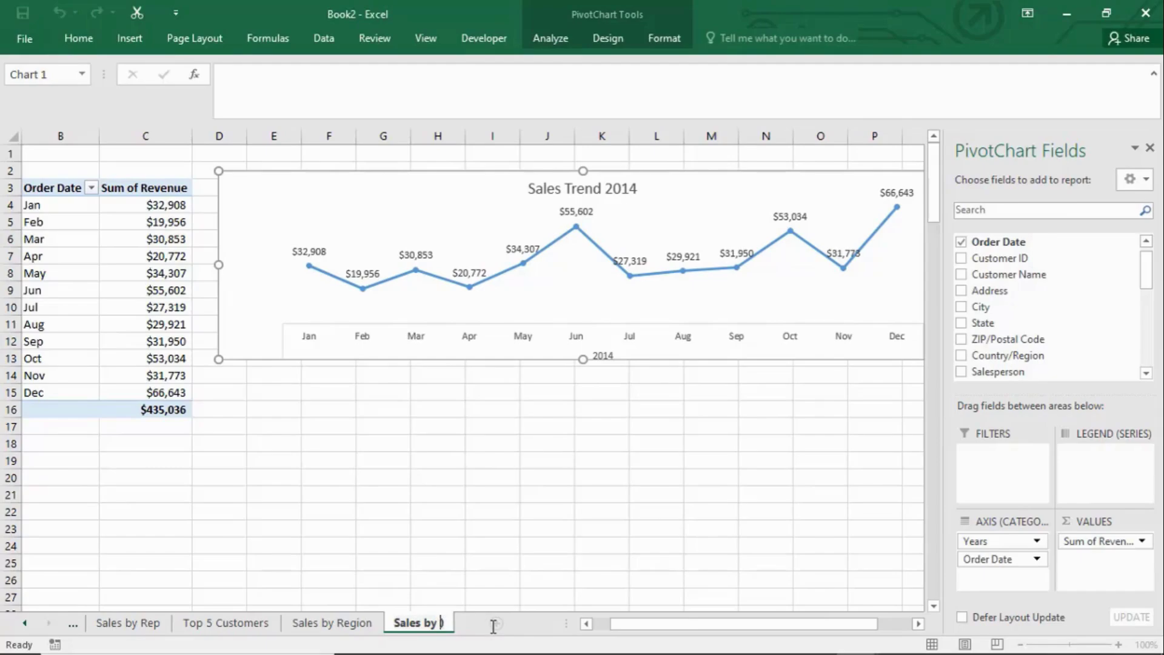
pyautogui.press('BackSpace')
pyautogui.write('Trend 2014')
pyautogui.press('Return')
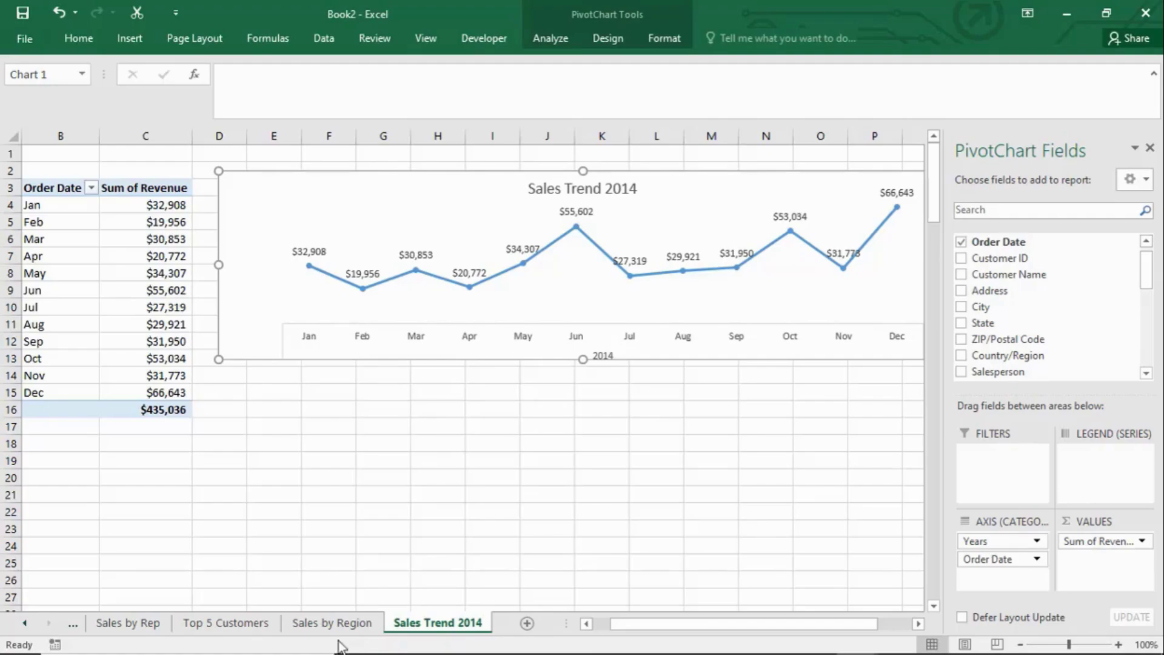
# Move the Sales by Region sheet after Sales Trend 2014 and place a copy of it right behind it.
pyautogui.click(315, 623)
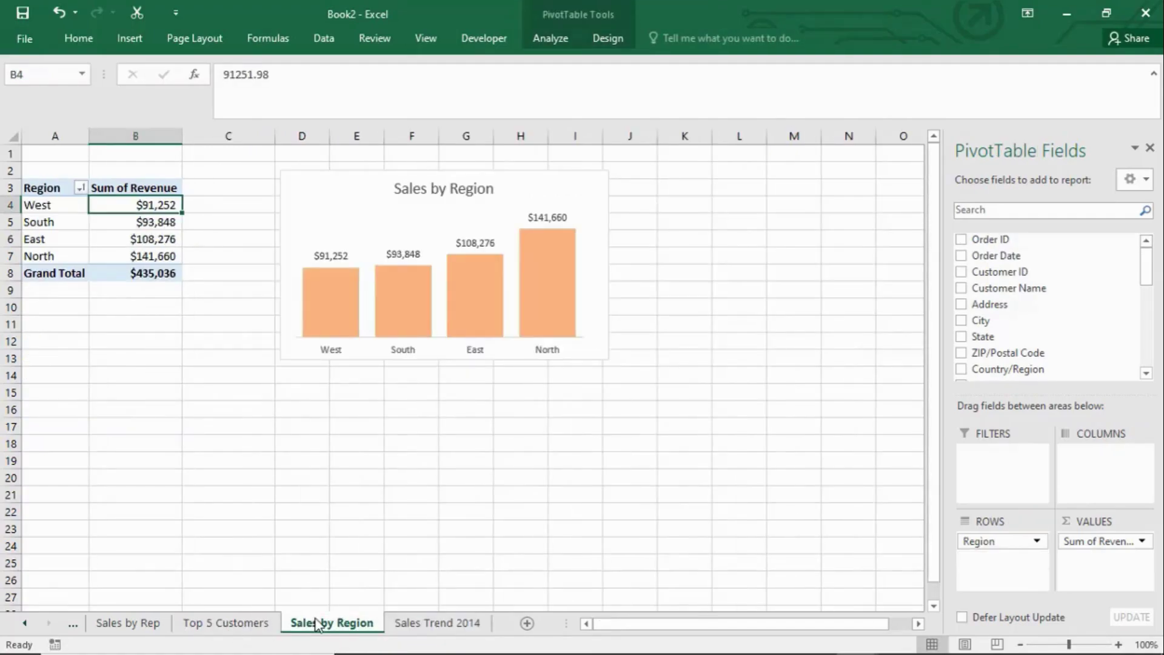
pyautogui.moveTo(316, 623)
pyautogui.mouseDown()
pyautogui.moveTo(389, 593)
pyautogui.moveTo(496, 597)
pyautogui.mouseUp()
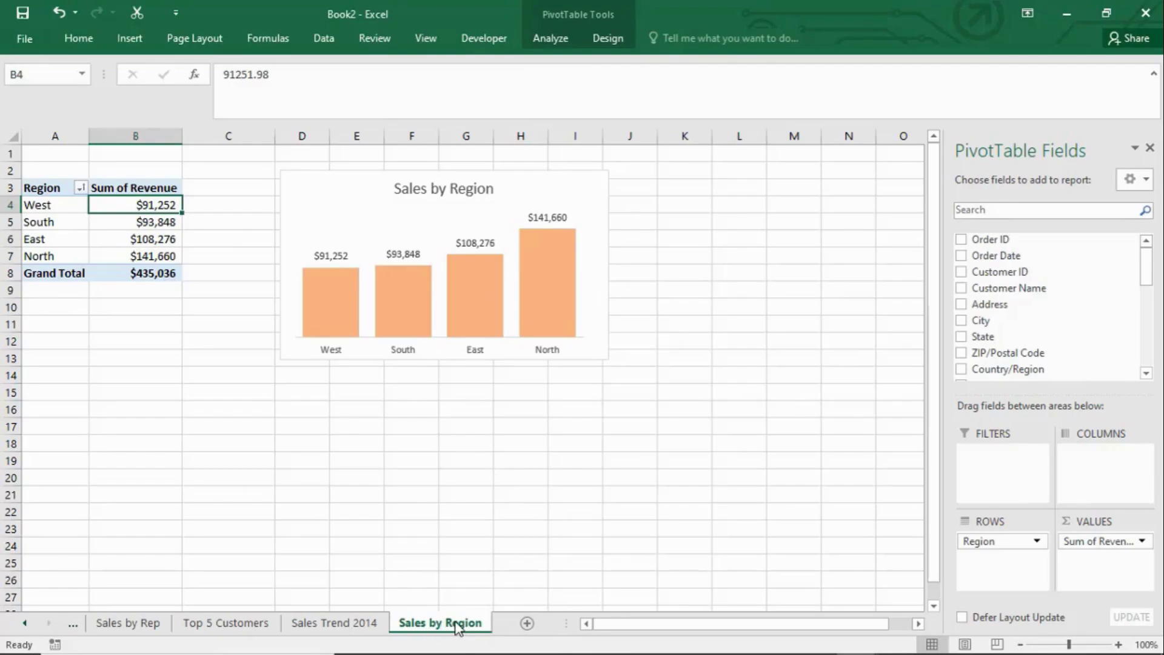
pyautogui.moveTo(456, 627)
pyautogui.mouseDown()
pyautogui.moveTo(513, 549)
pyautogui.moveTo(503, 607)
pyautogui.mouseUp()
pyautogui.moveTo(504, 607); pyautogui.dragTo(507, 604)
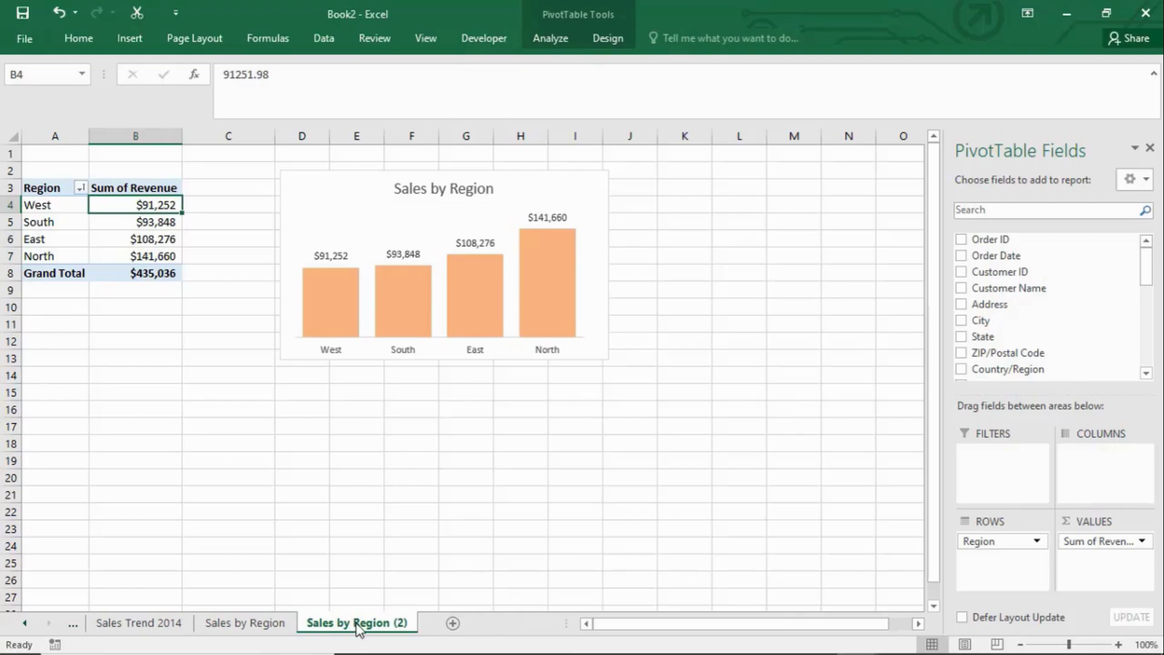
pyautogui.doubleClick(376, 623)
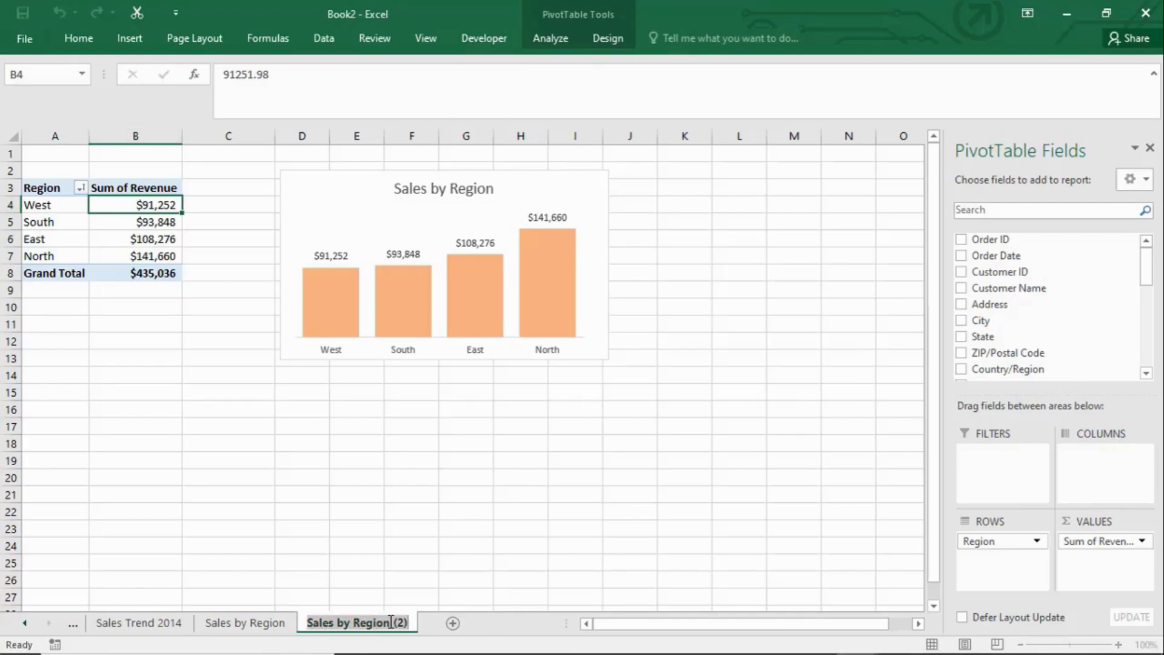
pyautogui.press('Return')
pyautogui.click(456, 214)
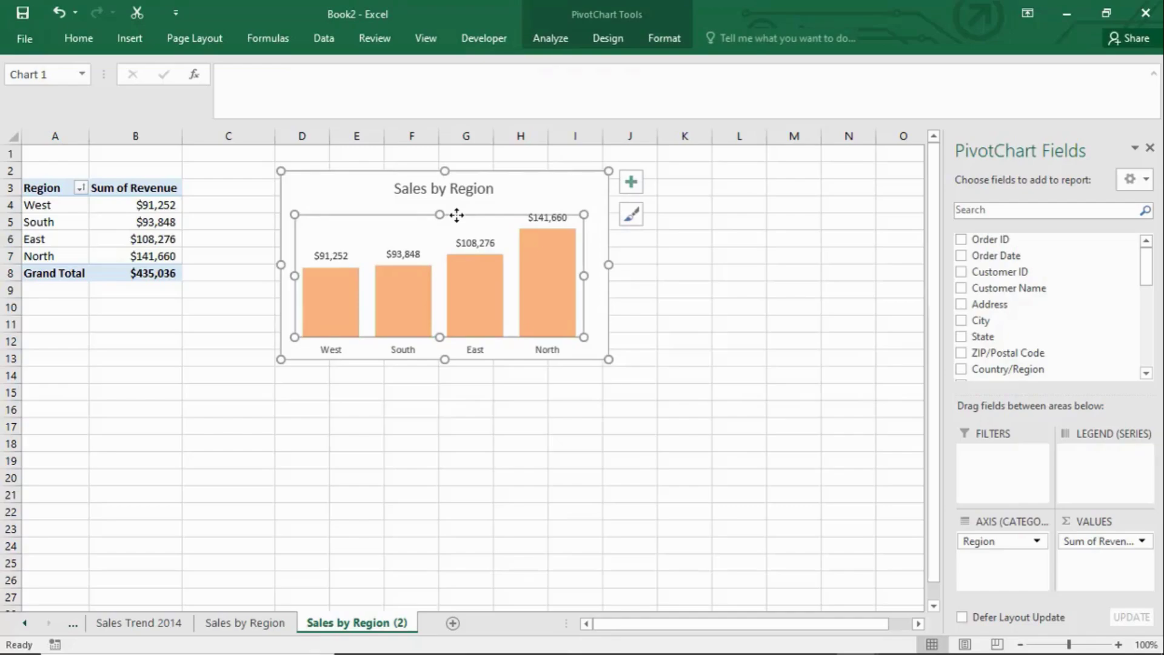
pyautogui.click(516, 193)
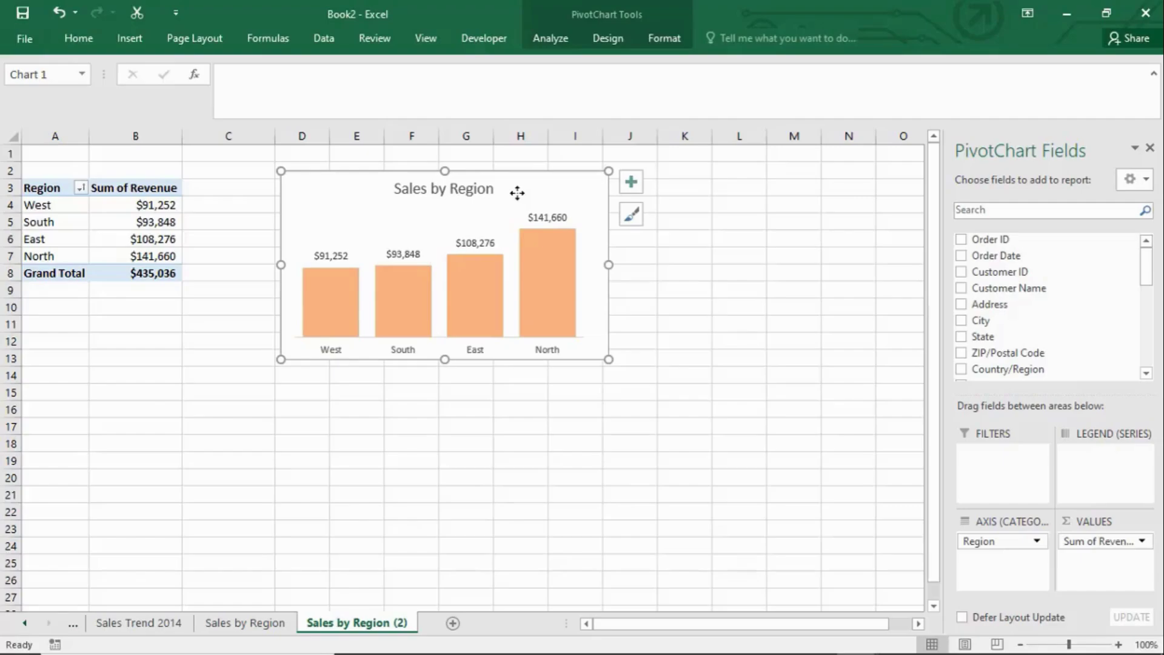
# Remove Region and Sum of Revenue from the copied sheet's pivot table and move the emptied chart clear of the pivot table area.
pyautogui.click(93, 235)
pyautogui.click(107, 225)
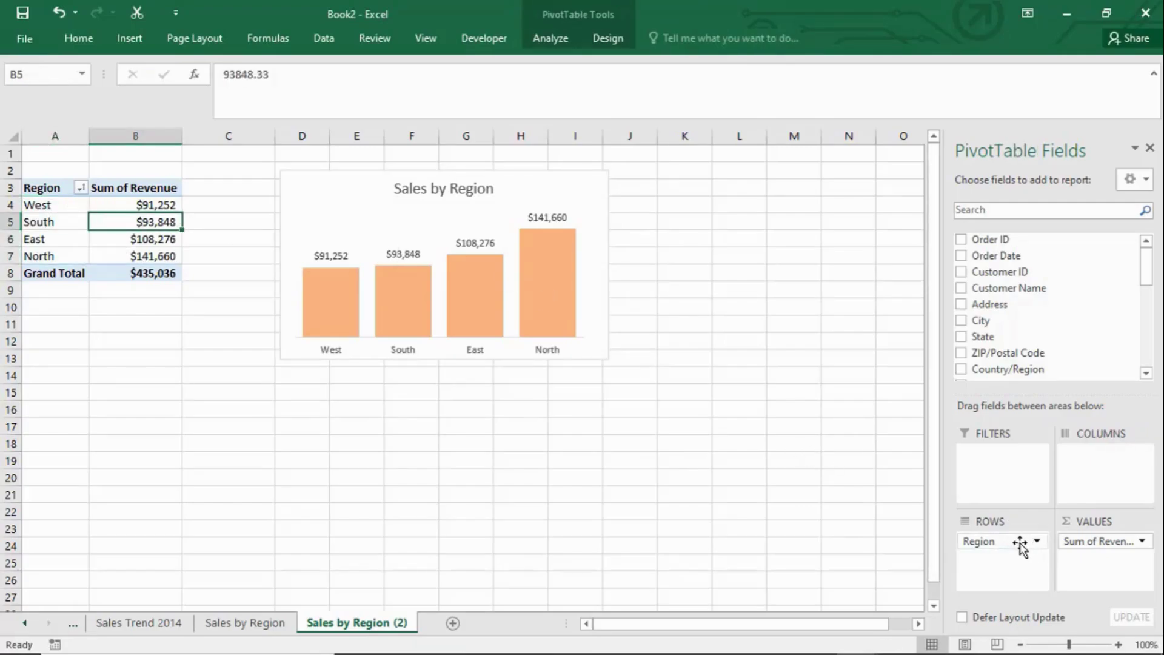
pyautogui.moveTo(1020, 543); pyautogui.dragTo(837, 511)
pyautogui.moveTo(1133, 545); pyautogui.dragTo(841, 532)
pyautogui.click(496, 311)
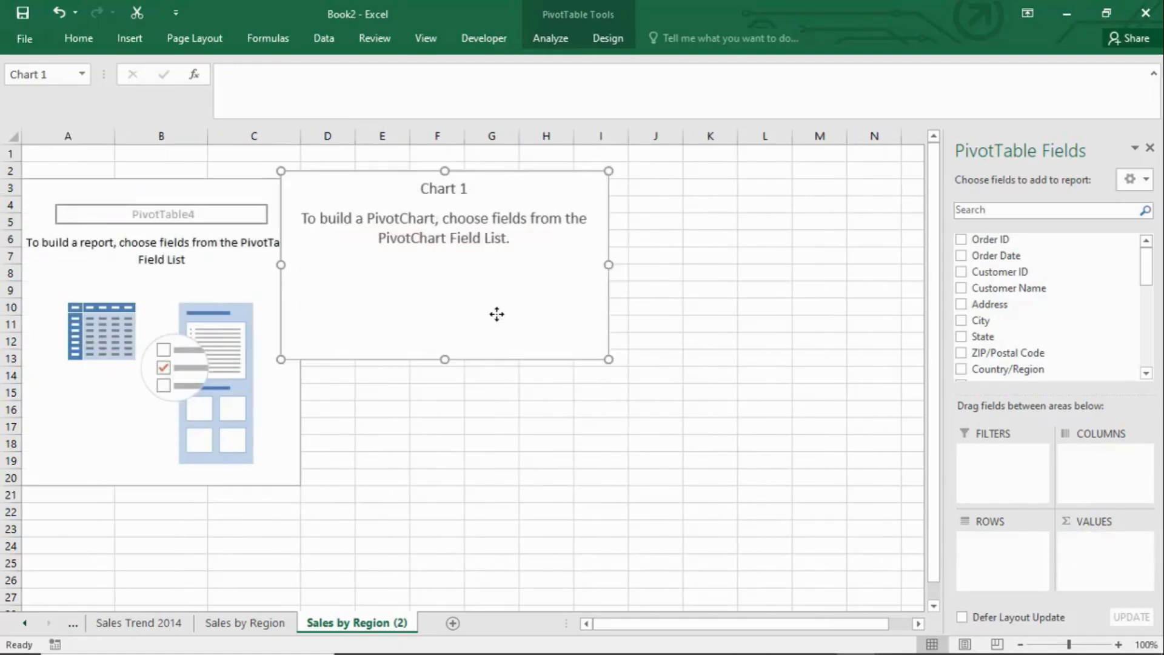
pyautogui.moveTo(496, 311); pyautogui.dragTo(655, 345)
# Add the Revenue field to the rows of the emptied pivot table.
pyautogui.click(254, 274)
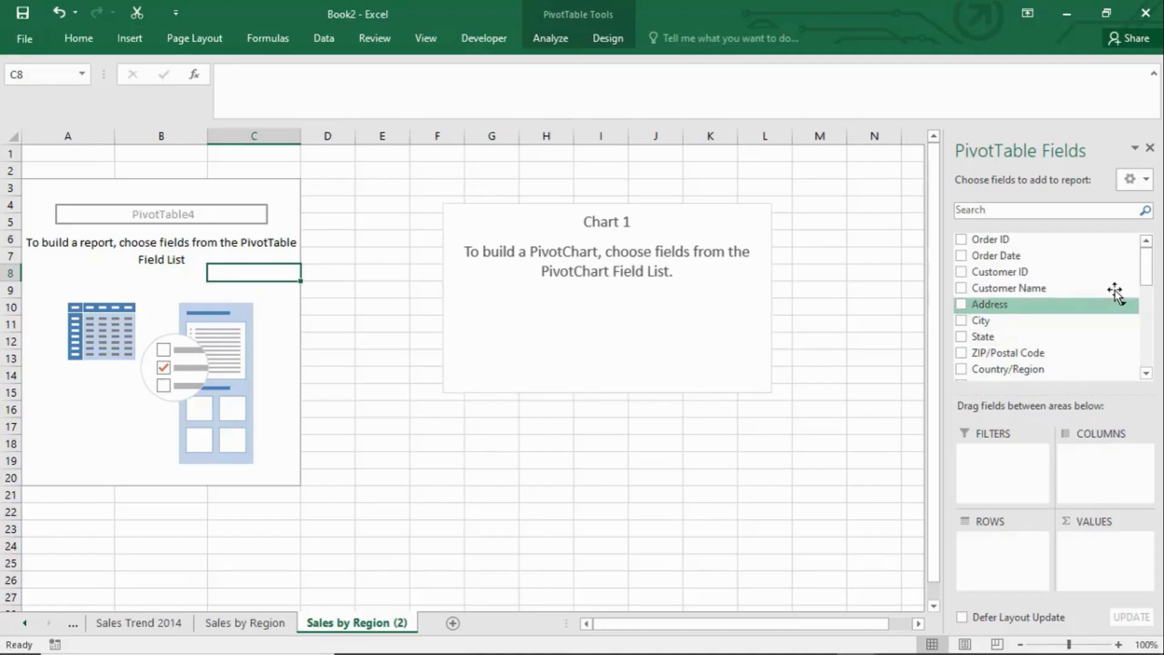
pyautogui.scroll(-4, 1128, 291)
pyautogui.scroll(-2, 1049, 333)
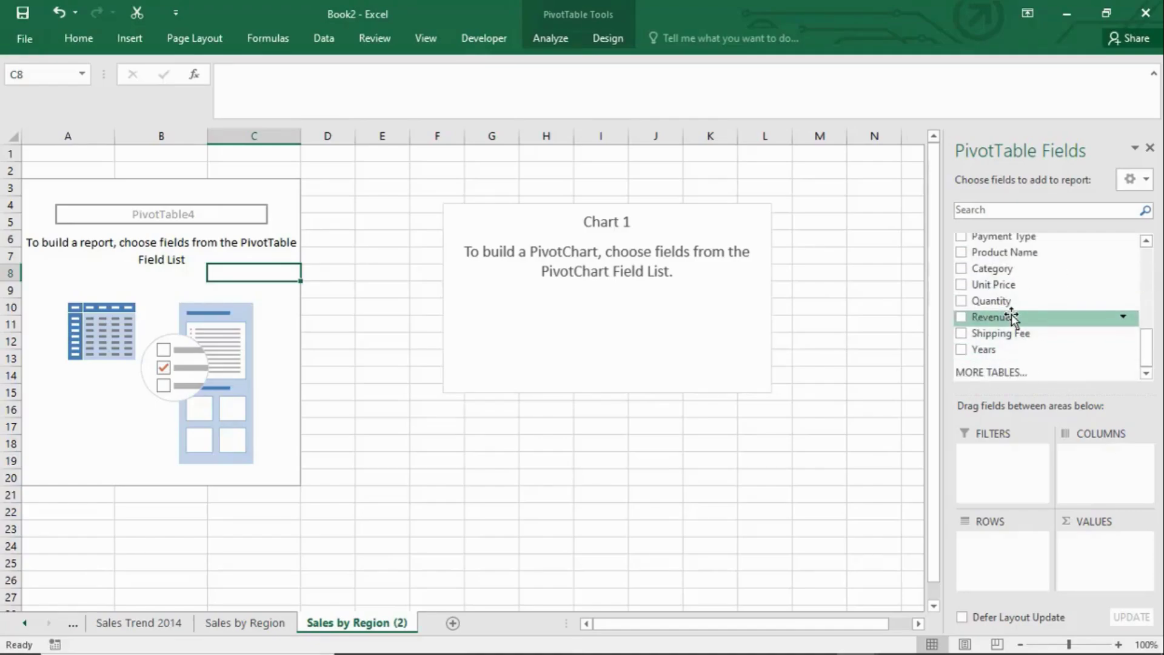
pyautogui.moveTo(1026, 457); pyautogui.dragTo(1003, 543)
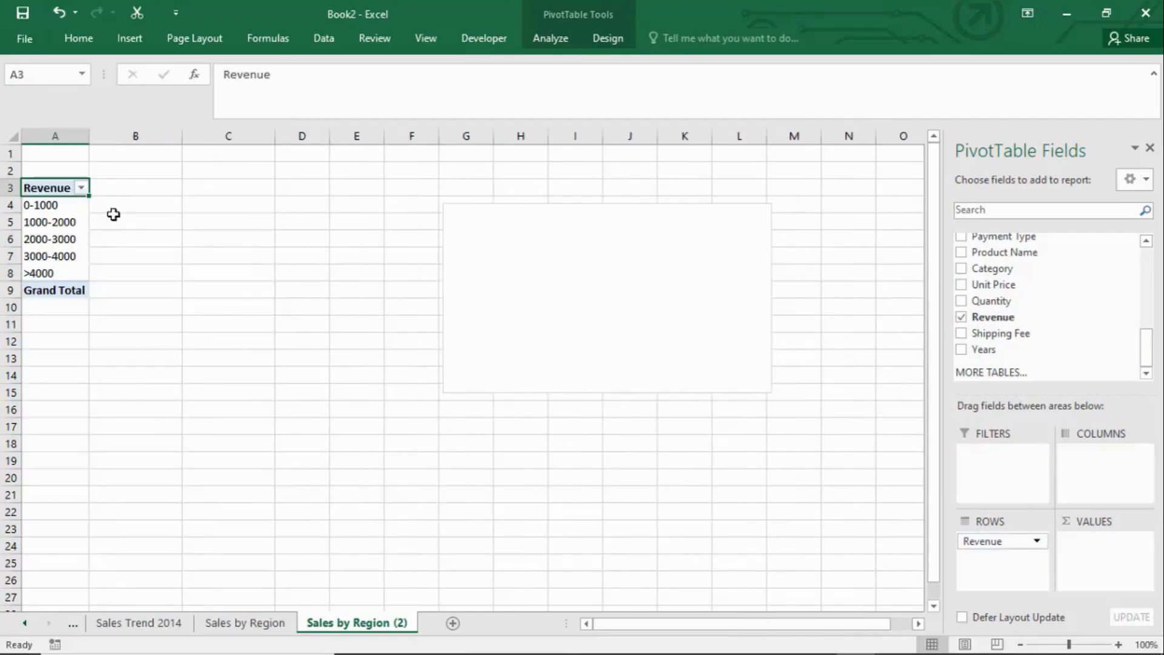
pyautogui.click(569, 39)
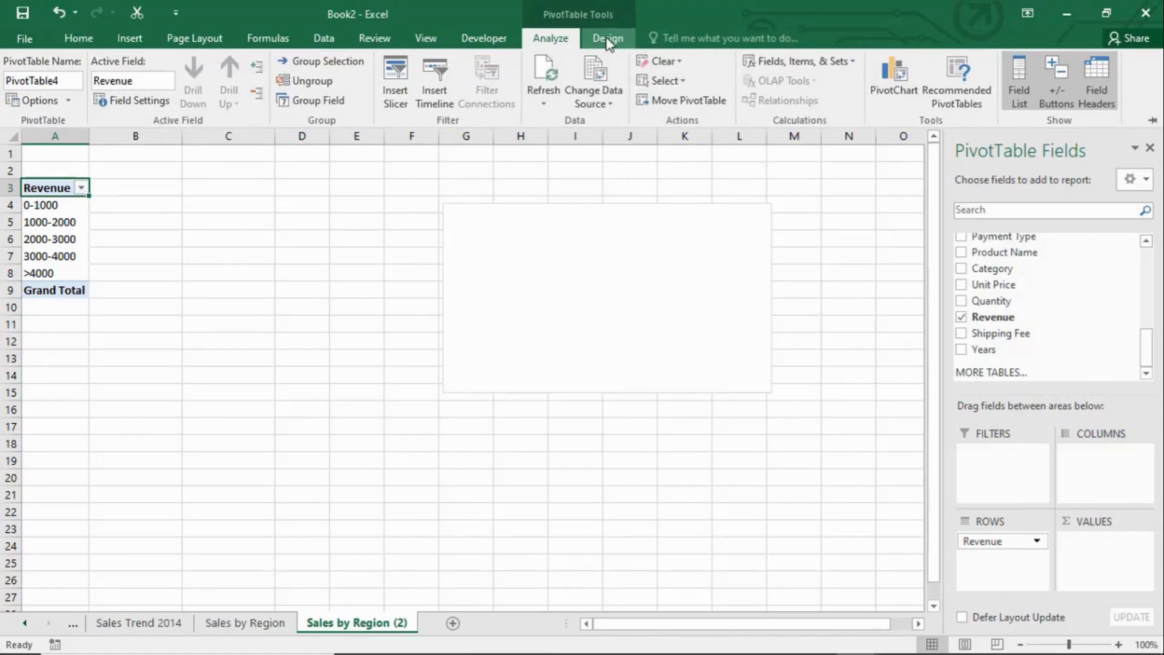
pyautogui.click(316, 85)
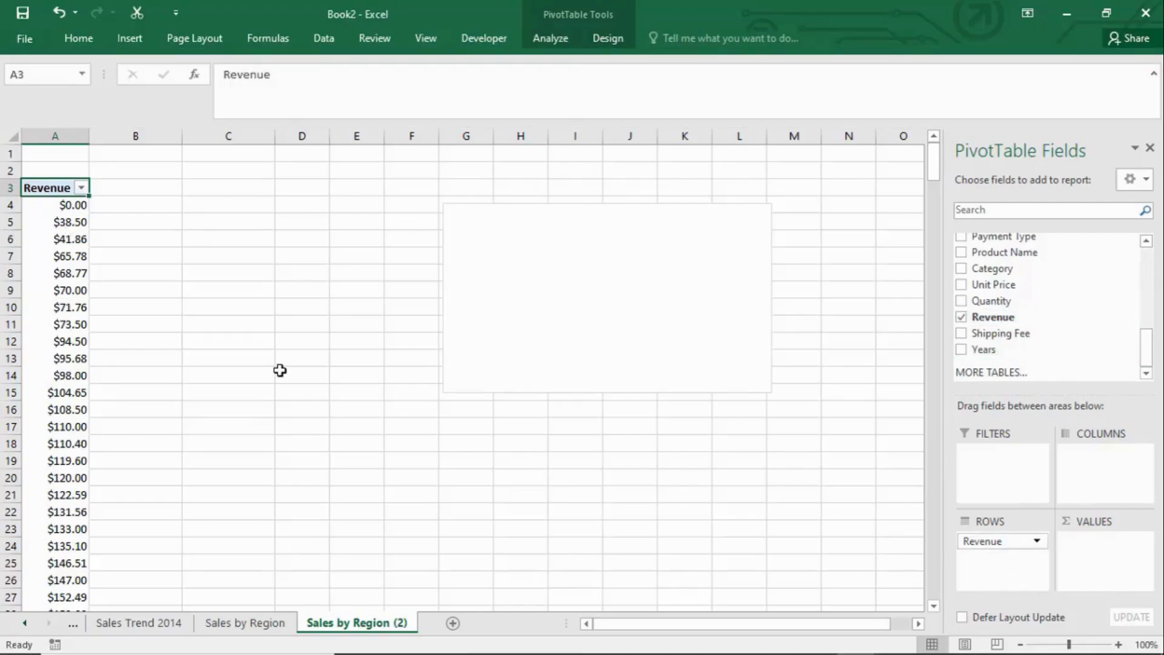
pyautogui.click(58, 12)
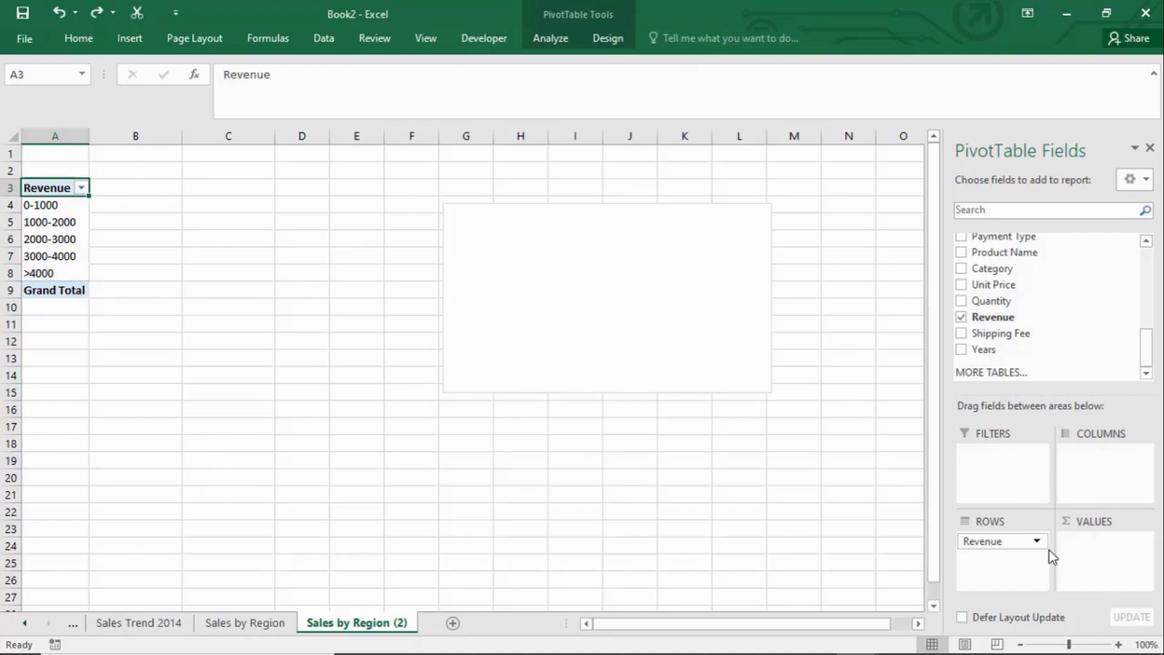
# Ungroup the Revenue ranges in the pivot table so each revenue amount is its own row.
pyautogui.click(30, 209)
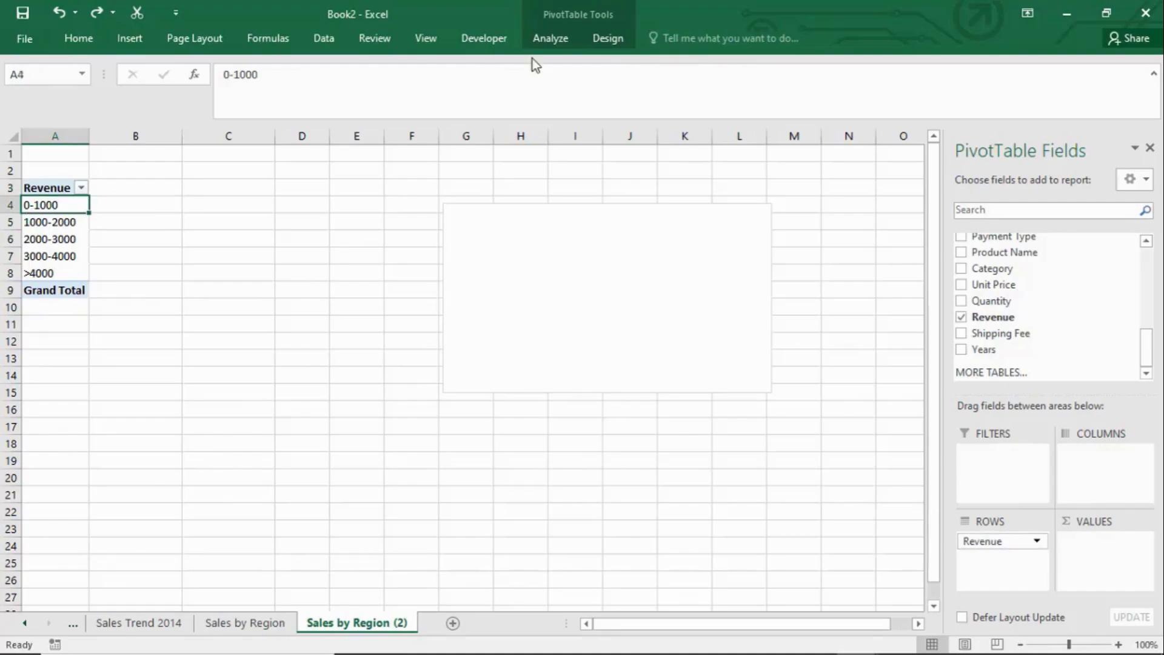
pyautogui.click(552, 42)
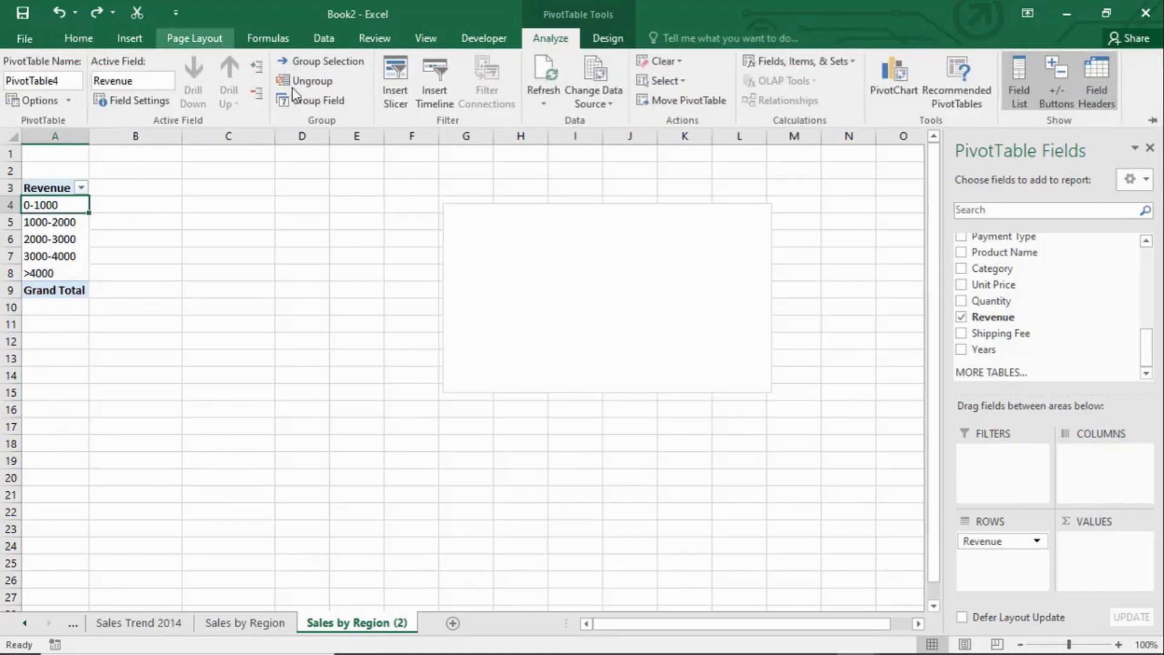
pyautogui.click(333, 82)
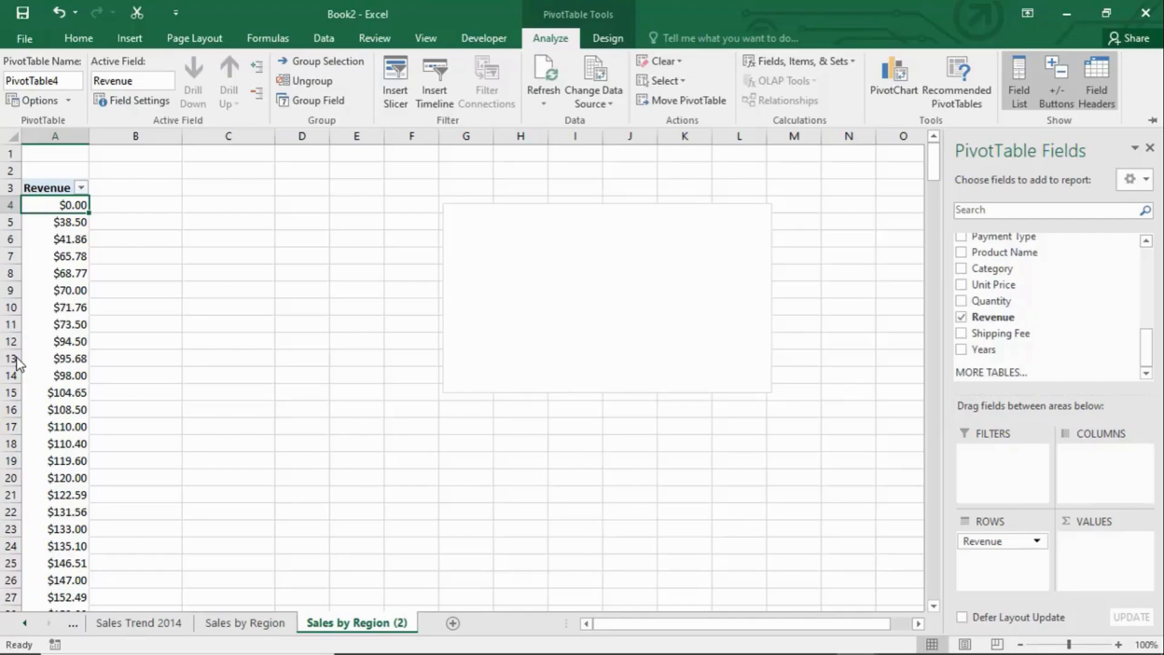
pyautogui.click(59, 11)
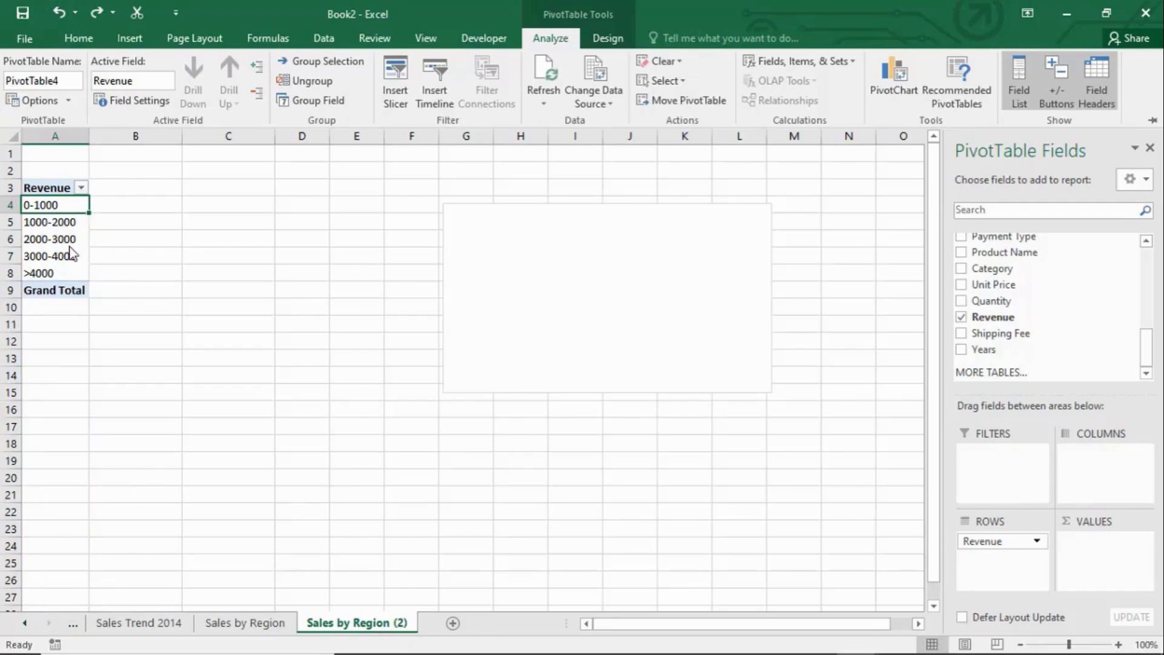
pyautogui.click(96, 11)
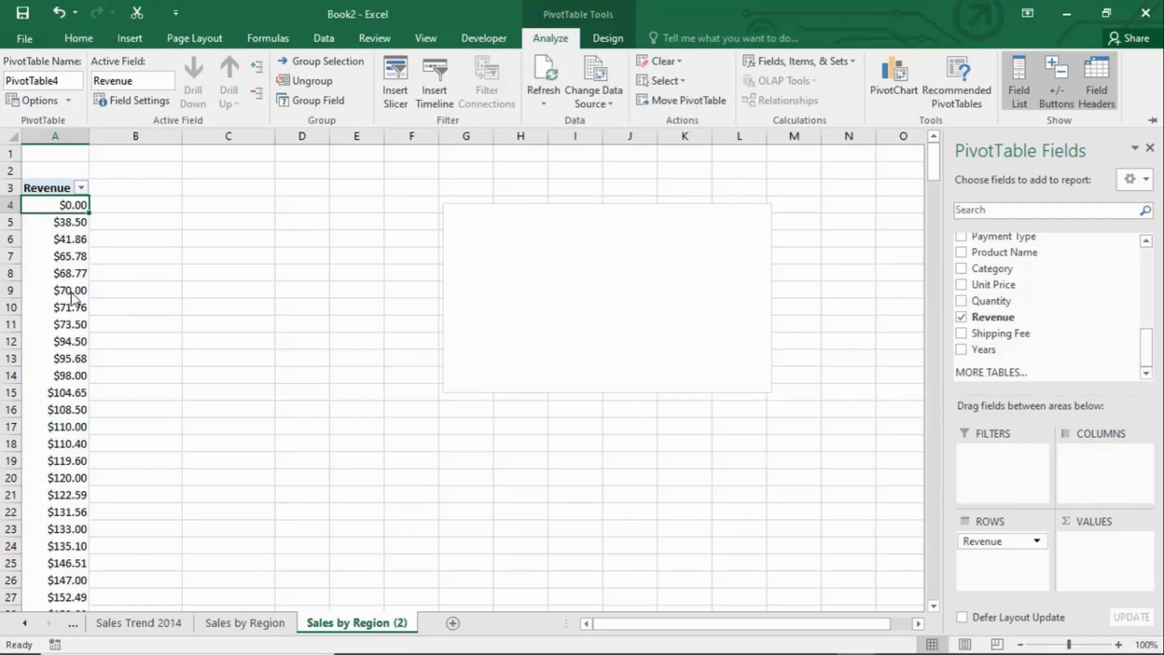
# Group the Revenue rows from 0 to 7938 in intervals of 1000 and add a count of Revenue to the pivot table's values.
pyautogui.click(72, 297)
pyautogui.click(72, 255)
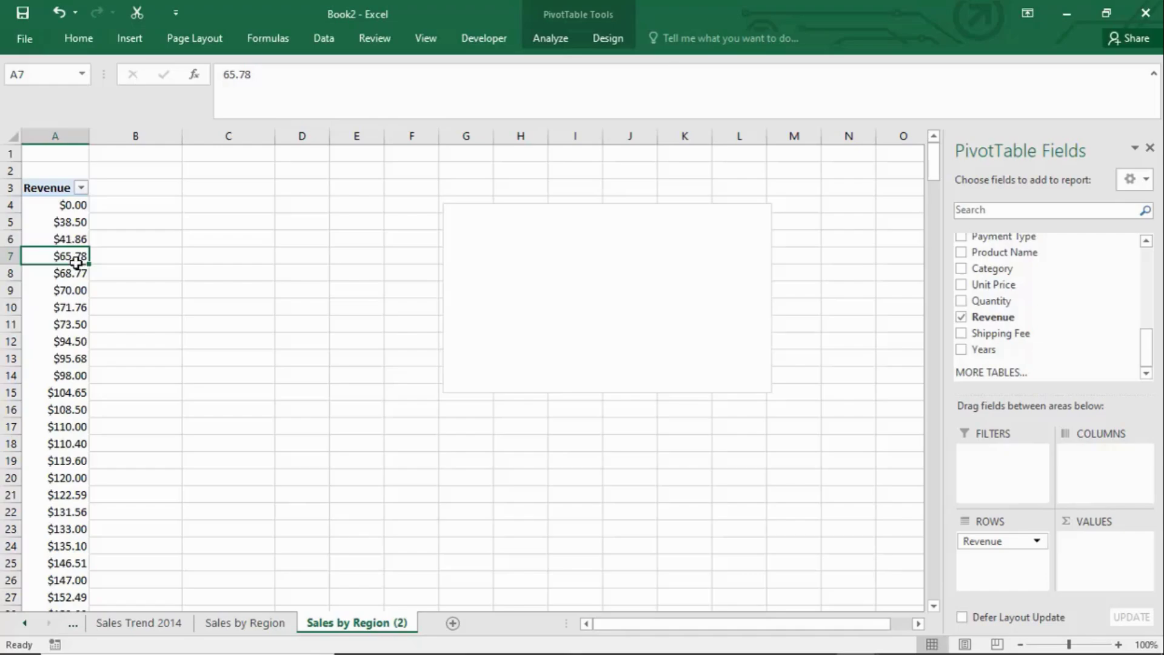
pyautogui.click(71, 237)
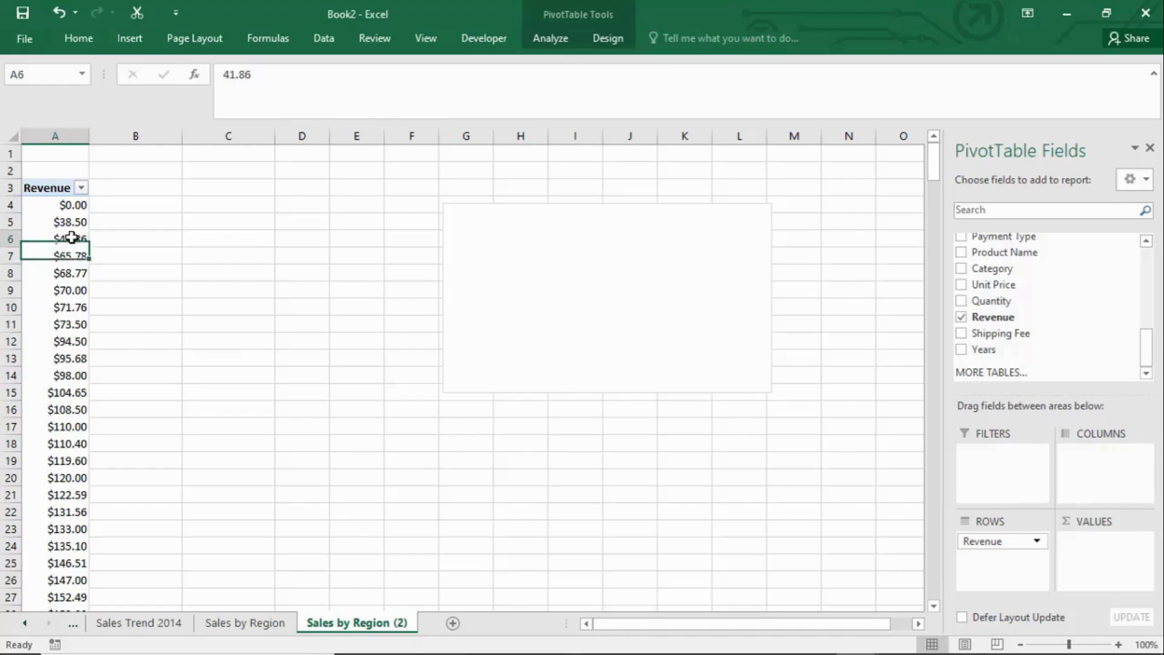
pyautogui.click(550, 38)
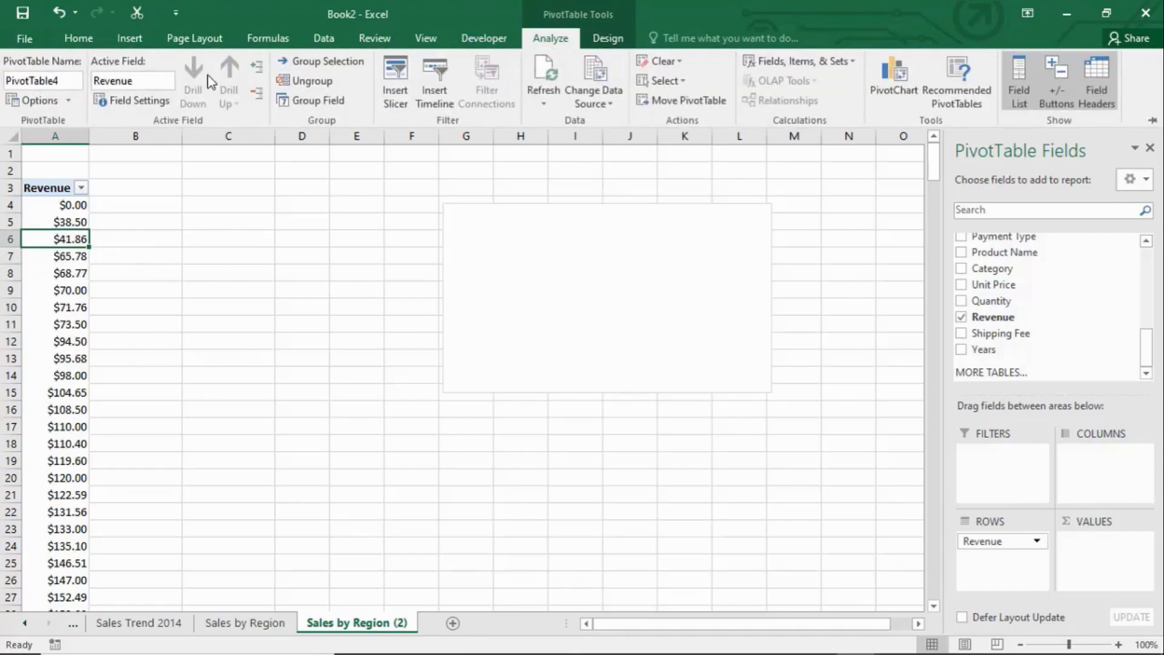
pyautogui.click(326, 101)
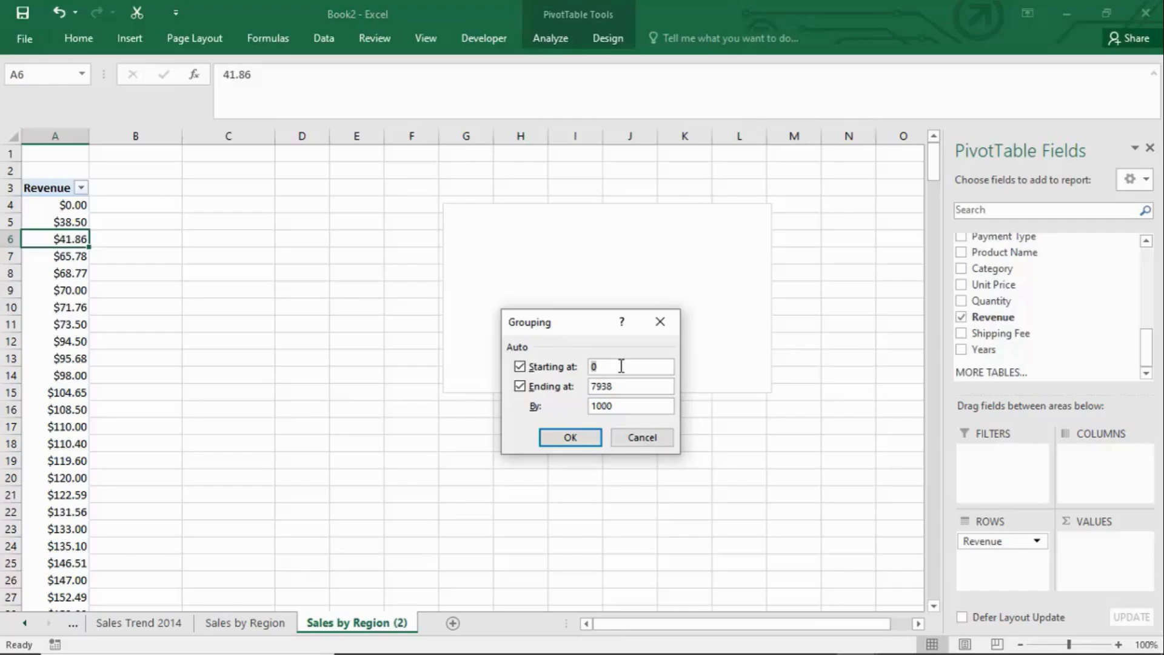
pyautogui.click(620, 365)
pyautogui.moveTo(584, 321); pyautogui.dragTo(560, 292)
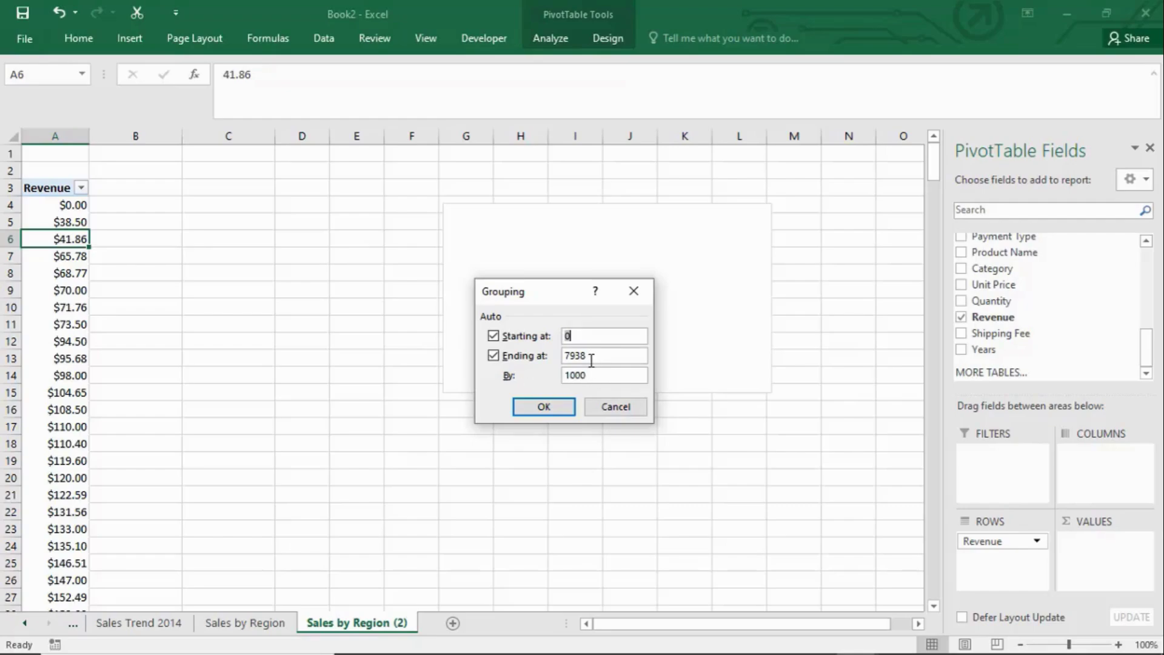
pyautogui.click(546, 406)
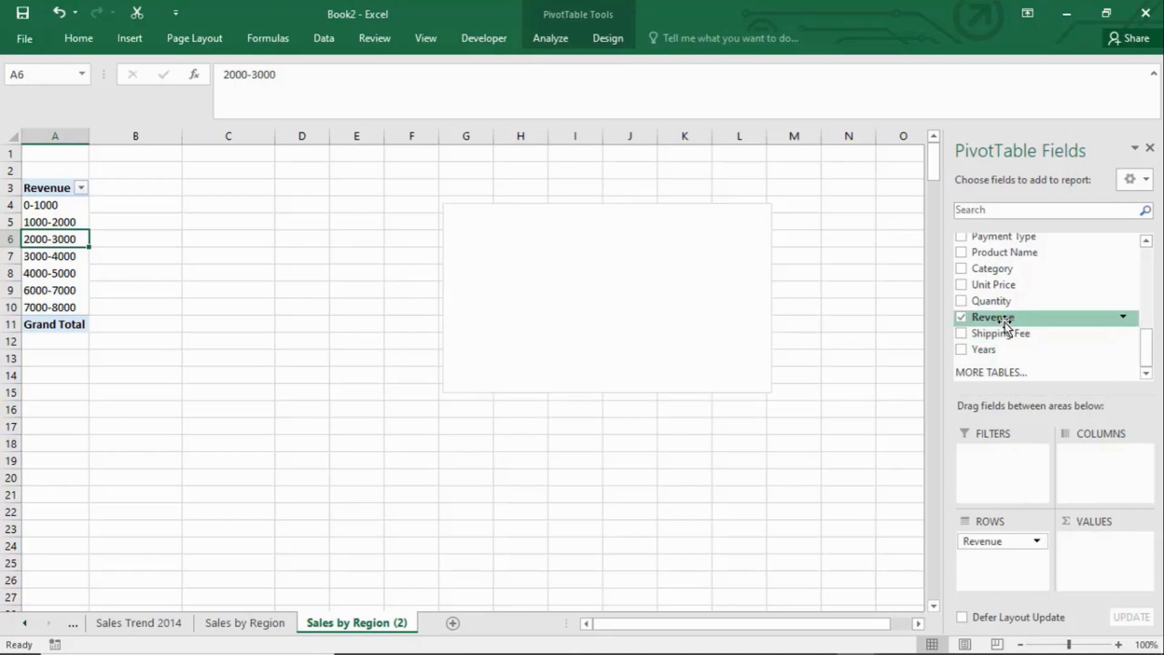
pyautogui.moveTo(1005, 324); pyautogui.dragTo(1098, 544)
pyautogui.click(538, 238)
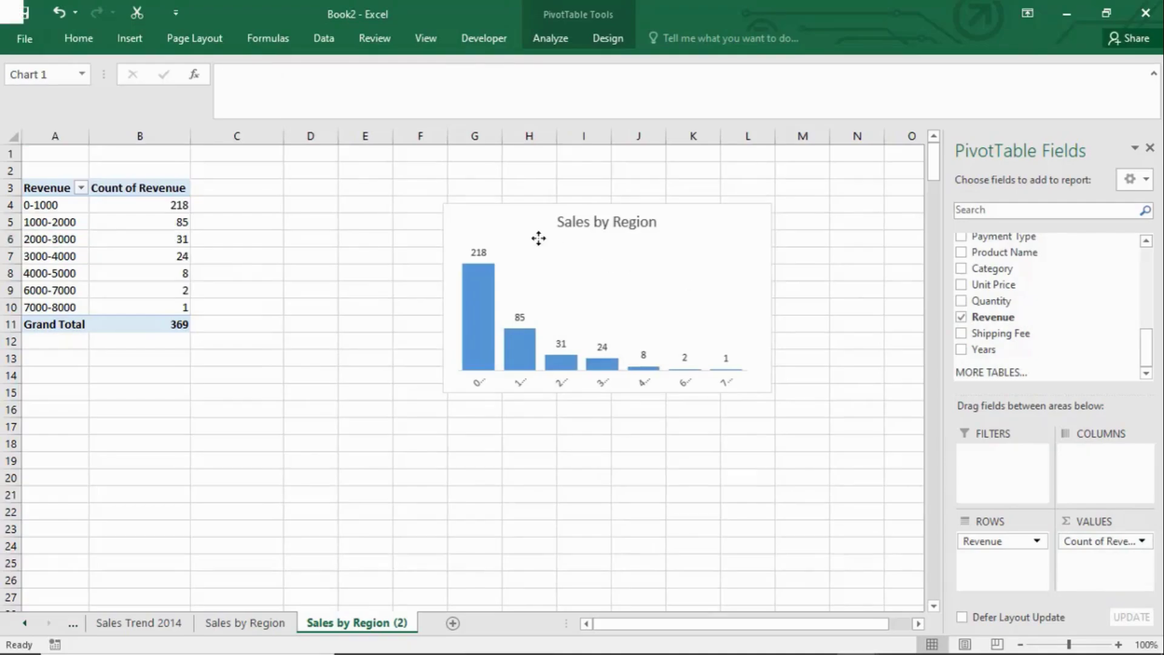
pyautogui.click(601, 251)
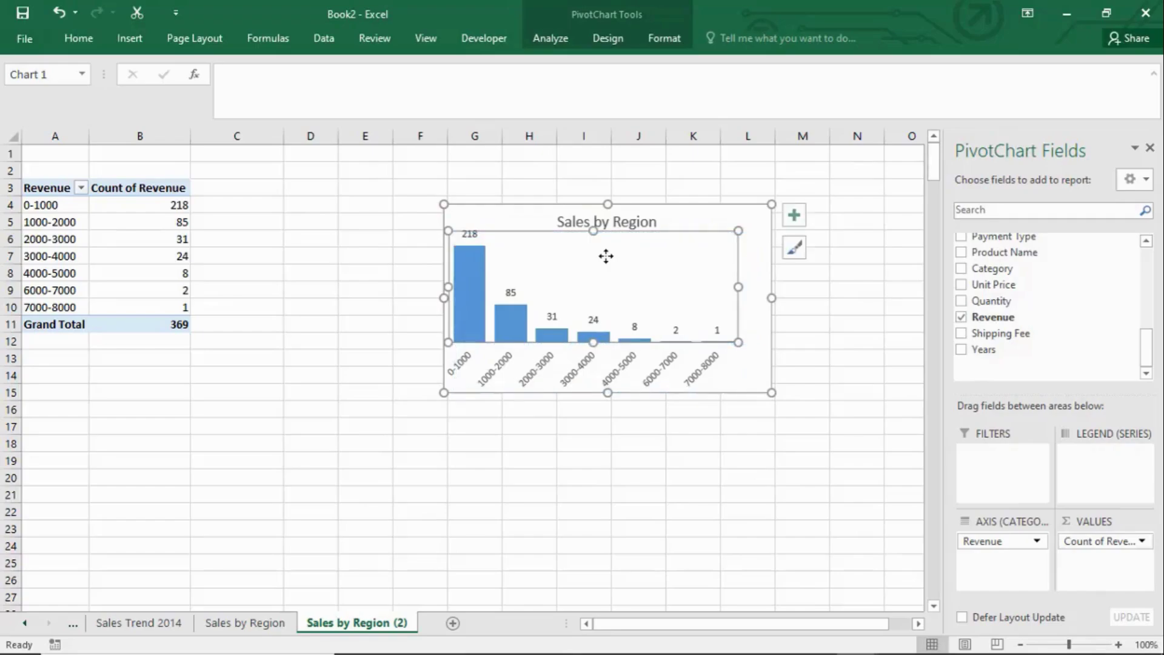
pyautogui.hotkey('ctrl', 'z')
pyautogui.hotkey('ctrl', 'z')
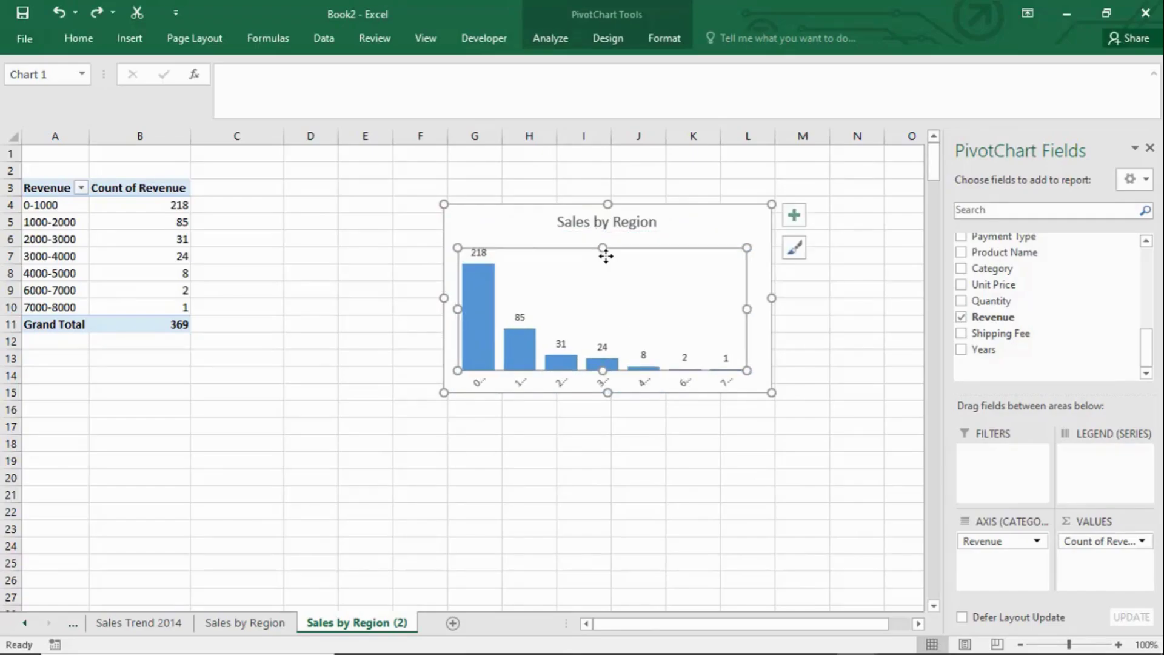
pyautogui.click(544, 233)
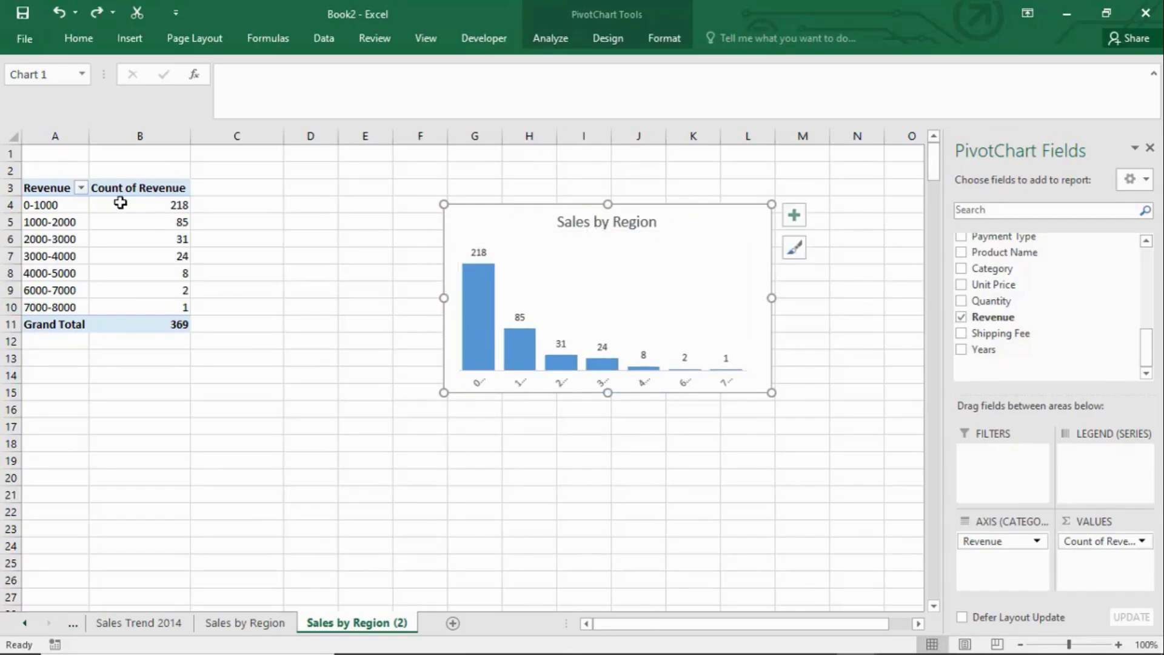
# Widen the revenue range chart toward the pivot table so that it starts in column E.
pyautogui.moveTo(144, 207)
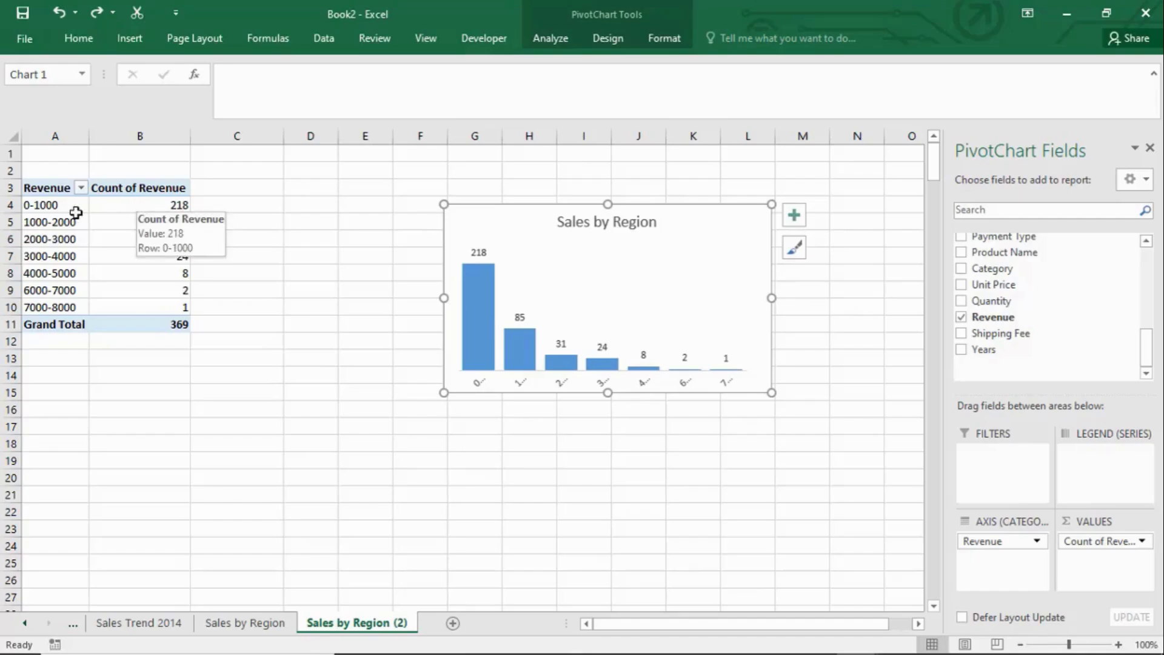
pyautogui.click(147, 206)
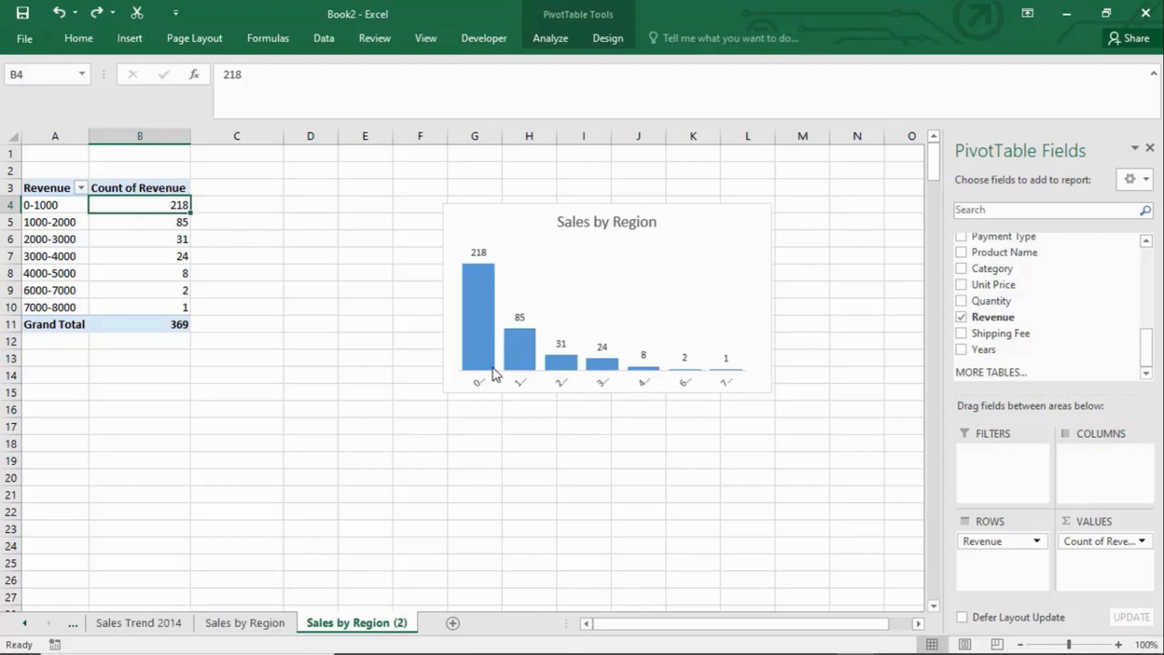
pyautogui.moveTo(461, 354)
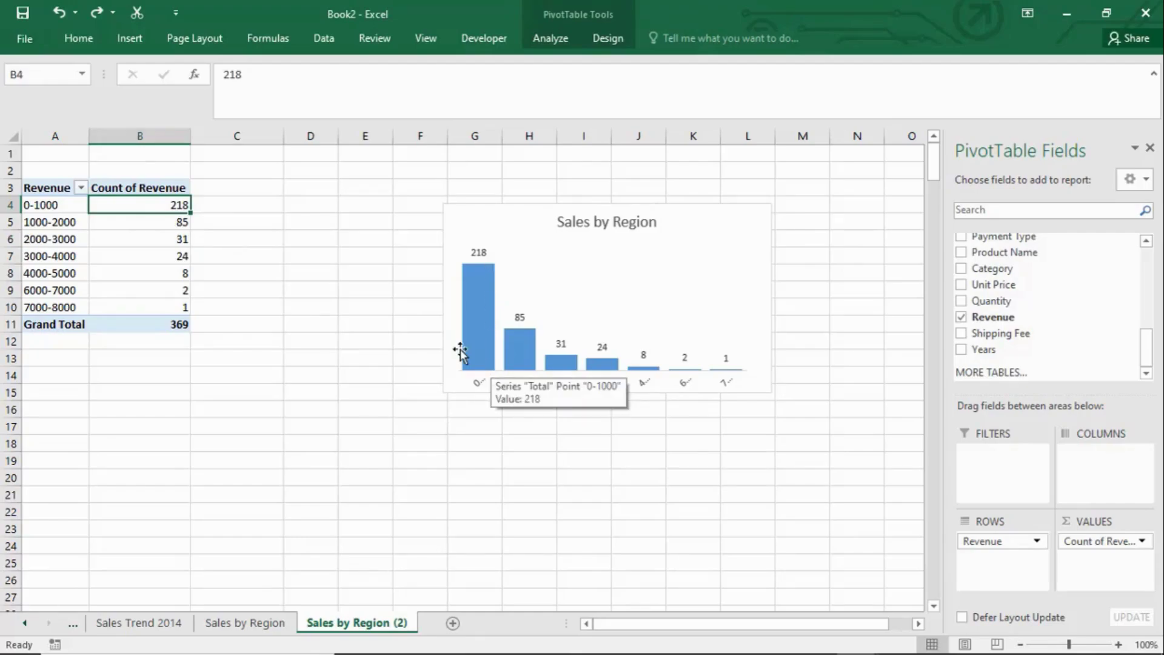
pyautogui.click(447, 333)
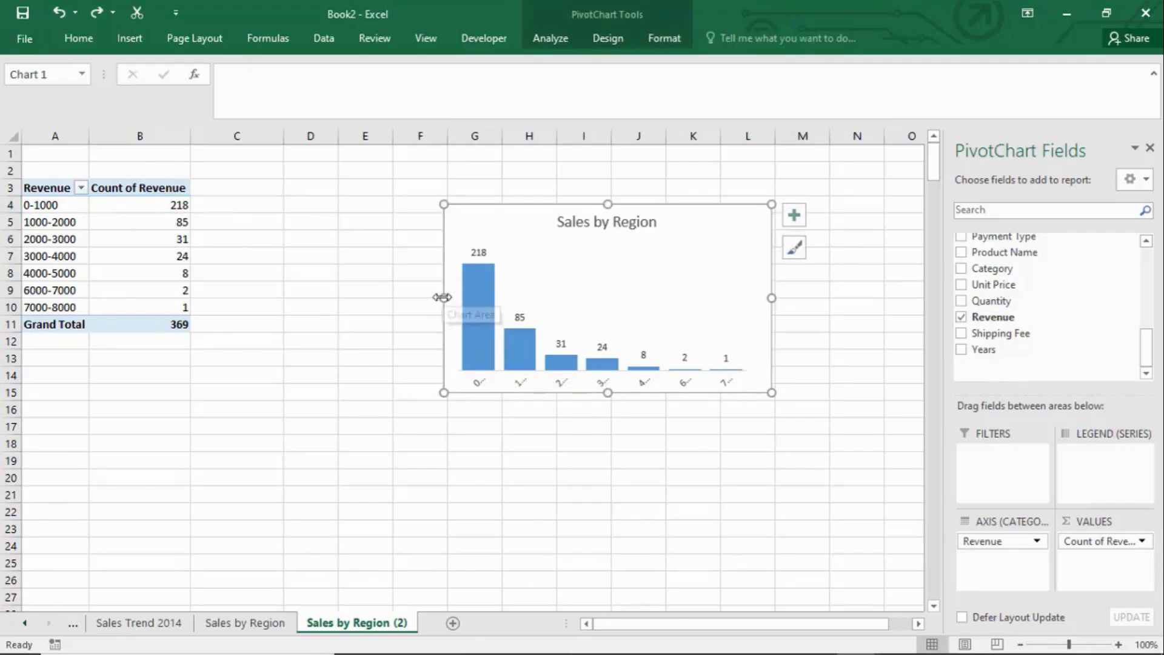
pyautogui.moveTo(443, 297); pyautogui.dragTo(368, 298)
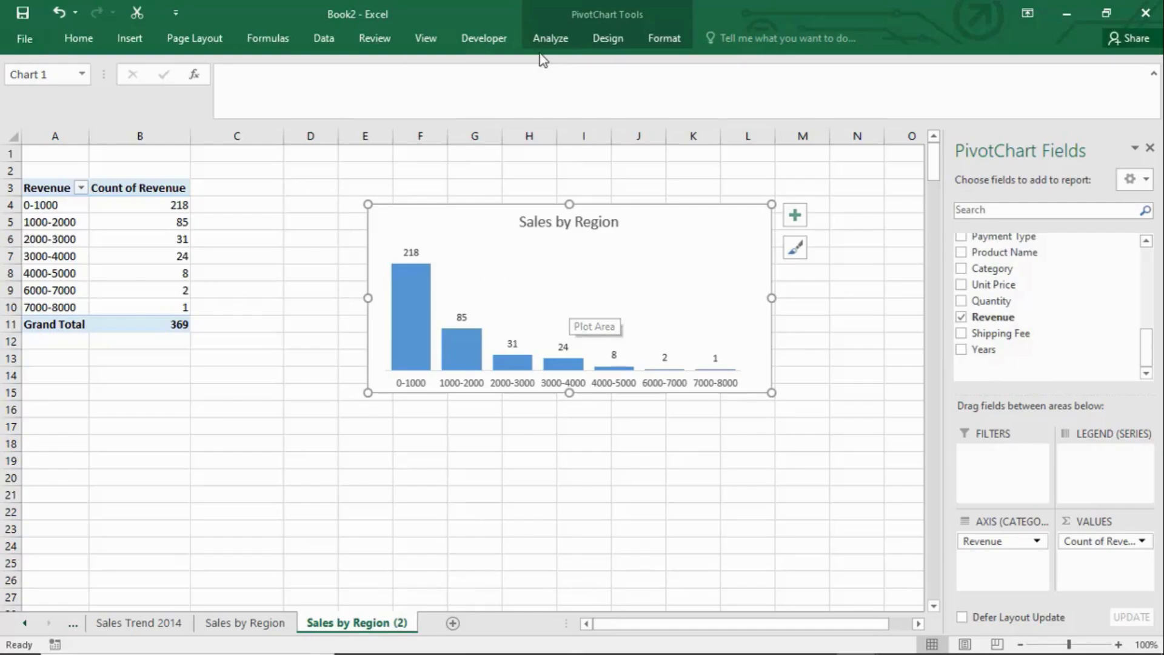
# Try ending the Revenue grouping in the pivot table at 4000, and undo the regrouping.
pyautogui.click(552, 41)
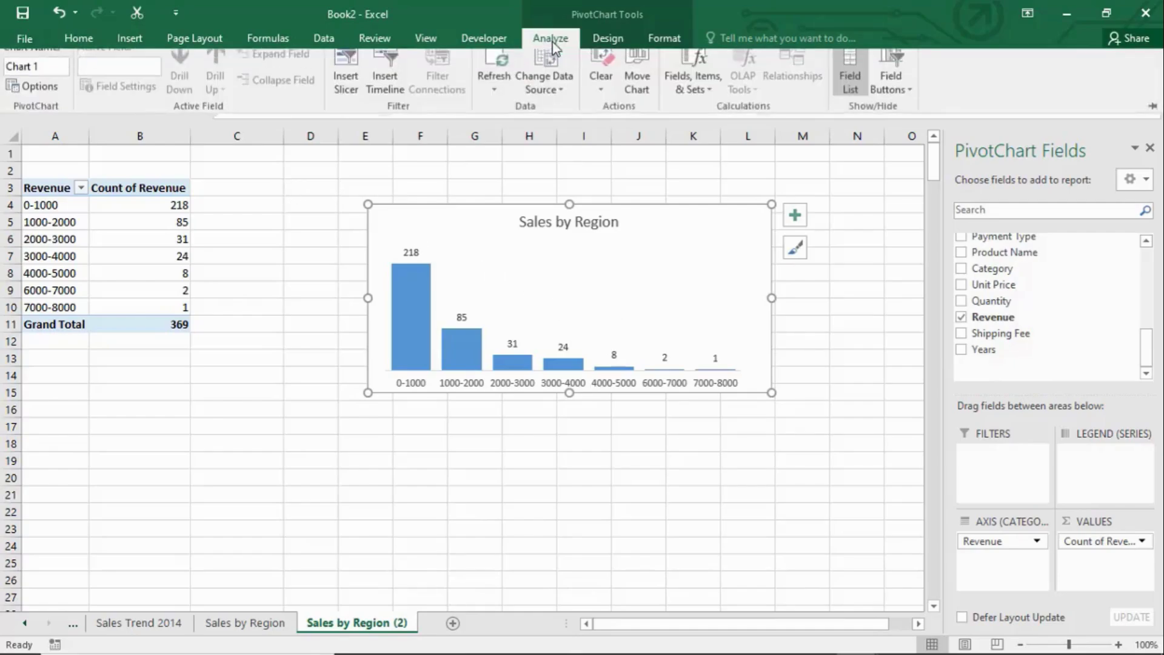
pyautogui.click(45, 209)
pyautogui.click(45, 209)
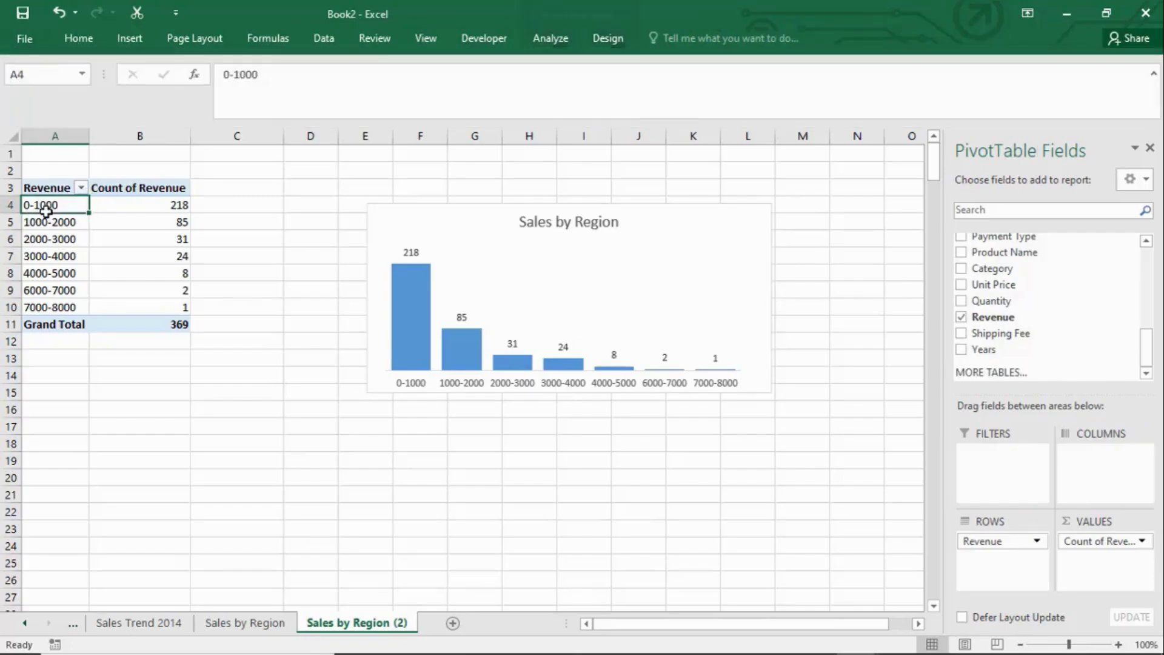
pyautogui.click(550, 38)
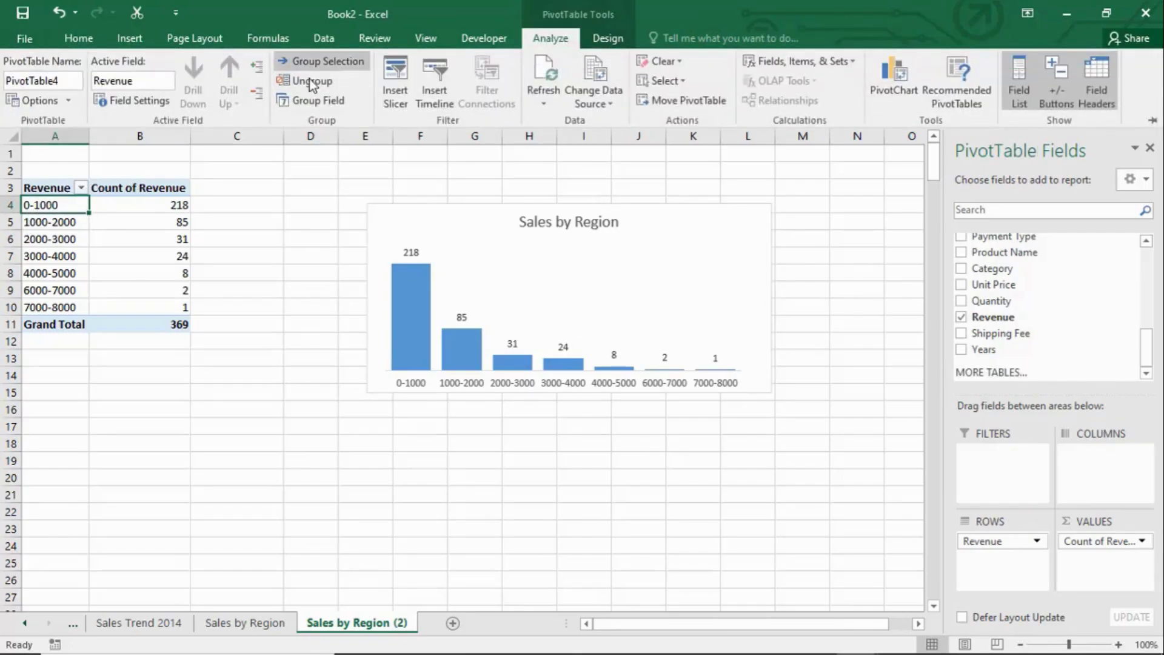
pyautogui.click(317, 104)
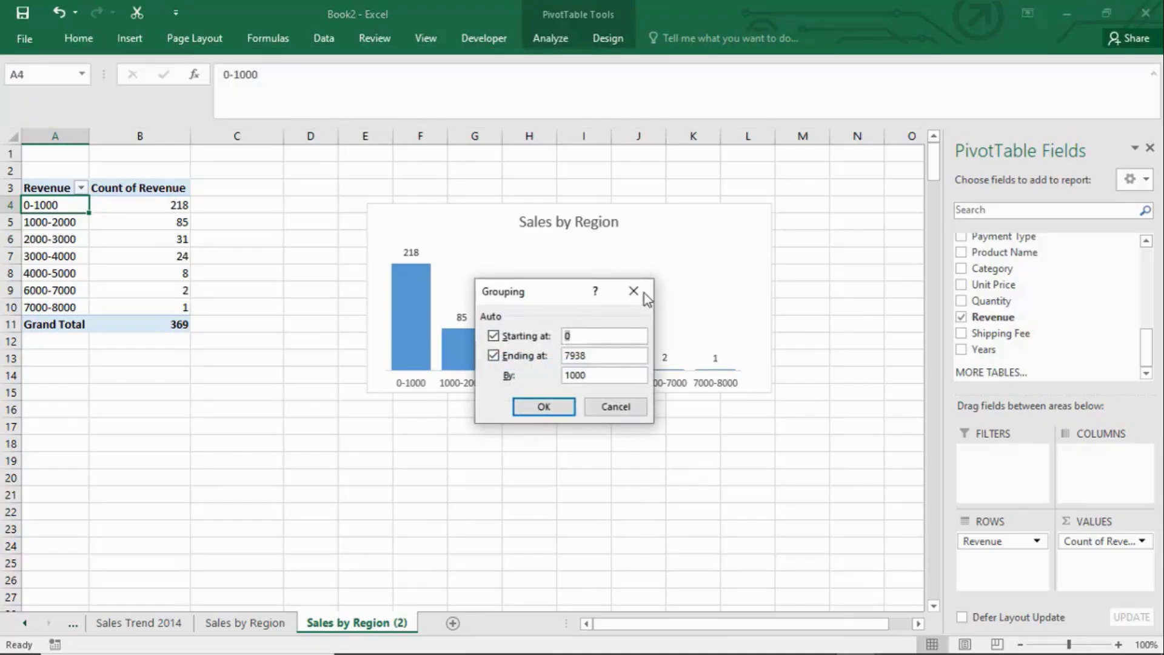
pyautogui.click(590, 358)
pyautogui.doubleClick(589, 358)
pyautogui.write('4000')
pyautogui.click(545, 406)
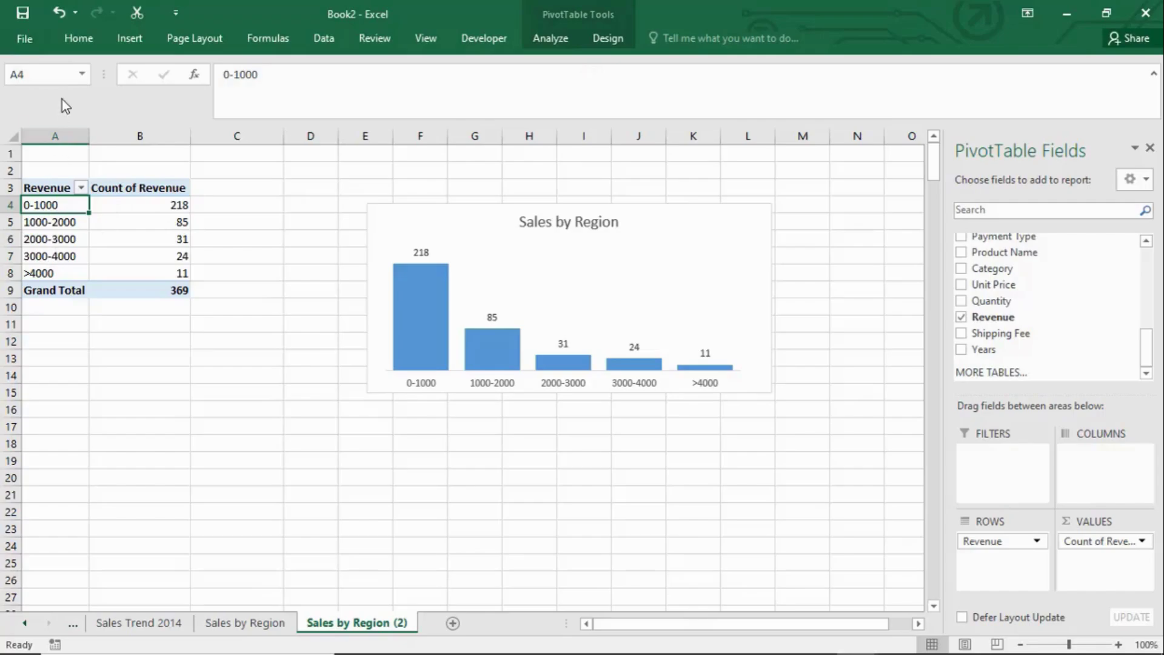
pyautogui.click(60, 12)
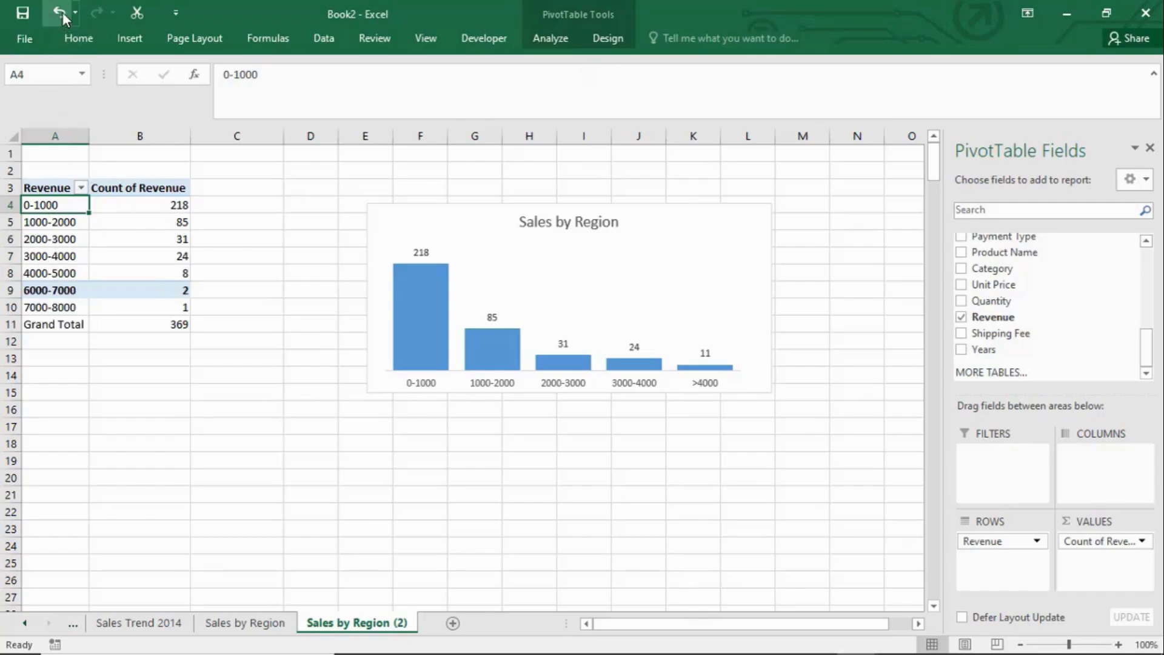
# Try grouping the pivot table's Revenue rows in intervals of 2000, and undo the change.
pyautogui.click(557, 38)
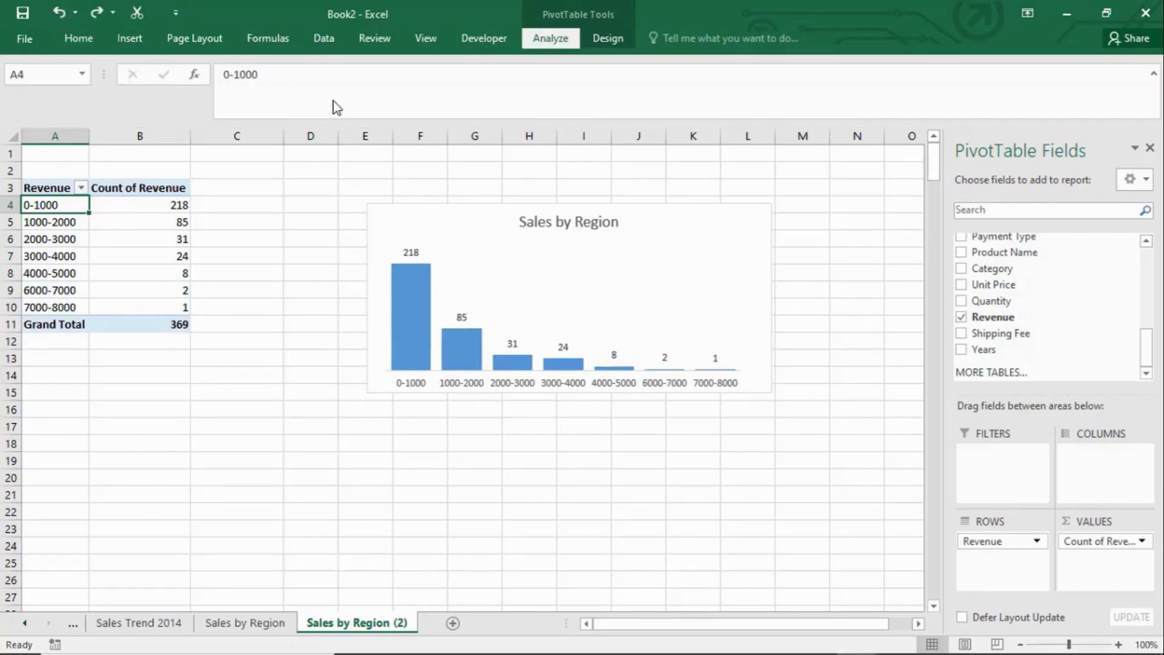
pyautogui.doubleClick(587, 374)
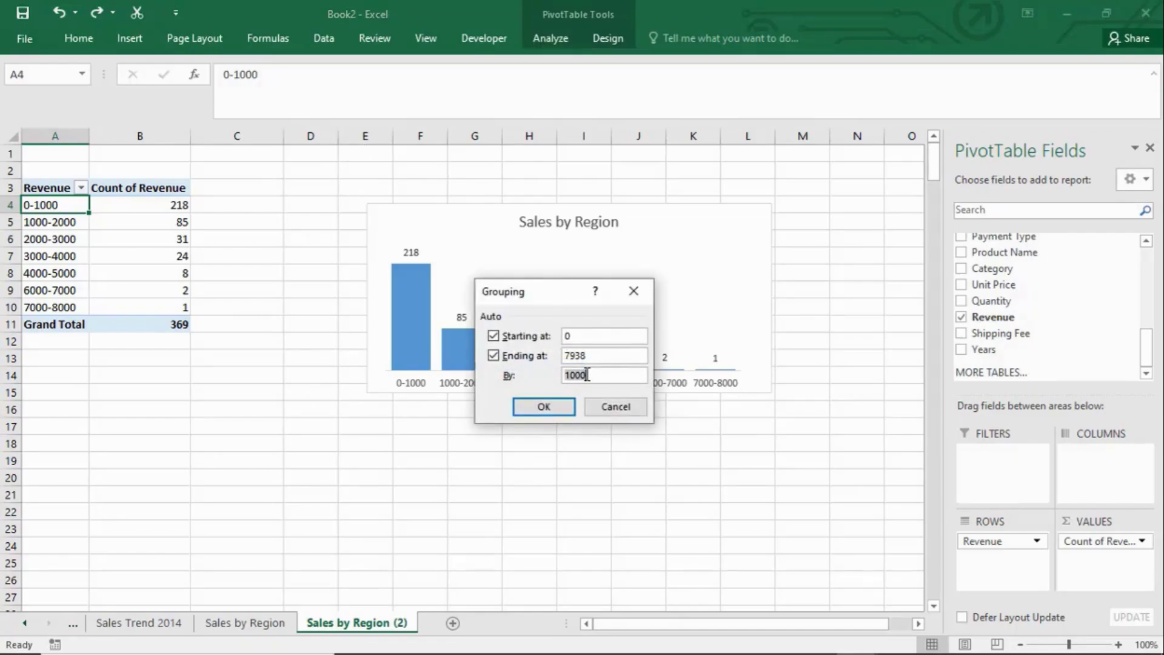
pyautogui.write('2000')
pyautogui.click(551, 407)
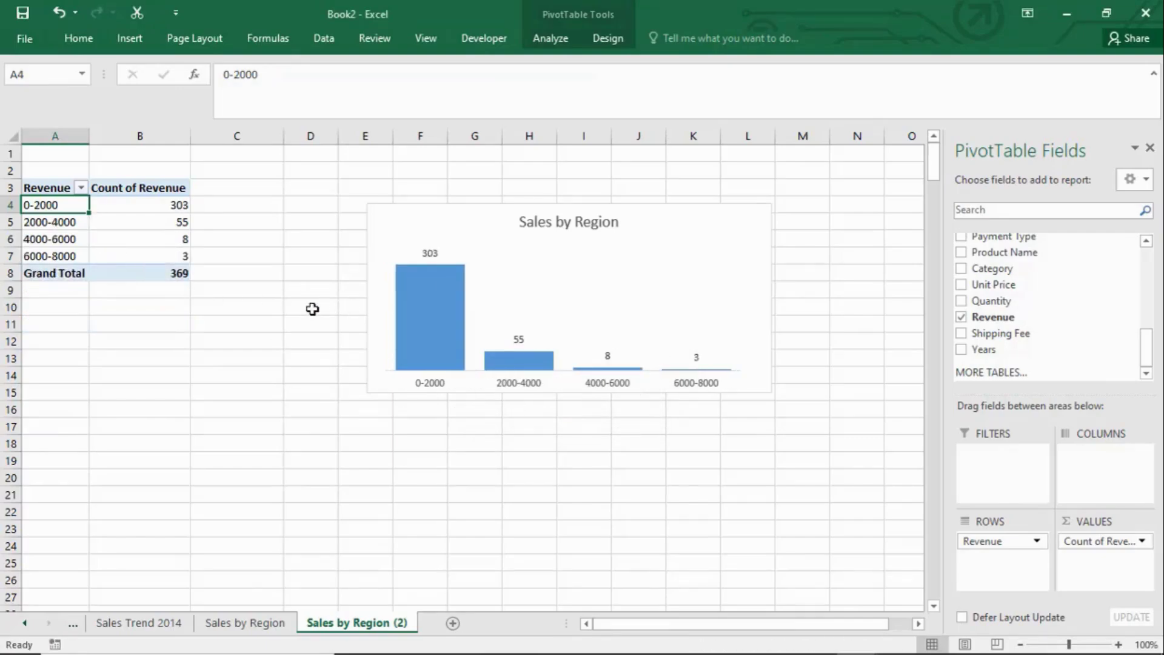
pyautogui.click(61, 15)
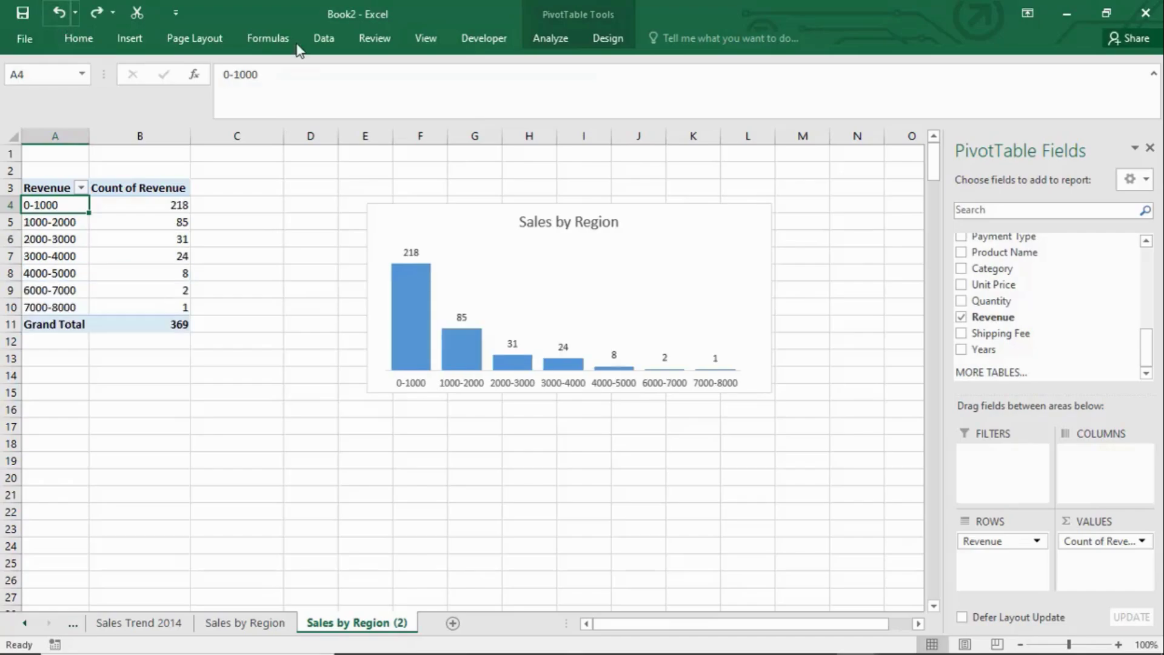
# Set the Revenue grouping in the pivot table to end at 4000.
pyautogui.click(551, 38)
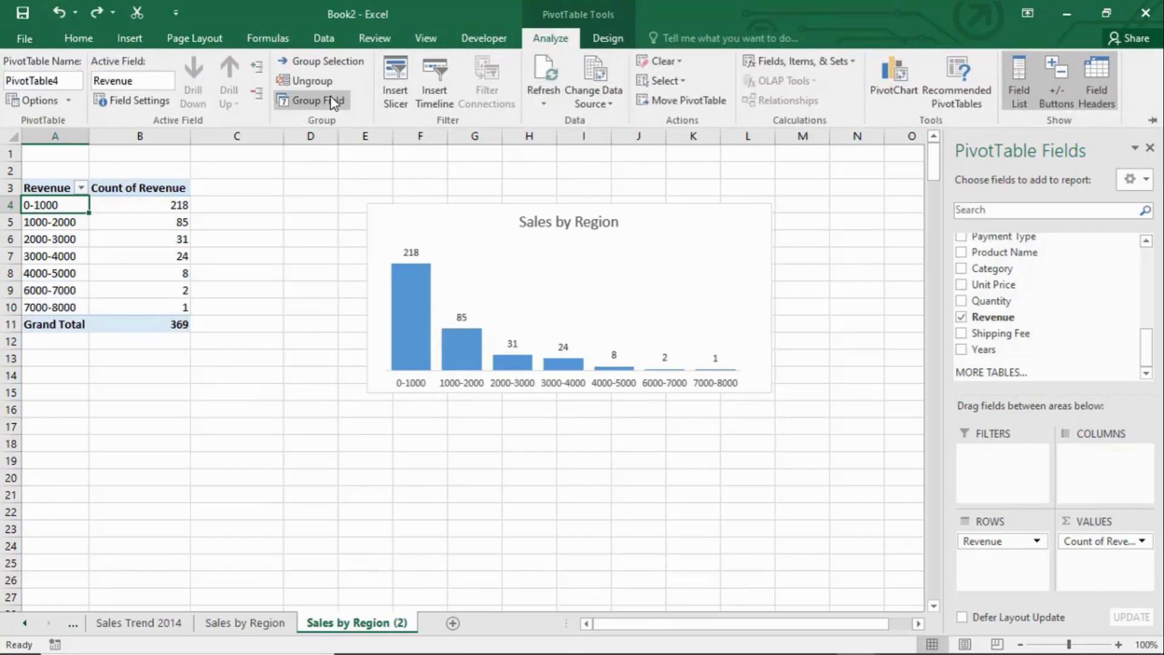
pyautogui.click(310, 100)
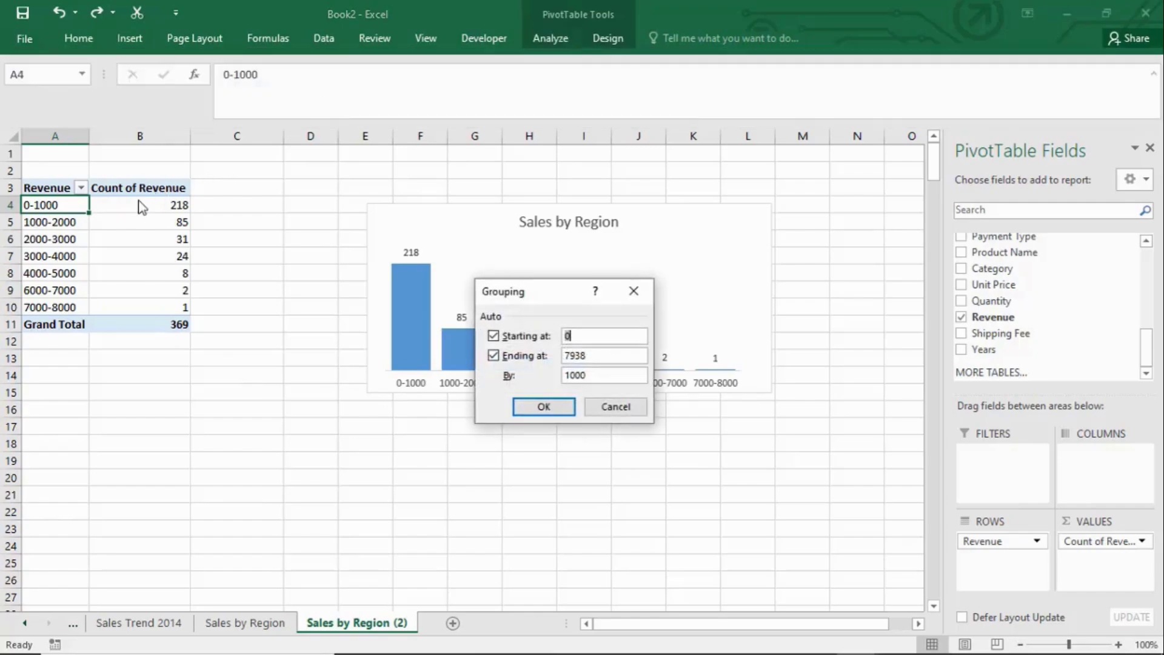
pyautogui.doubleClick(595, 359)
pyautogui.write('4000')
pyautogui.click(552, 407)
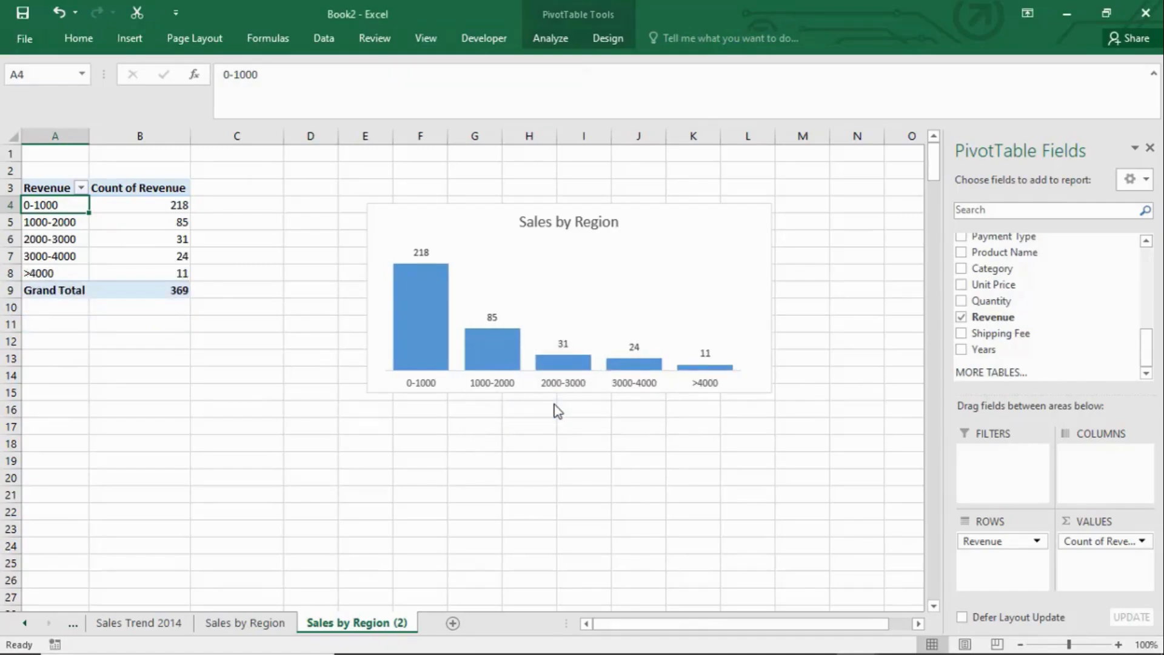
# Replace the word "Sales" with "Transaction" in the title of the revenue range chart.
pyautogui.click(587, 239)
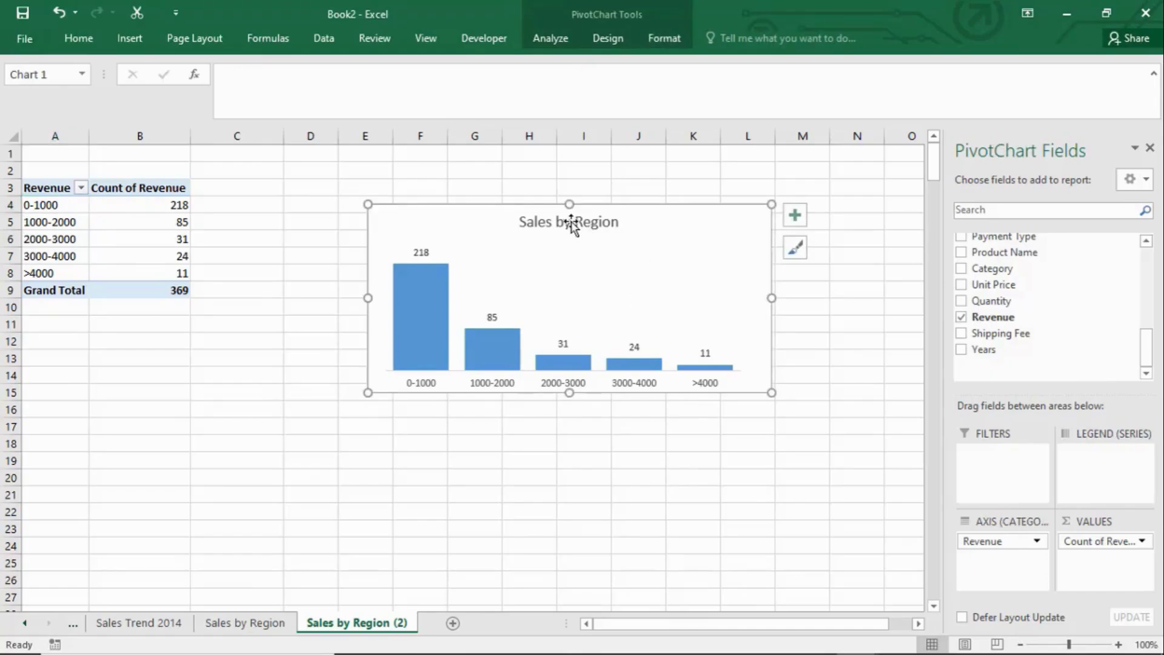
pyautogui.doubleClick(572, 223)
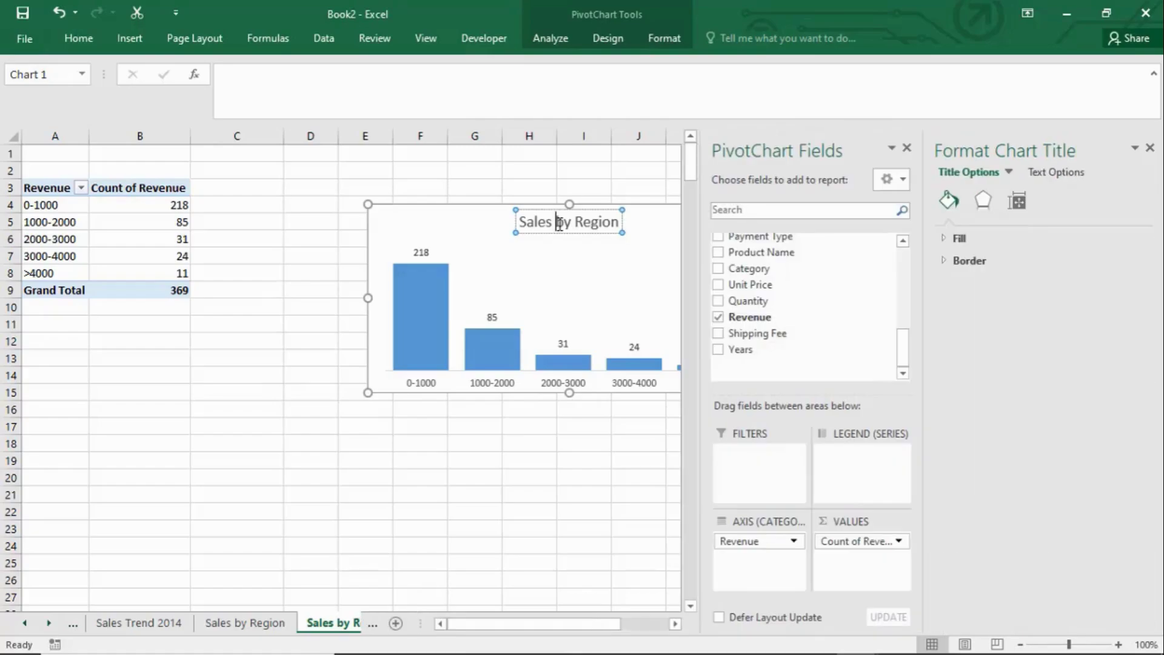
pyautogui.press('BackSpace')
pyautogui.press('BackSpace')
pyautogui.press('BackSpace')
pyautogui.press('BackSpace')
pyautogui.press('BackSpace')
pyautogui.press('BackSpace')
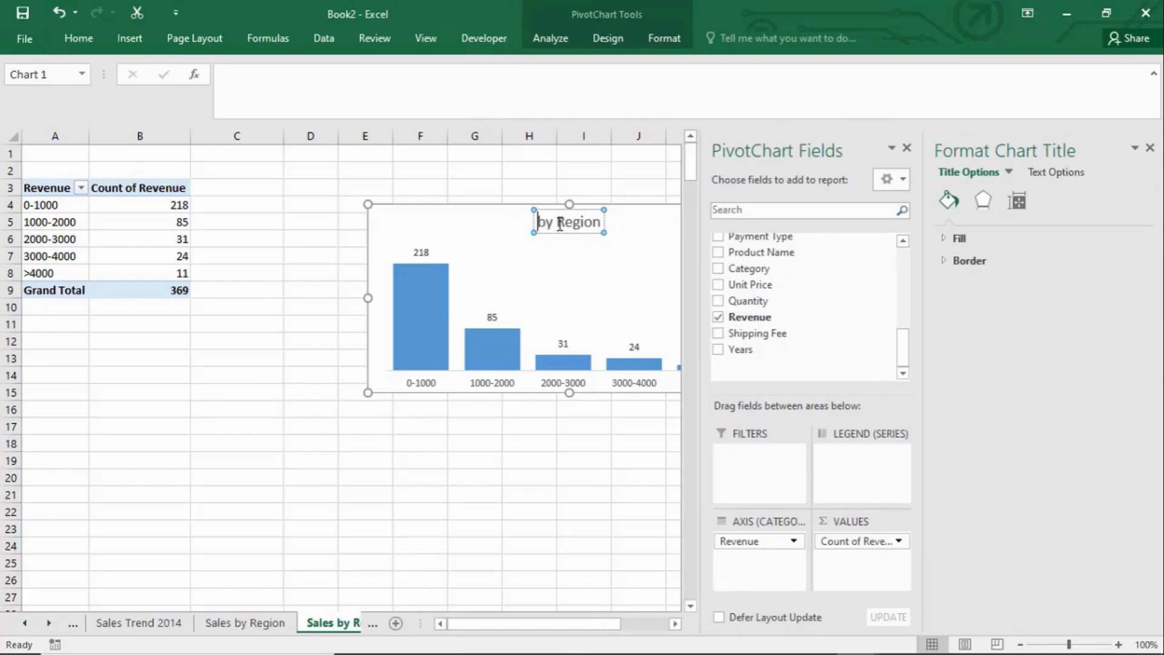
pyautogui.write('Transact')
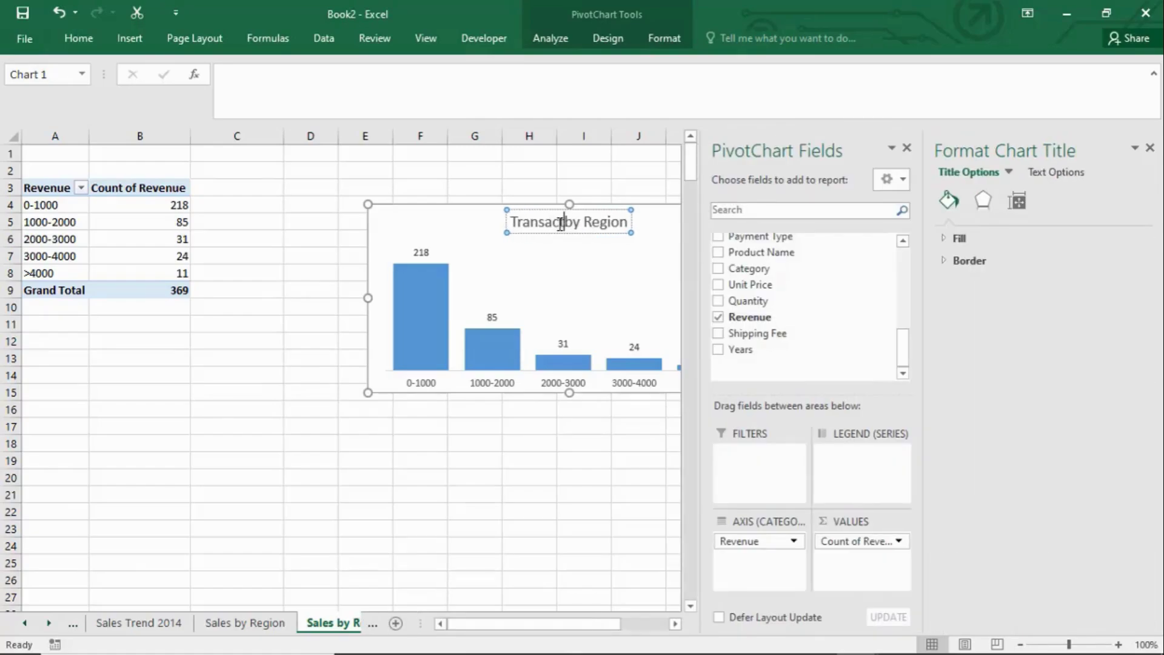
pyautogui.write('ion ')
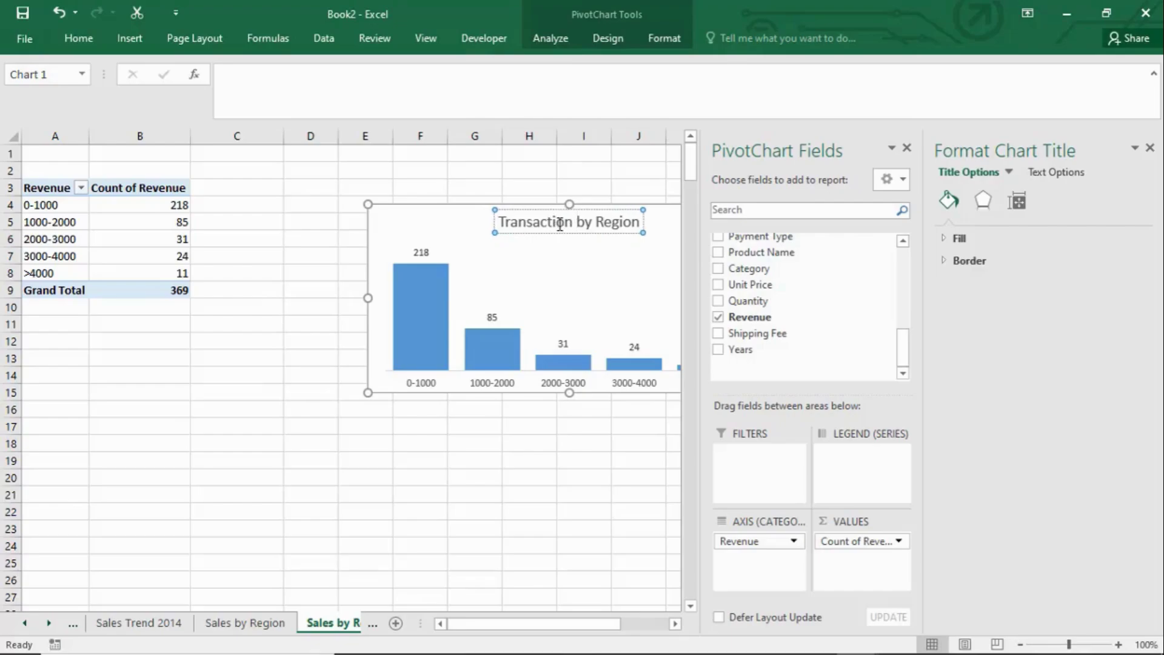
pyautogui.write('by')
pyautogui.press('BackSpace')
pyautogui.press('BackSpace')
pyautogui.press('BackSpace')
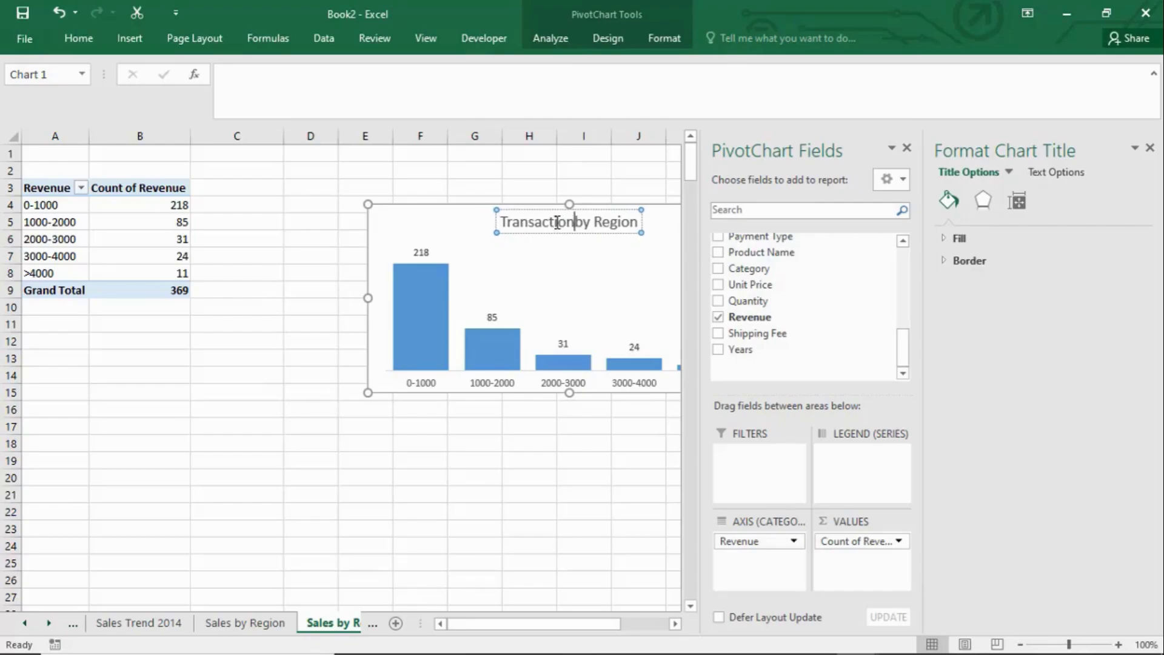
pyautogui.write('In')
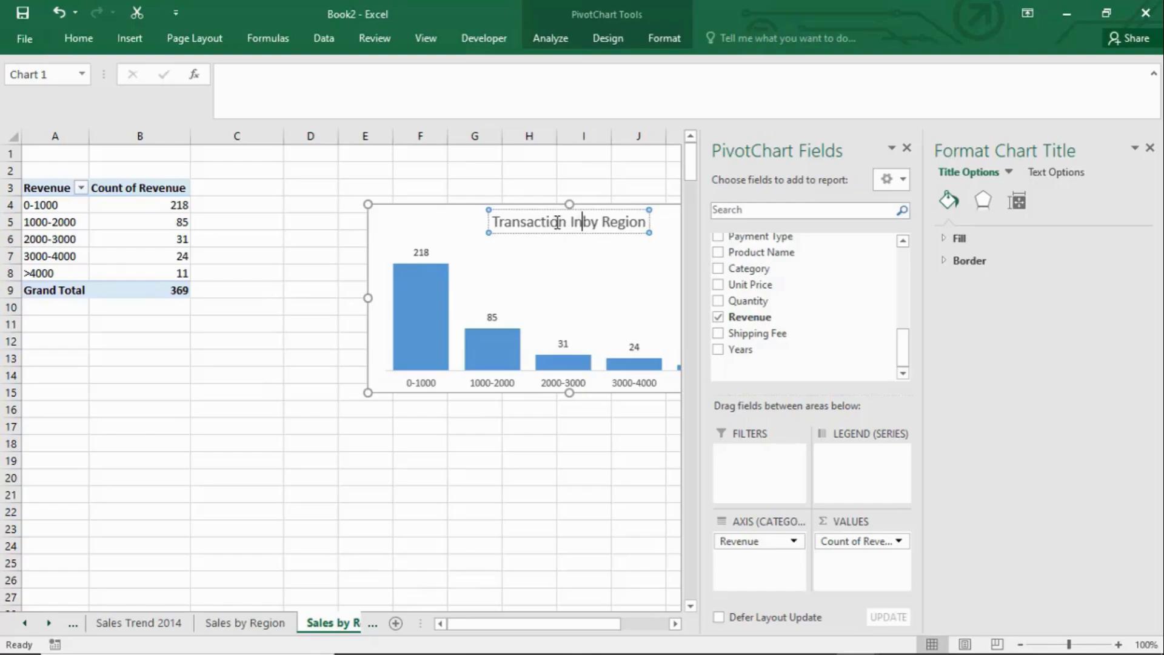
pyautogui.press('BackSpace')
pyautogui.press('BackSpace')
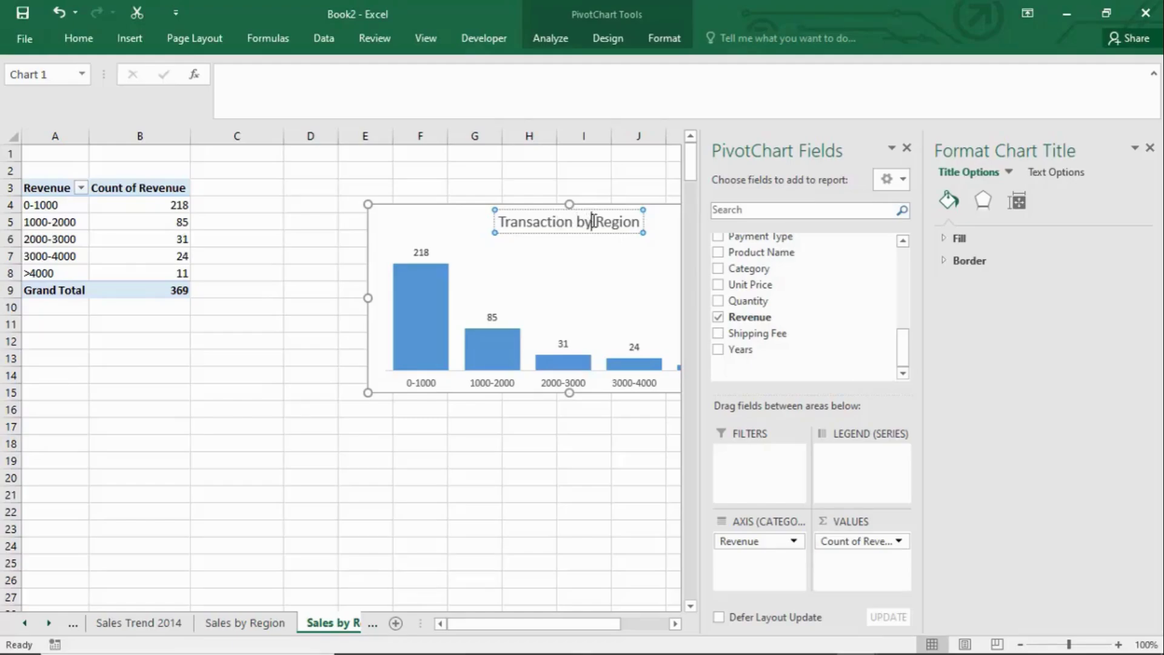
# Replace "Region" with "invoice Amount" in the chart title so it reads "Transaction by invoice Amount".
pyautogui.write('invoice ')
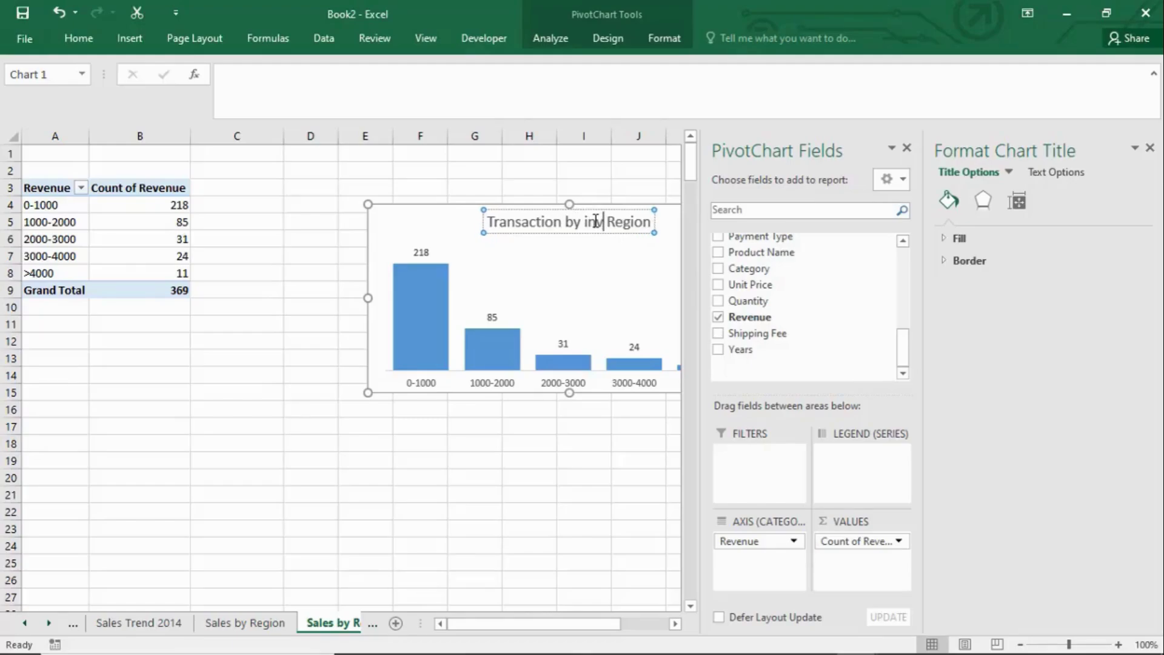
pyautogui.write('Amount')
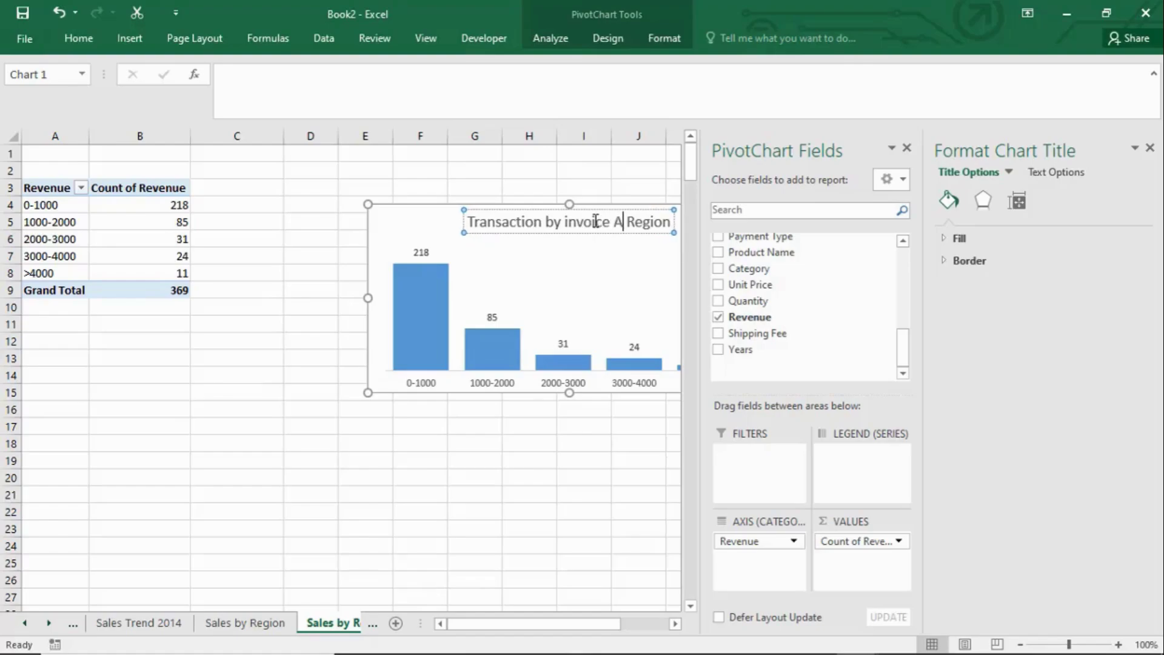
pyautogui.press('BackSpace')
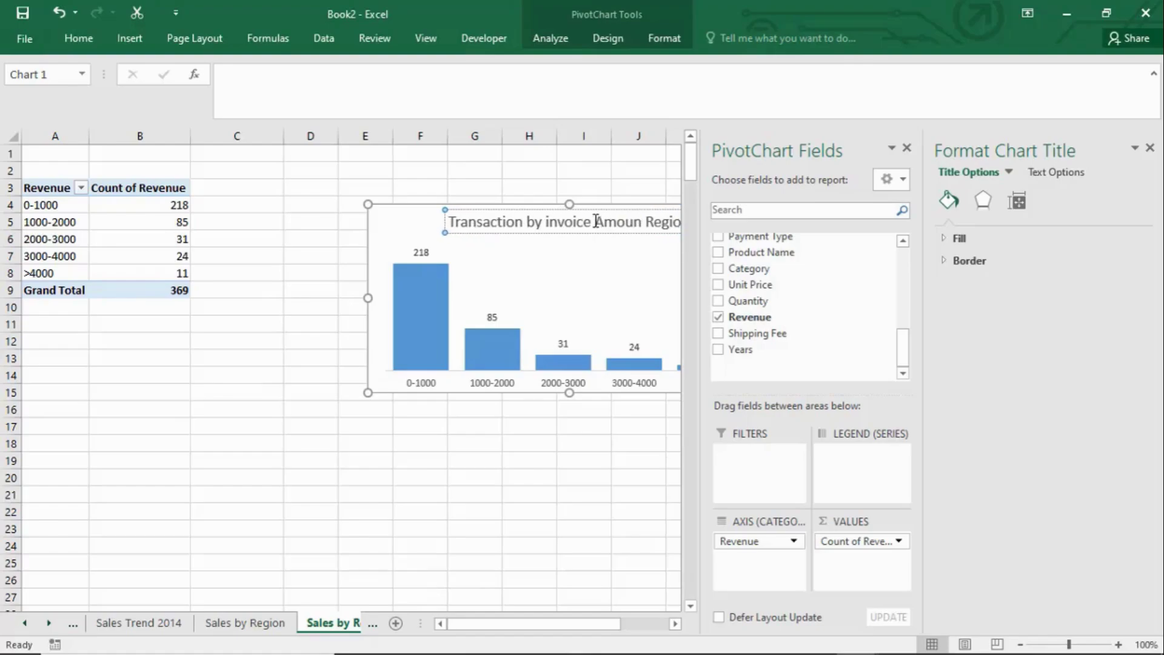
pyautogui.press('Delete')
pyautogui.press('Delete')
pyautogui.press('Delete')
pyautogui.press('Delete')
pyautogui.press('Delete')
pyautogui.press('Delete')
pyautogui.press('Delete')
pyautogui.write('t')
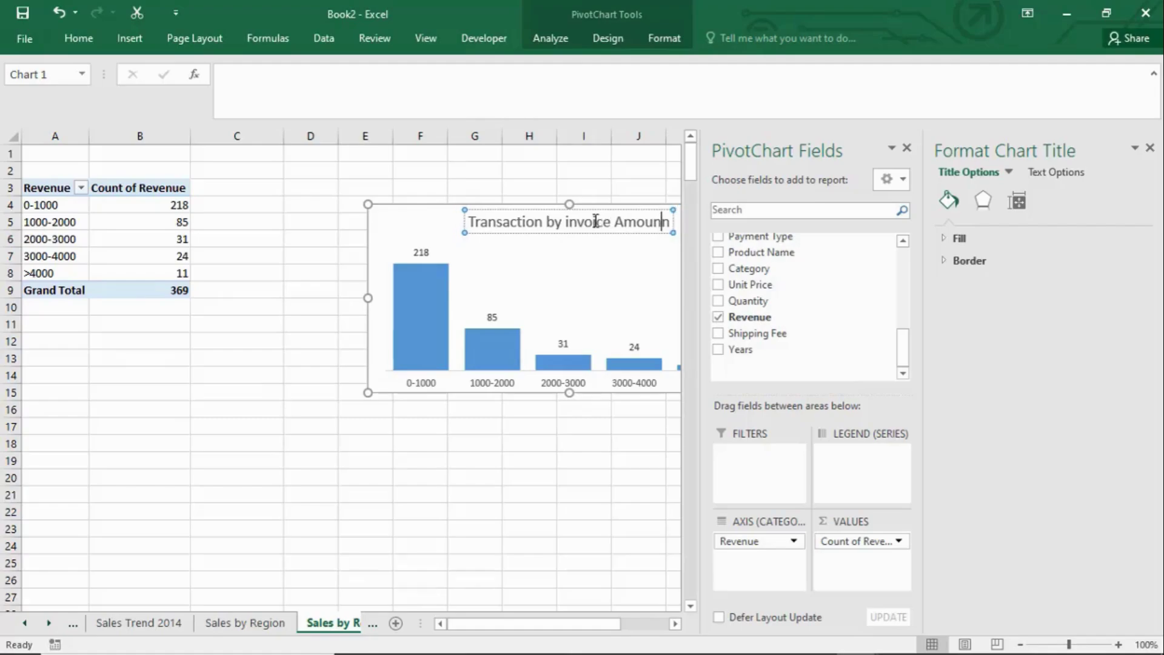
pyautogui.click(548, 255)
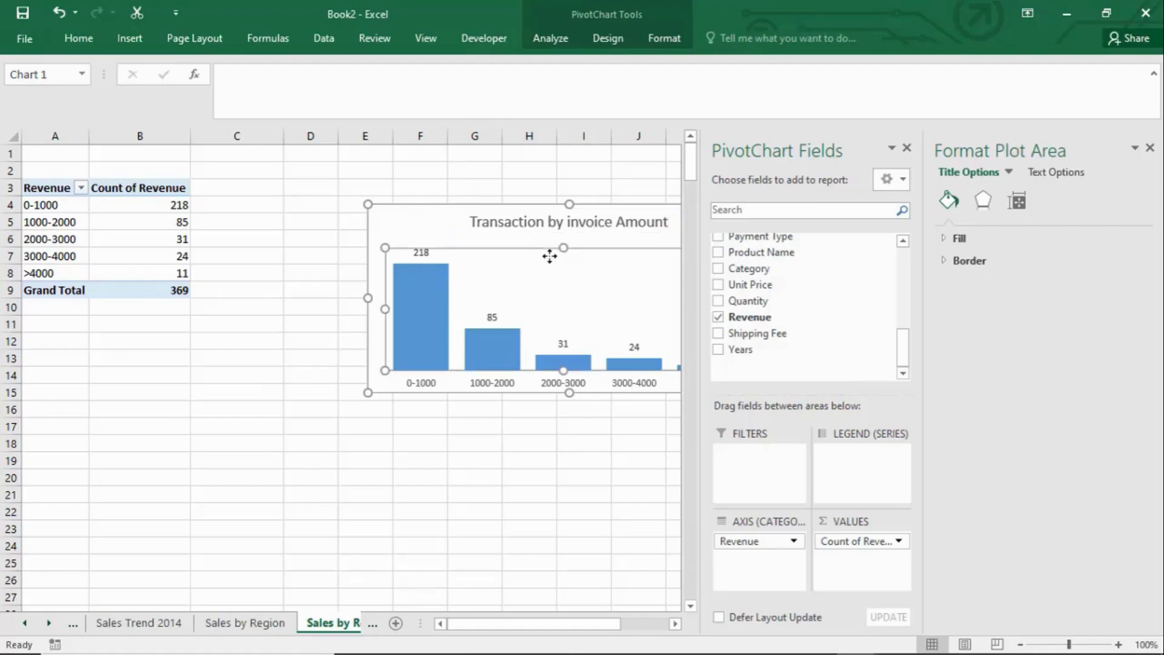
# Close the plot area formatting and PivotChart field panes and deselect the chart.
pyautogui.click(1149, 148)
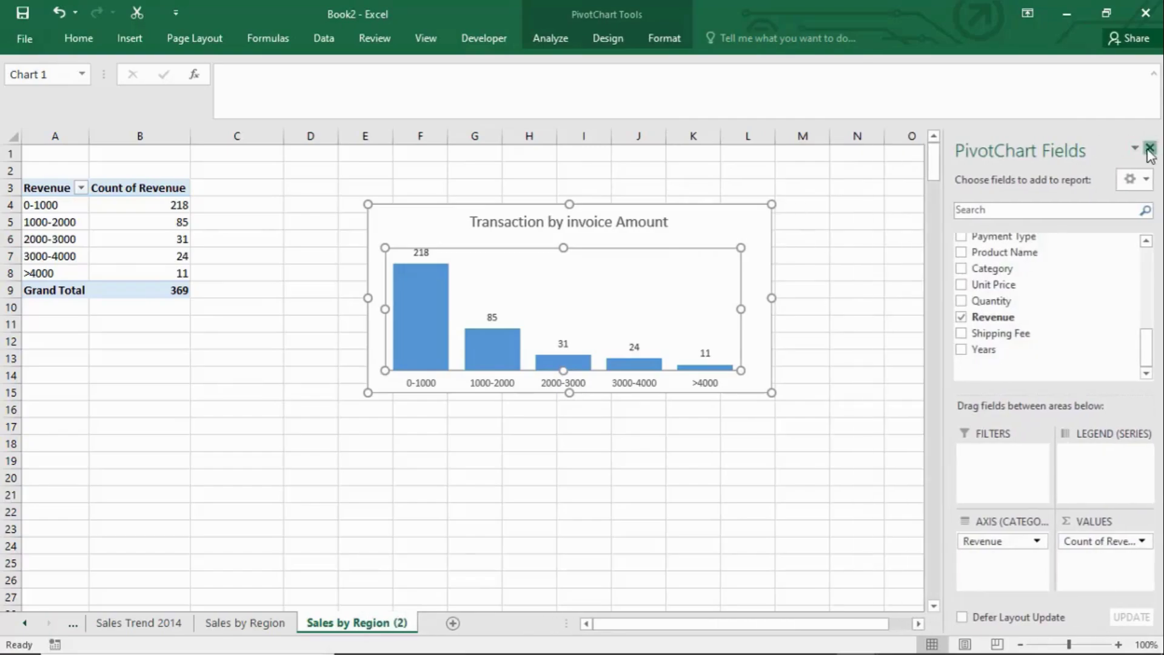
pyautogui.click(1148, 148)
pyautogui.click(732, 226)
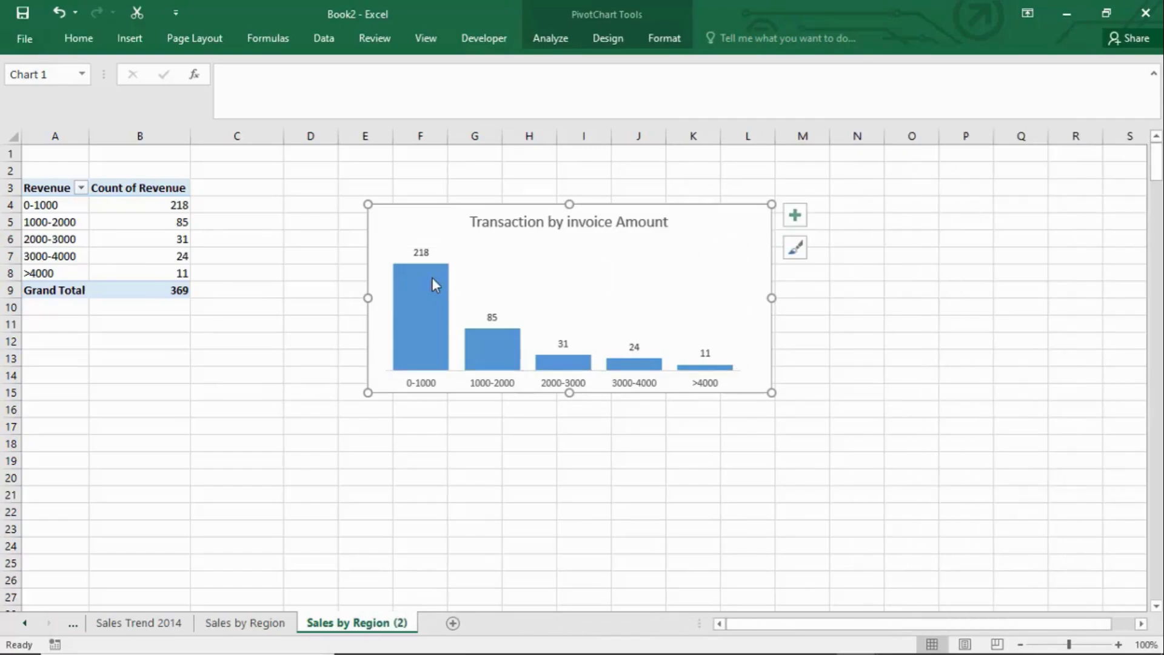
pyautogui.moveTo(433, 280)
pyautogui.moveTo(509, 346)
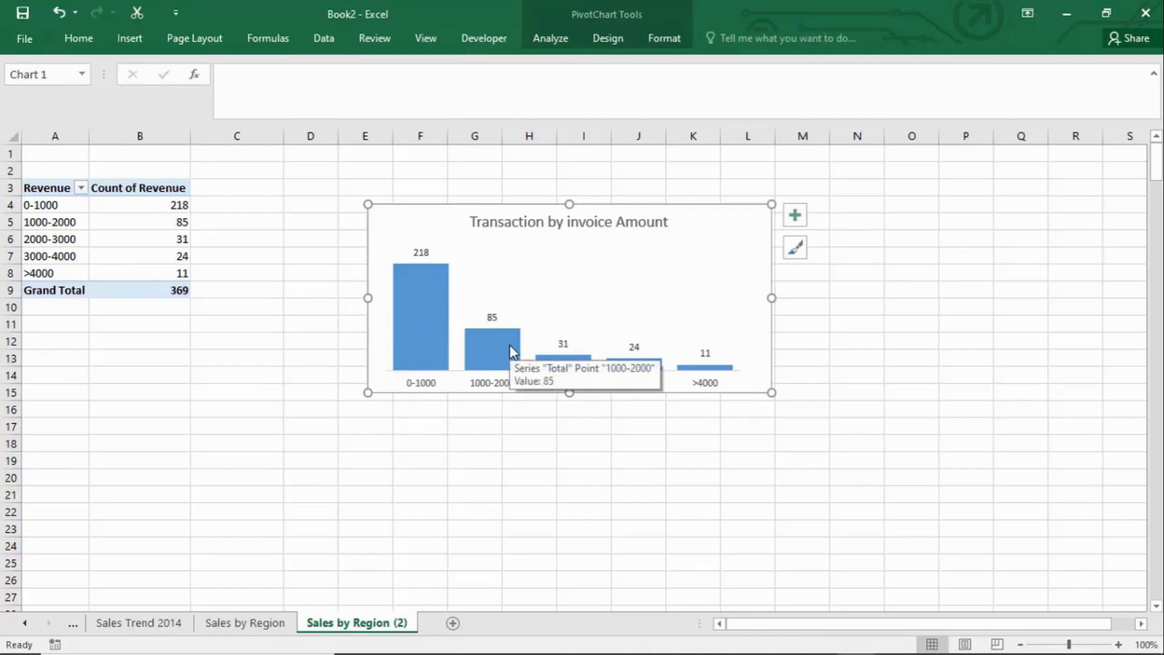
pyautogui.press('Escape')
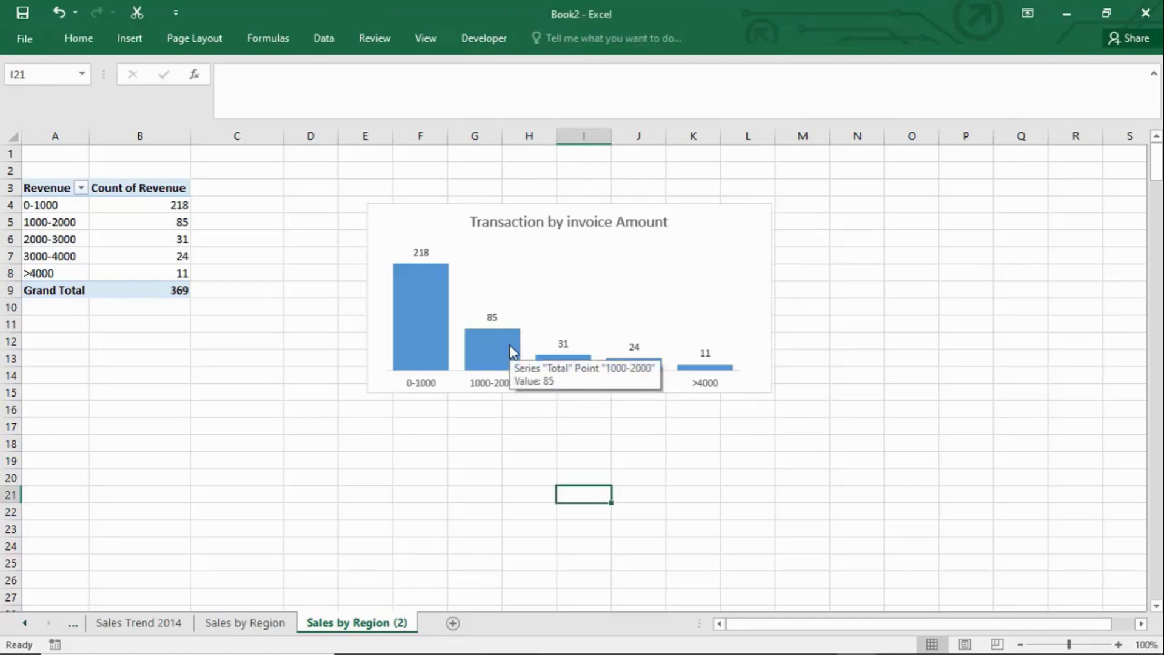
# Review the earlier charts on the Sales by Region, Sales Trend 2014 and Sales by Rep sheets.
pyautogui.click(258, 626)
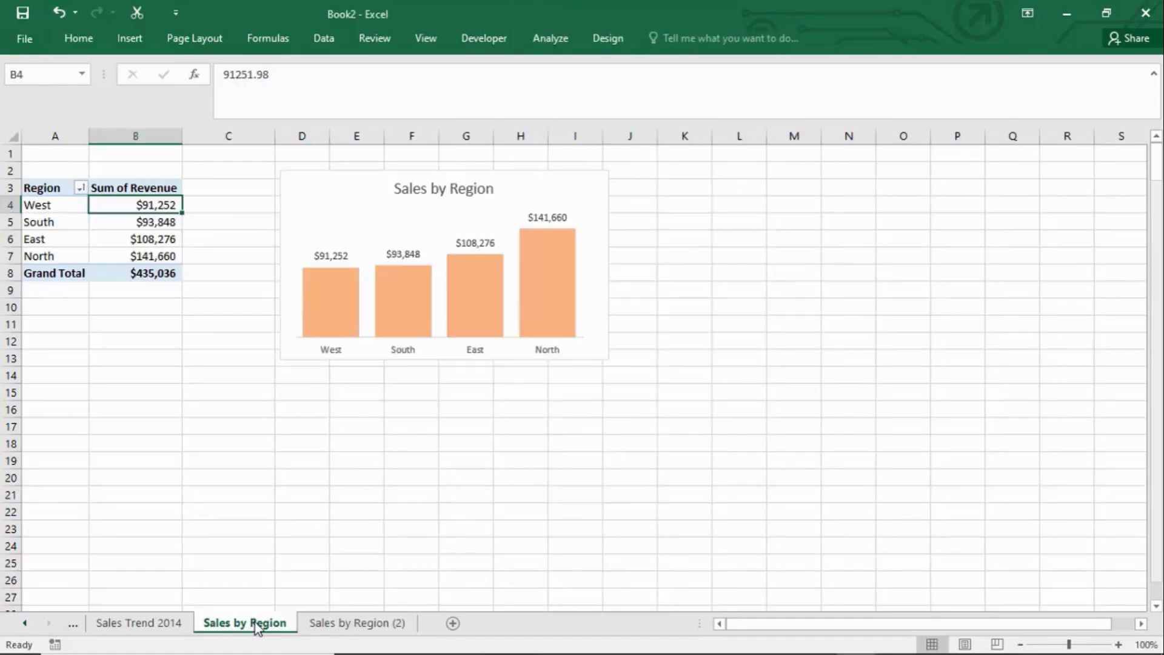
pyautogui.click(139, 623)
pyautogui.click(71, 622)
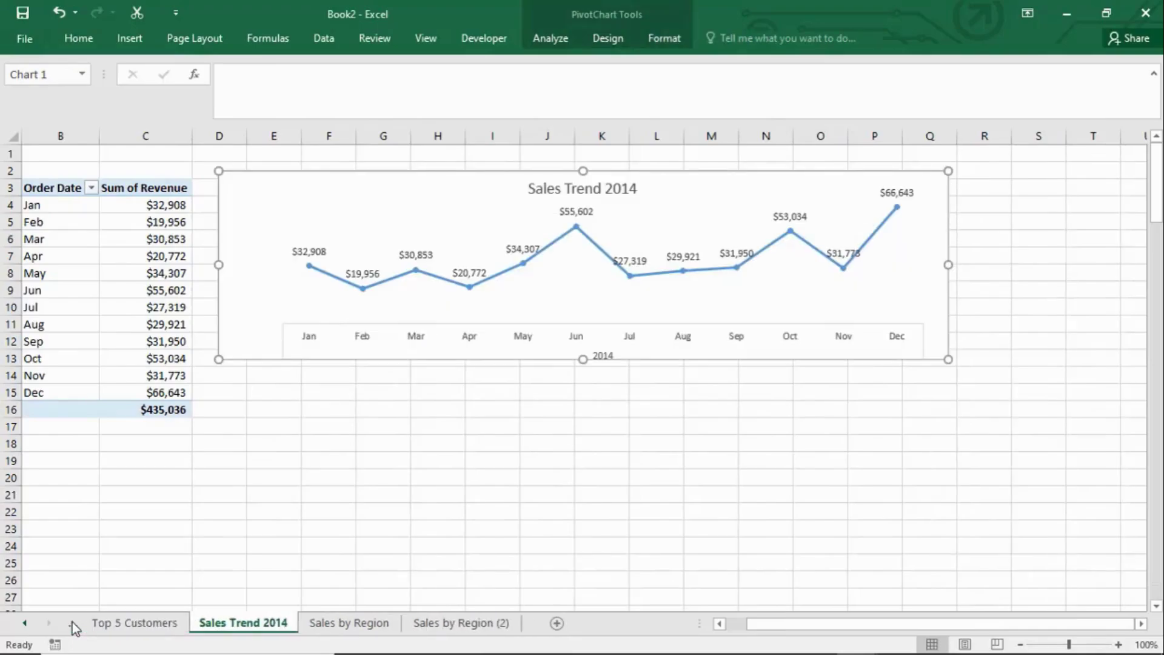
pyautogui.click(71, 622)
pyautogui.click(72, 621)
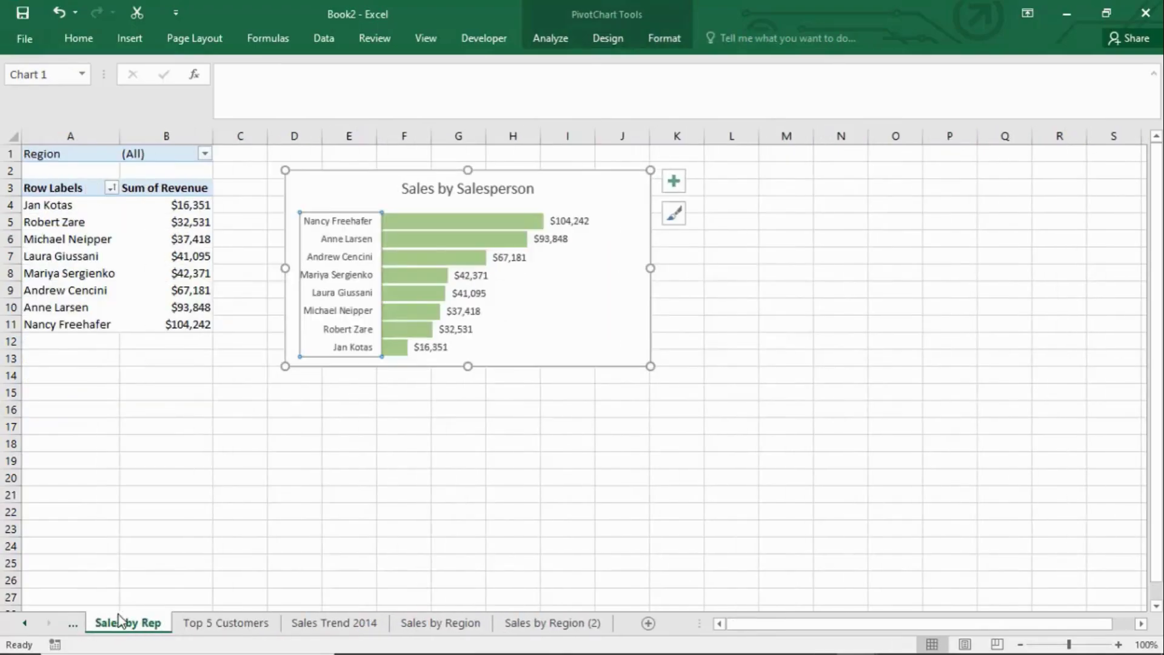
pyautogui.click(409, 189)
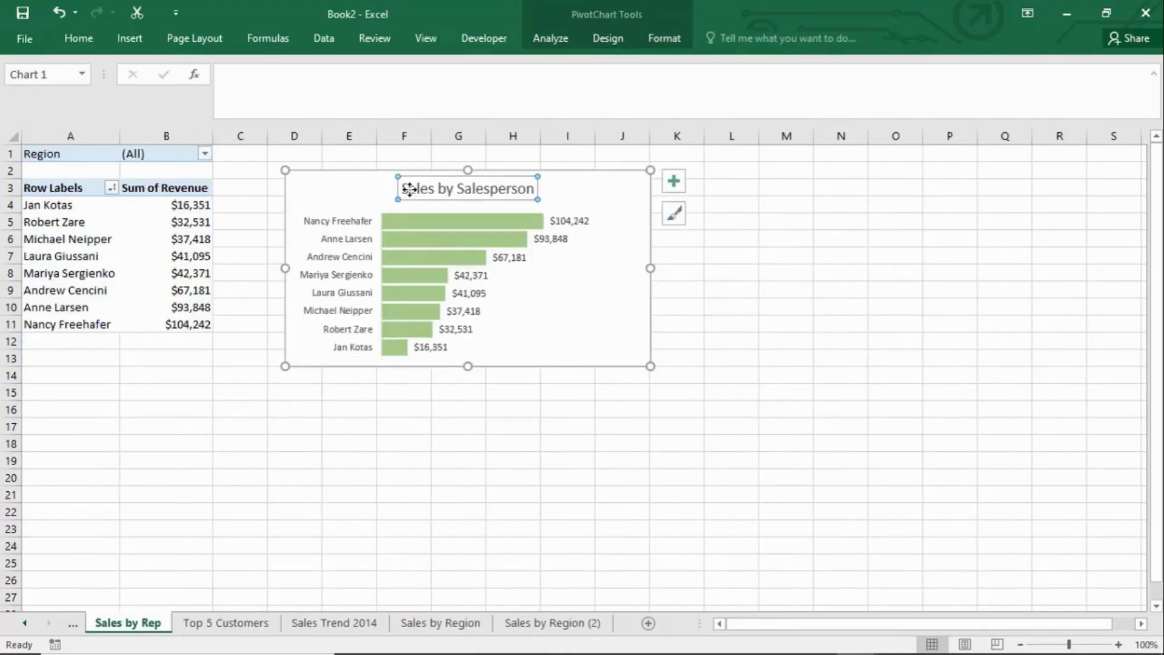
pyautogui.click(609, 343)
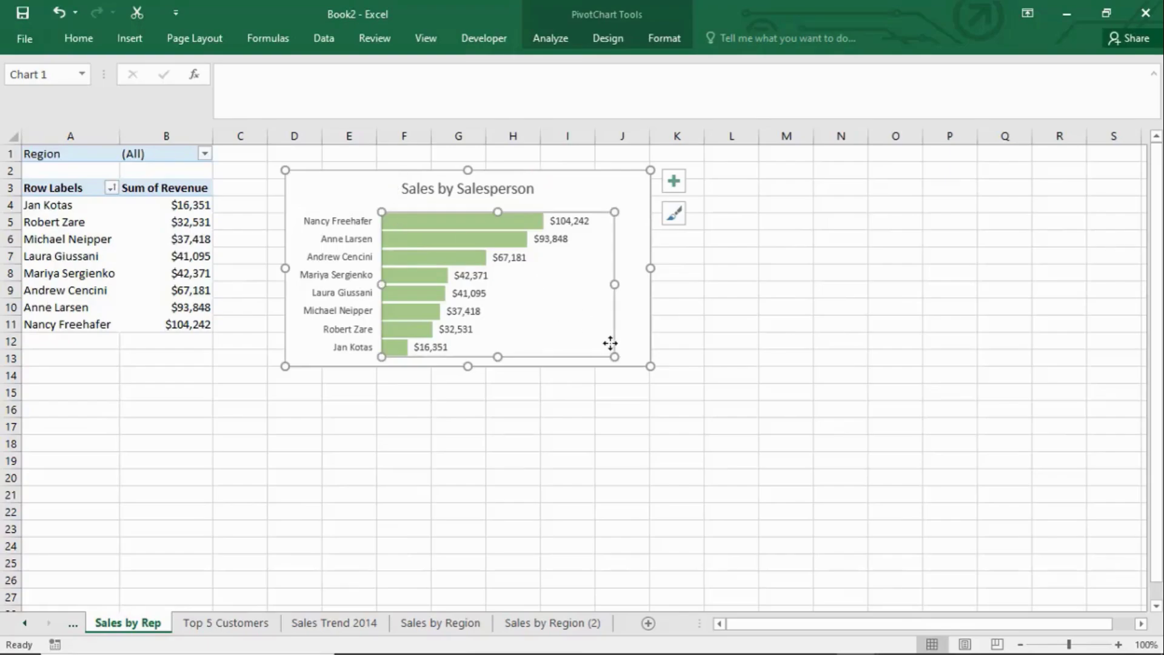
pyautogui.click(633, 346)
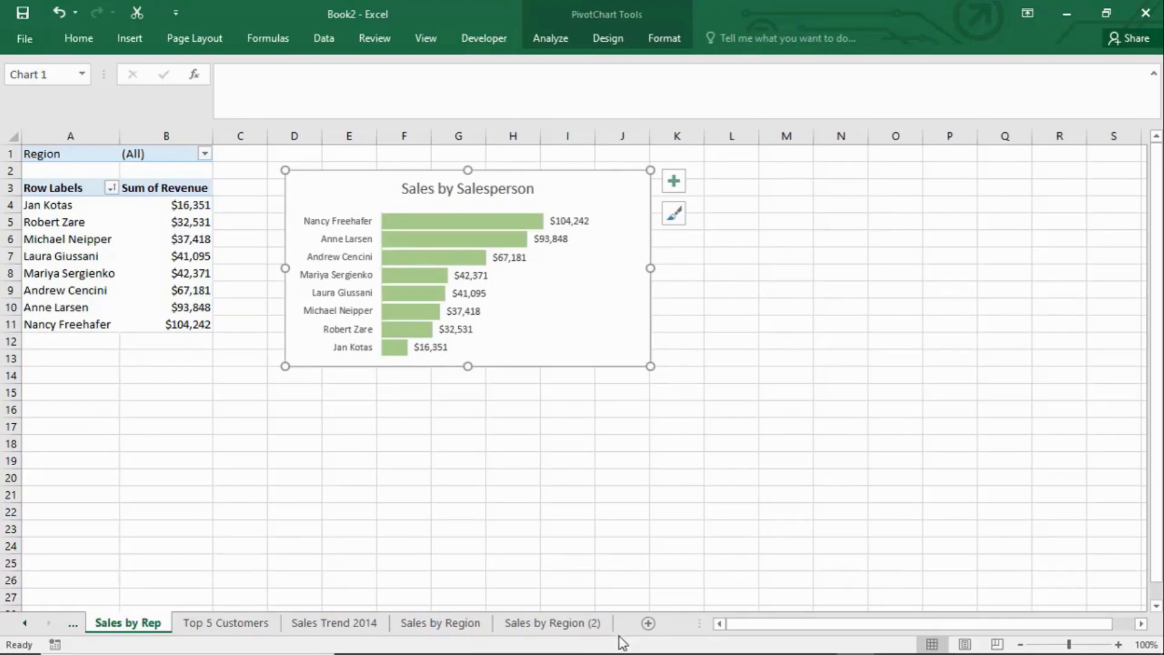
# Rename the sheet "Sales by Region (2)" as "Transaction by Amount".
pyautogui.click(573, 628)
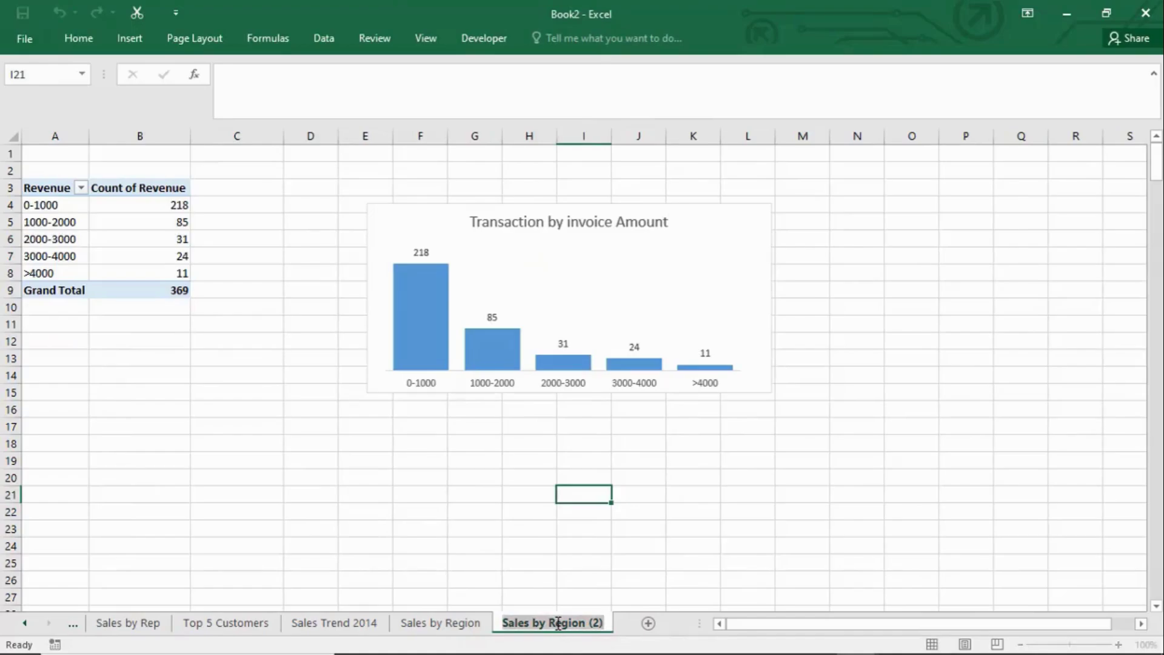
pyautogui.write('Tra')
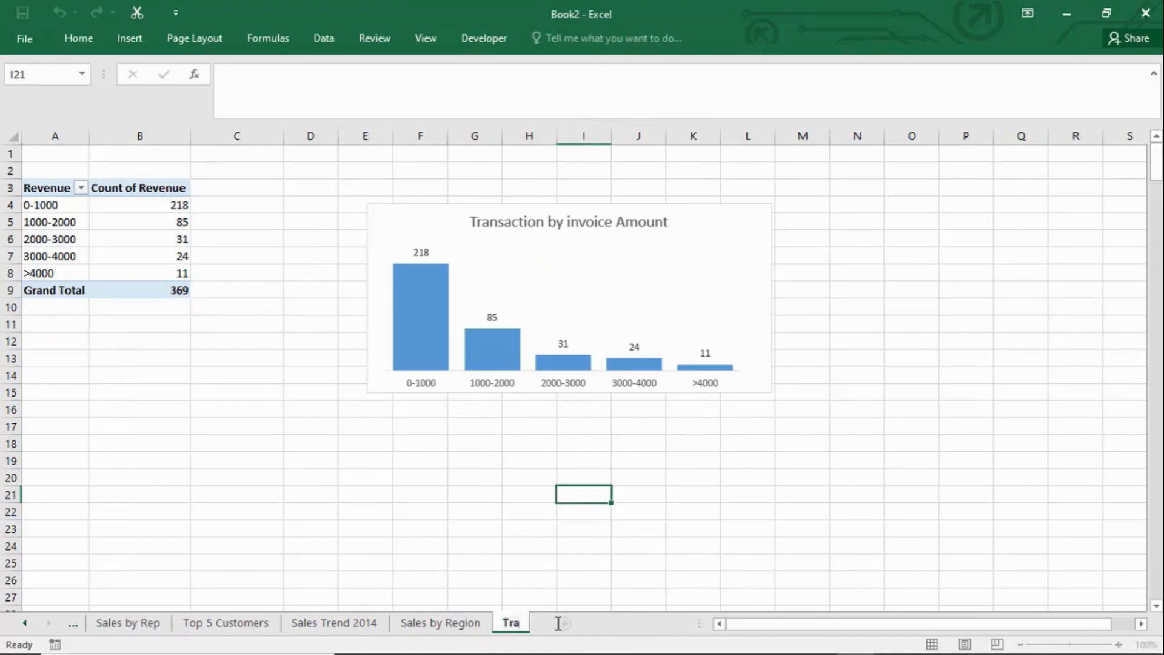
pyautogui.write('nsaction by')
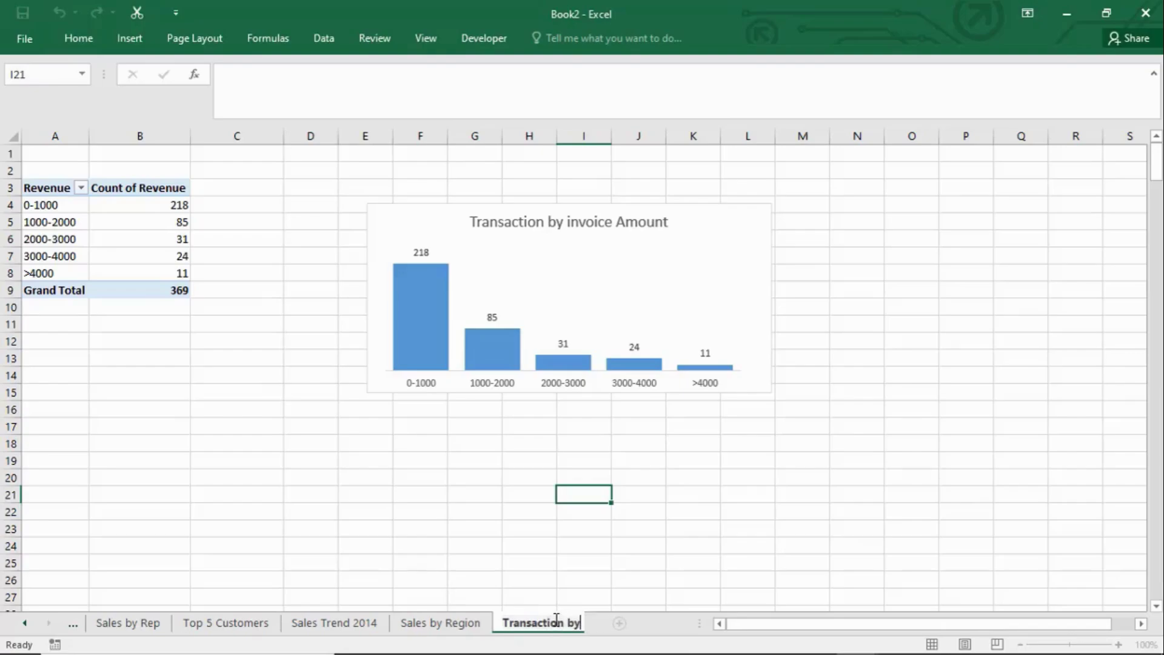
pyautogui.write(' Amount')
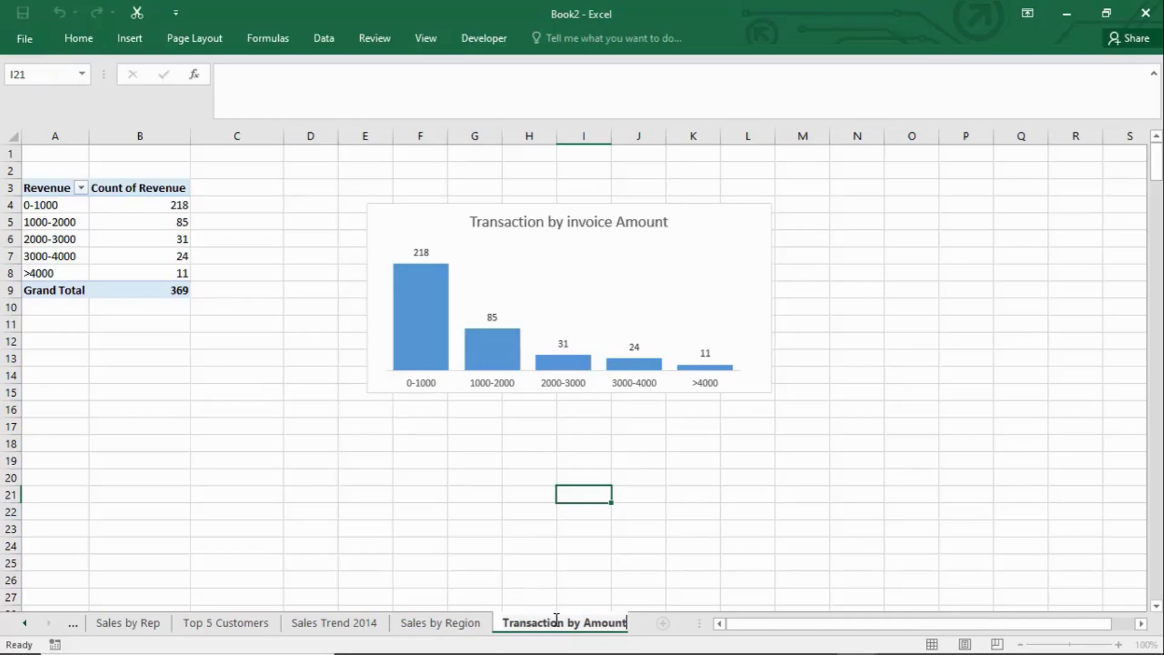
pyautogui.press('Return')
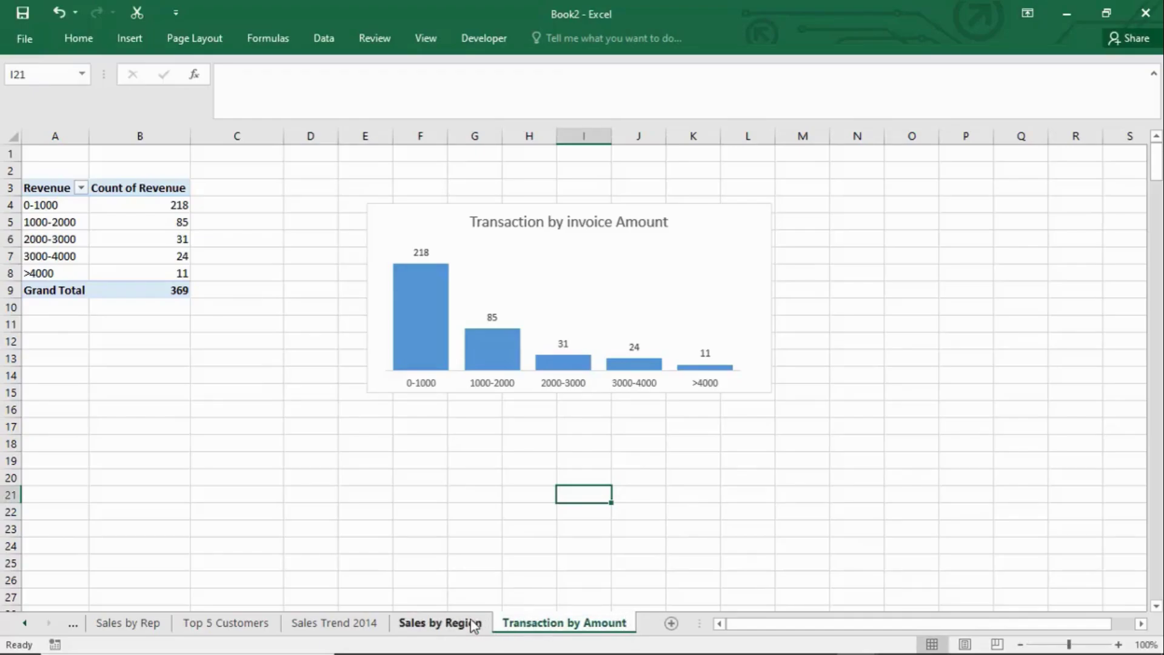
# Add a new blank worksheet after the Transaction by Amount sheet.
pyautogui.click(452, 624)
pyautogui.click(355, 623)
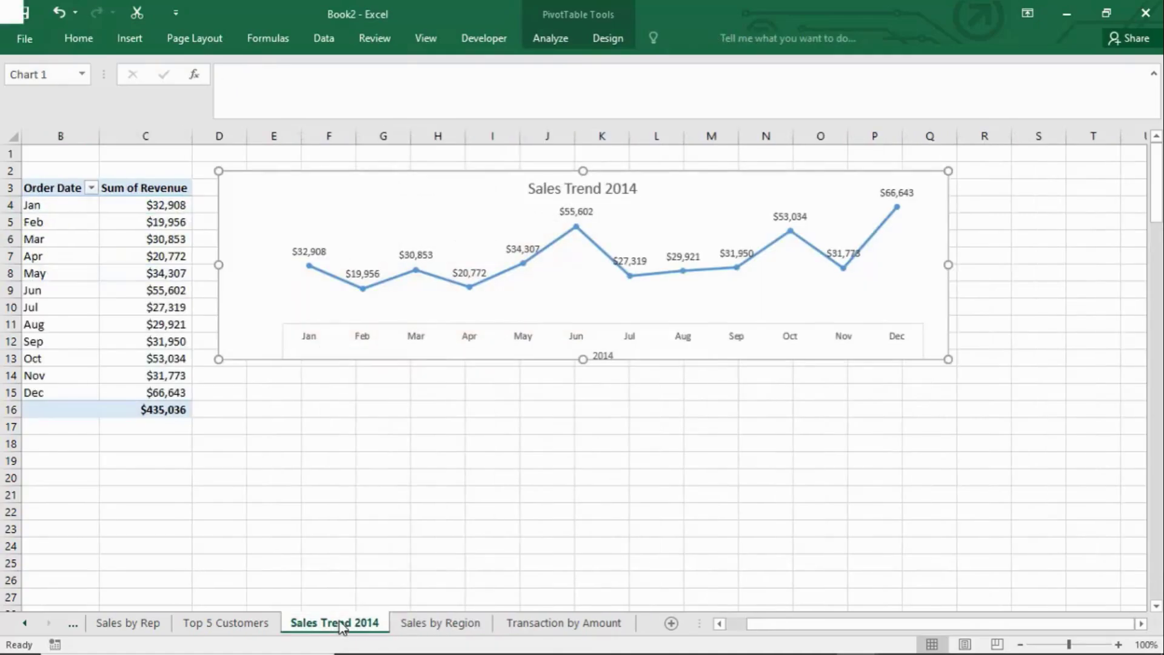
pyautogui.click(243, 626)
pyautogui.click(367, 623)
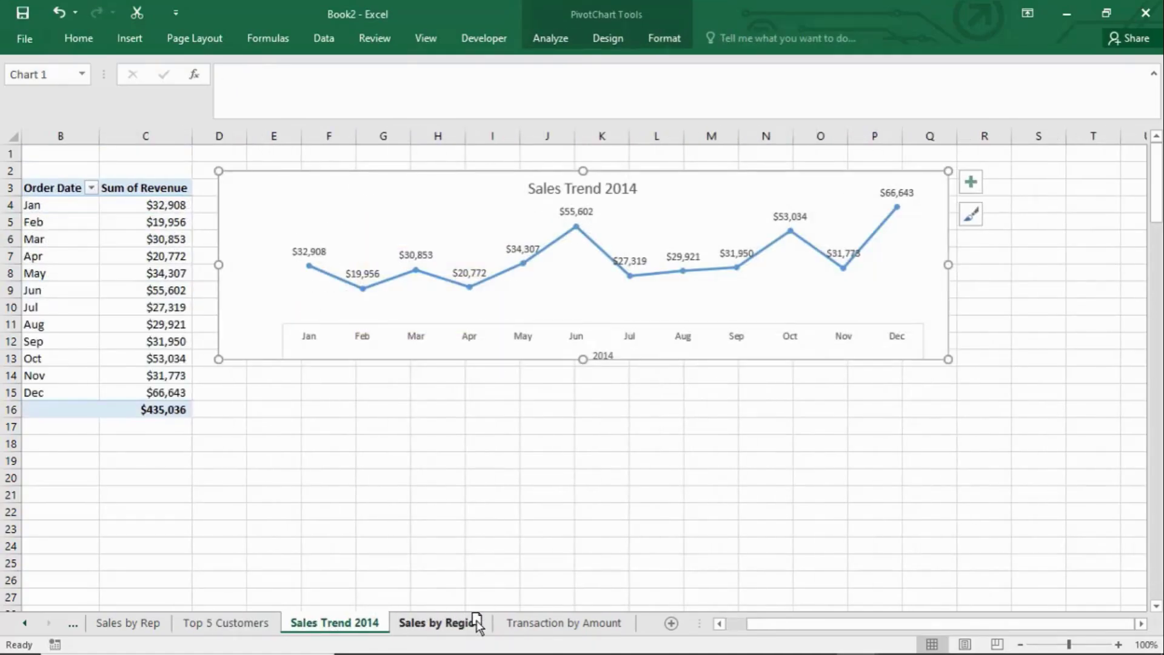
pyautogui.click(606, 628)
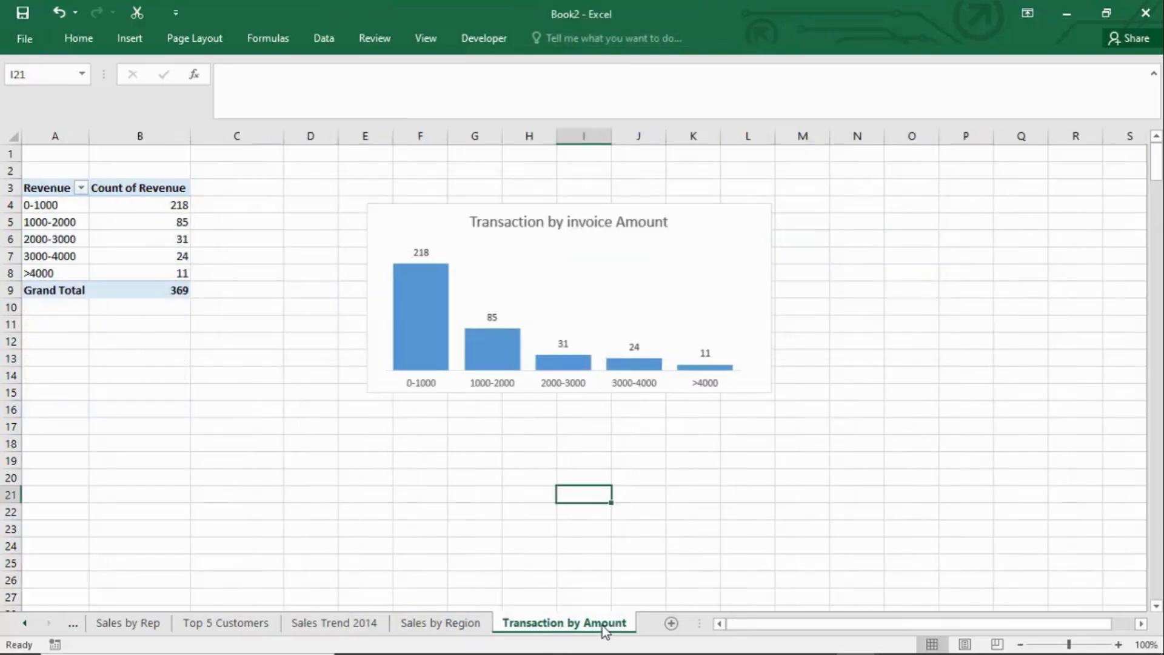
pyautogui.click(672, 623)
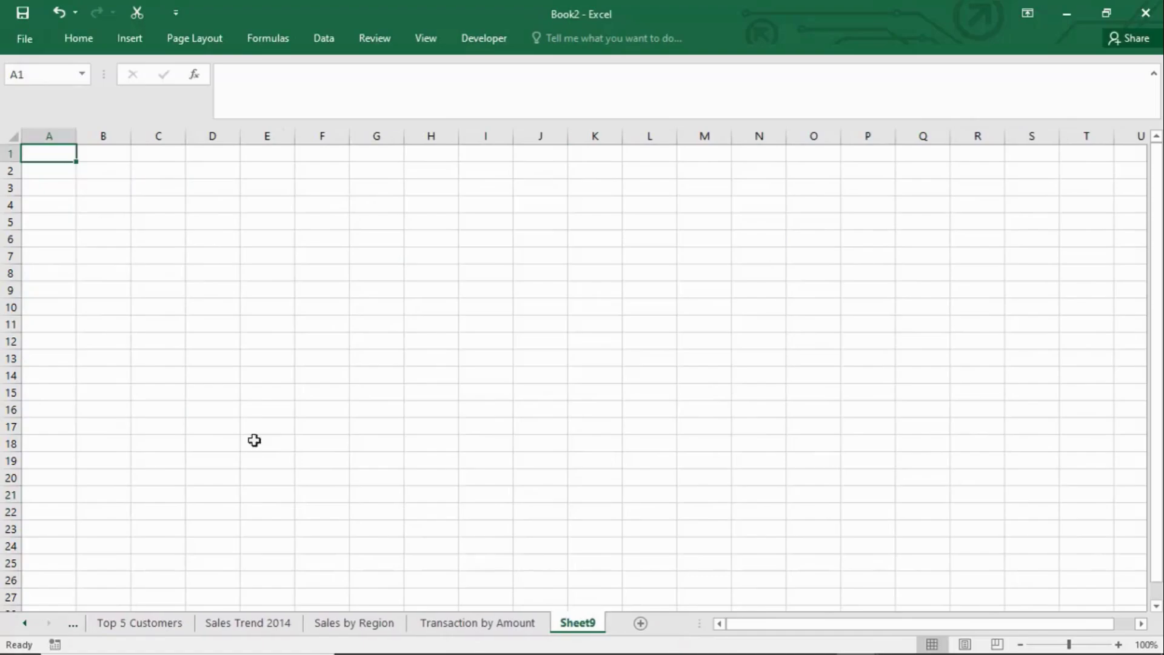
# Fill all cells of the new worksheet with a light grey theme colour.
pyautogui.click(15, 137)
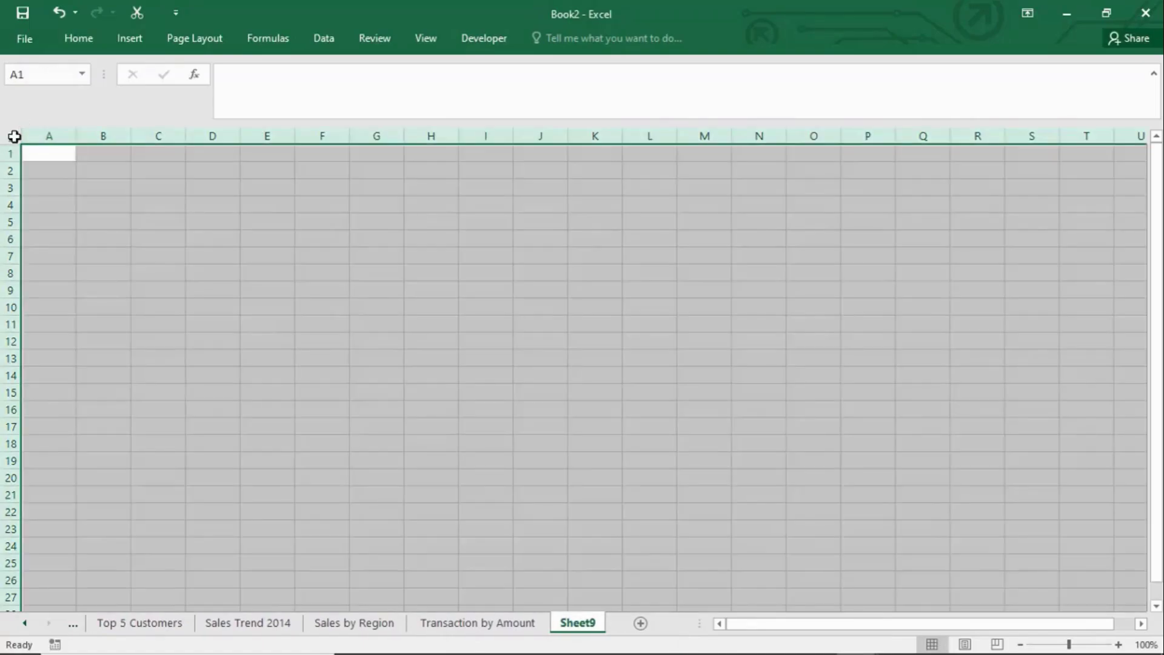
pyautogui.click(78, 38)
pyautogui.click(15, 138)
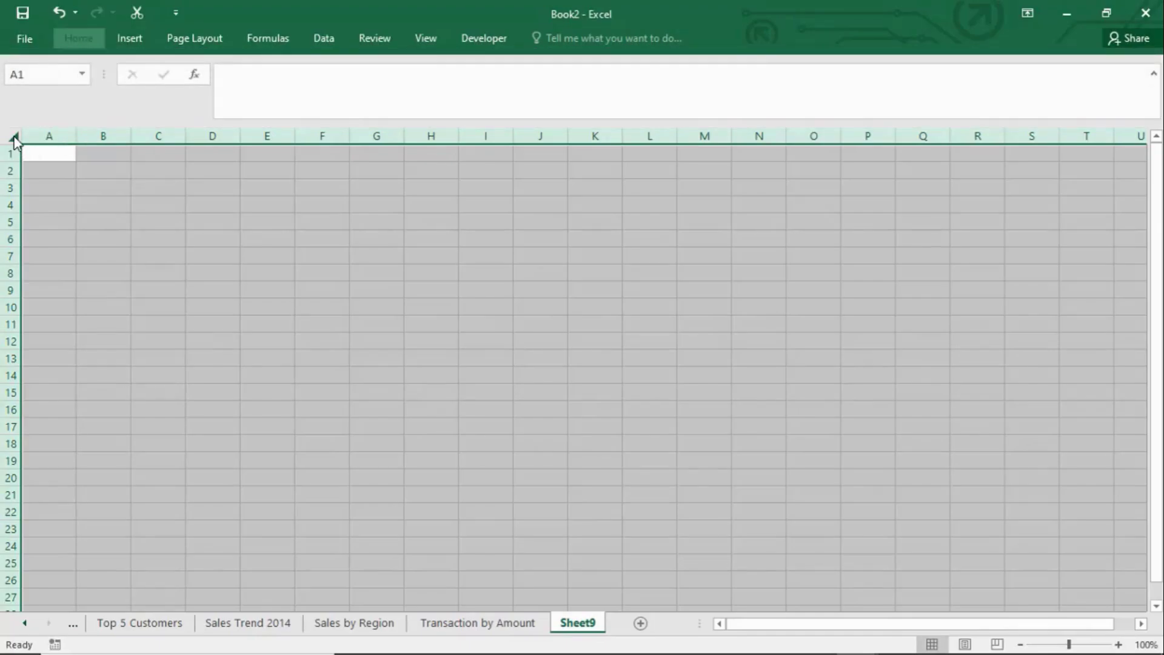
pyautogui.click(86, 40)
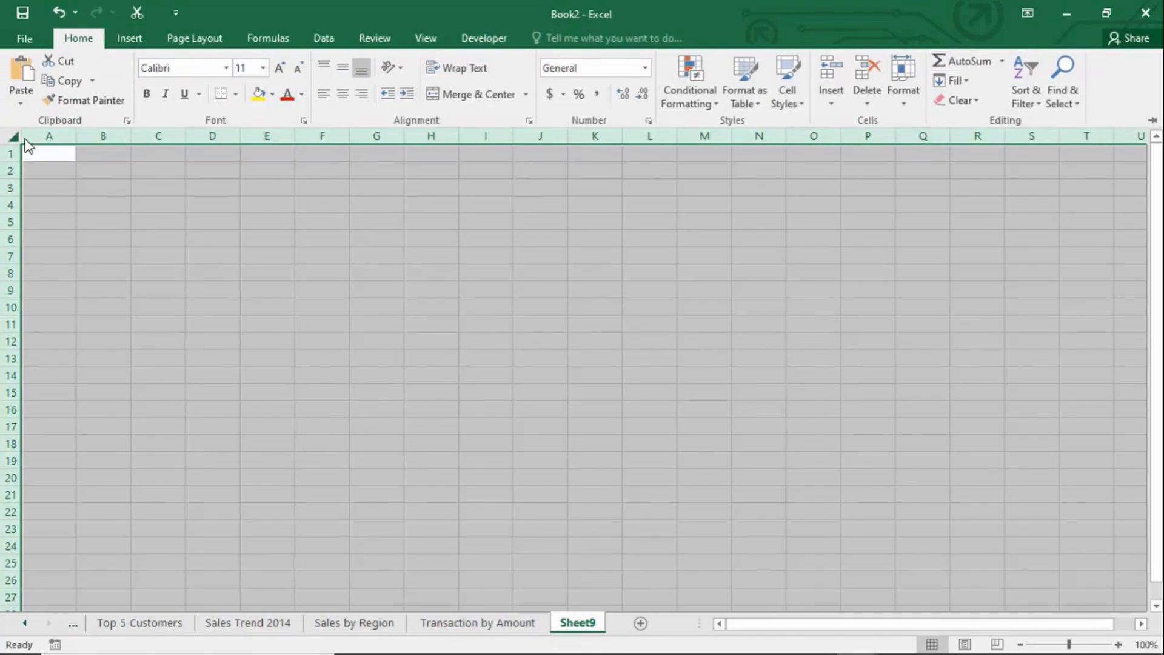
pyautogui.click(273, 94)
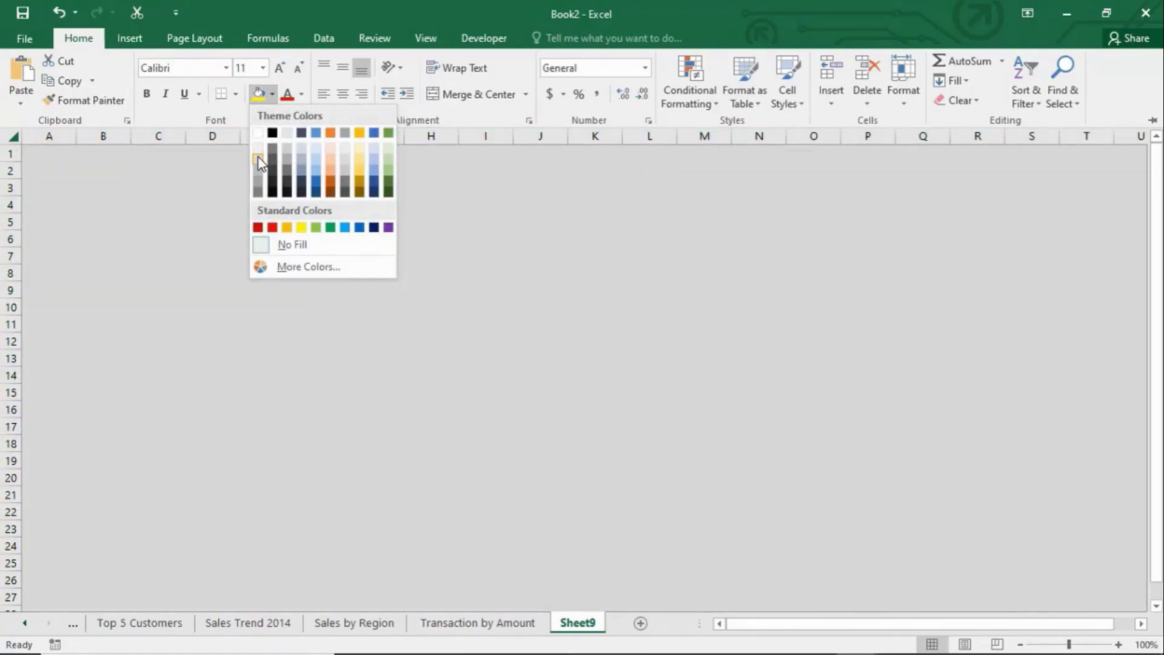
pyautogui.click(259, 160)
pyautogui.hotkey('ctrl', 'F1')
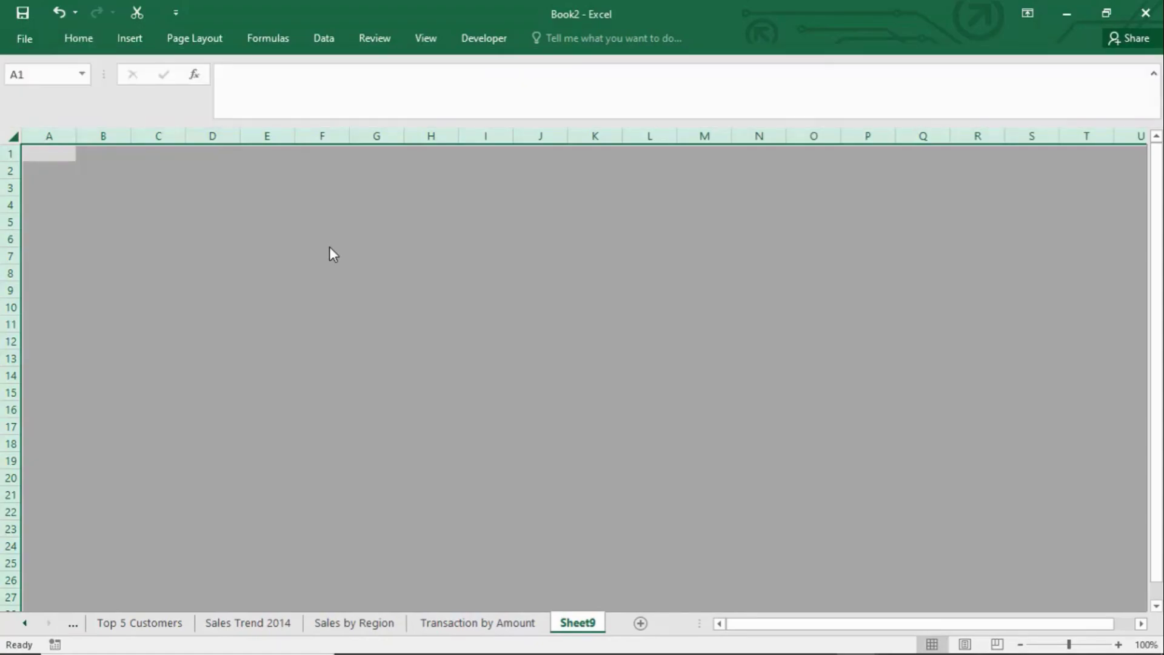
# Deselect the filled cells and set the ribbon to always show its tabs and commands.
pyautogui.click(158, 231)
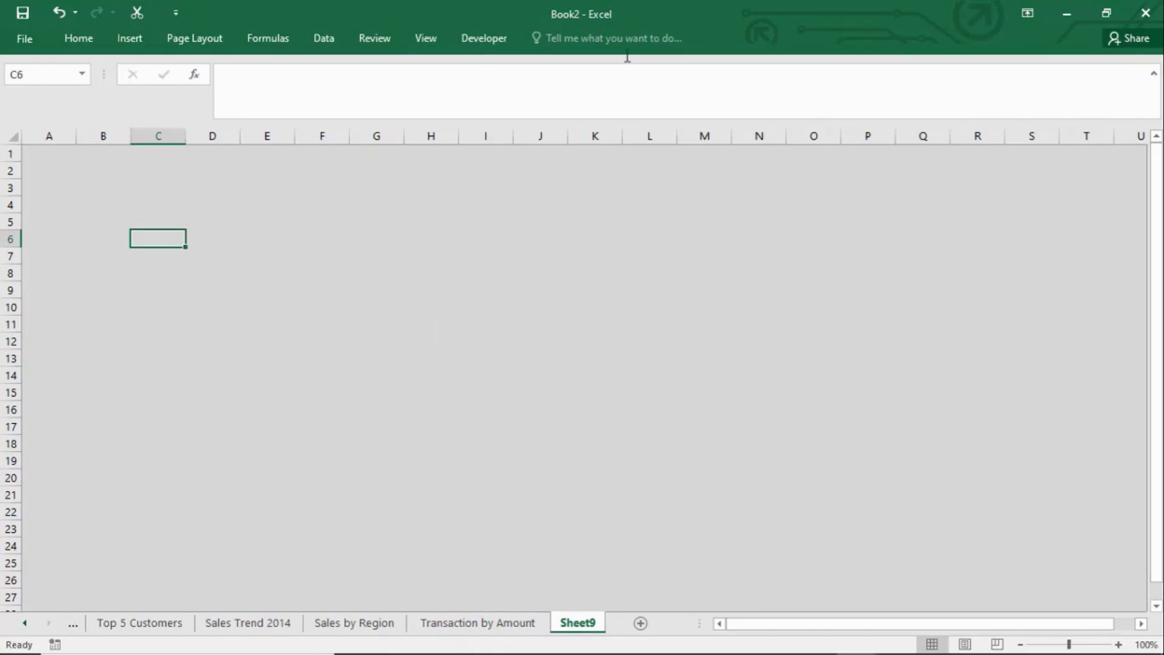
pyautogui.click(1021, 13)
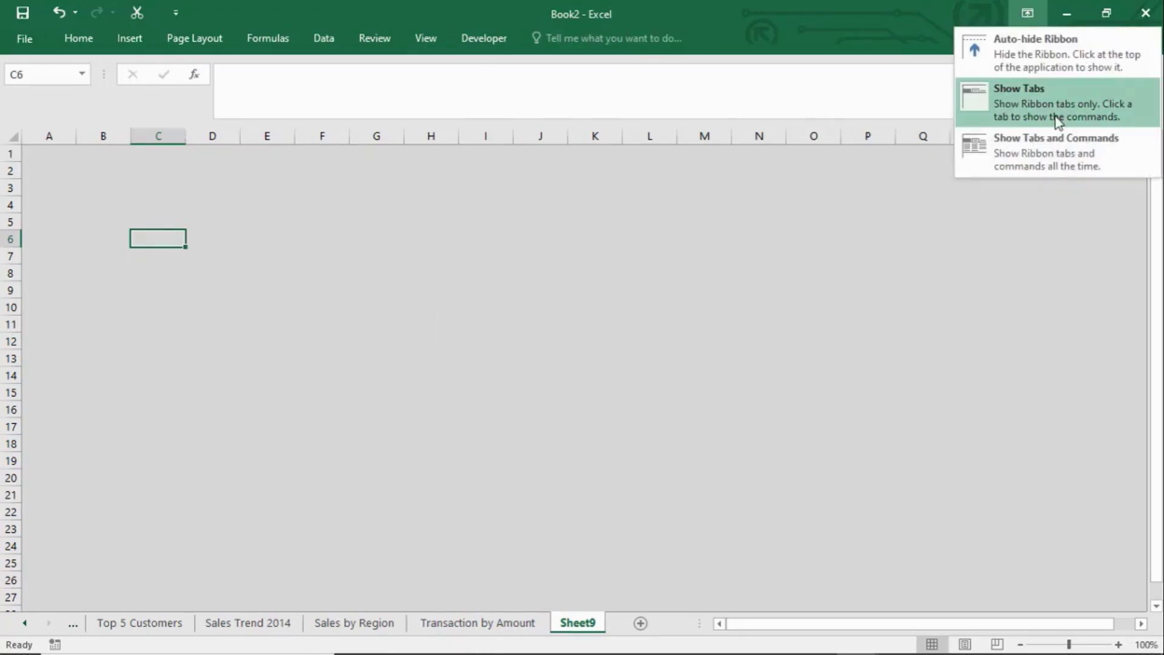
pyautogui.click(1037, 157)
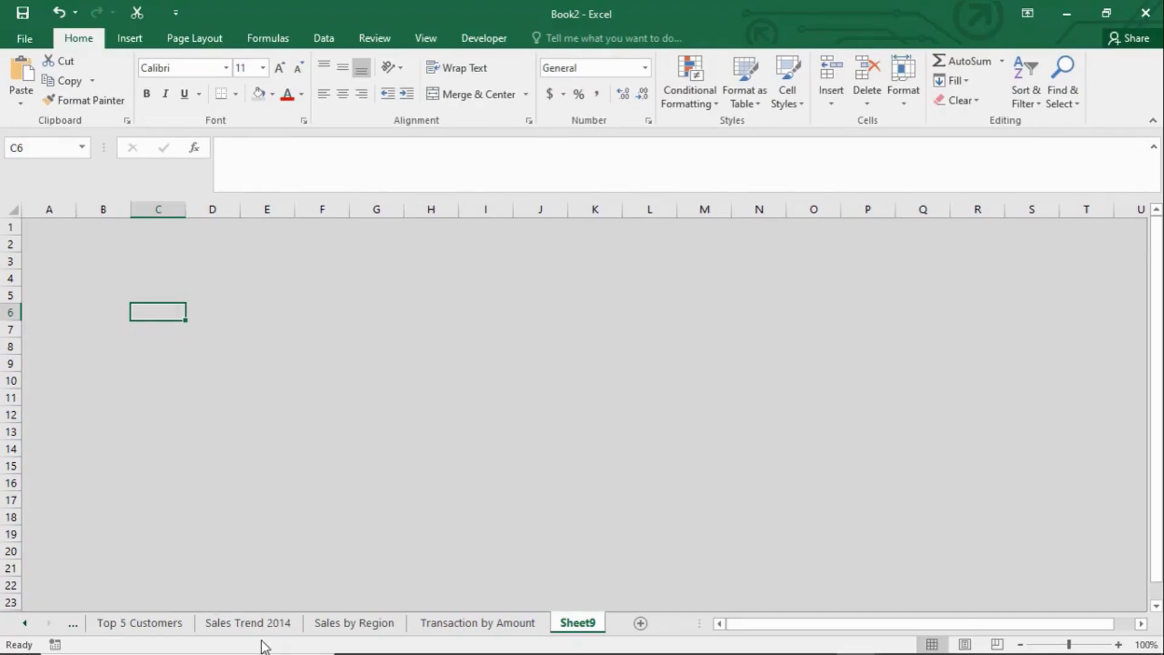
# Copy the Sales by Salesperson chart from the Sales by Rep sheet and paste it onto the grey Sheet9.
pyautogui.click(145, 624)
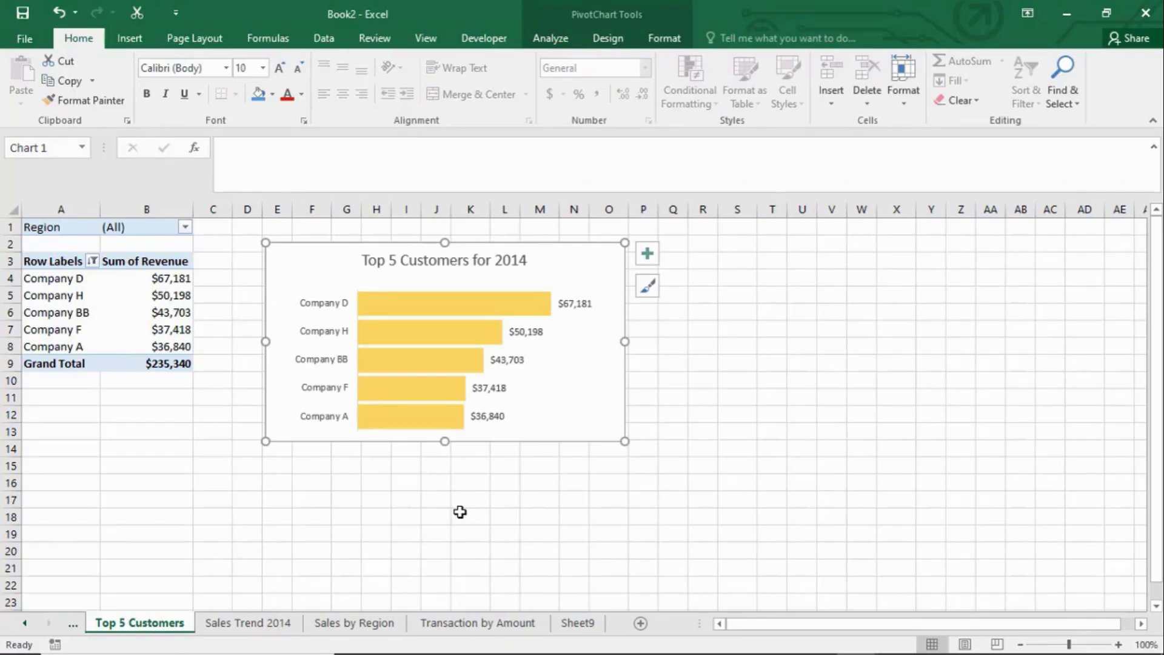
pyautogui.click(73, 622)
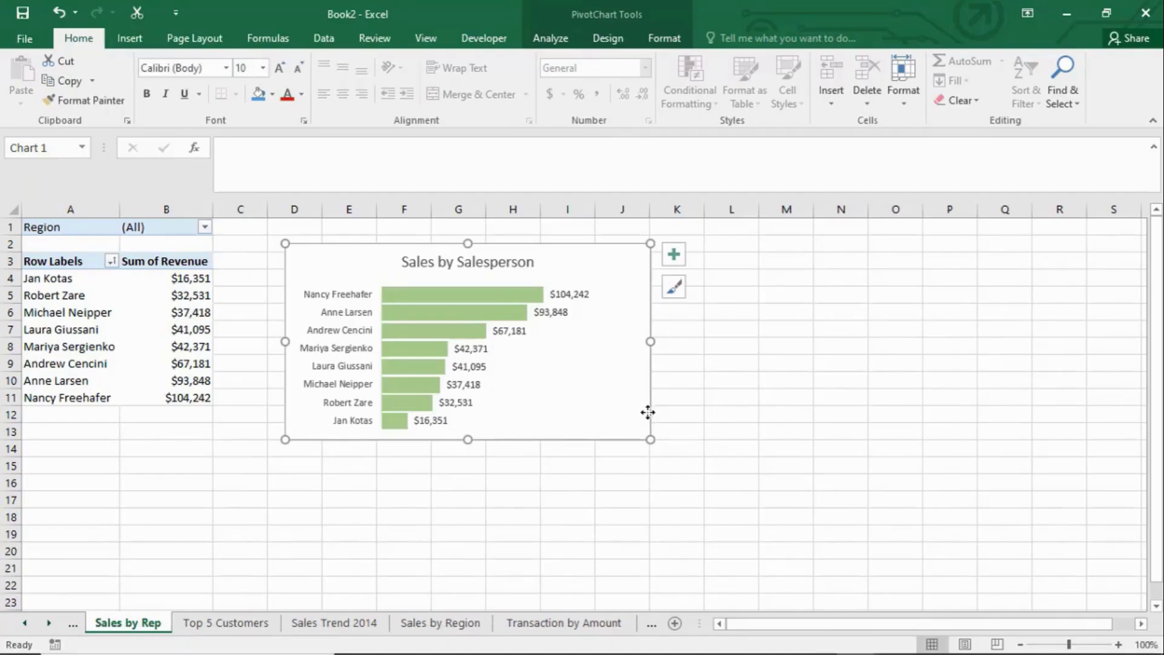
pyautogui.hotkey('ctrl', 'c')
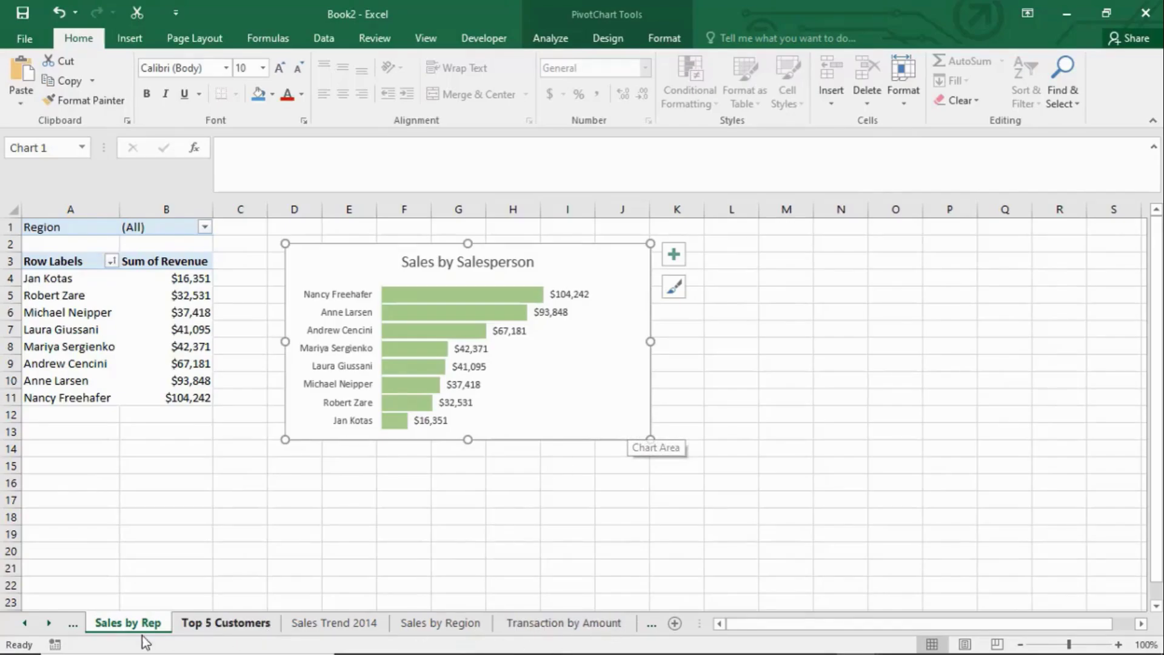
pyautogui.click(73, 623)
pyautogui.click(597, 623)
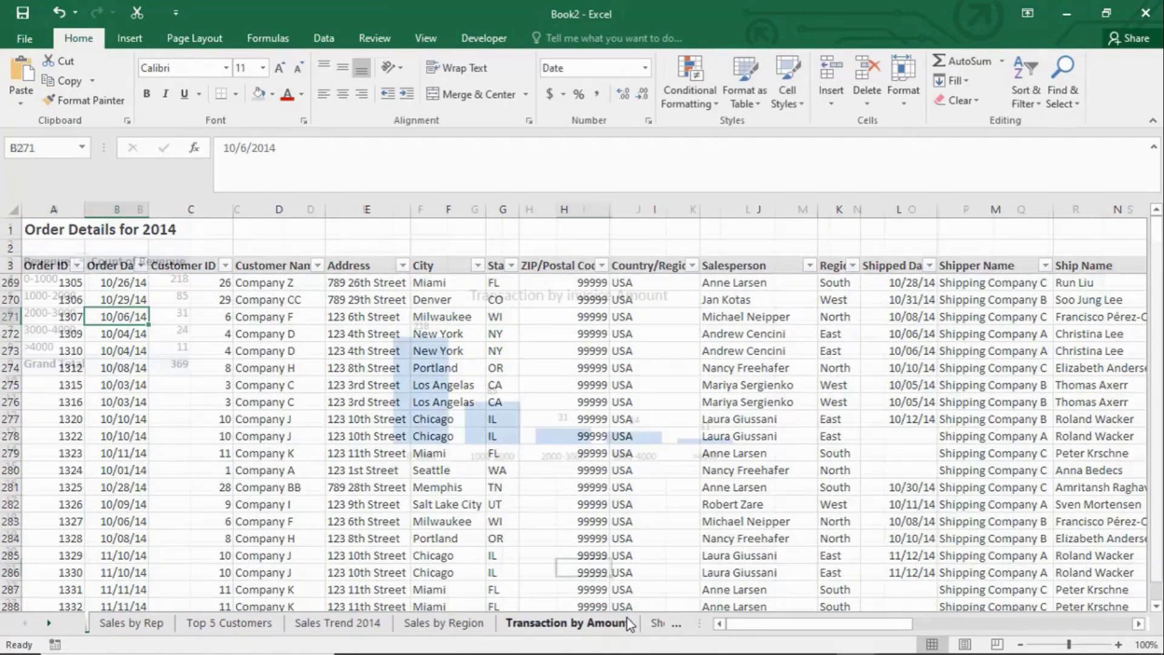
pyautogui.click(580, 623)
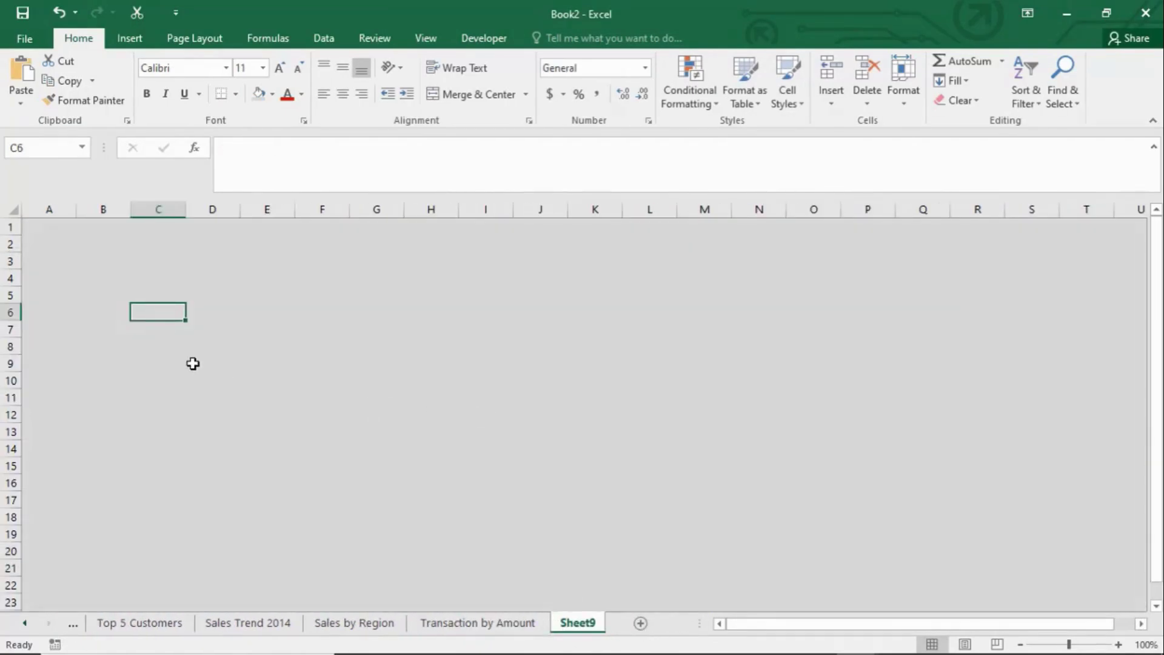
pyautogui.click(159, 416)
pyautogui.hotkey('ctrl', 'v')
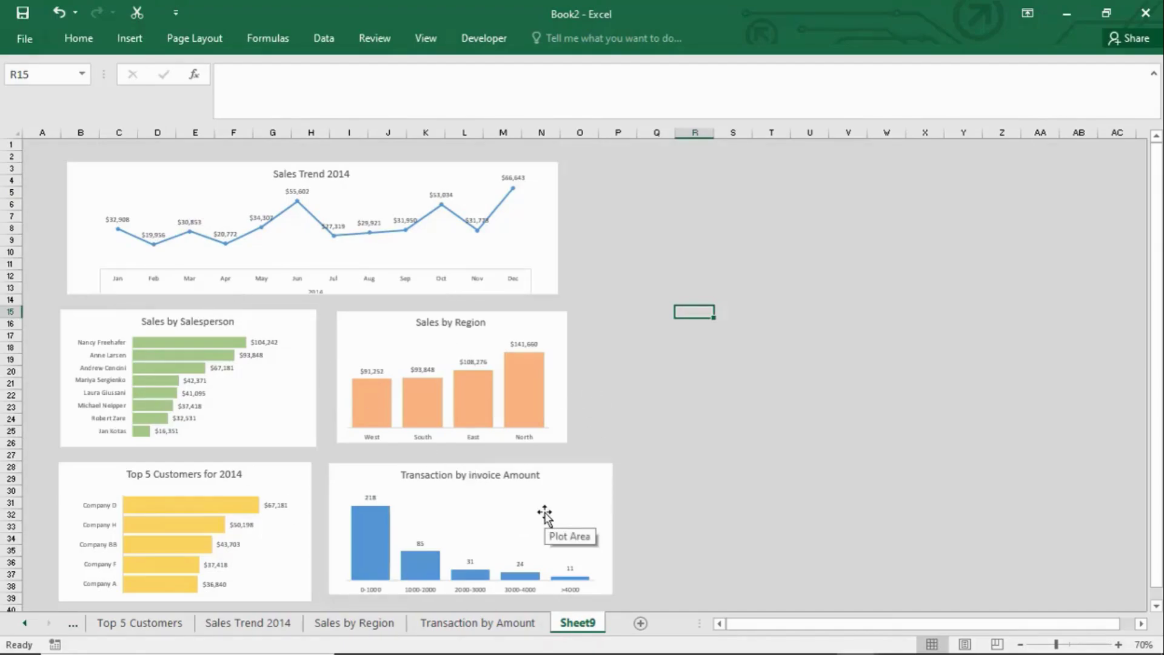
# Rename Sheet9, which holds the collected charts, as "Dashboard".
pyautogui.doubleClick(578, 623)
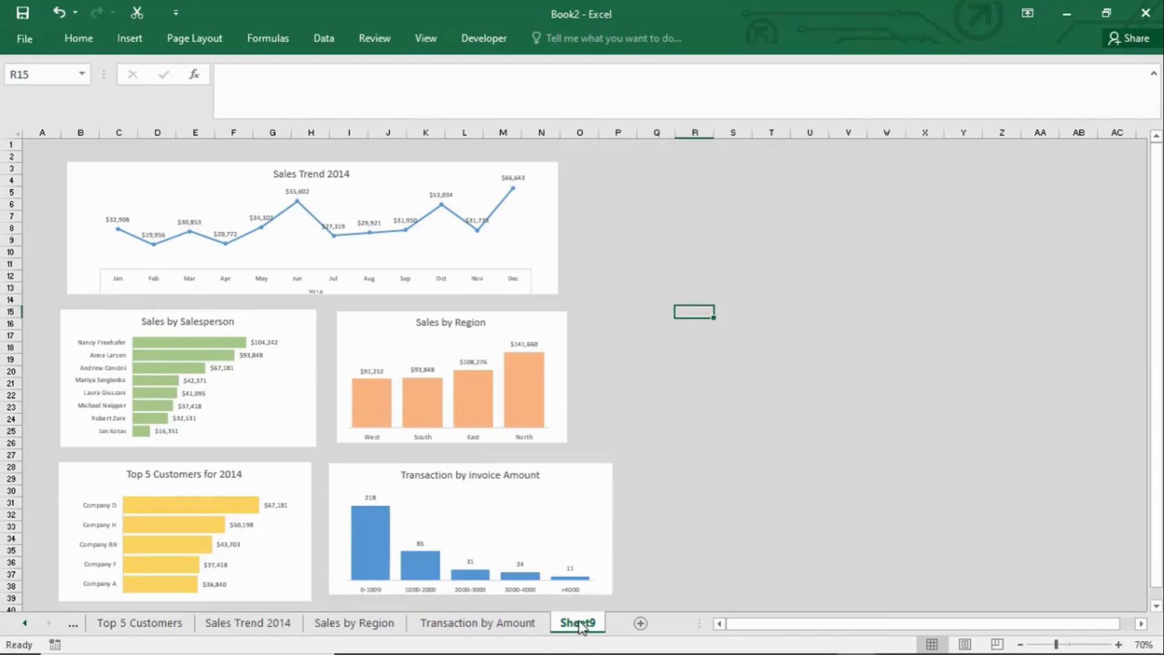
pyautogui.write('DAshb')
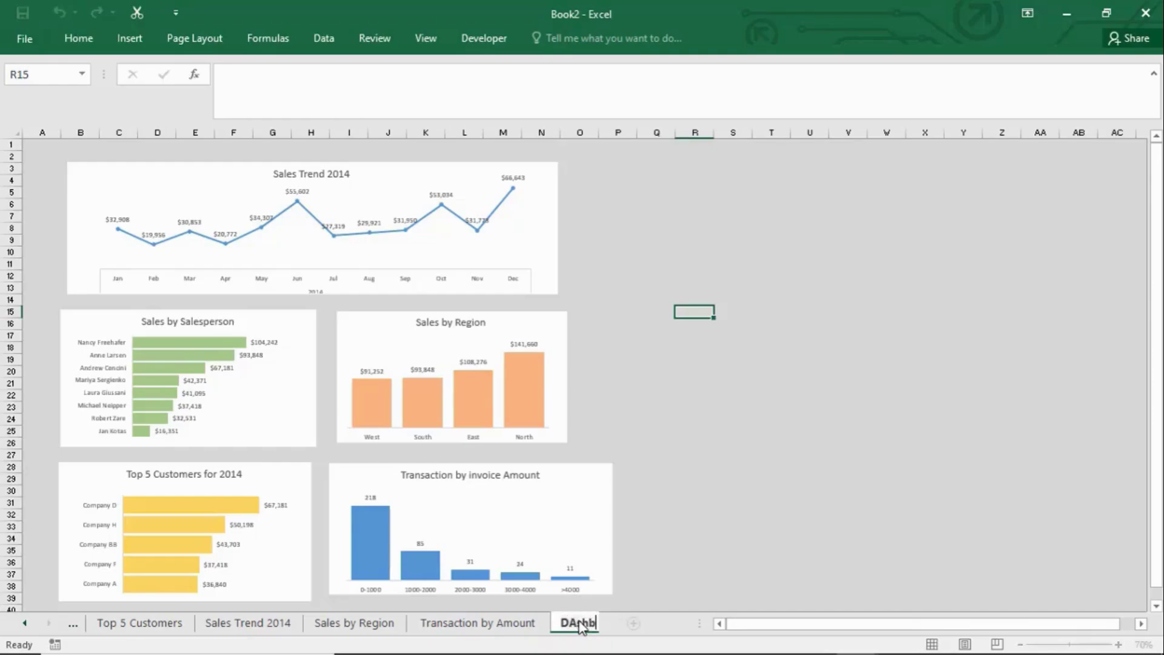
pyautogui.write('oard')
pyautogui.press('BackSpace')
pyautogui.press('BackSpace')
pyautogui.press('BackSpace')
pyautogui.press('BackSpace')
pyautogui.press('BackSpace')
pyautogui.press('BackSpace')
pyautogui.press('BackSpace')
pyautogui.press('BackSpace')
pyautogui.write('ashb')
pyautogui.click(660, 575)
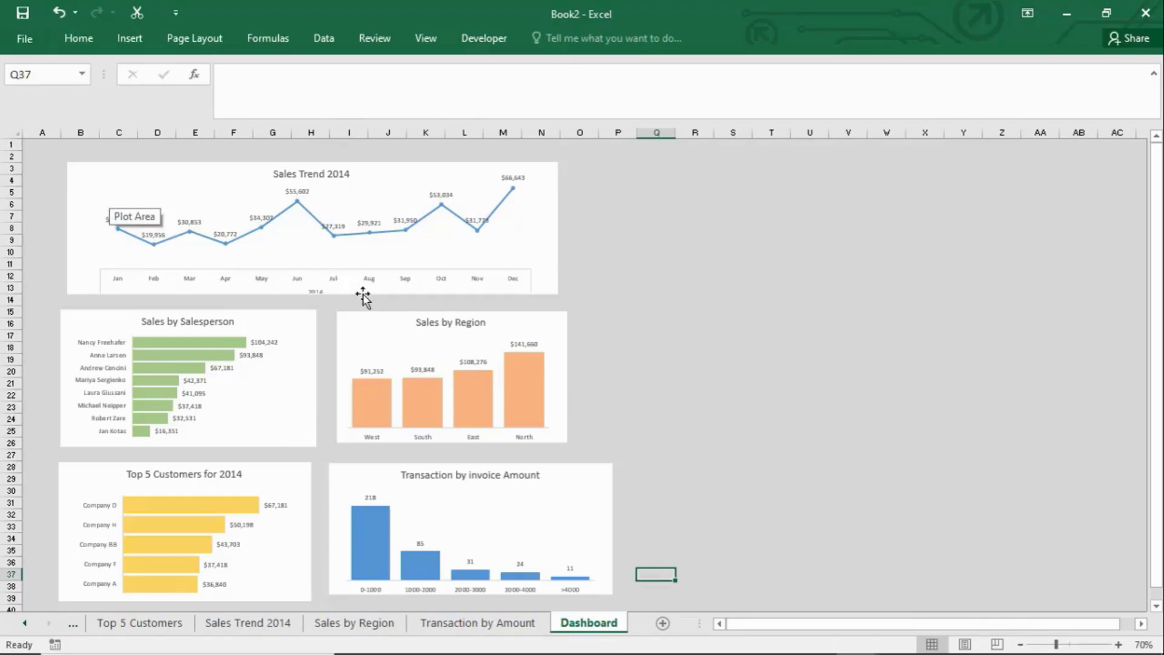
# Make the Sales Trend 2014 chart slightly taller and shift its plot area up to fit the year label below the months.
pyautogui.click(342, 295)
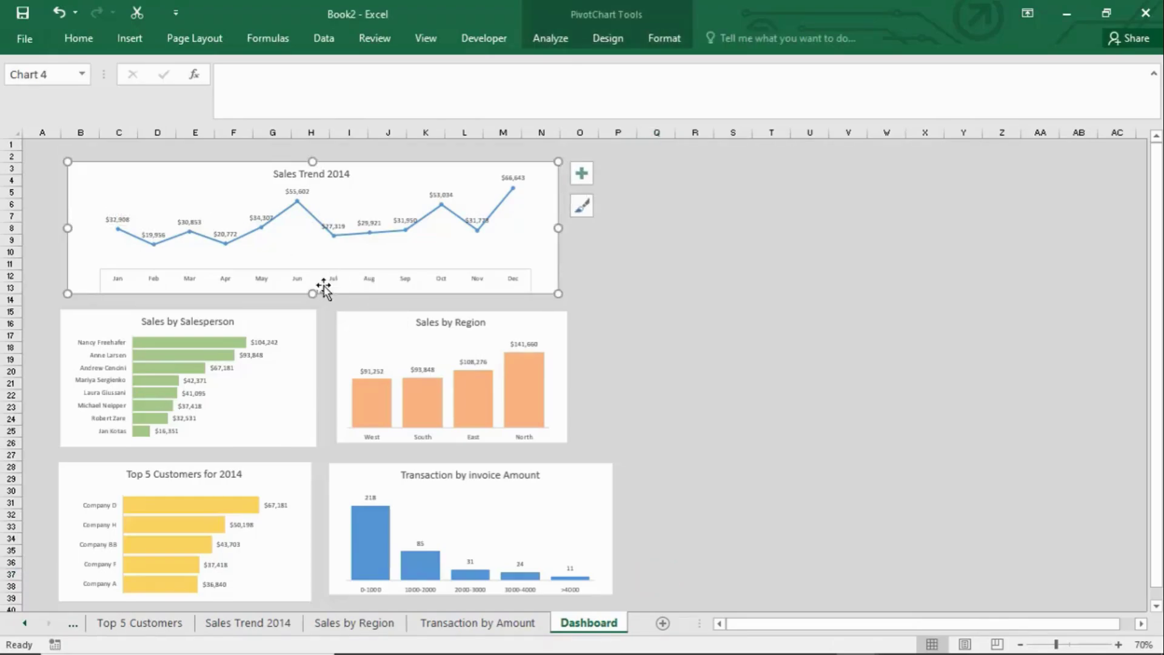
pyautogui.click(321, 275)
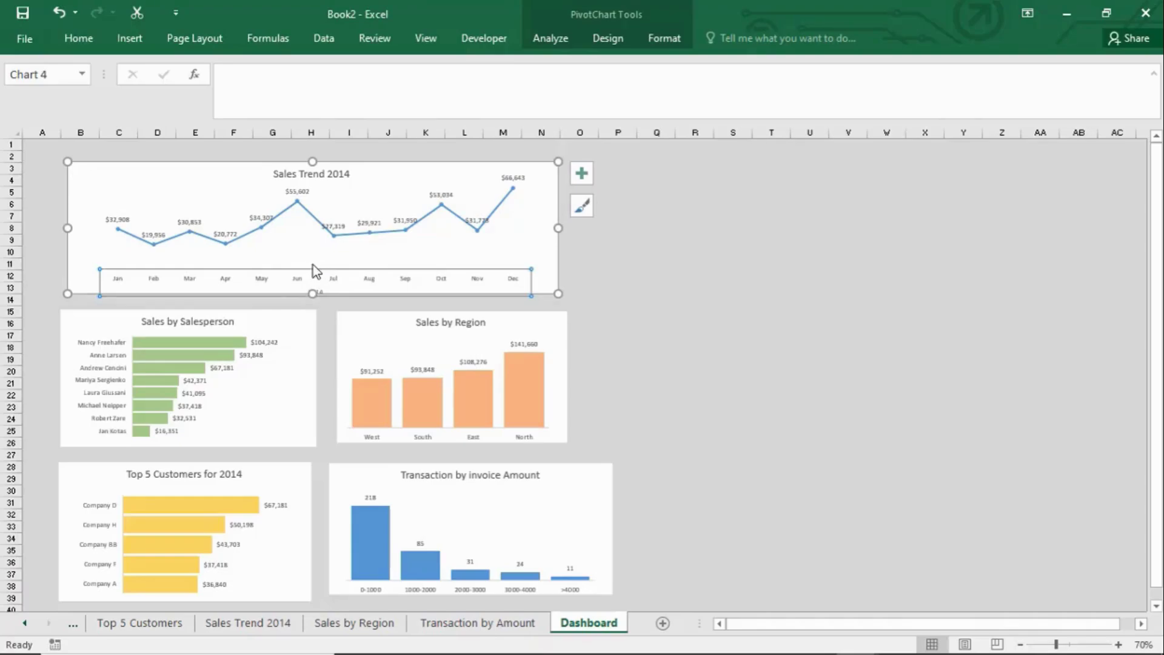
pyautogui.click(514, 218)
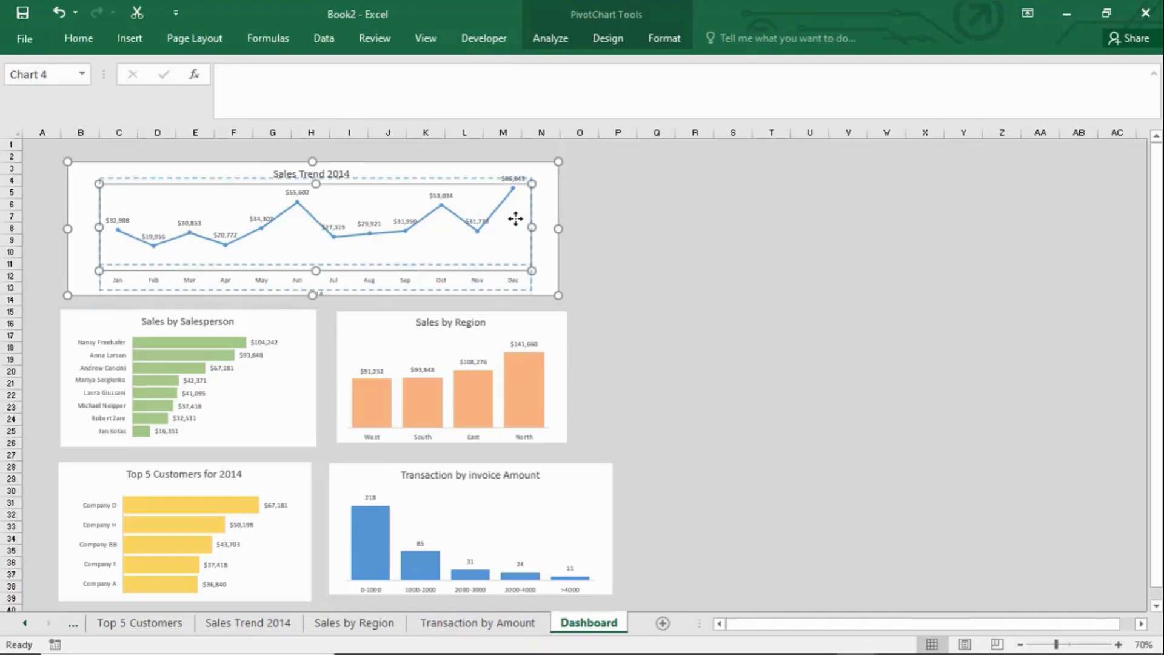
pyautogui.click(620, 278)
pyautogui.click(885, 407)
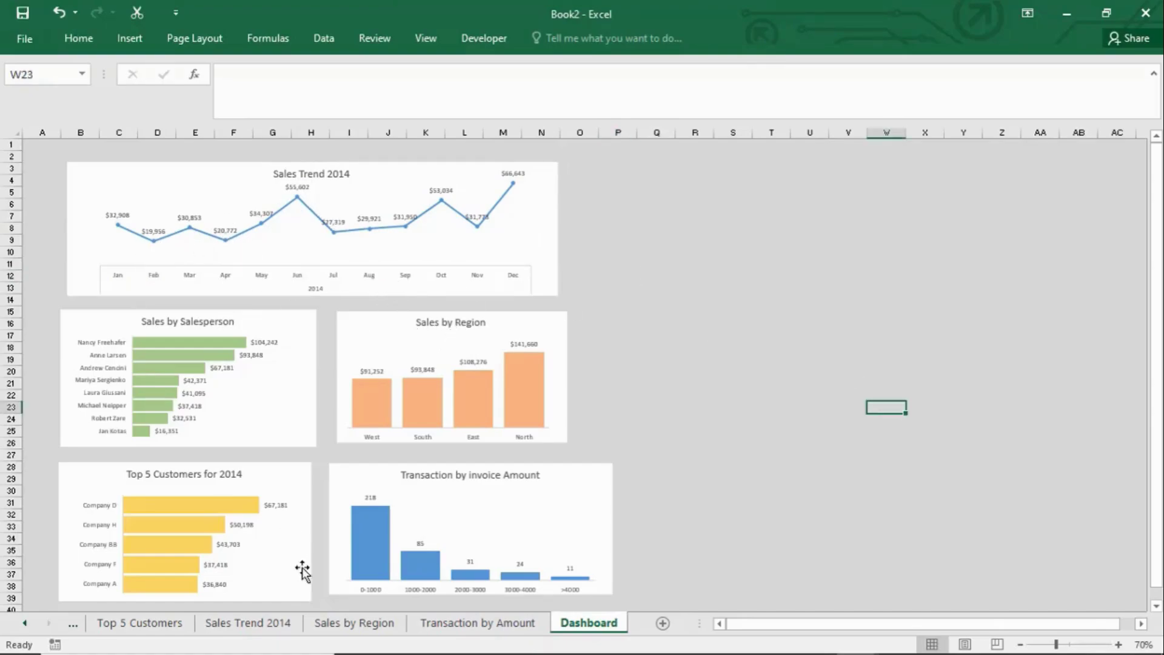
pyautogui.click(348, 623)
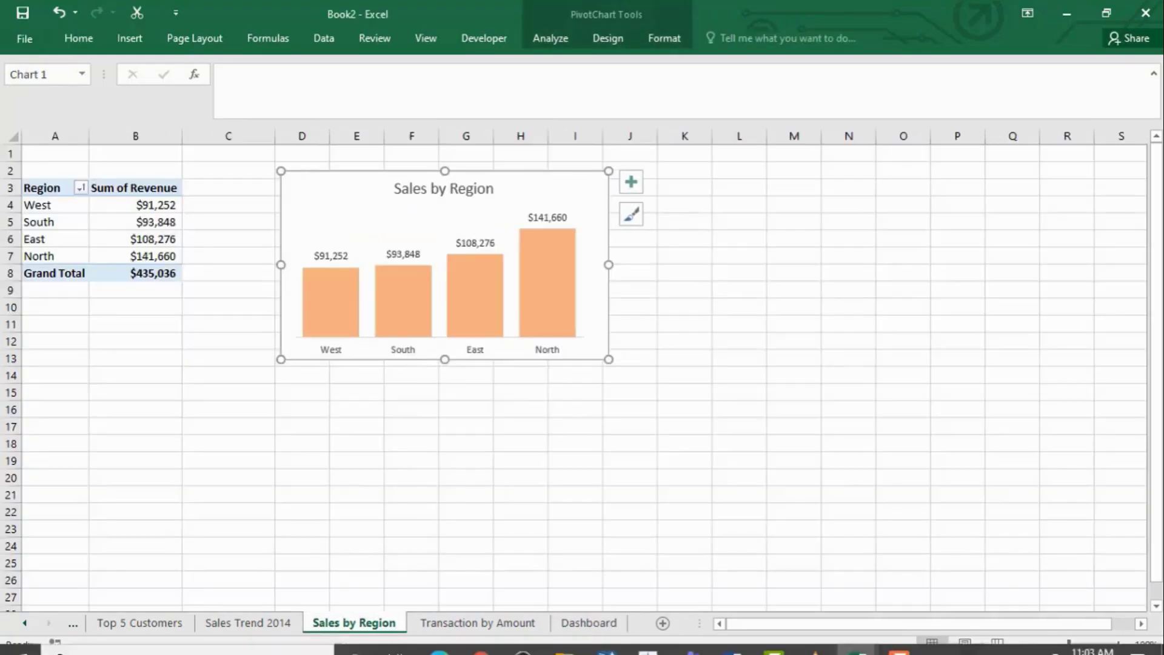
pyautogui.click(586, 623)
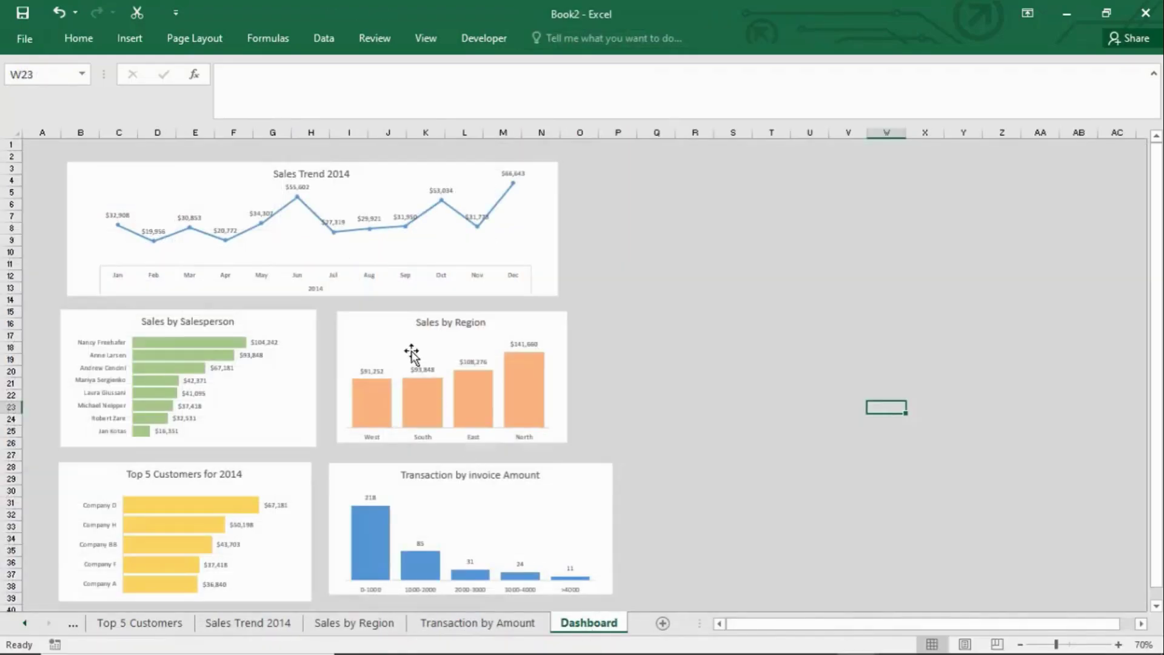
# Move the Sales by Region chart further right and align the Sales by Salesperson chart with the Sales Trend chart's left edge.
pyautogui.moveTo(485, 384)
pyautogui.click(376, 344)
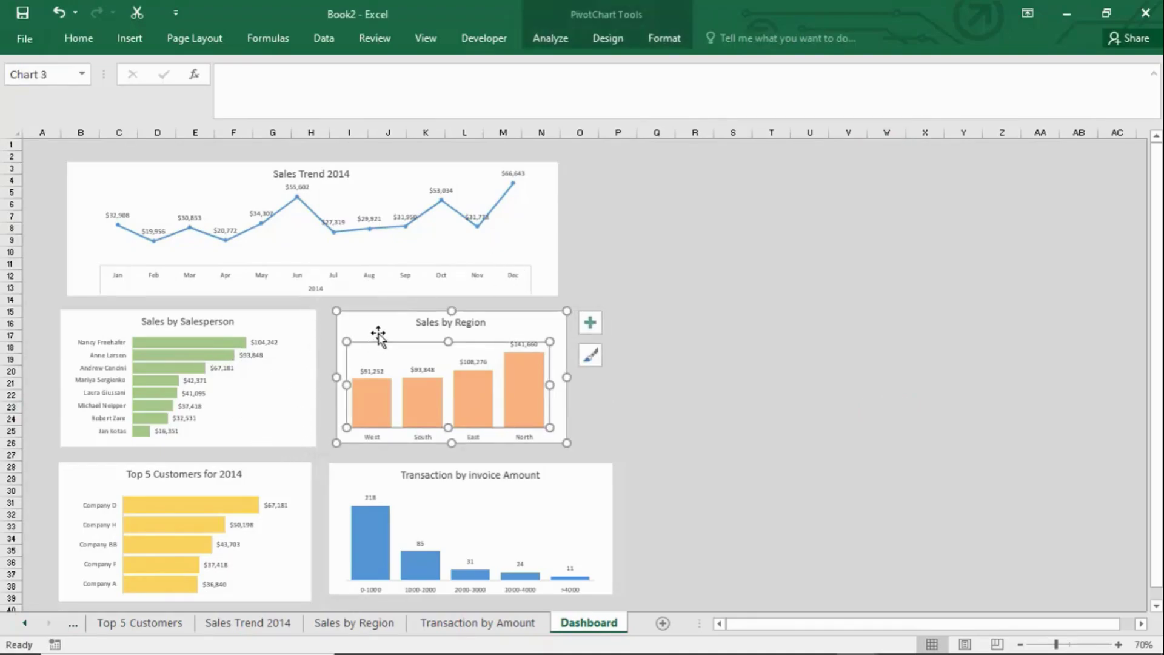
pyautogui.doubleClick(410, 322)
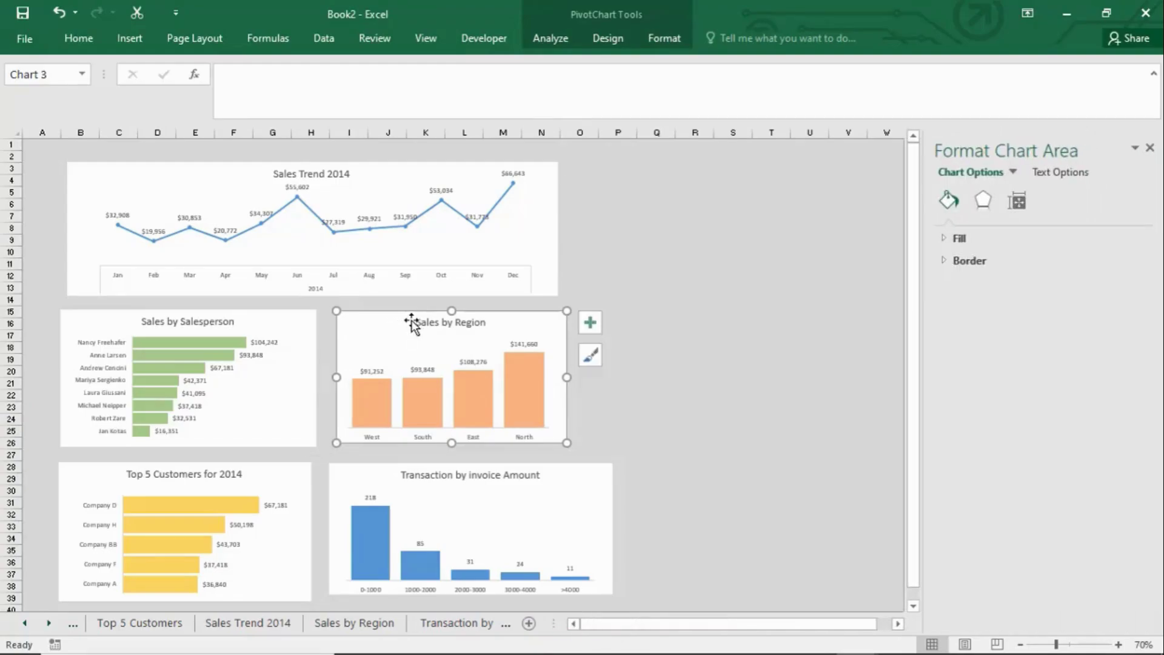
pyautogui.moveTo(400, 322); pyautogui.dragTo(438, 324)
pyautogui.click(271, 324)
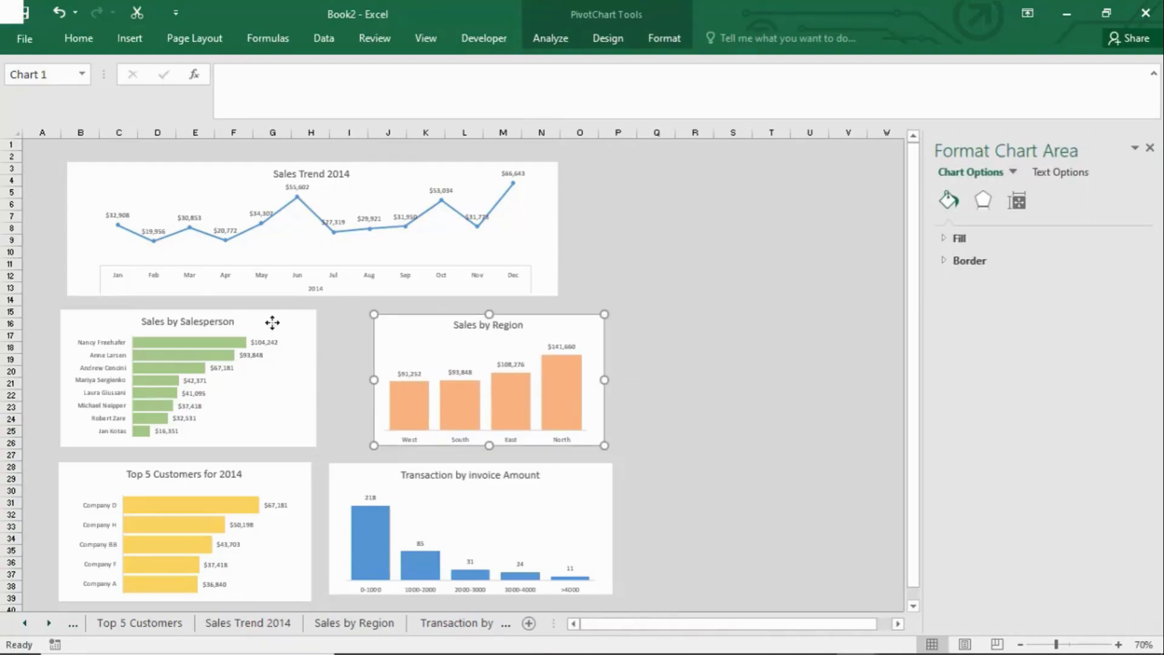
pyautogui.moveTo(274, 323); pyautogui.dragTo(279, 320)
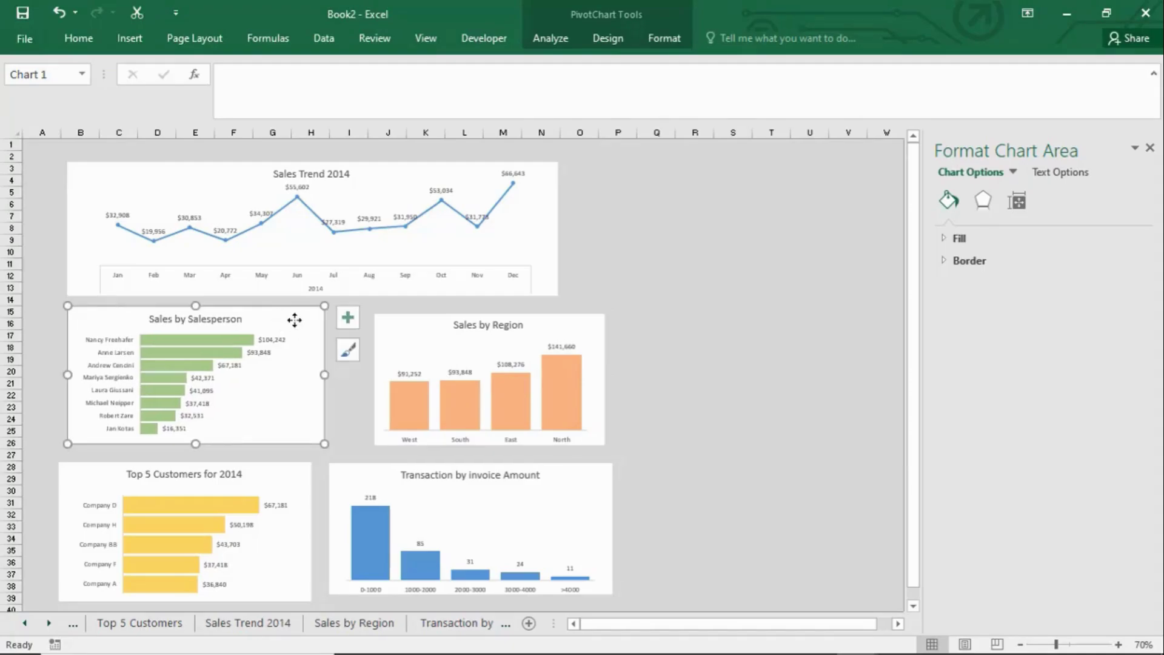
# Bring up the PivotChart analysis commands for the Sales by Salesperson chart.
pyautogui.click(605, 40)
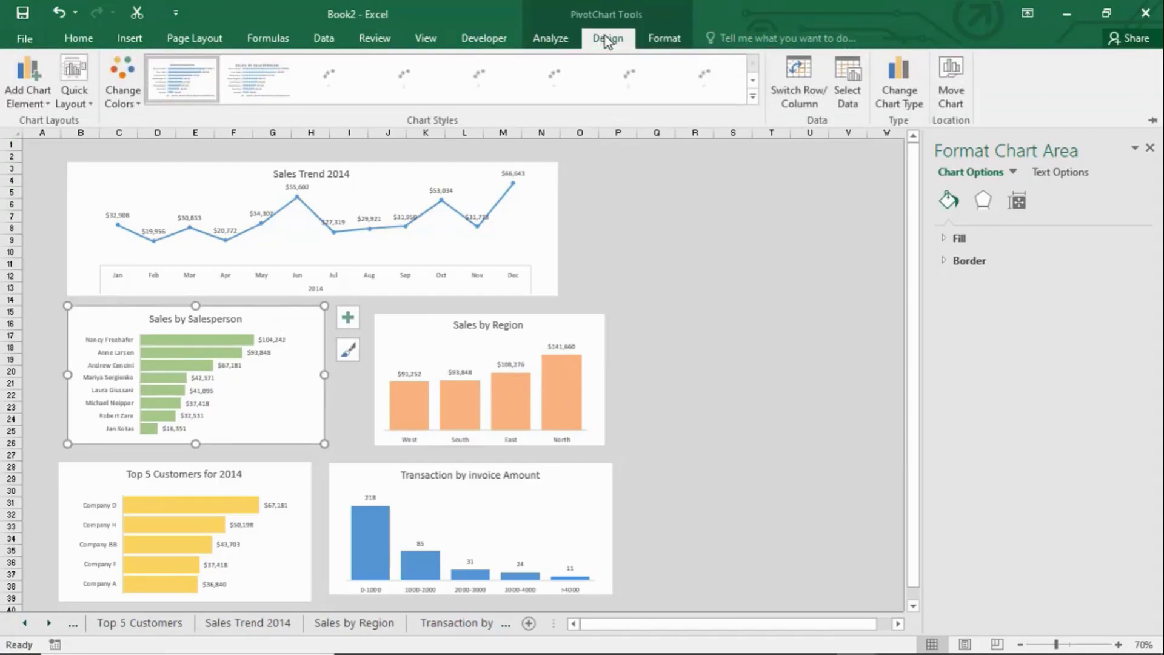
pyautogui.click(563, 42)
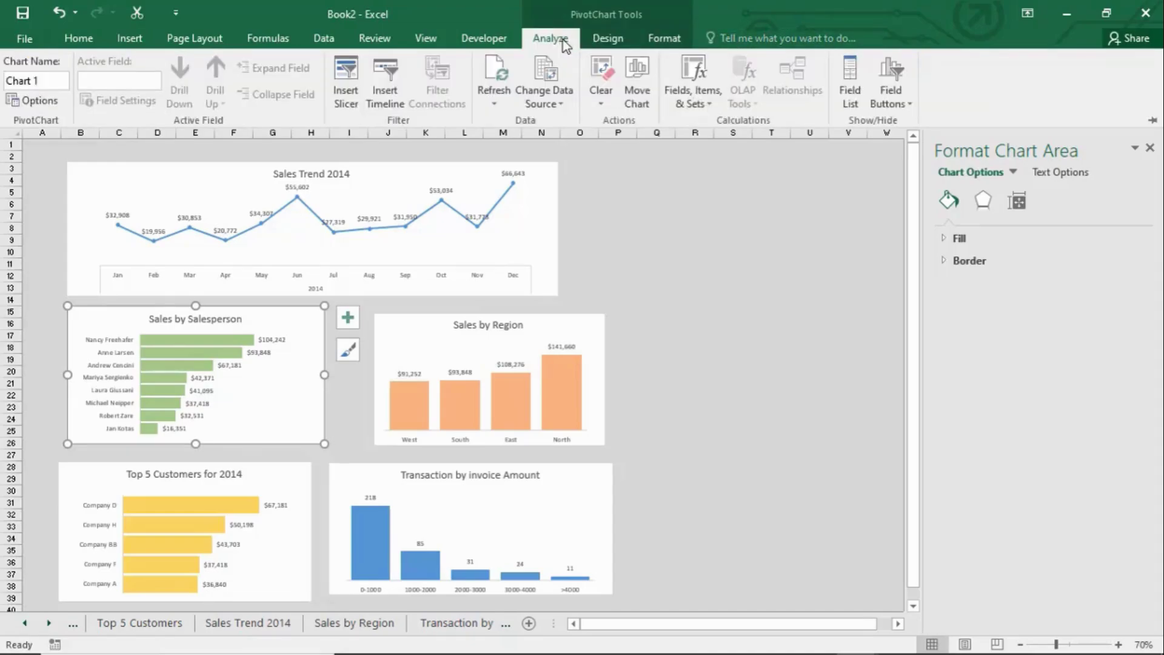
# Resize the Sales by Salesperson chart to 3.5" wide and 2" high.
pyautogui.click(604, 39)
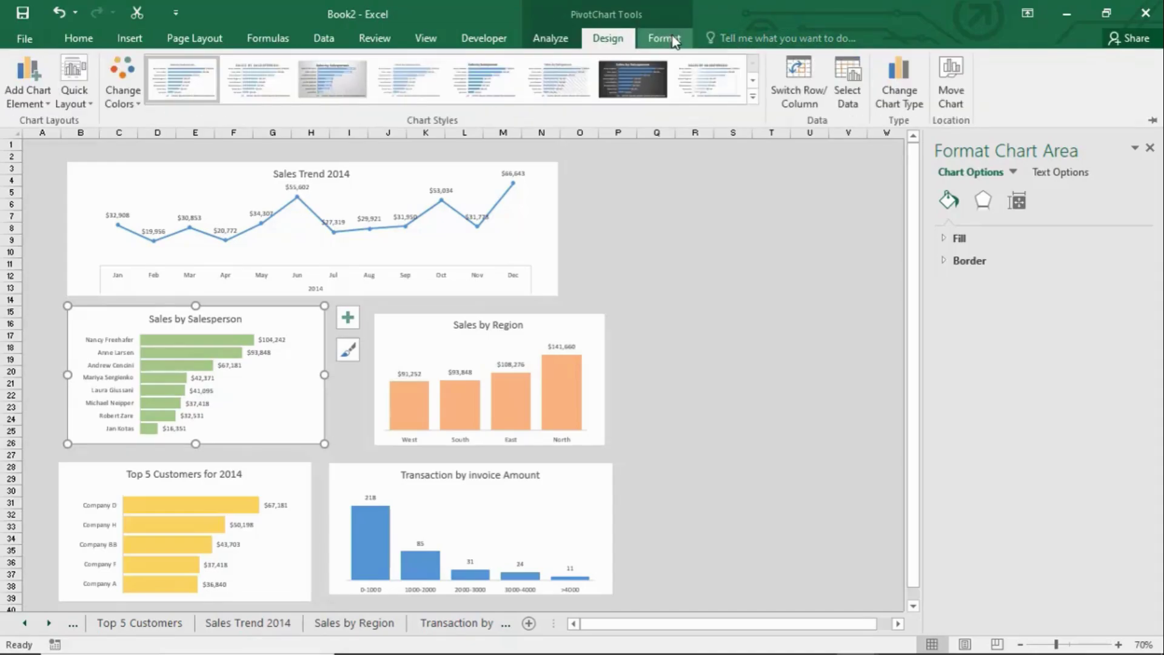
pyautogui.click(673, 40)
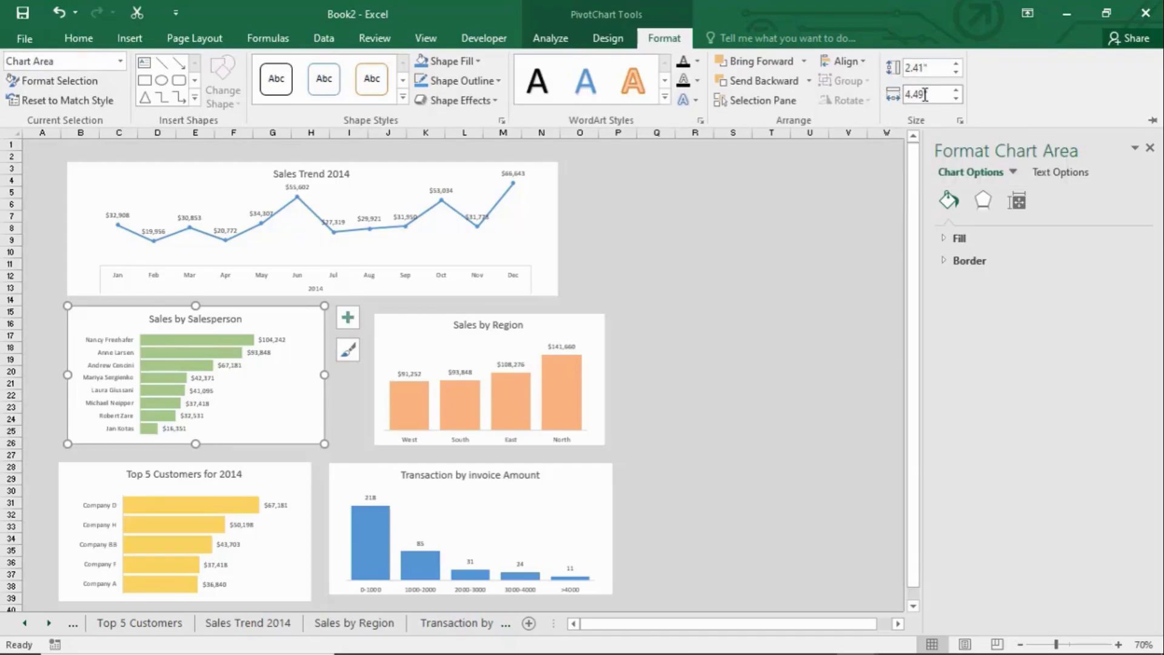
pyautogui.click(924, 95)
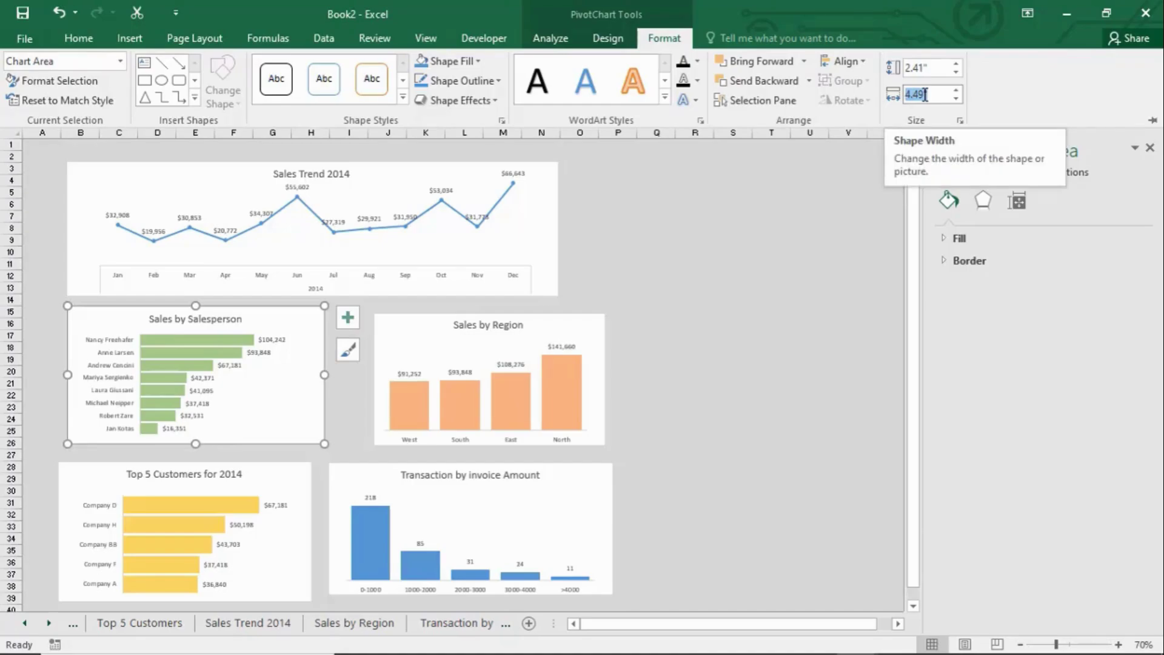
pyautogui.write('3')
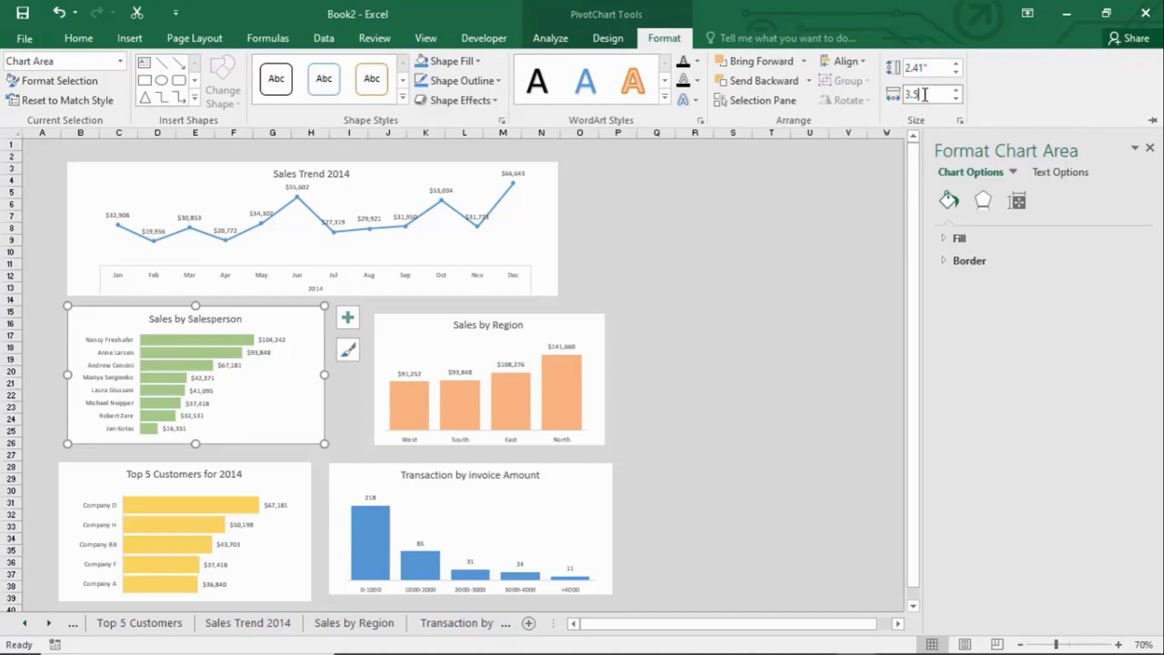
pyautogui.write('.5')
pyautogui.click(922, 68)
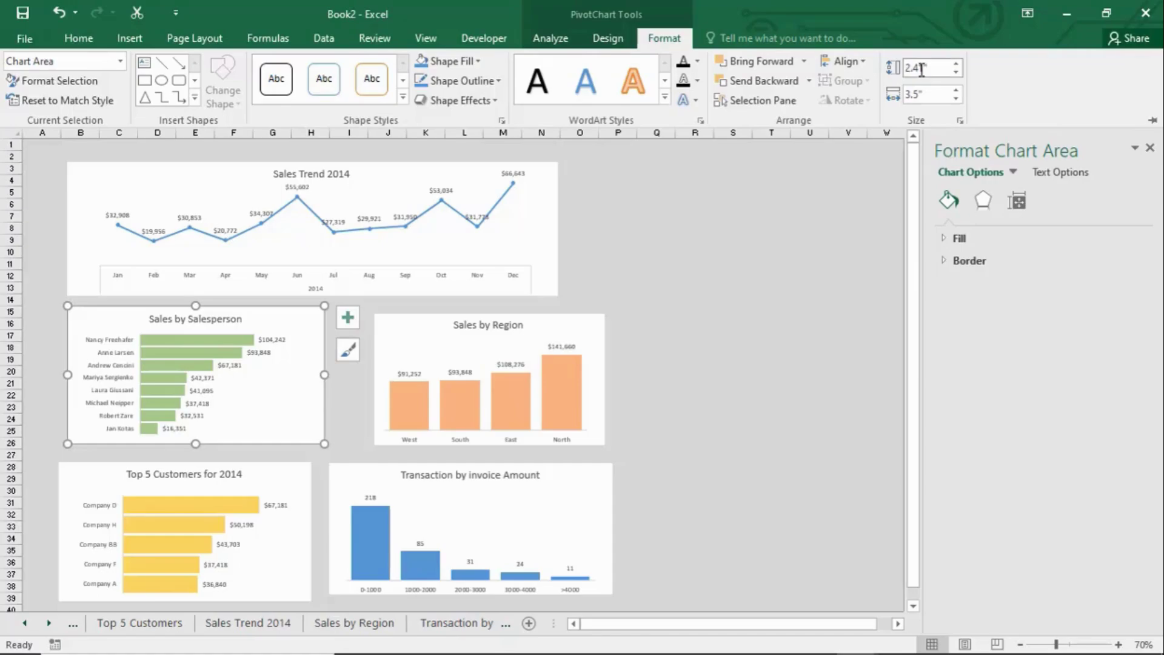
pyautogui.click(921, 68)
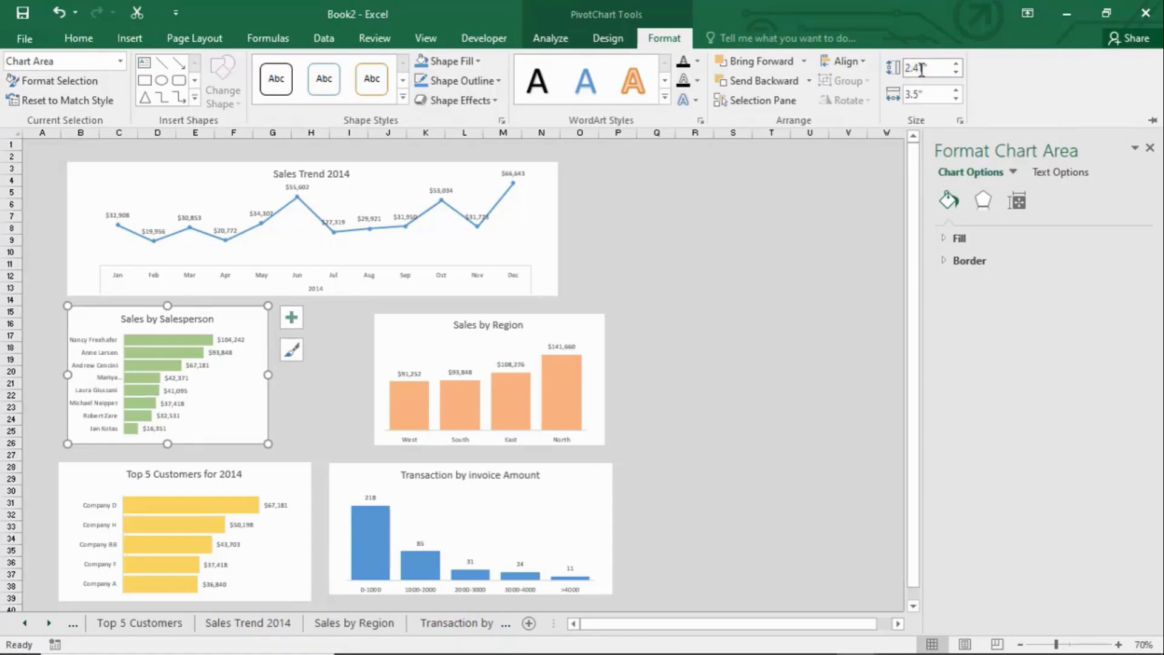
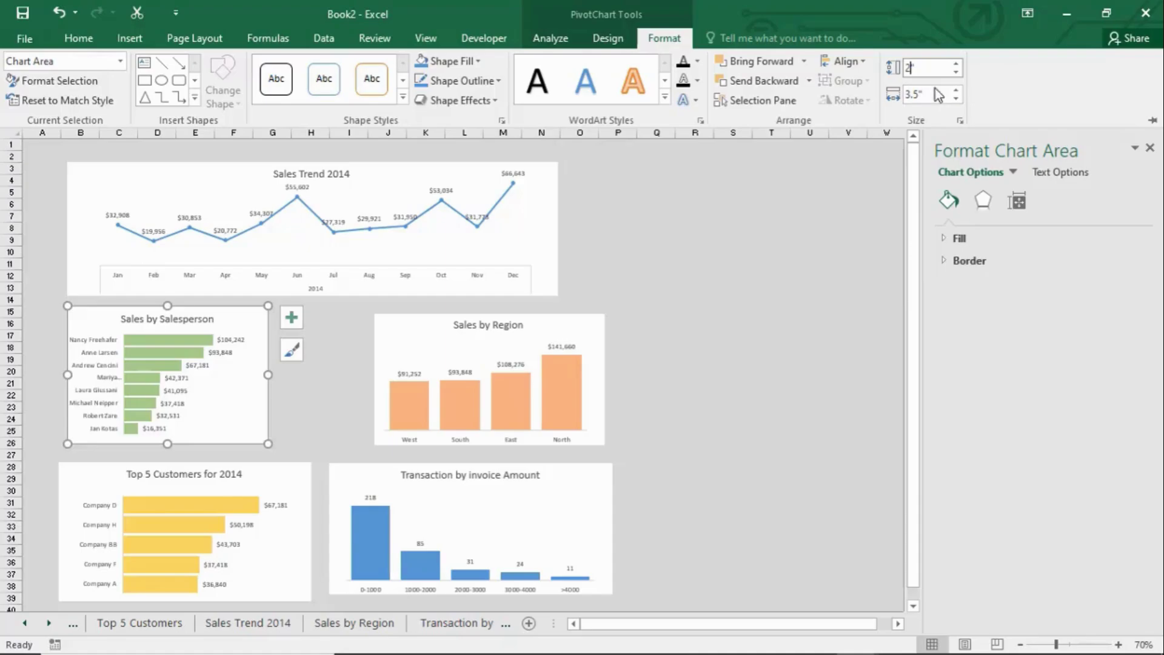
pyautogui.press('Return')
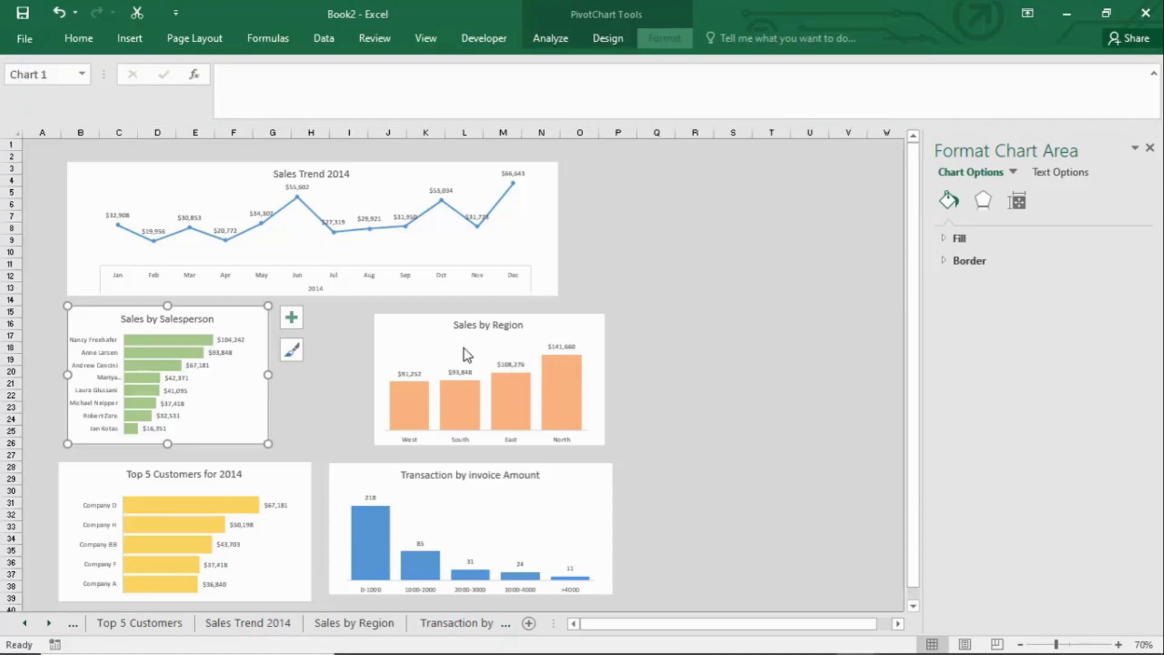
# Resize the Sales by Region, Top 5 Customers for 2014 and Transaction by invoice Amount charts together to 2" high and 3.5" wide.
pyautogui.click(414, 335)
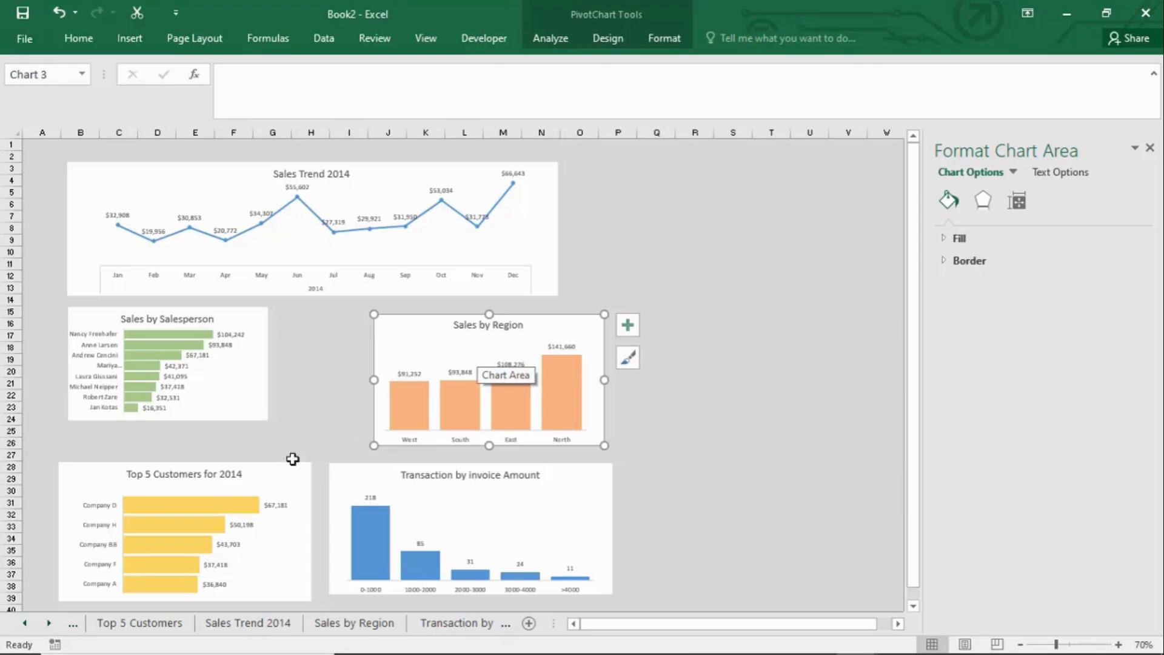
pyautogui.keyDown('ctrl'); pyautogui.click(281, 484); pyautogui.keyUp('ctrl')
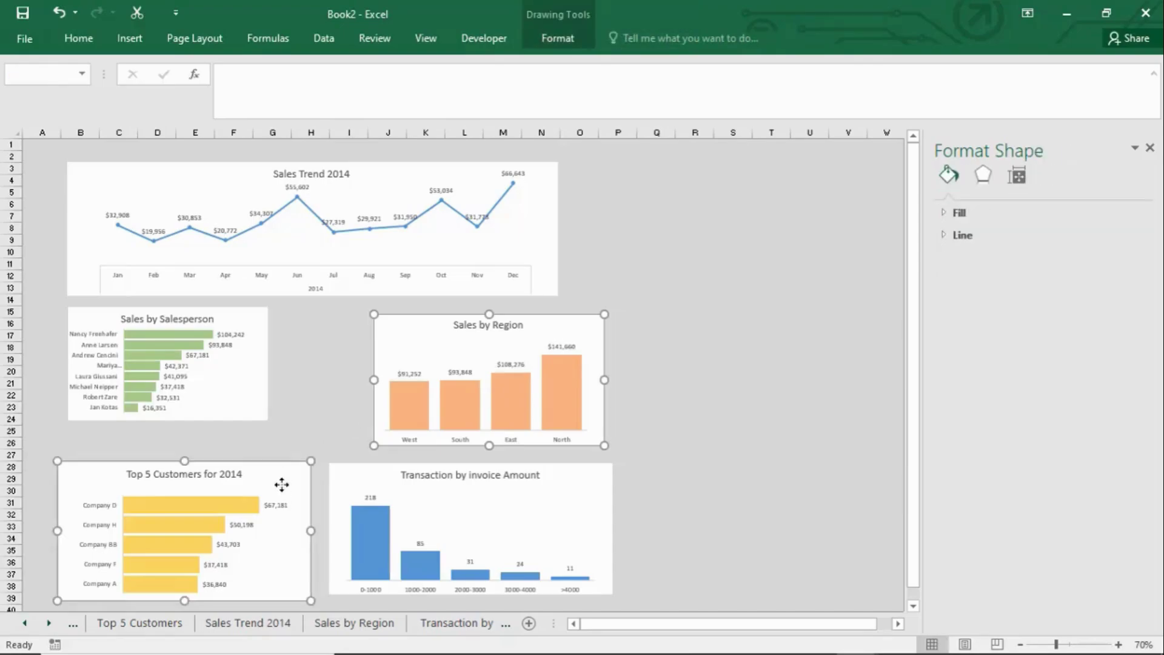
pyautogui.keyDown('ctrl'); pyautogui.click(507, 497); pyautogui.keyUp('ctrl')
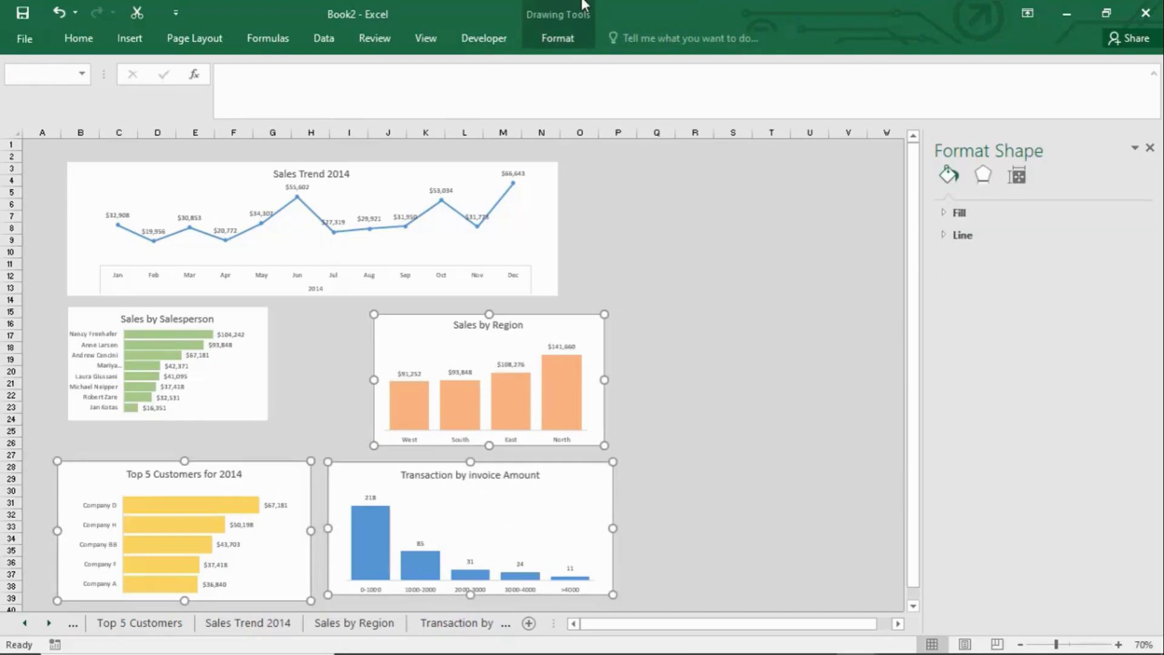
pyautogui.click(565, 32)
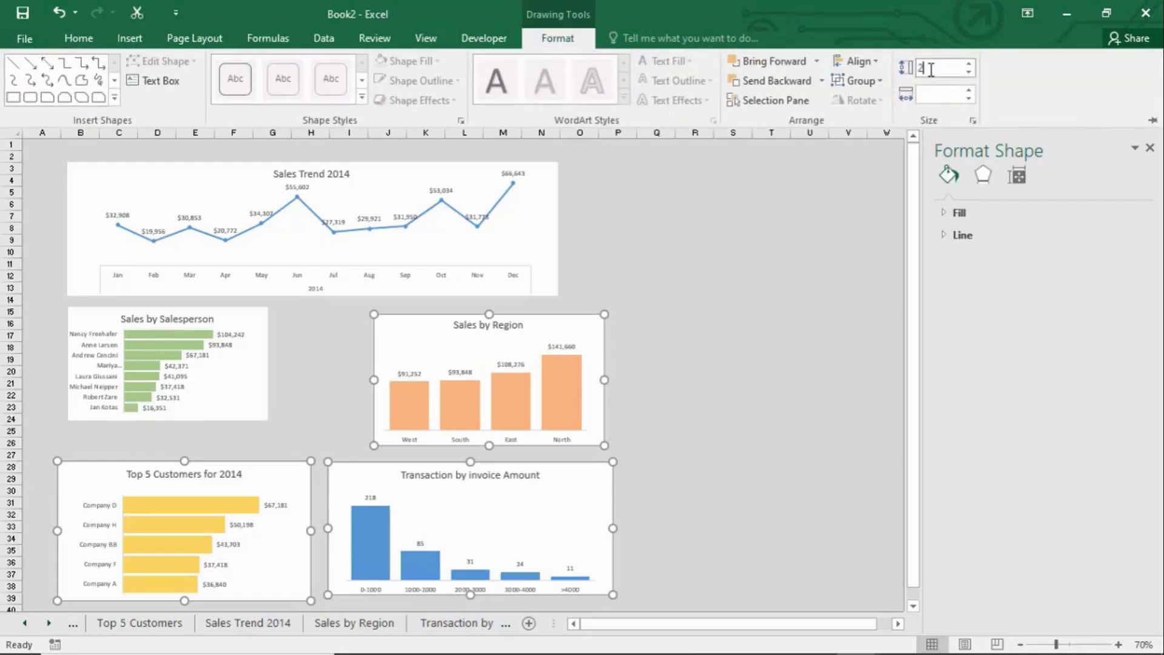
pyautogui.click(926, 94)
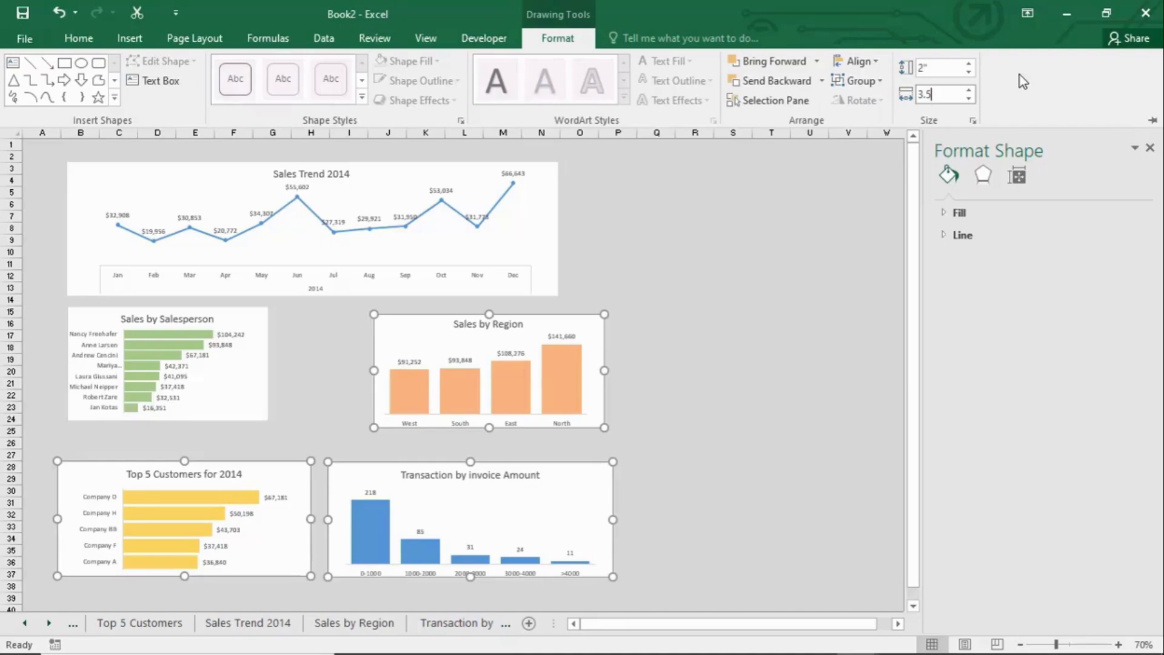
pyautogui.press('Return')
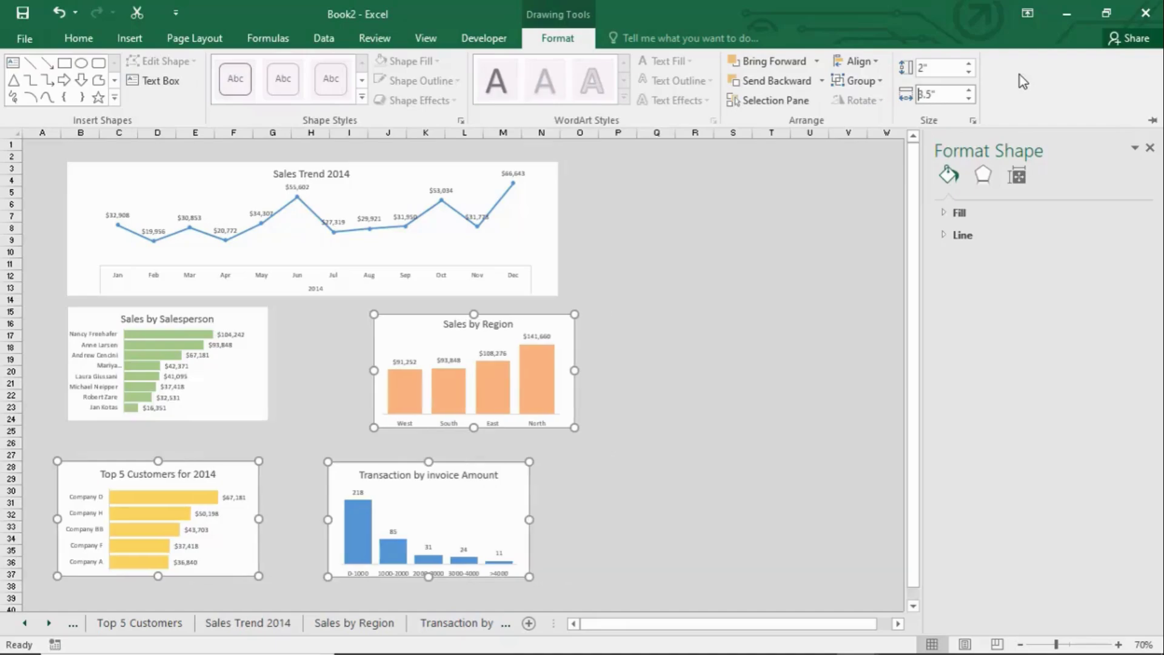
# Move the Sales by Region chart directly beside the Sales by Salesperson chart, aligned with its top edge and leaving a narrow gap.
pyautogui.click(432, 340)
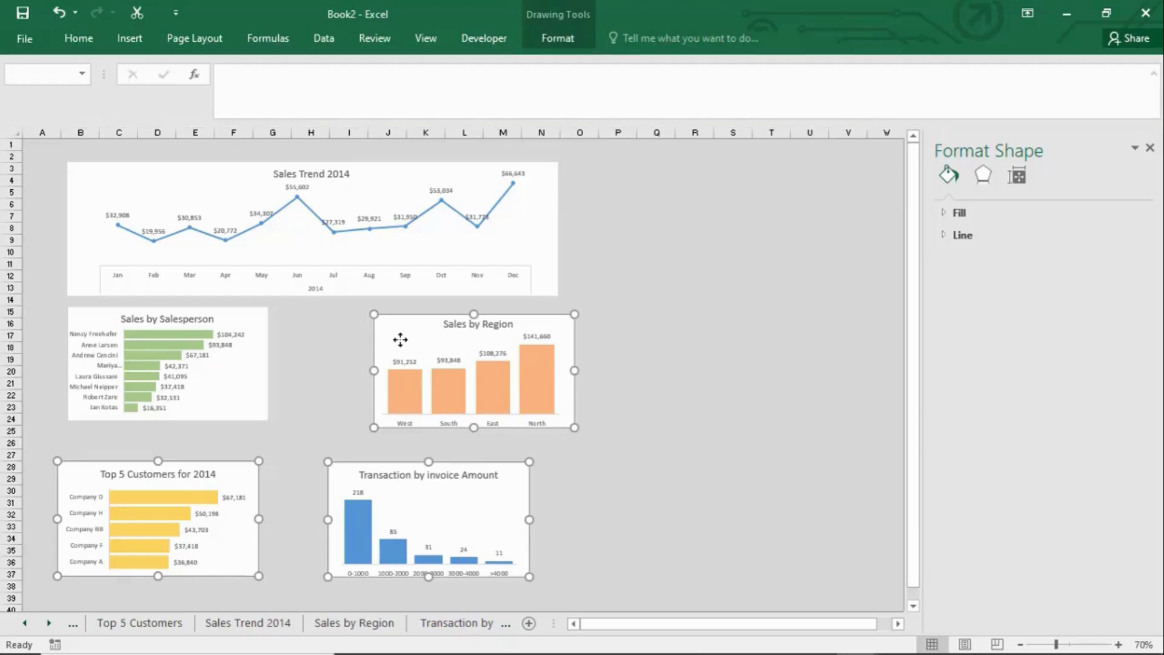
pyautogui.moveTo(403, 337)
pyautogui.mouseDown()
pyautogui.moveTo(356, 332)
pyautogui.moveTo(414, 331)
pyautogui.mouseUp()
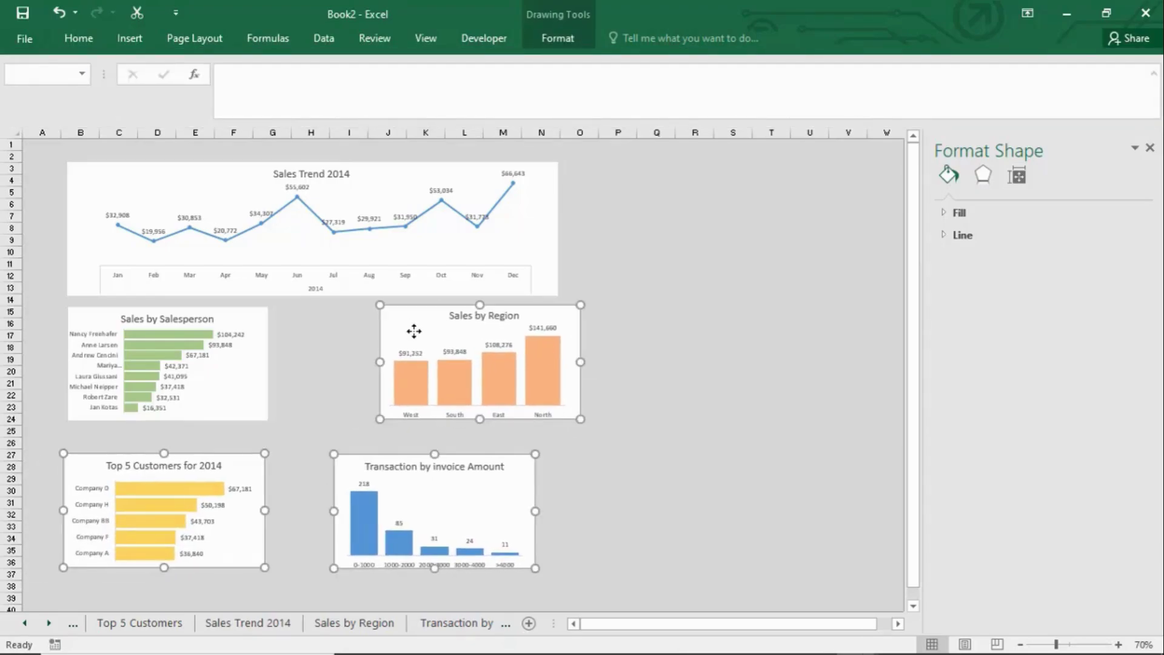
pyautogui.click(695, 331)
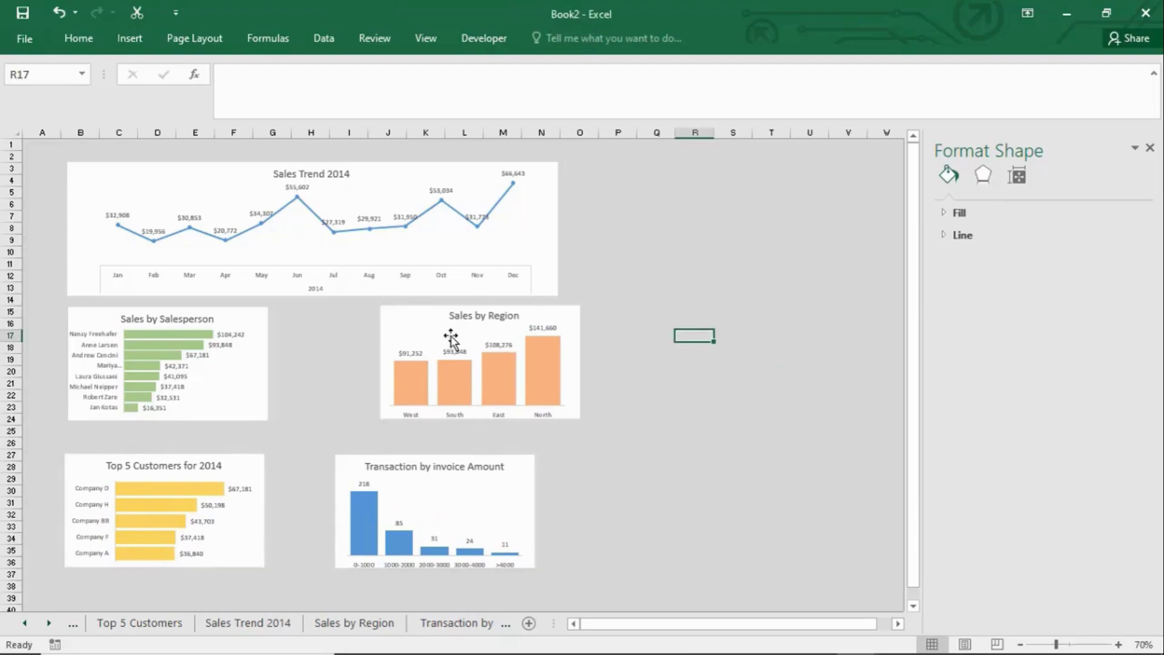
pyautogui.click(428, 330)
pyautogui.moveTo(427, 329); pyautogui.dragTo(325, 327)
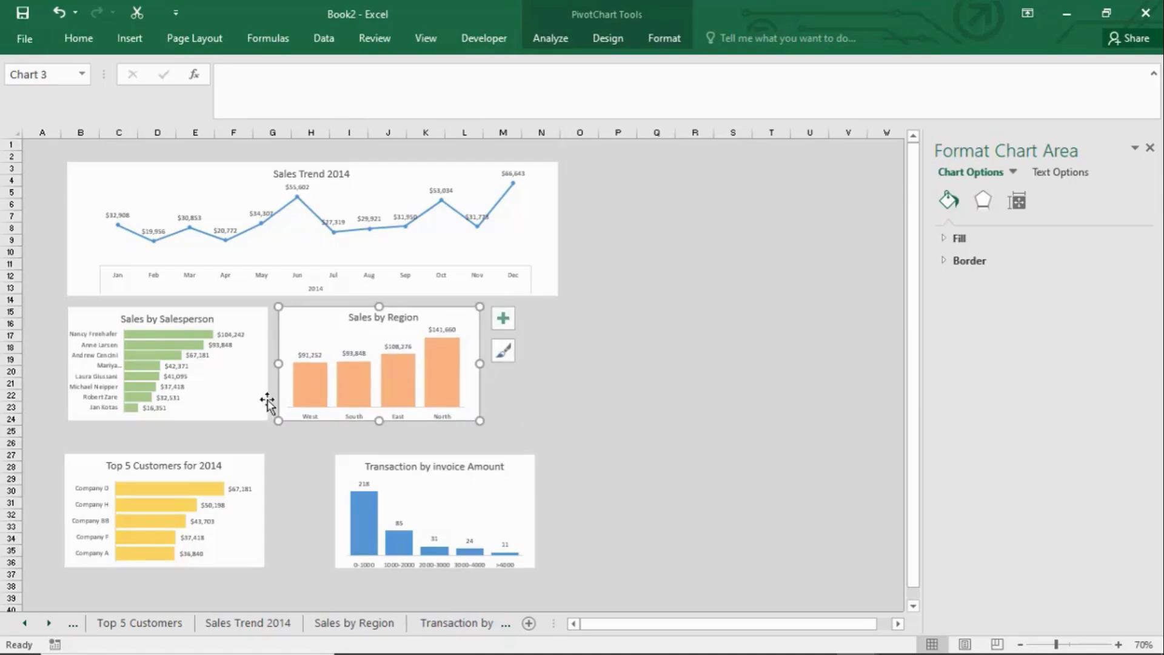
# Place the Top 5 Customers chart directly under Sales by Salesperson and the Transaction by invoice Amount chart under Sales by Region.
pyautogui.click(244, 455)
pyautogui.moveTo(245, 456); pyautogui.dragTo(245, 439)
pyautogui.click(494, 490)
pyautogui.click(516, 477)
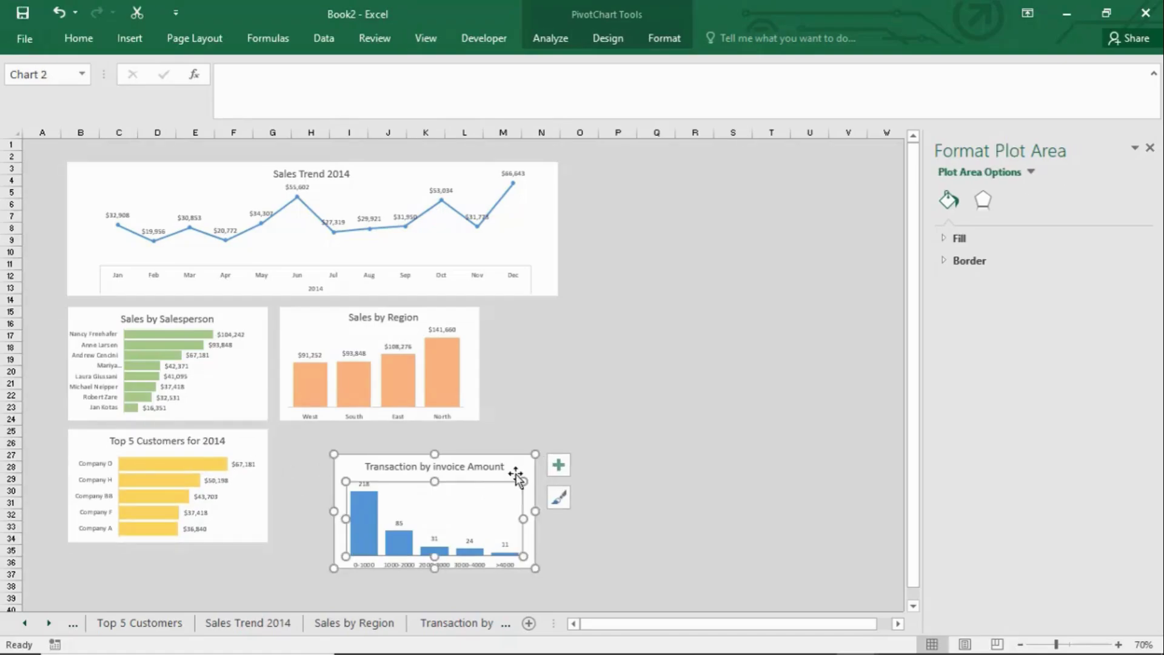
pyautogui.moveTo(512, 467); pyautogui.dragTo(458, 442)
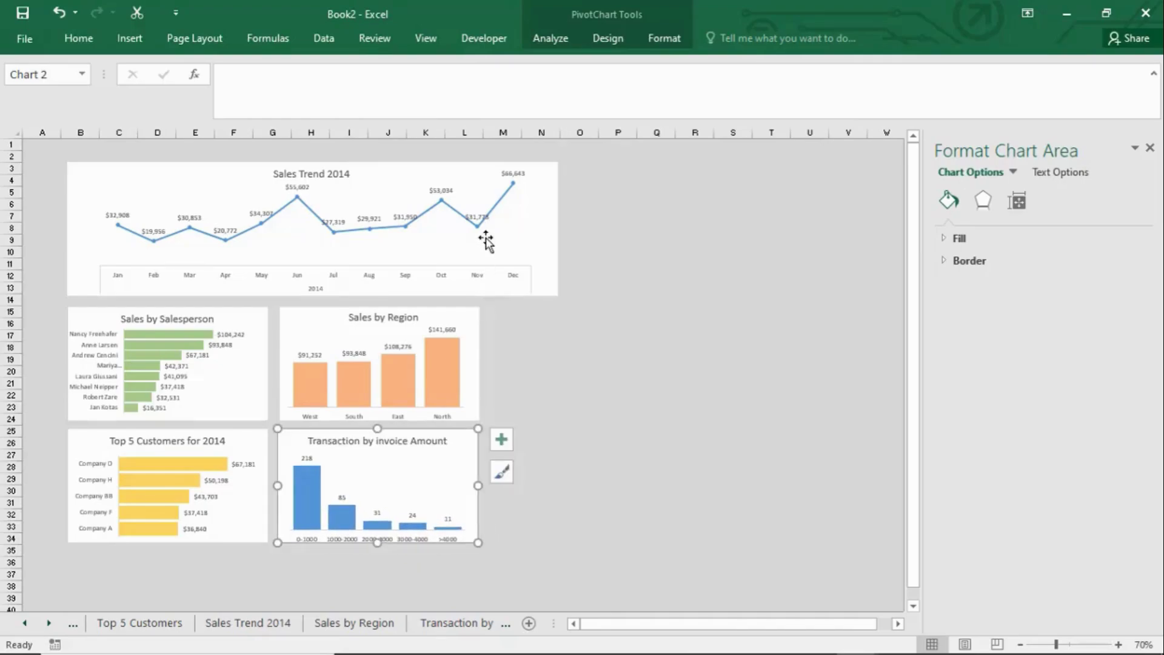
# Narrow the Sales Trend 2014 chart so its right edge lines up with the Sales by Region chart, and deselect it.
pyautogui.click(538, 252)
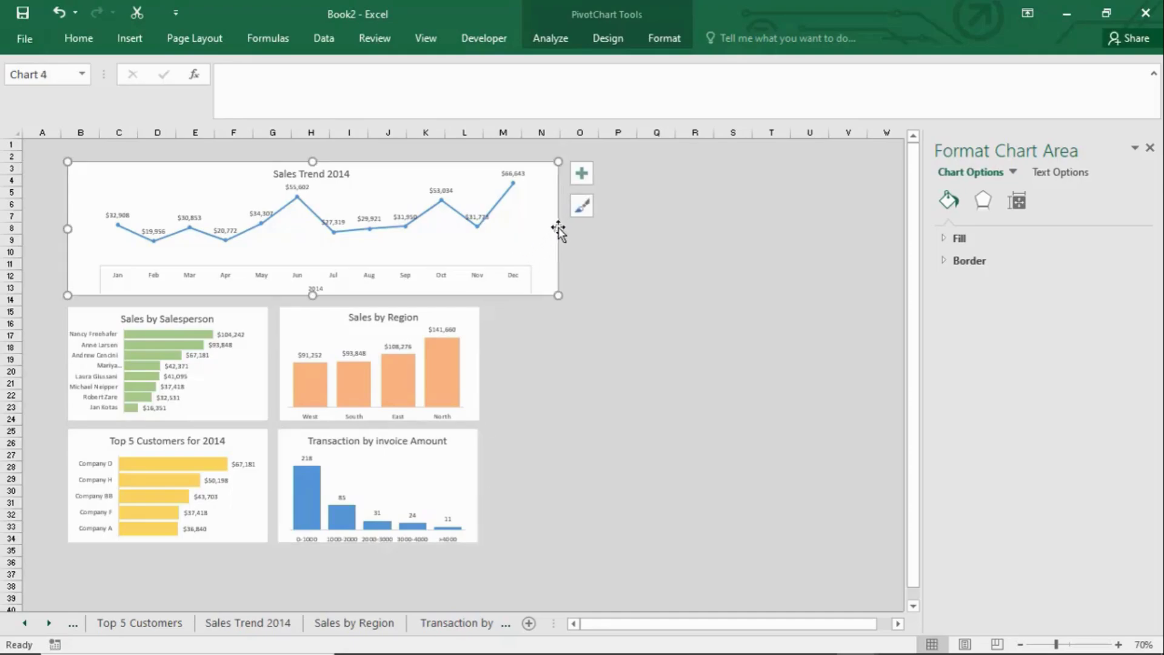
pyautogui.moveTo(550, 228); pyautogui.dragTo(479, 241)
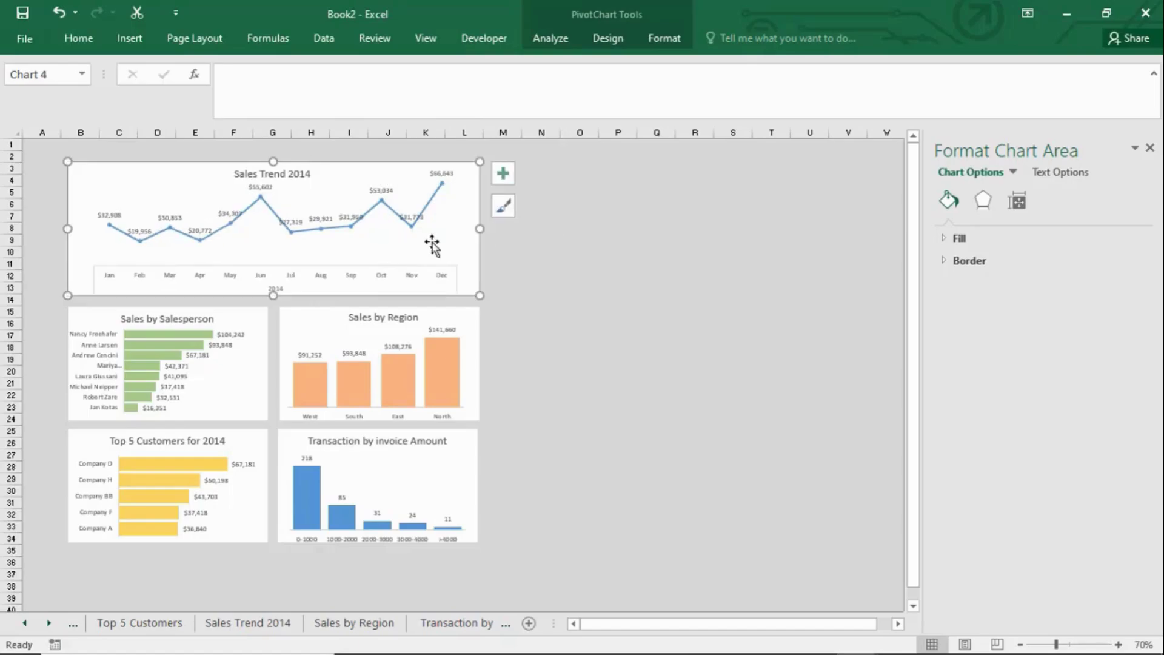
pyautogui.click(45, 255)
pyautogui.click(494, 406)
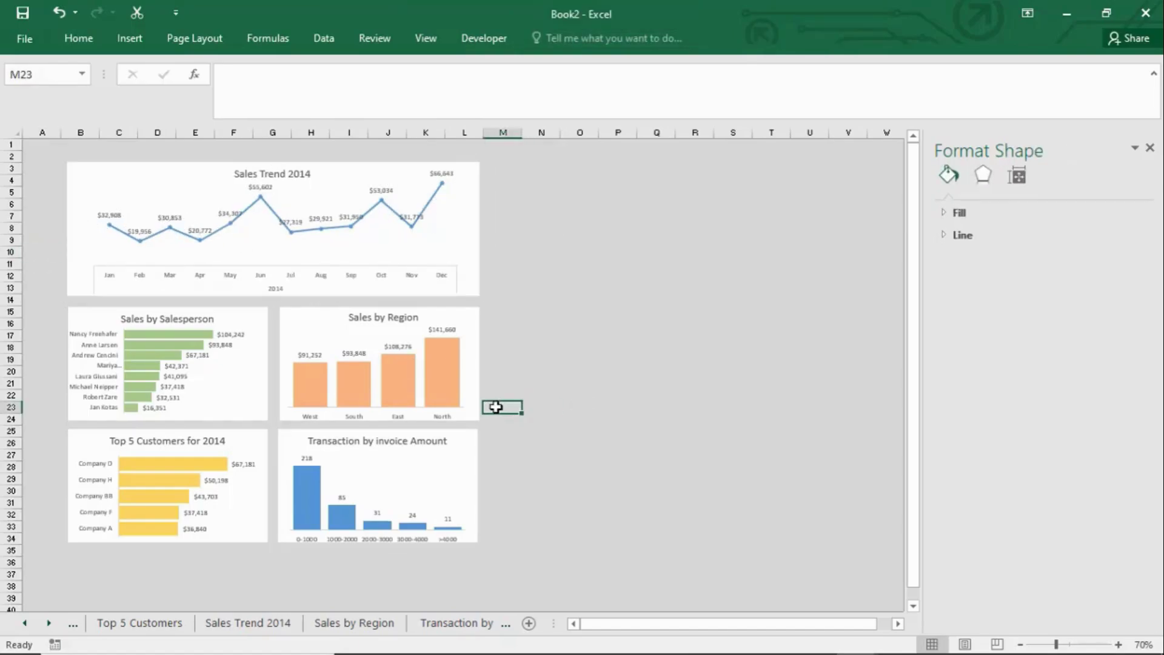
# Select all five charts and shift them together about two rows down and slightly left, so Sales Trend 2014 starts near row 5.
pyautogui.click(125, 190)
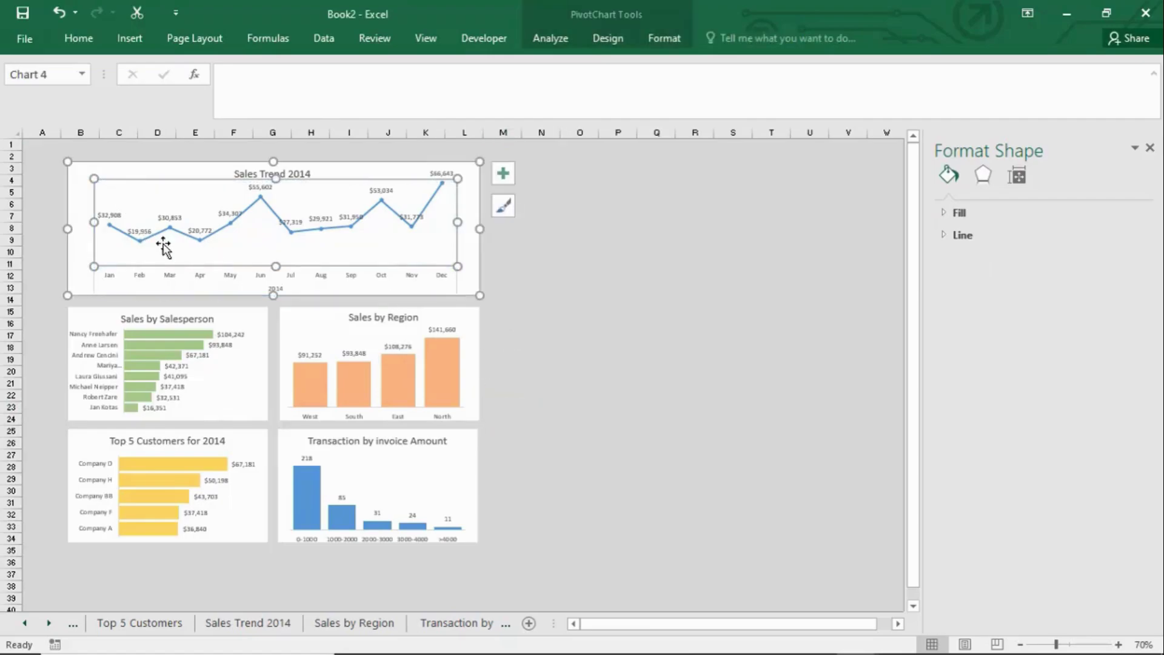
pyautogui.click(78, 209)
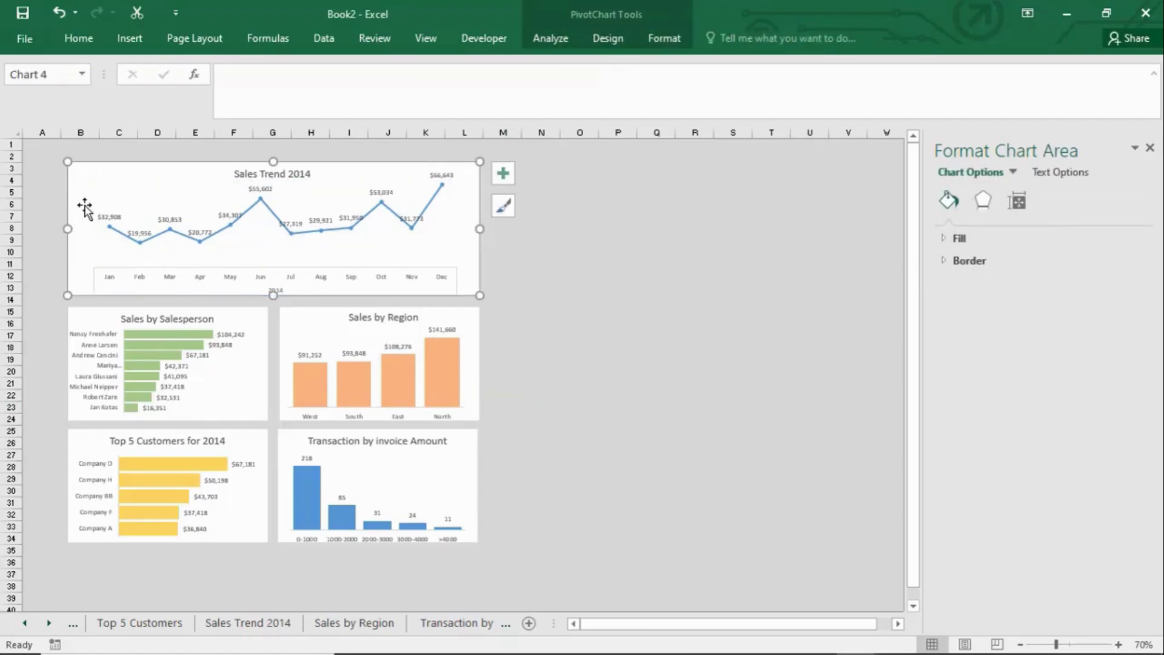
pyautogui.click(93, 193)
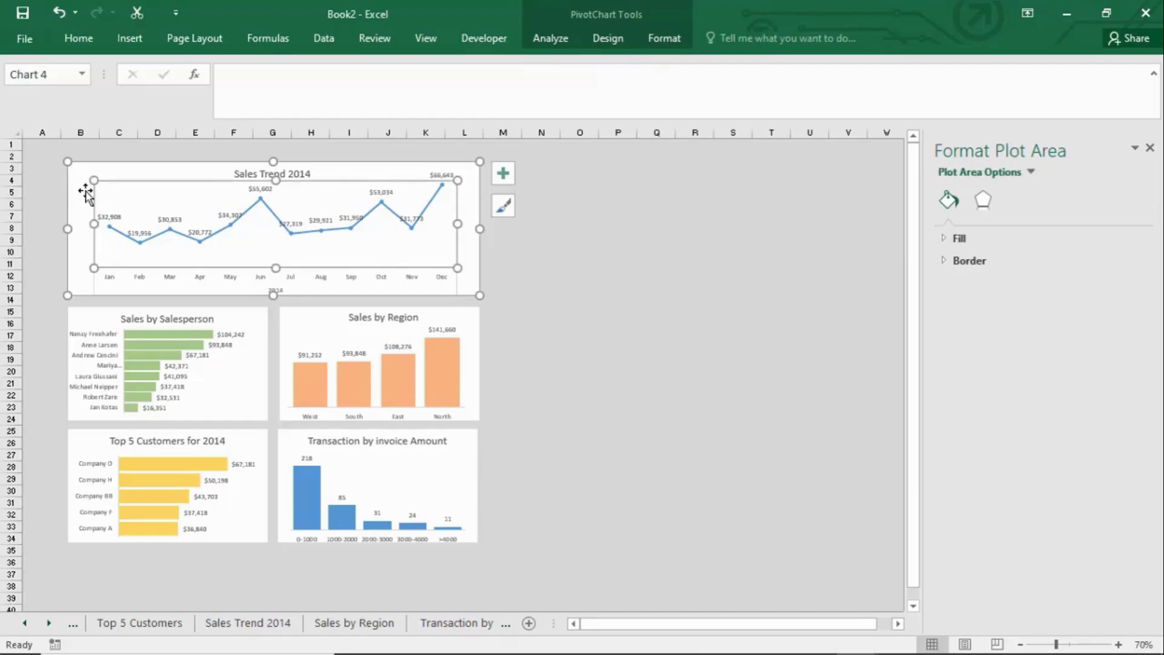
pyautogui.click(87, 193)
pyautogui.keyDown('ctrl'); pyautogui.click(266, 369); pyautogui.keyUp('ctrl')
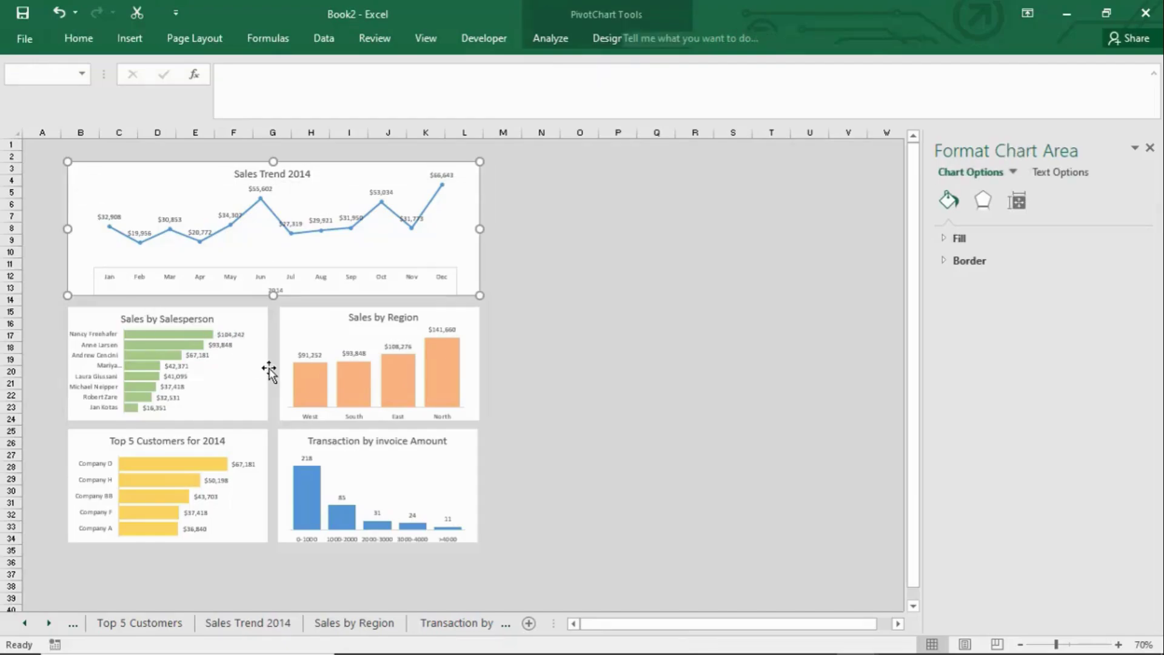
pyautogui.keyDown('ctrl'); pyautogui.click(307, 322); pyautogui.keyUp('ctrl')
pyautogui.keyDown('ctrl'); pyautogui.click(461, 472); pyautogui.keyUp('ctrl')
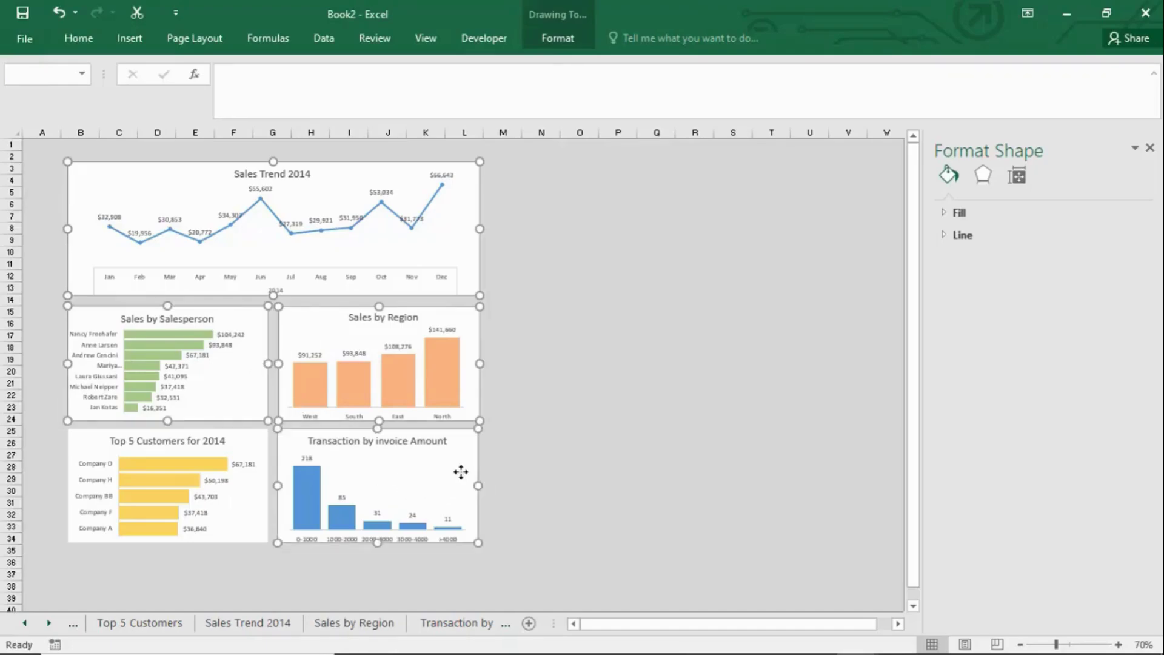
pyautogui.keyDown('ctrl'); pyautogui.click(245, 445); pyautogui.keyUp('ctrl')
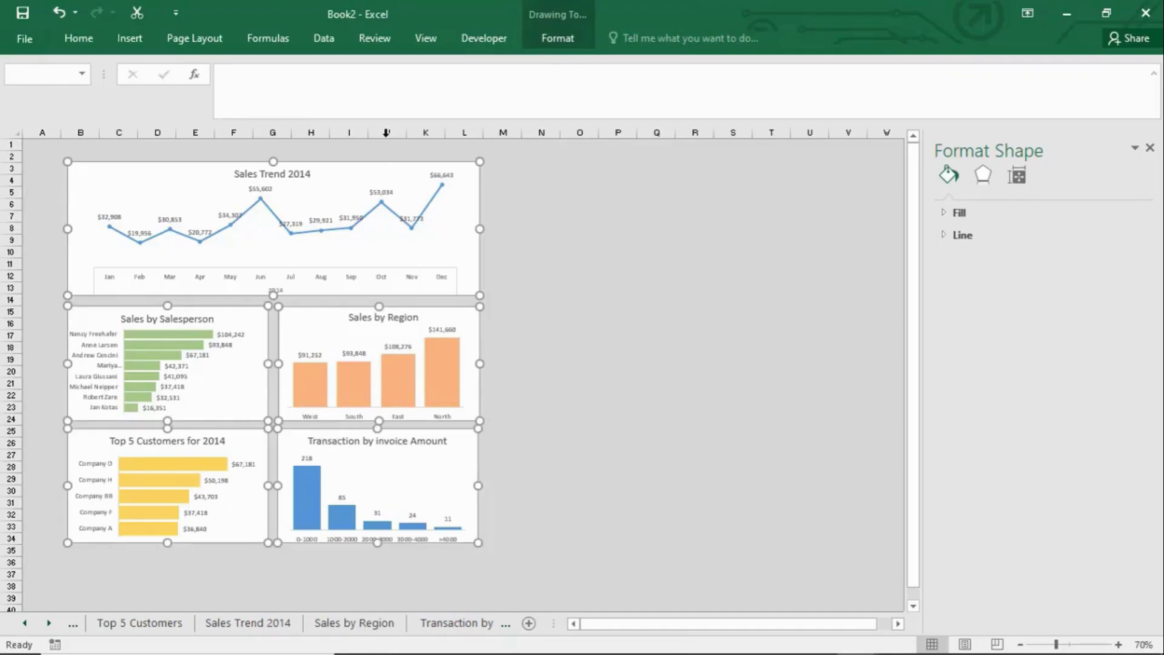
pyautogui.moveTo(351, 174)
pyautogui.mouseDown()
pyautogui.moveTo(348, 199)
pyautogui.moveTo(337, 195)
pyautogui.mouseUp()
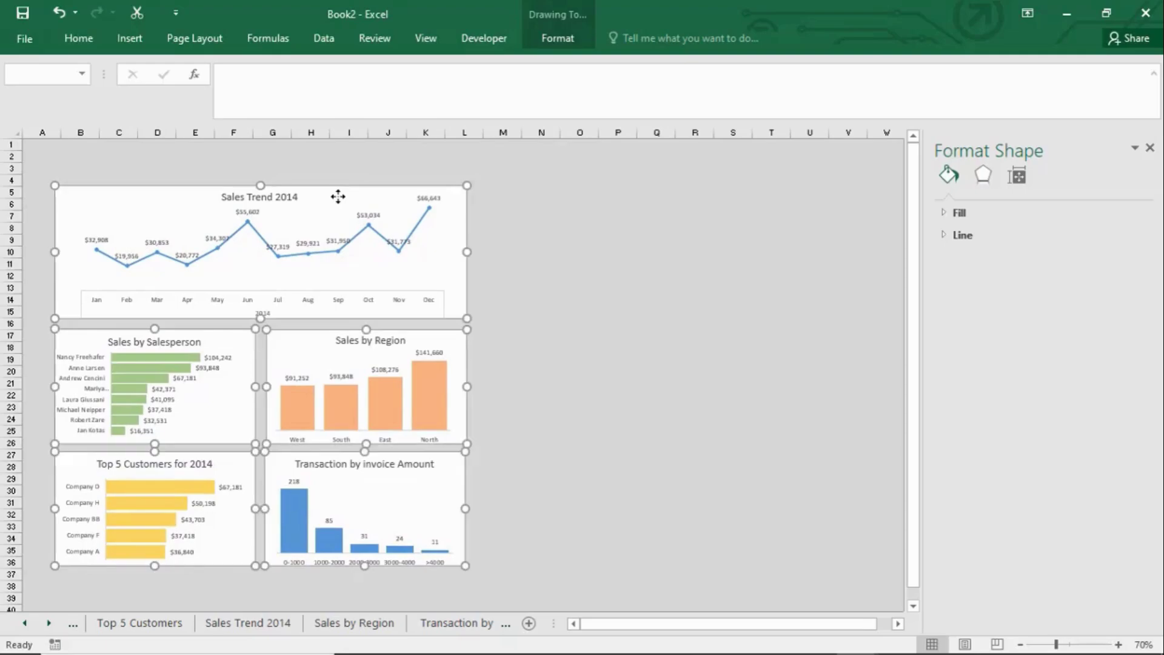
pyautogui.click(725, 264)
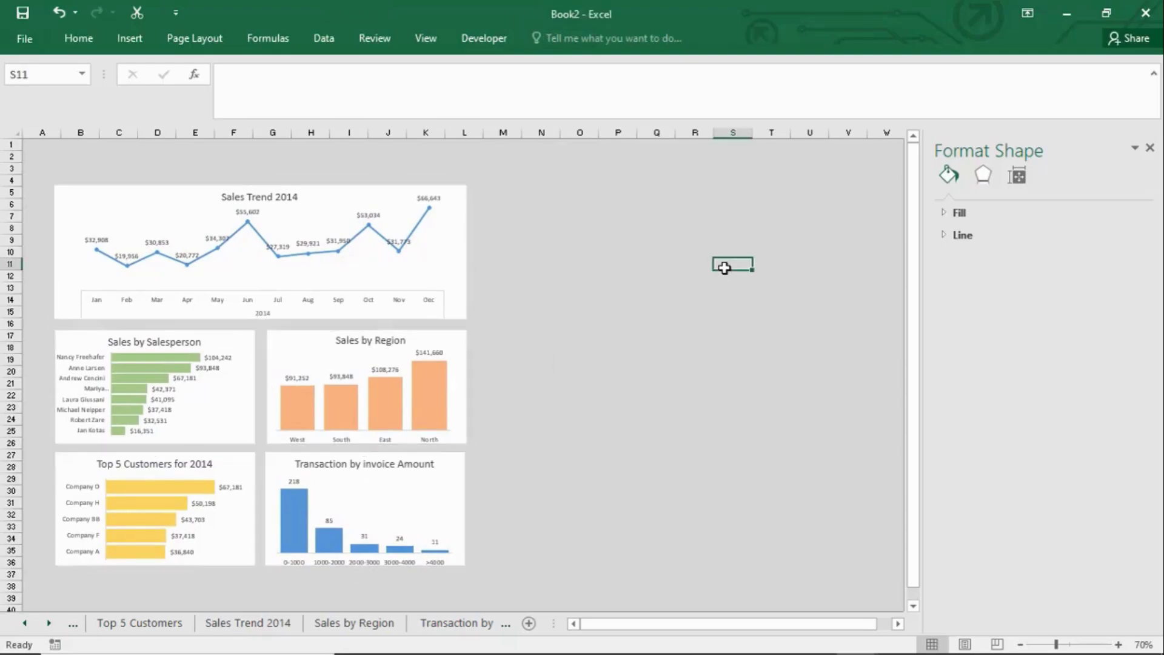
# Set the dashboard sheet's zoom to 80% and bring all five charts into view.
pyautogui.click(1118, 644)
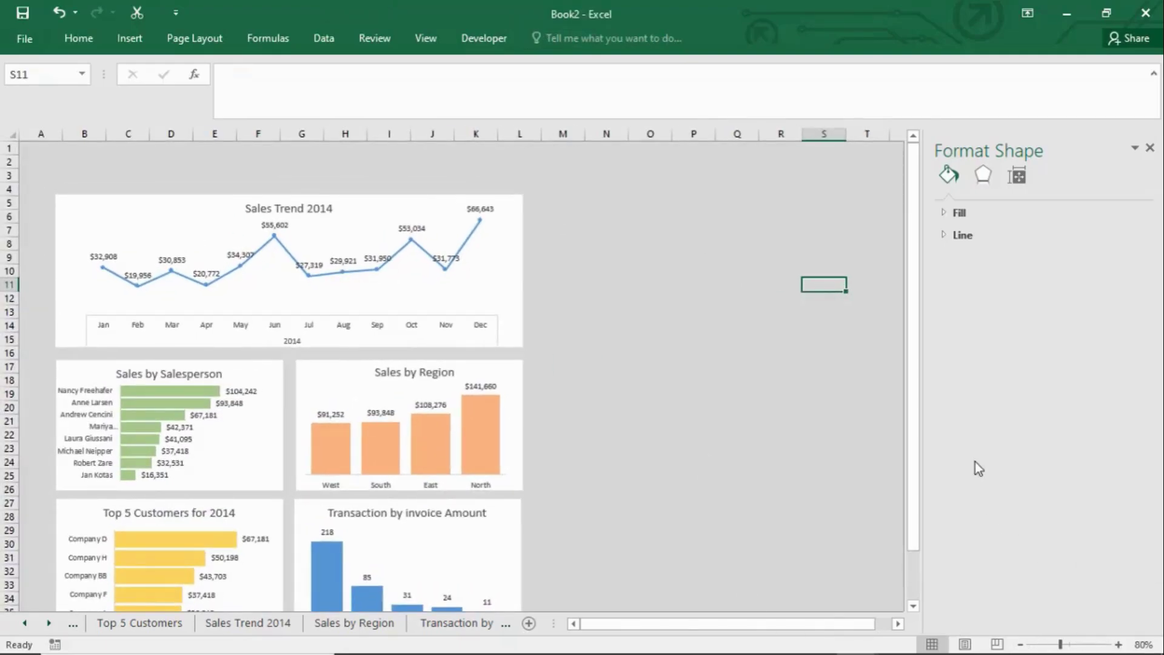
pyautogui.moveTo(912, 446); pyautogui.dragTo(920, 471)
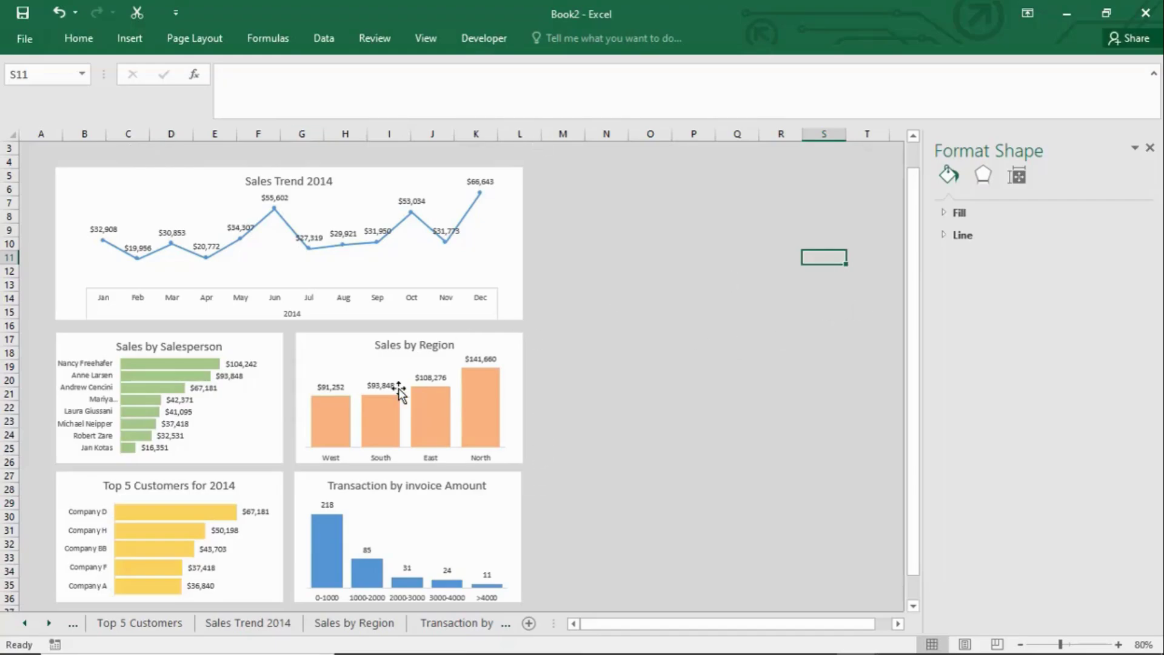
# Look through the Sales by Region, Sales Trend 2014 and Top 5 Customers sheets to review their pivot tables and charts.
pyautogui.click(322, 624)
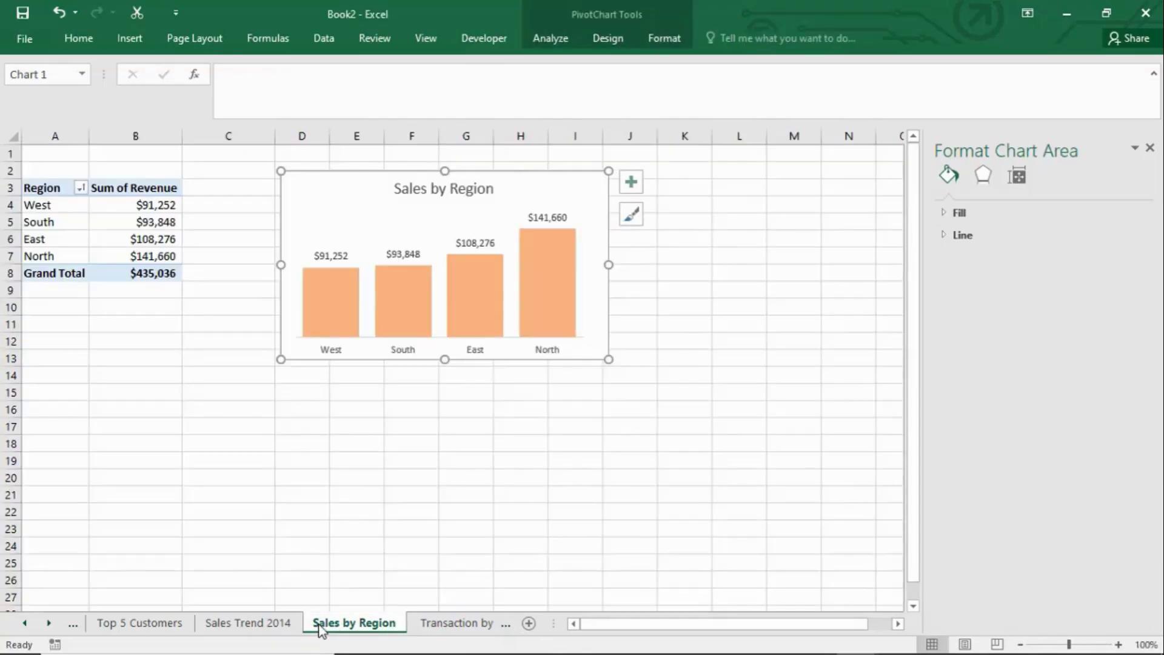
pyautogui.click(264, 622)
pyautogui.click(168, 625)
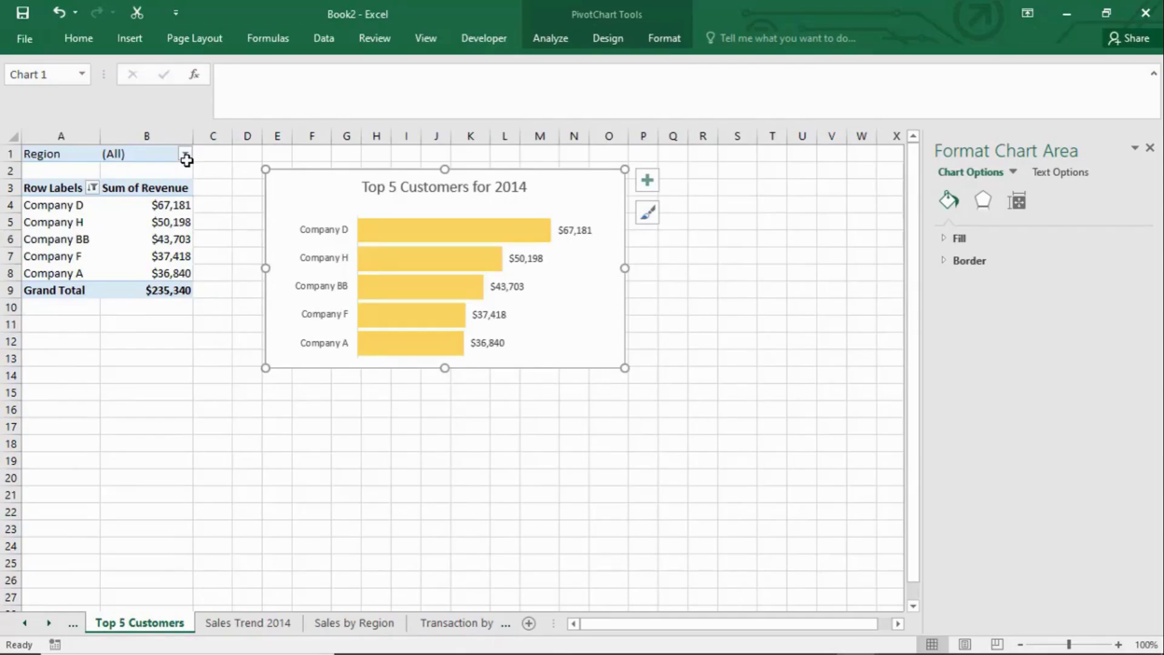
# Show the PivotTable field list for the Top 5 Customers pivot table and close the formatting pane.
pyautogui.click(110, 239)
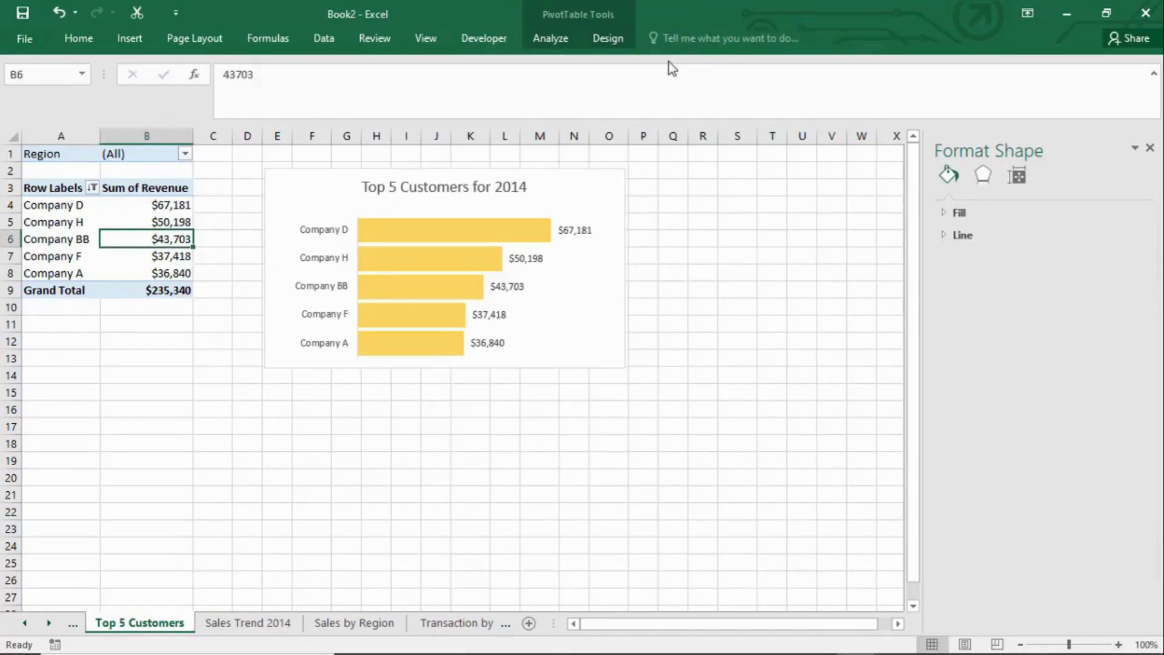
pyautogui.click(564, 37)
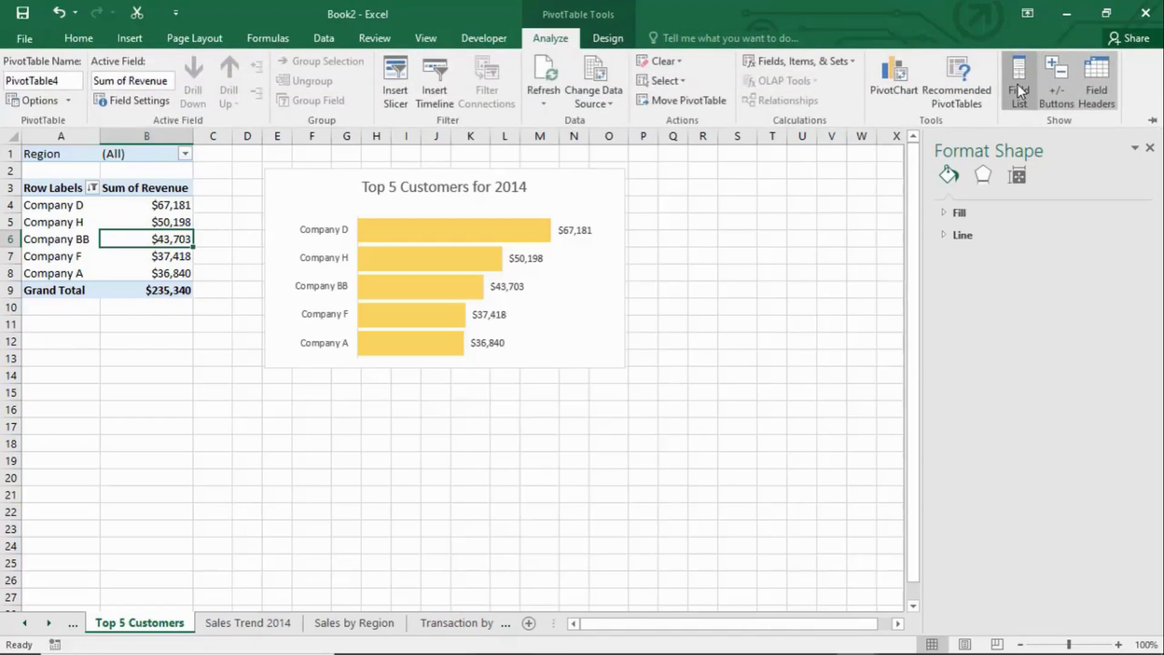
pyautogui.click(1017, 83)
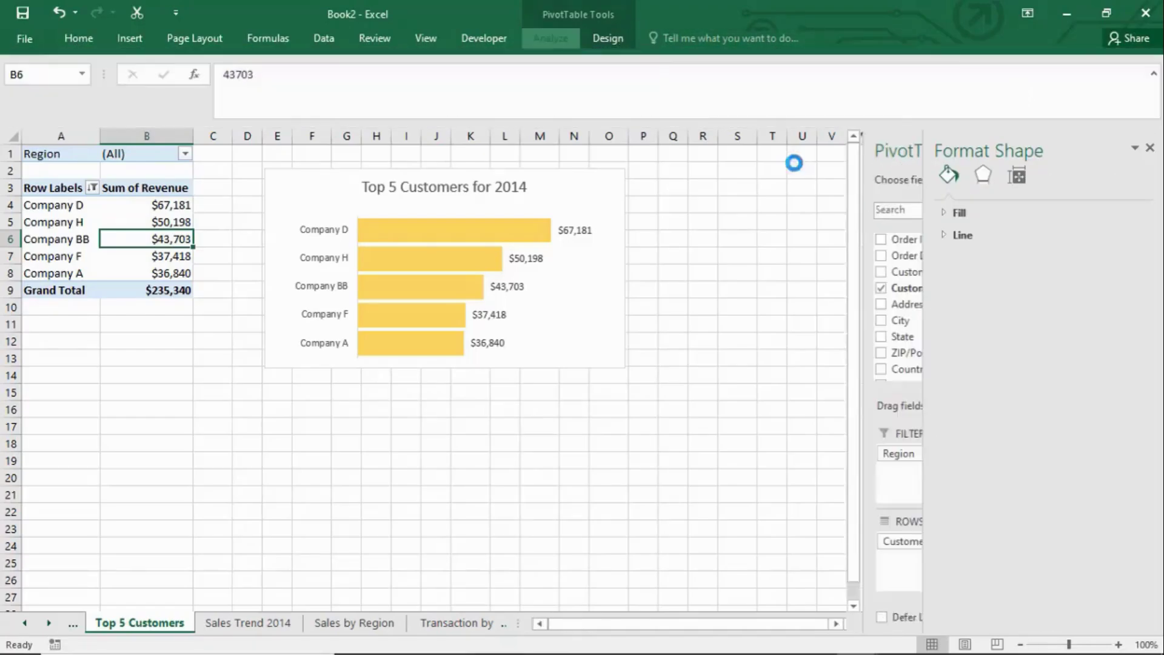
pyautogui.click(1150, 148)
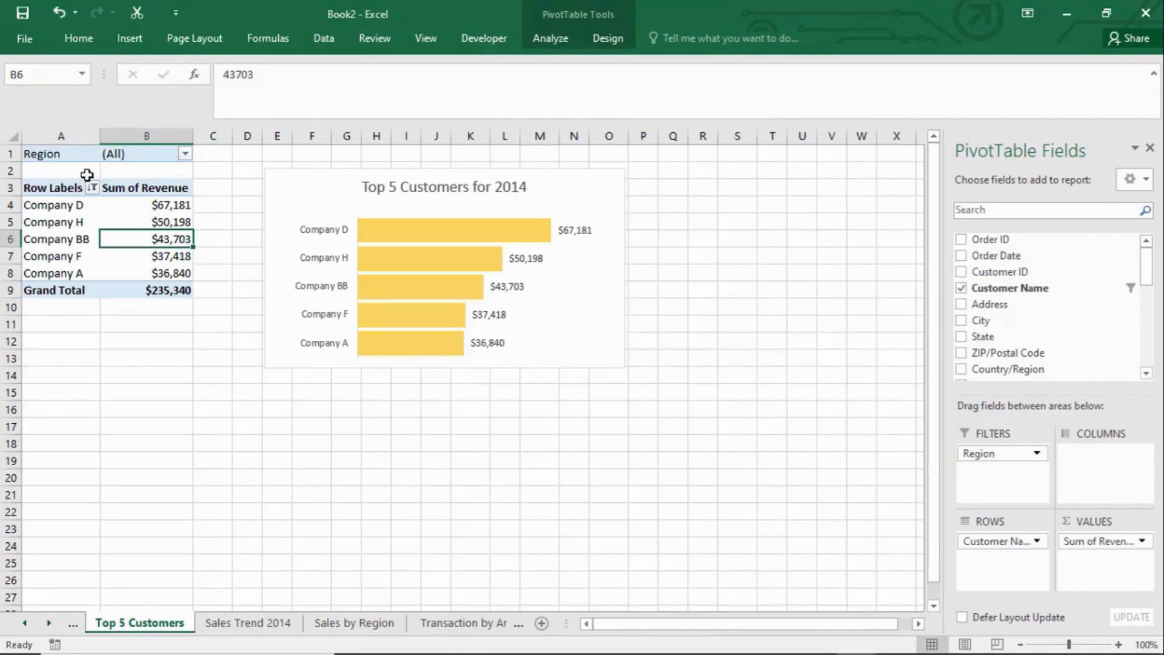
# Filter the Top 5 Customers pivot table to the North region only and check its customer filter options.
pyautogui.click(184, 154)
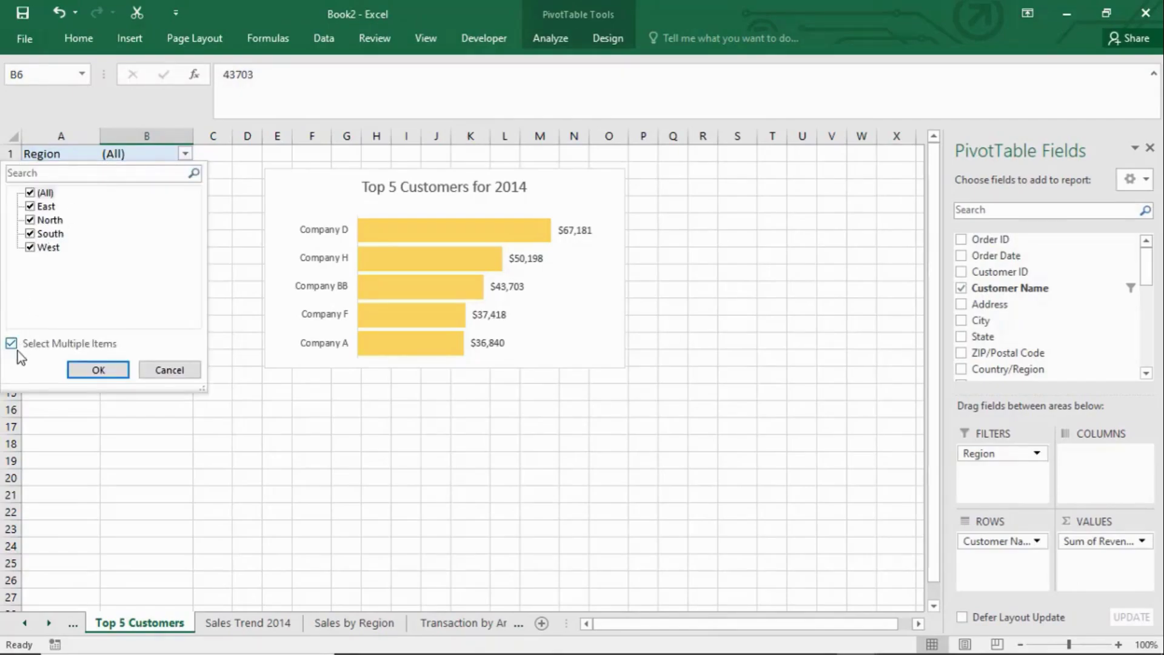
pyautogui.click(30, 194)
pyautogui.click(30, 218)
pyautogui.click(97, 370)
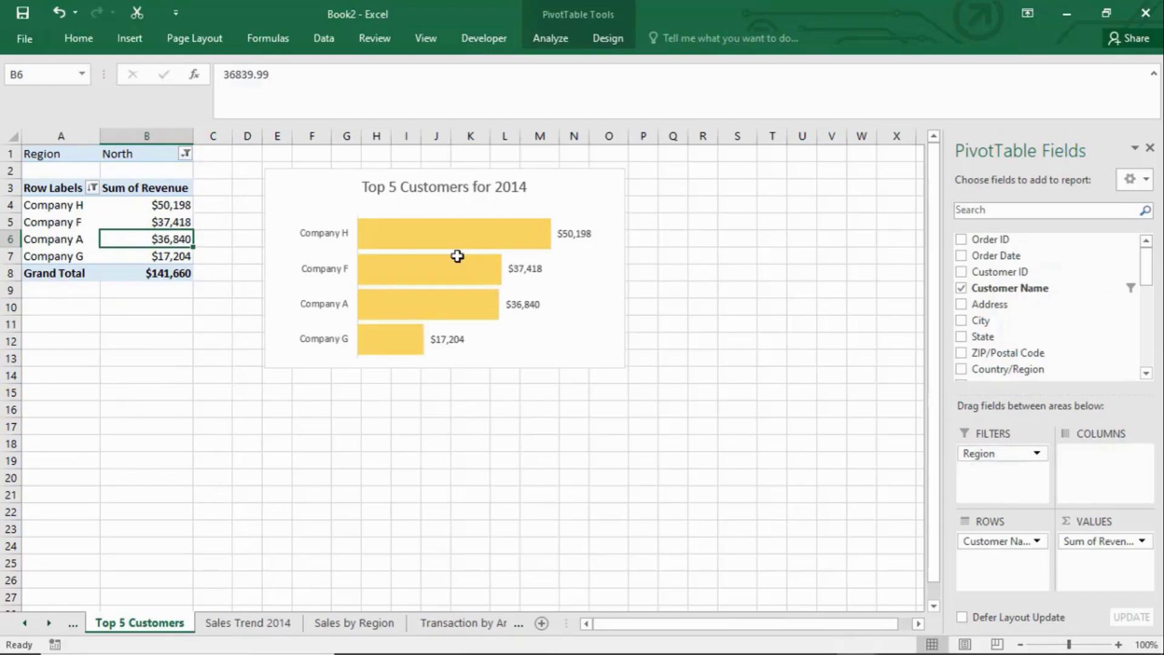
pyautogui.click(91, 186)
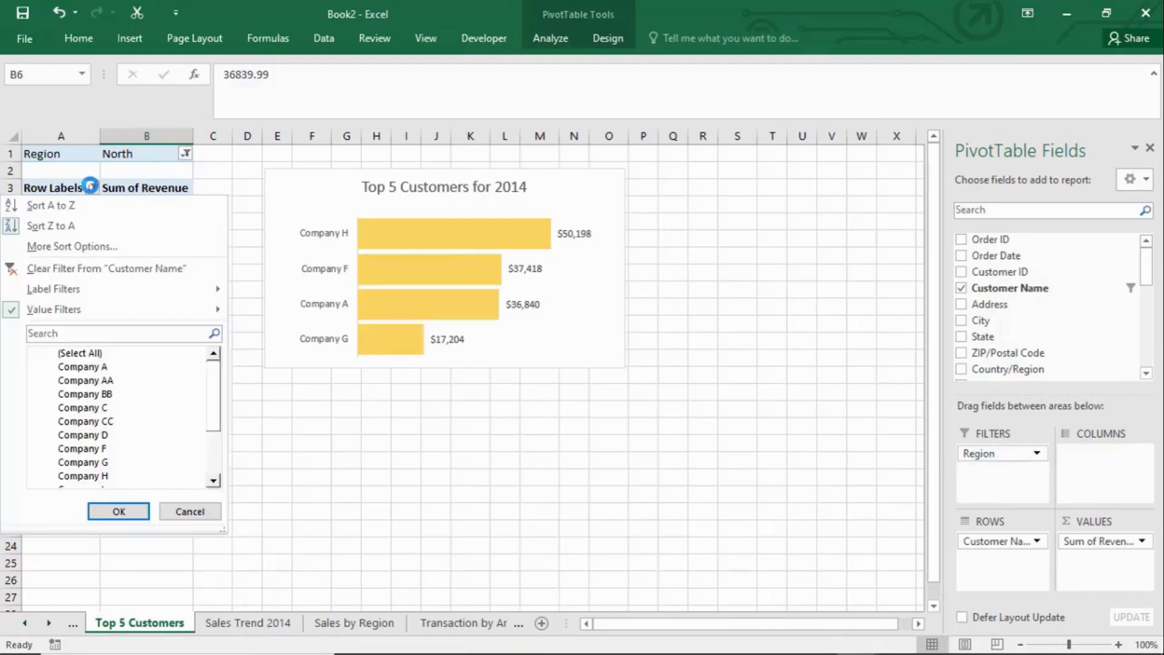
pyautogui.click(91, 187)
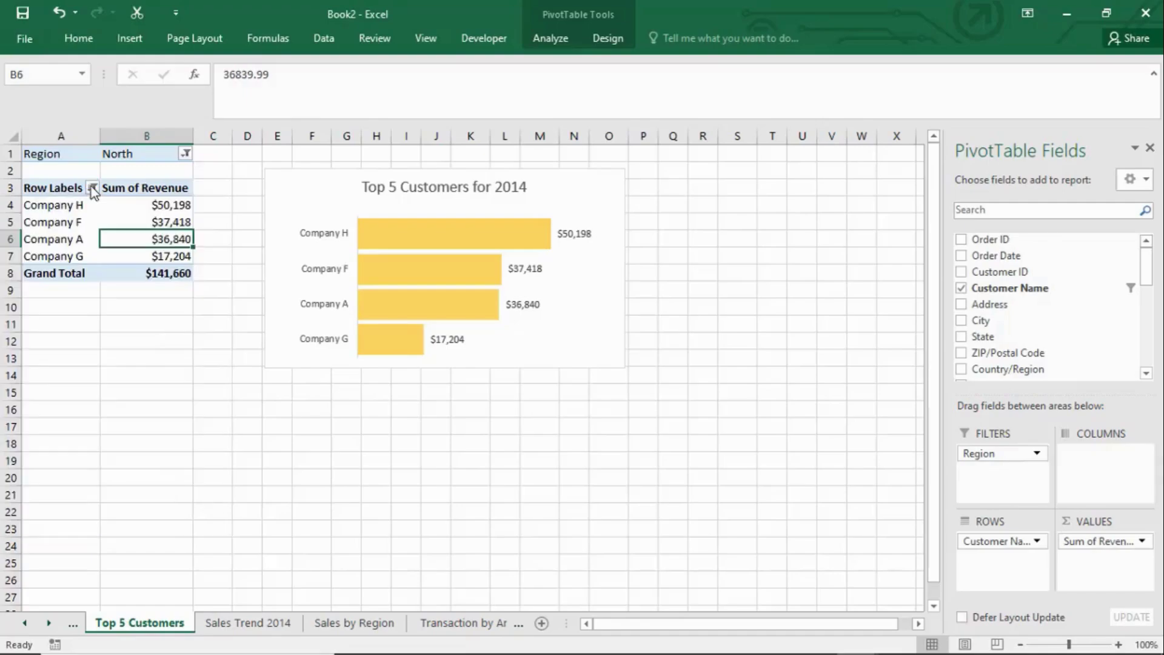
# Reset the Region filter on the Top 5 Customers pivot table to include all regions.
pyautogui.click(186, 151)
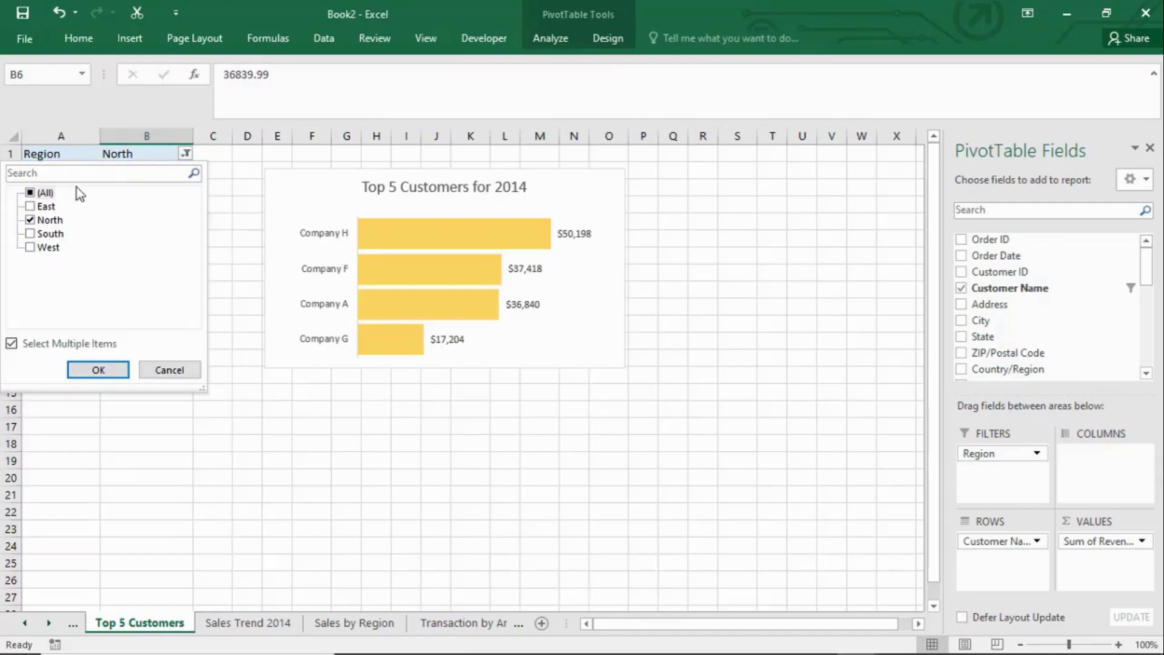
pyautogui.click(38, 224)
pyautogui.click(96, 369)
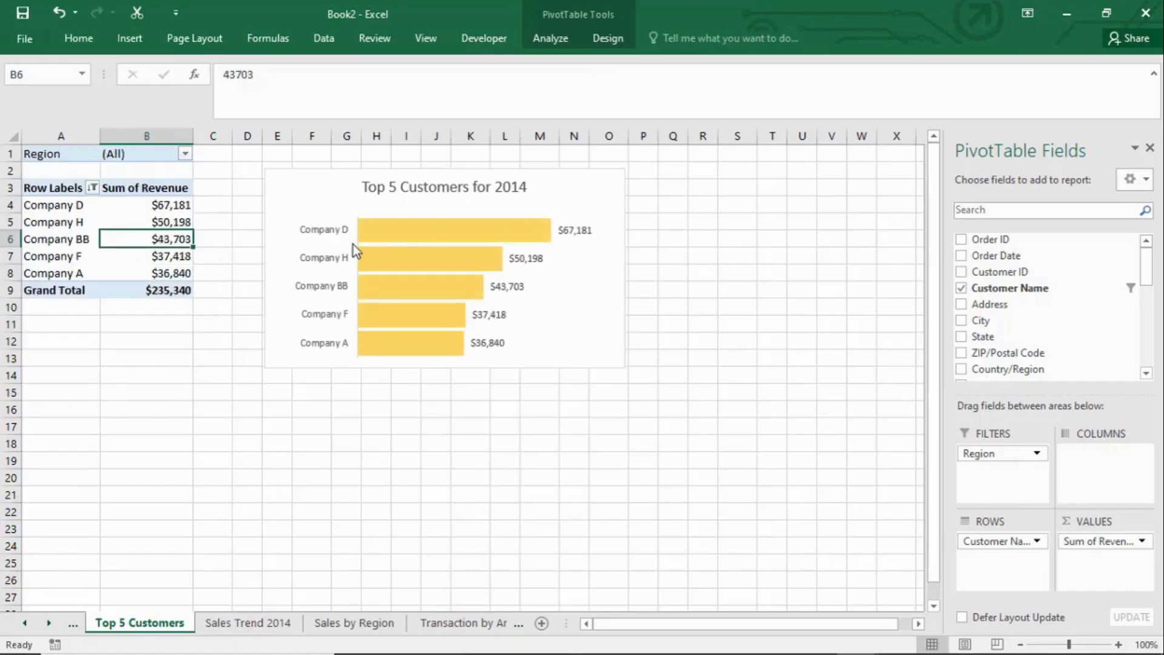
# Return to the Dashboard sheet and select cell M5 beside the Sales Trend 2014 chart.
pyautogui.click(470, 631)
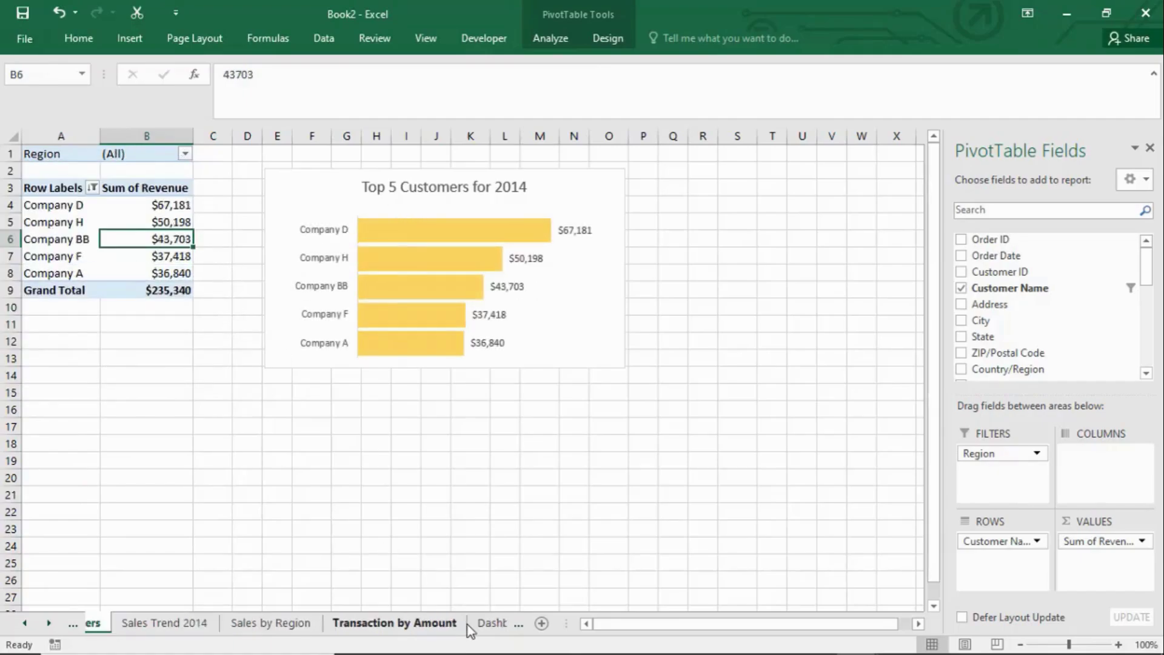
pyautogui.click(470, 630)
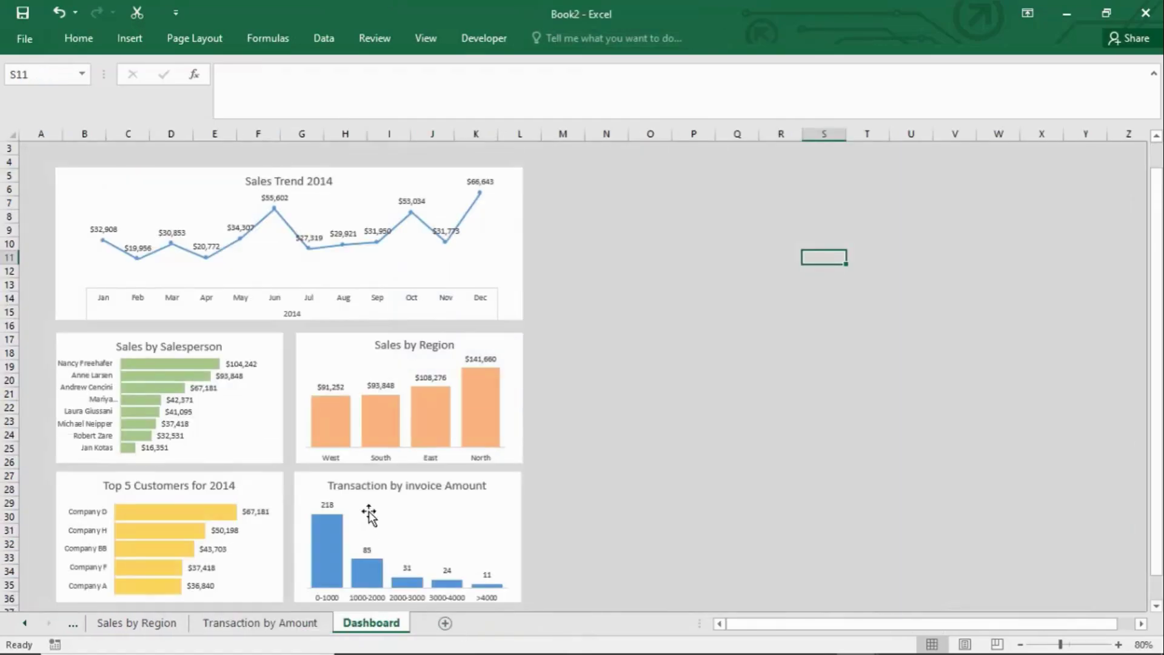
pyautogui.click(589, 167)
pyautogui.click(551, 176)
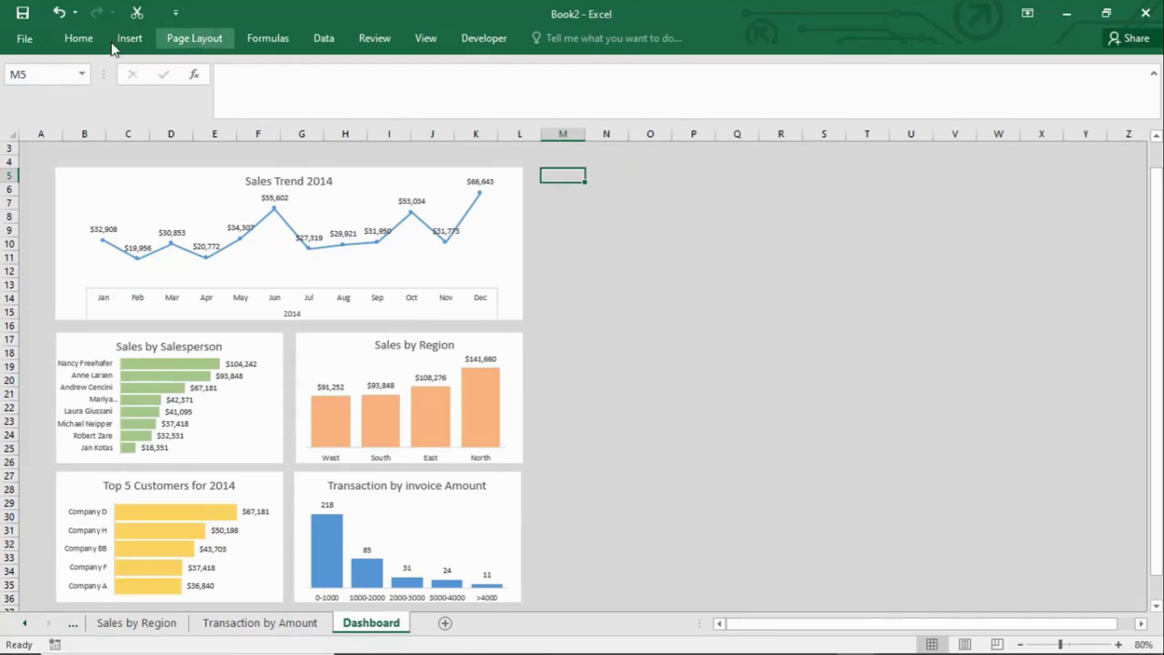
# Set the ribbon display to Show Tabs and Commands so it stays expanded.
pyautogui.click(76, 39)
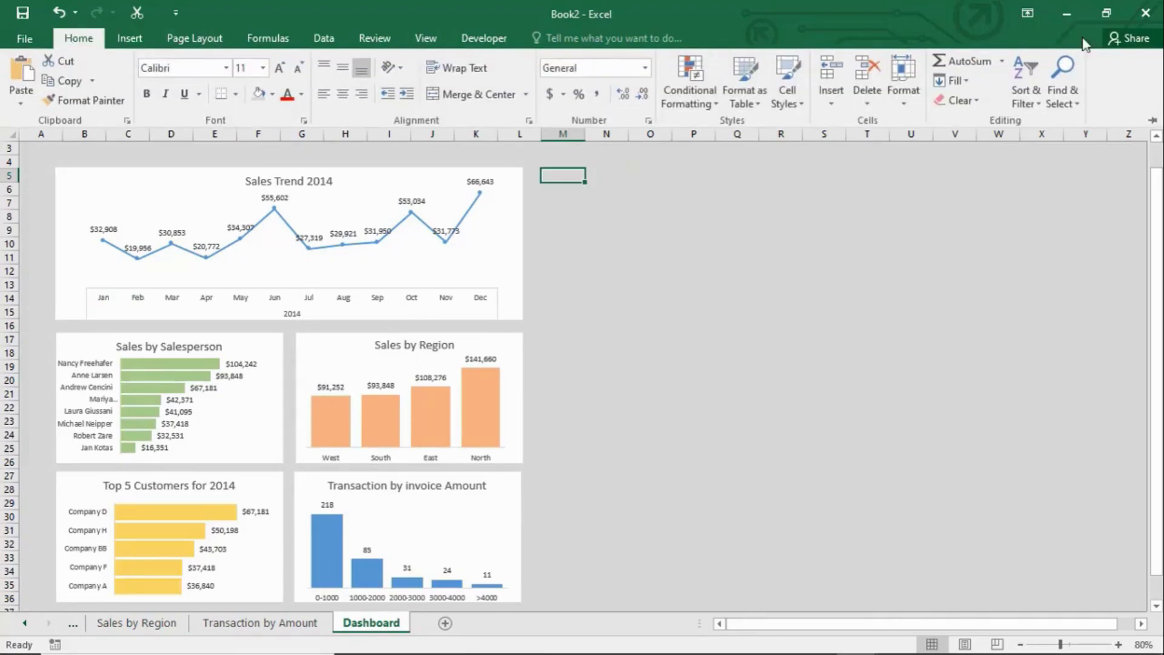
pyautogui.click(1028, 16)
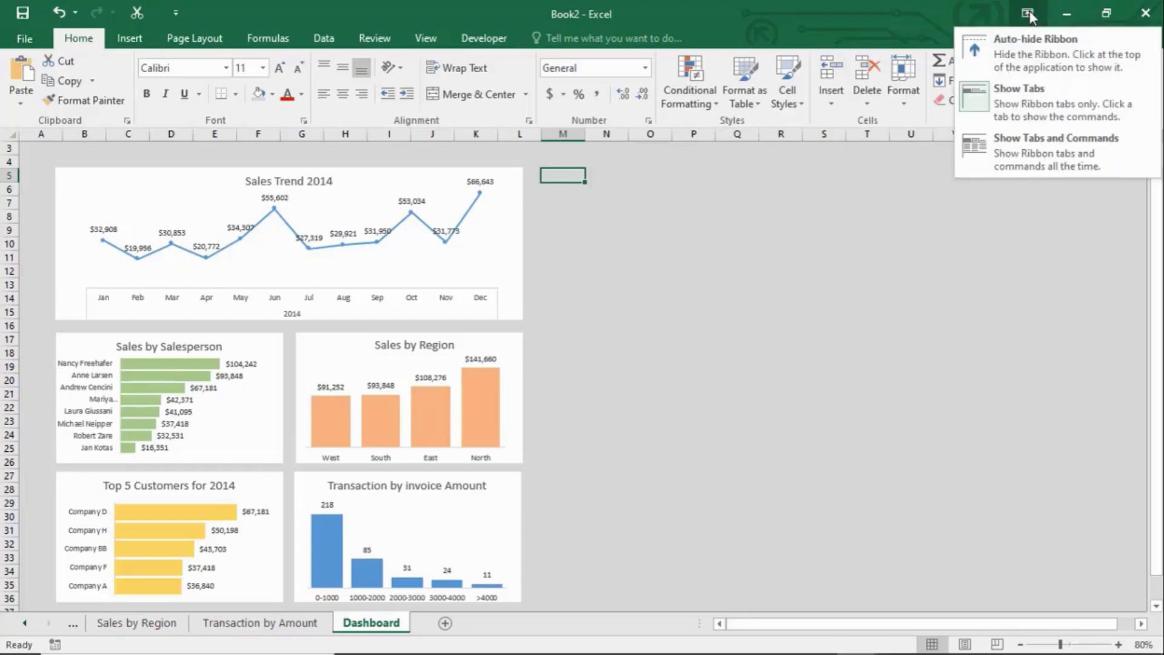
pyautogui.click(1034, 150)
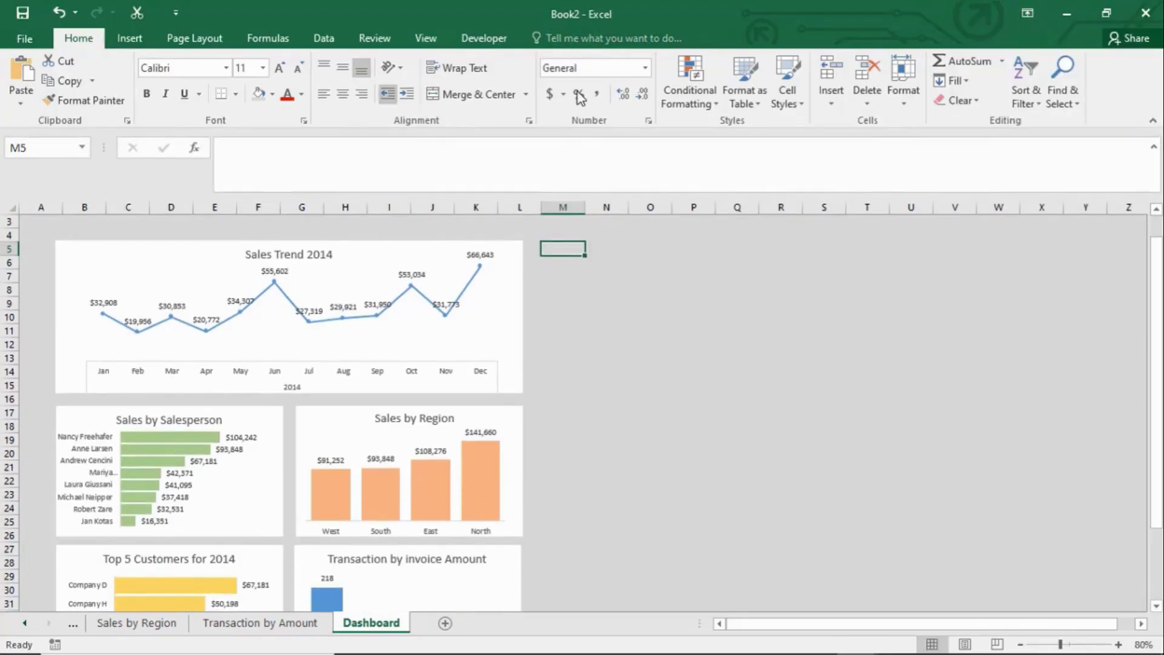
# Insert slicers for the Region and Salesperson fields based on the Sales Trend 2014 pivot chart.
pyautogui.click(129, 38)
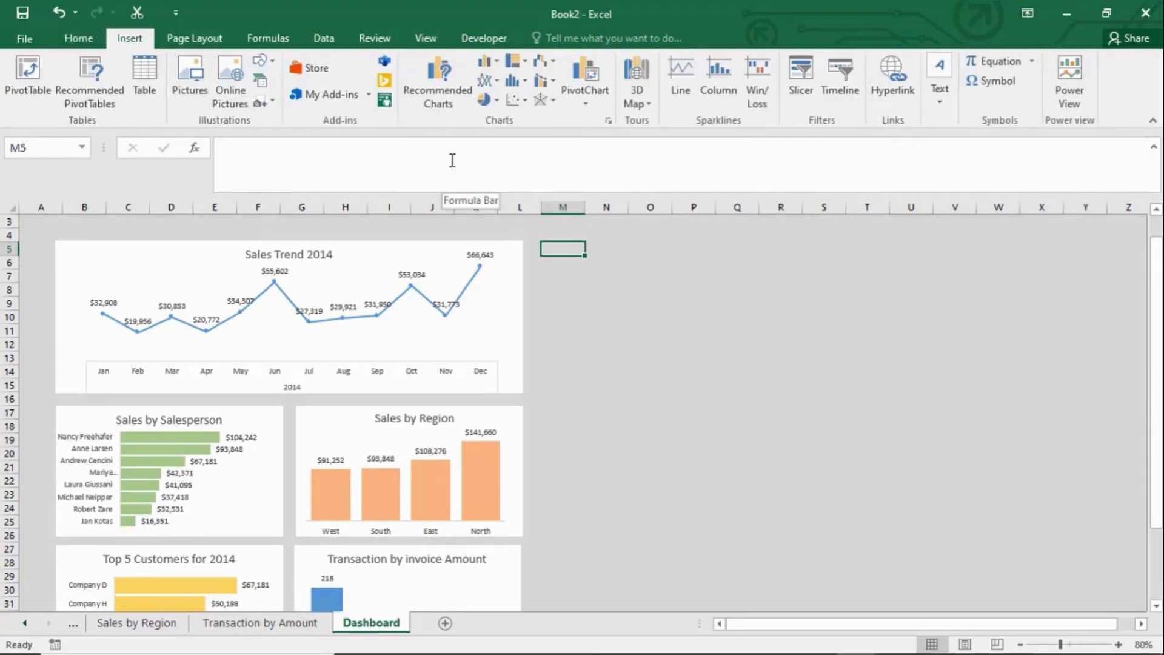
pyautogui.click(493, 337)
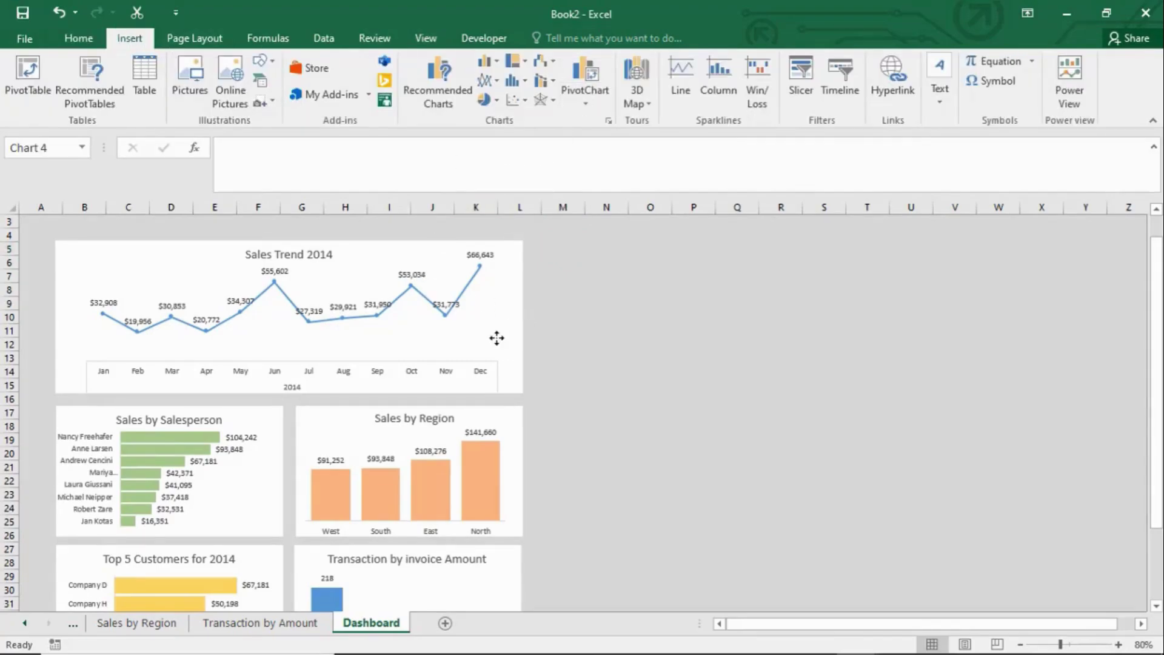
pyautogui.click(506, 304)
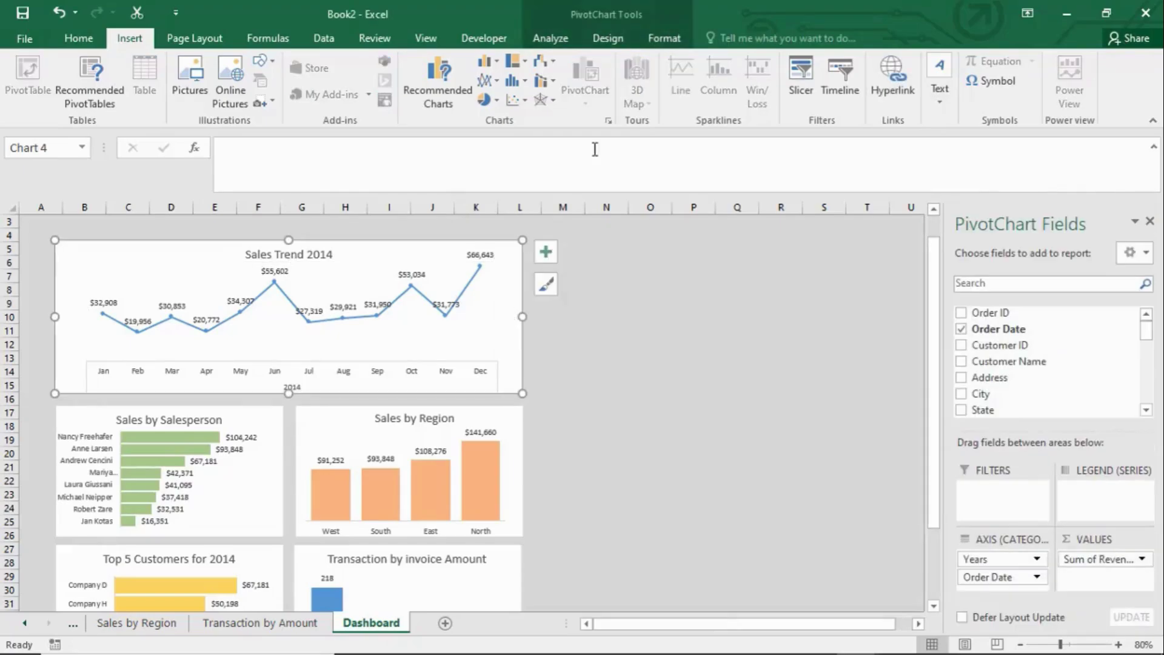
pyautogui.click(553, 38)
pyautogui.click(625, 40)
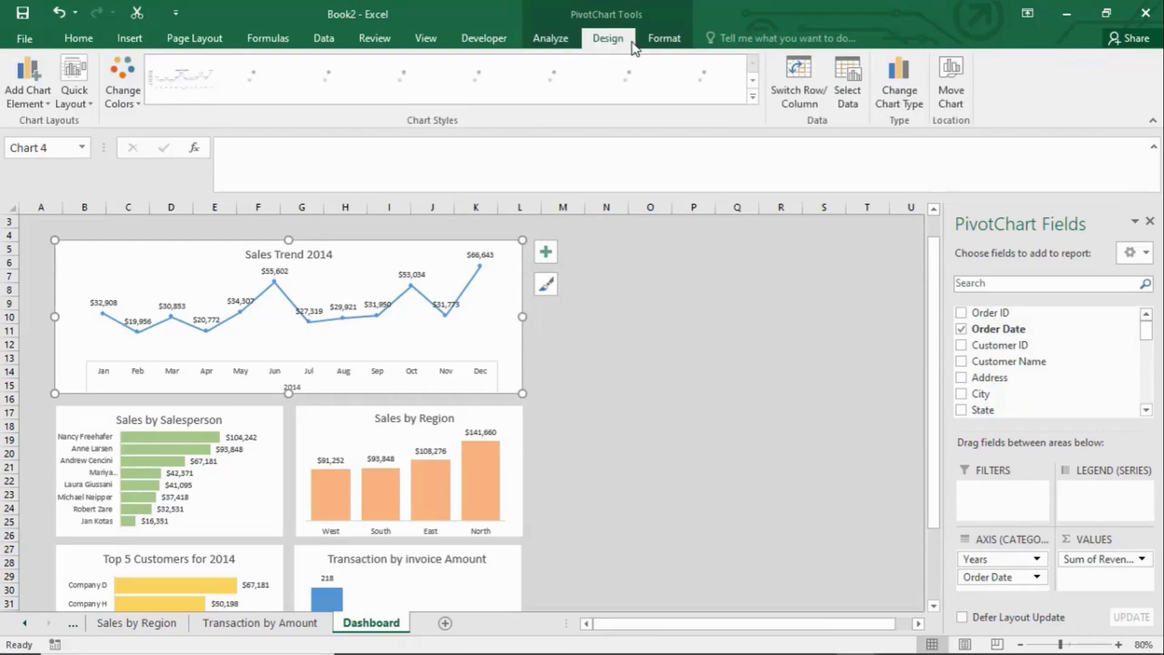
pyautogui.click(662, 40)
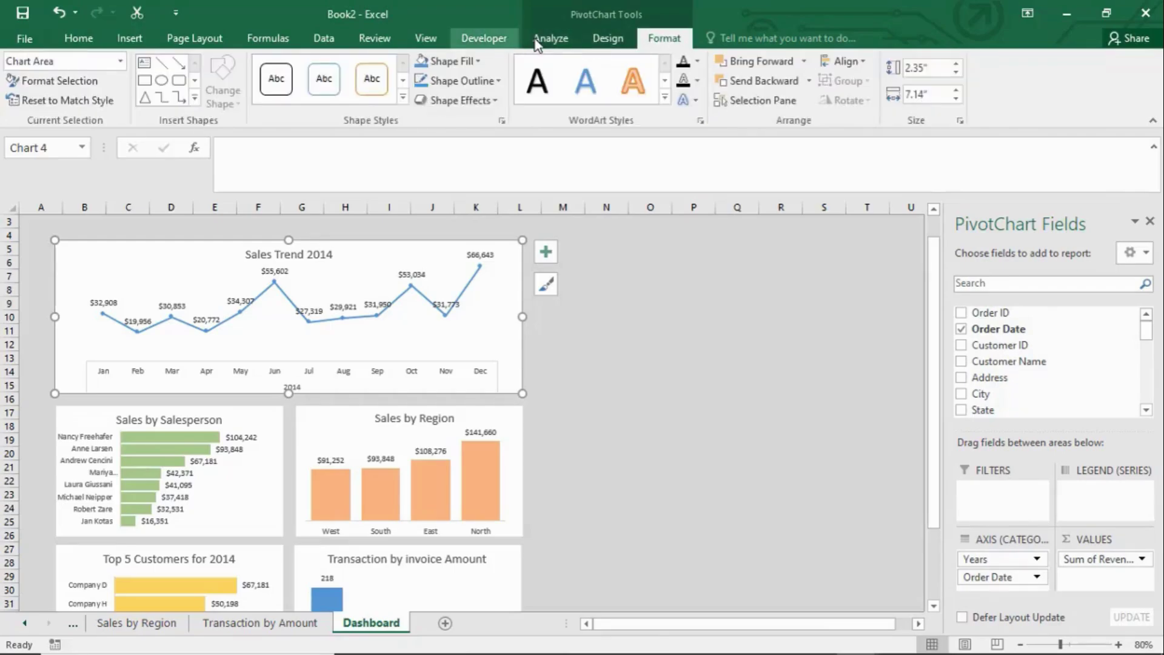
pyautogui.click(536, 40)
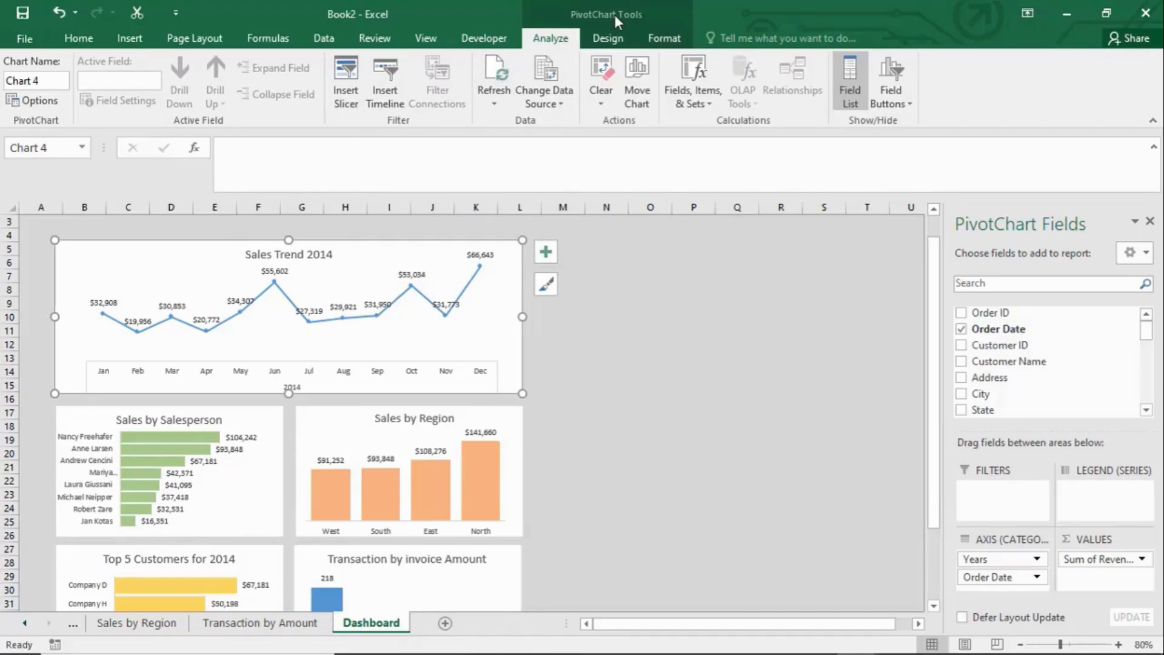
pyautogui.click(354, 85)
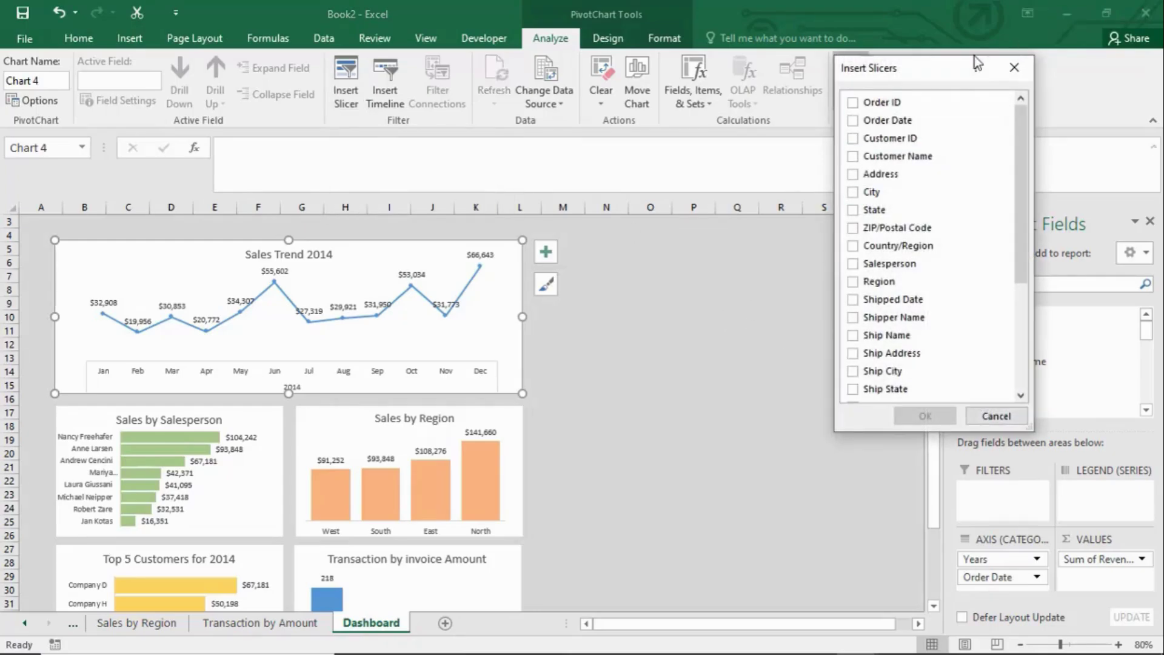
pyautogui.moveTo(948, 68); pyautogui.dragTo(736, 239)
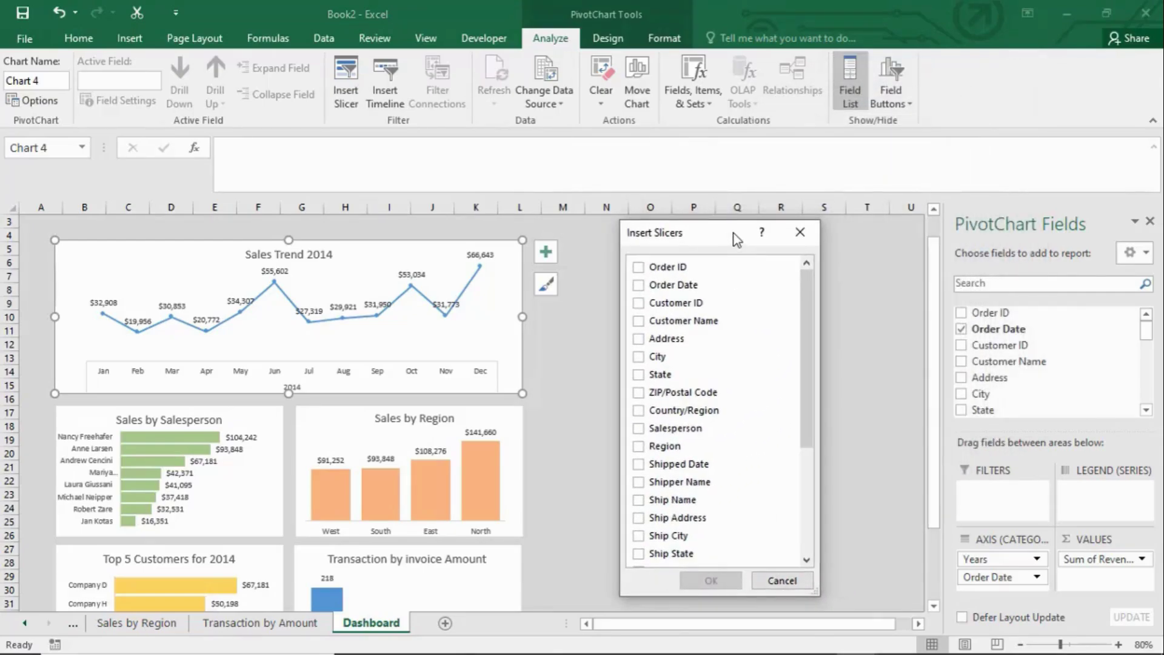
pyautogui.moveTo(813, 333); pyautogui.dragTo(815, 459)
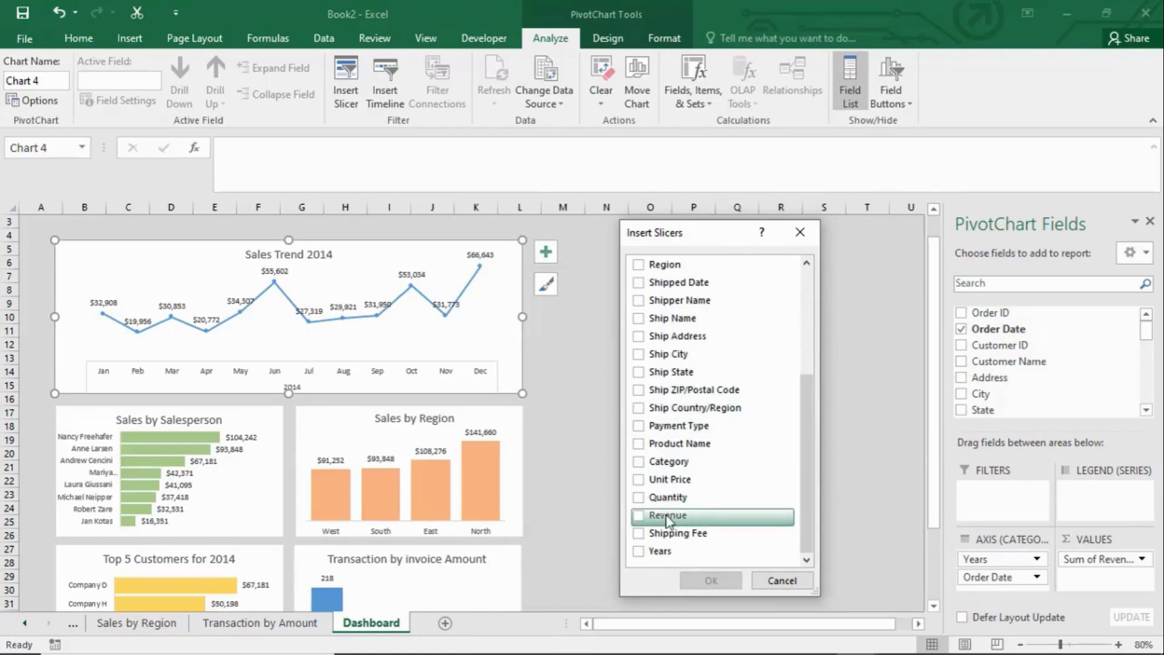
pyautogui.moveTo(803, 503); pyautogui.dragTo(816, 422)
pyautogui.click(640, 395)
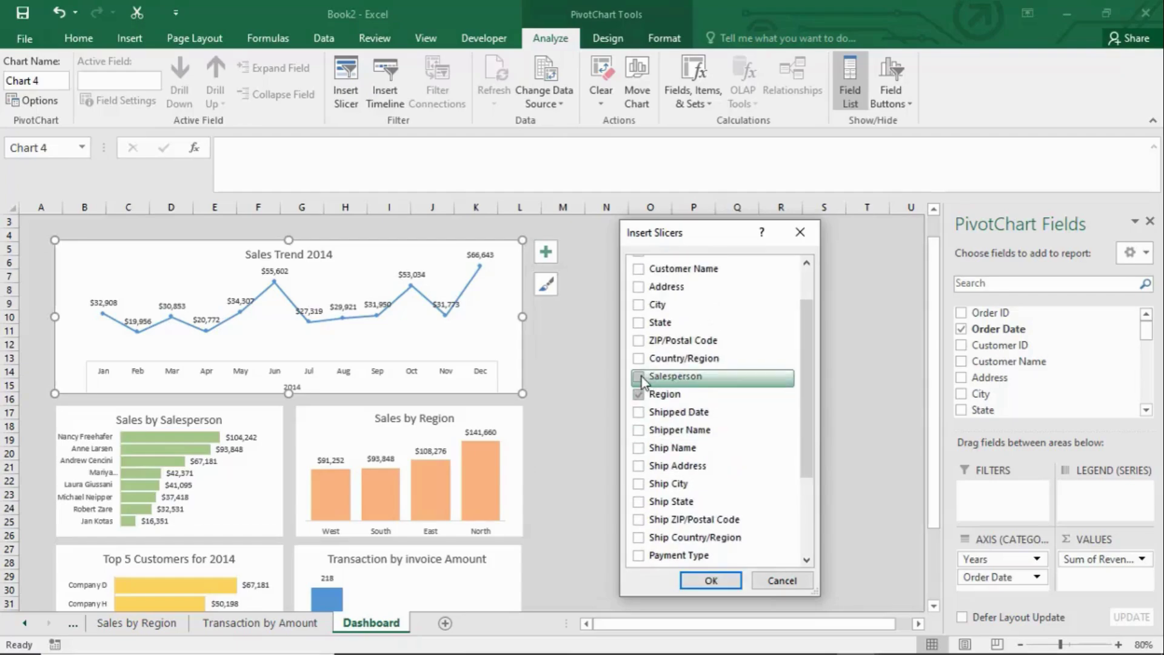
pyautogui.click(640, 376)
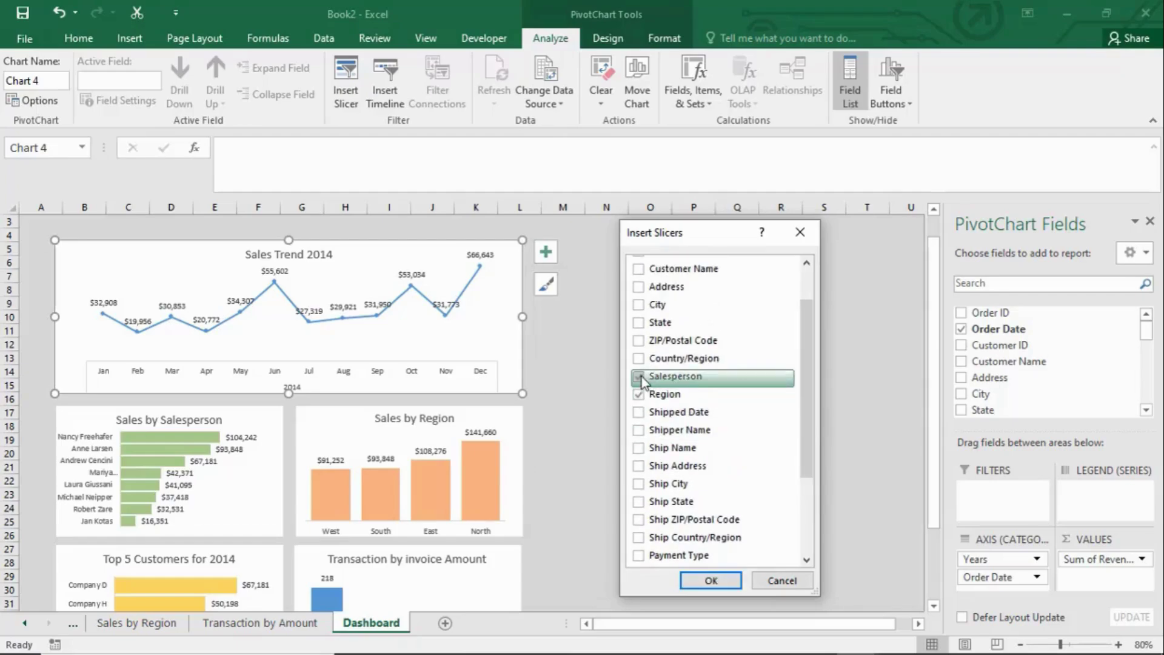
pyautogui.click(708, 579)
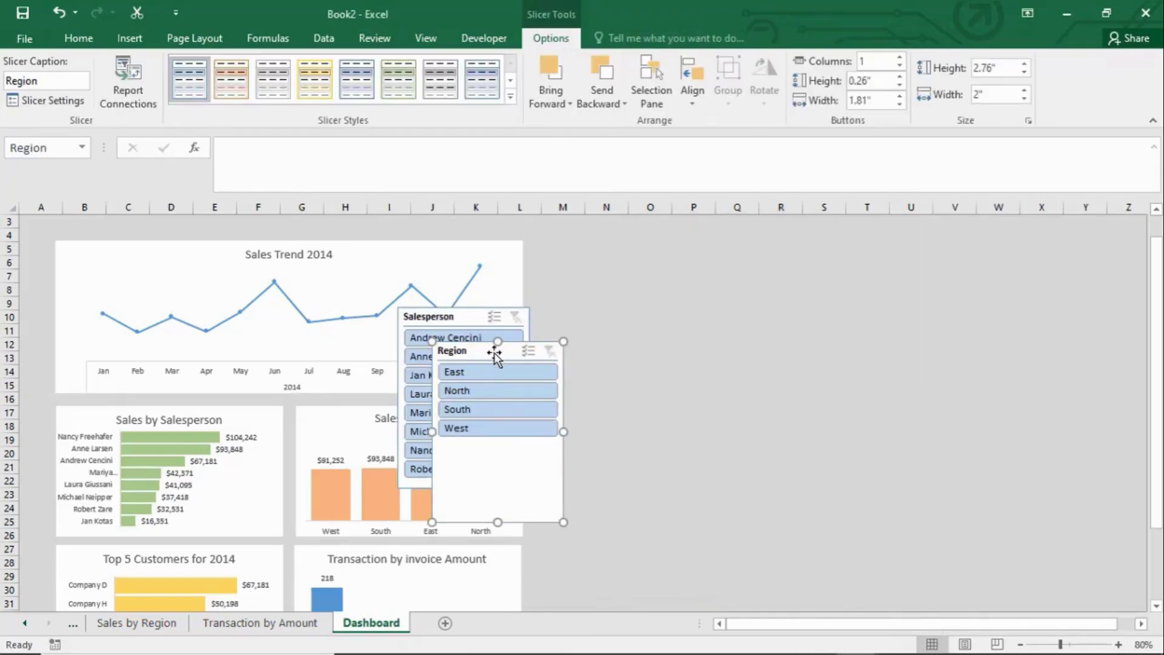
# Move both slicers off the charts, placing Region beside the Sales Trend 2014 chart and Salesperson below it near row 20.
pyautogui.moveTo(494, 352); pyautogui.dragTo(621, 392)
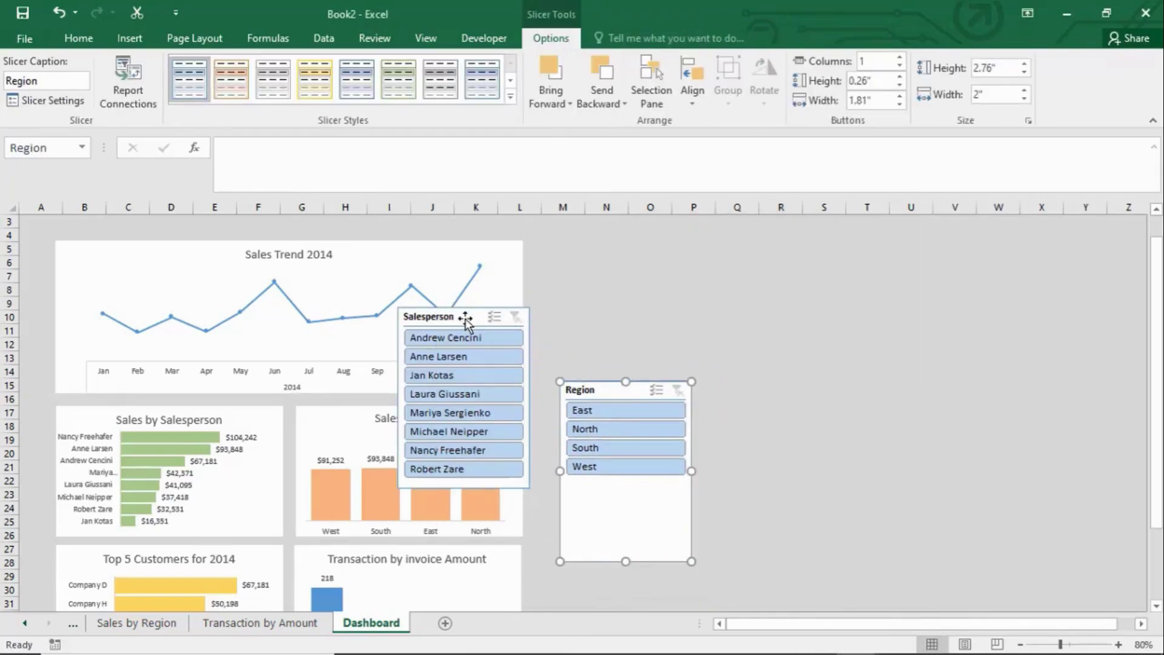
pyautogui.moveTo(466, 320); pyautogui.dragTo(594, 248)
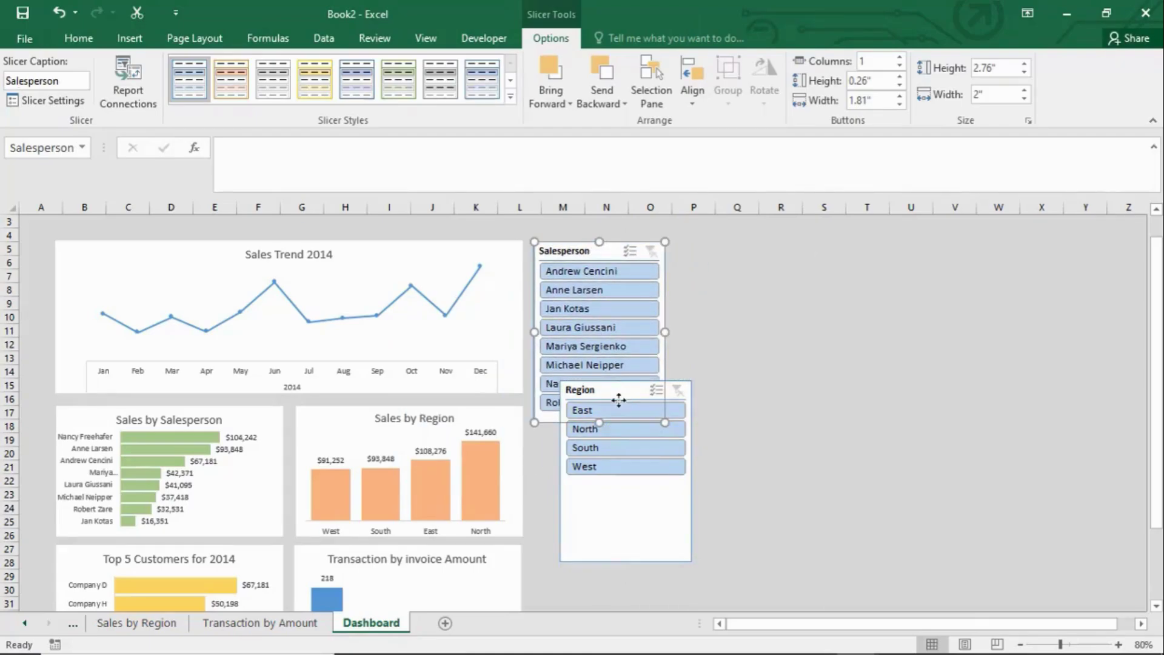
pyautogui.moveTo(618, 400); pyautogui.dragTo(764, 361)
pyautogui.click(574, 248)
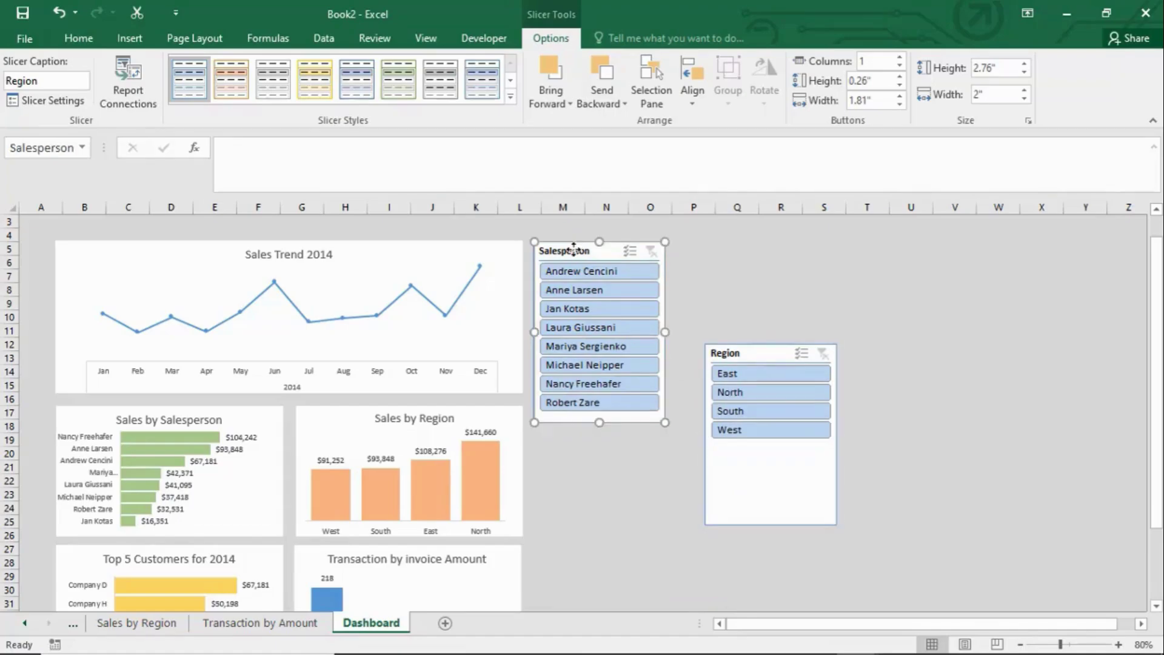
pyautogui.moveTo(573, 249); pyautogui.dragTo(597, 458)
pyautogui.moveTo(772, 346); pyautogui.dragTo(598, 242)
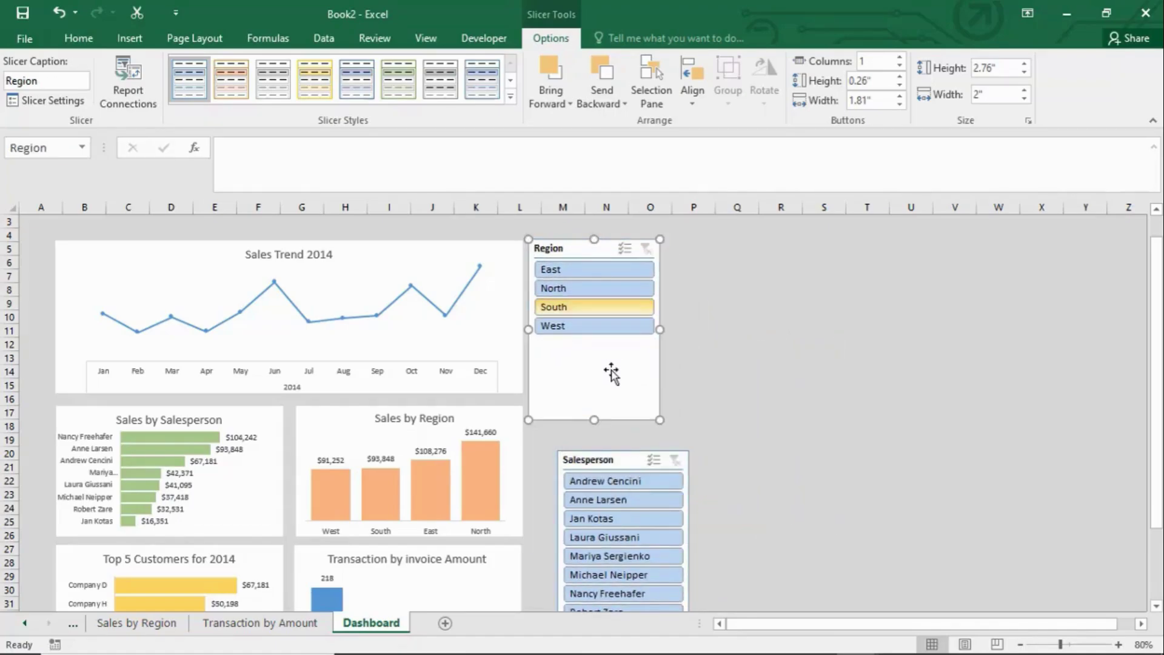
# Shorten the Region slicer to 1.54" high, move the Salesperson slicer directly beneath it, and deselect it.
pyautogui.moveTo(593, 418); pyautogui.dragTo(591, 339)
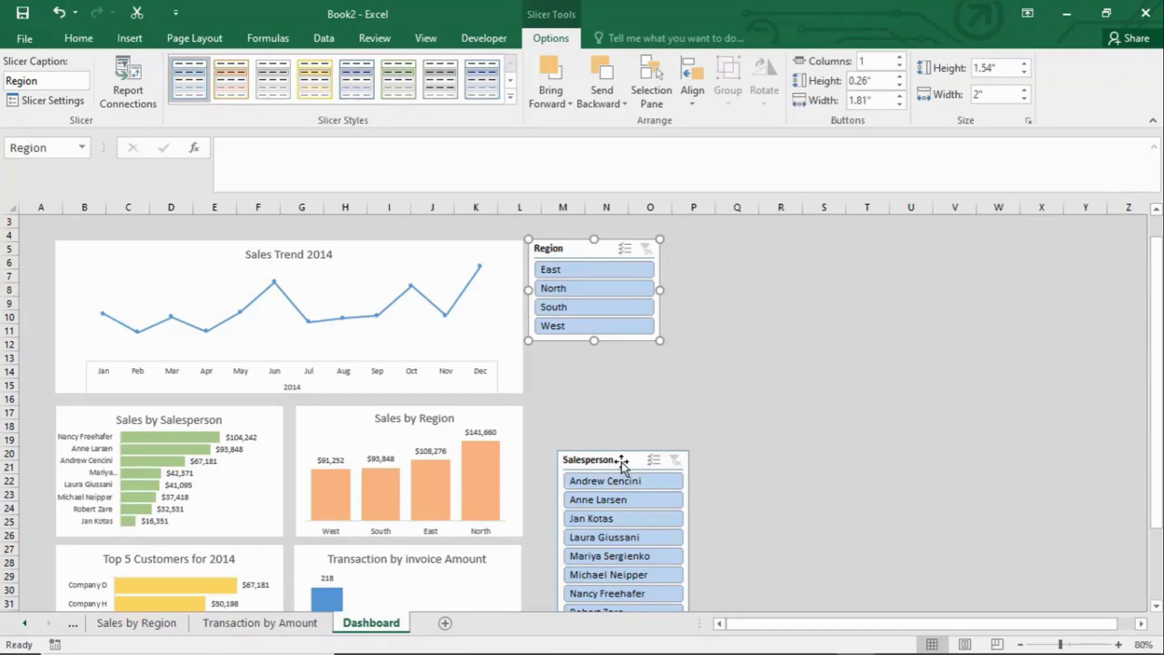
pyautogui.moveTo(620, 460); pyautogui.dragTo(594, 358)
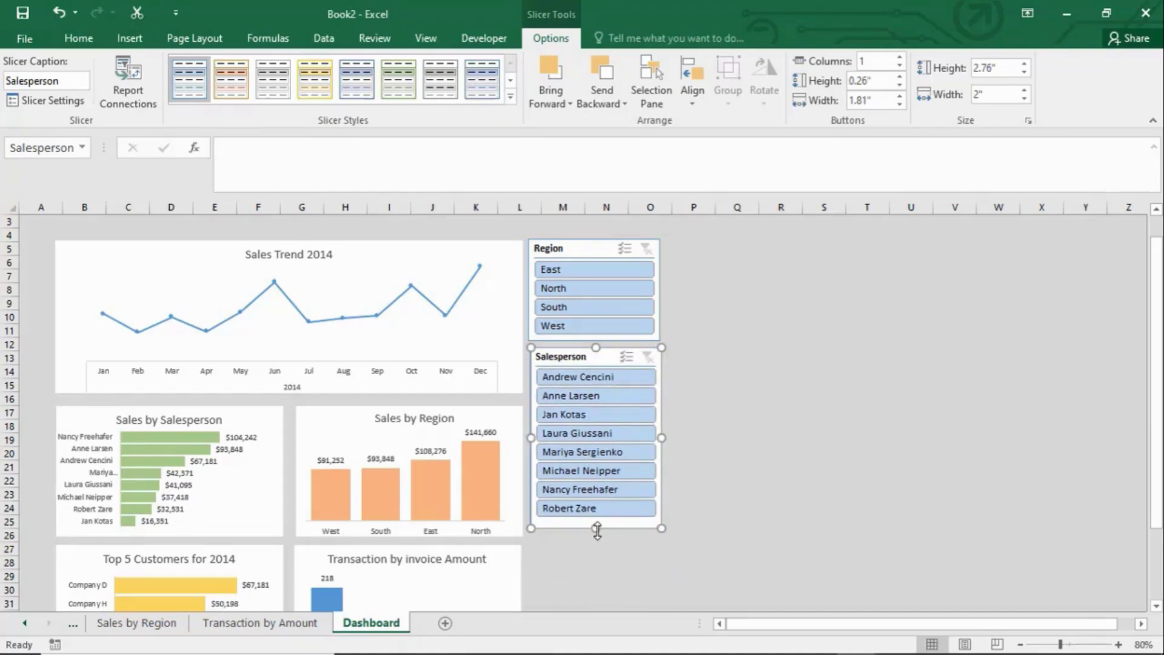
pyautogui.click(747, 461)
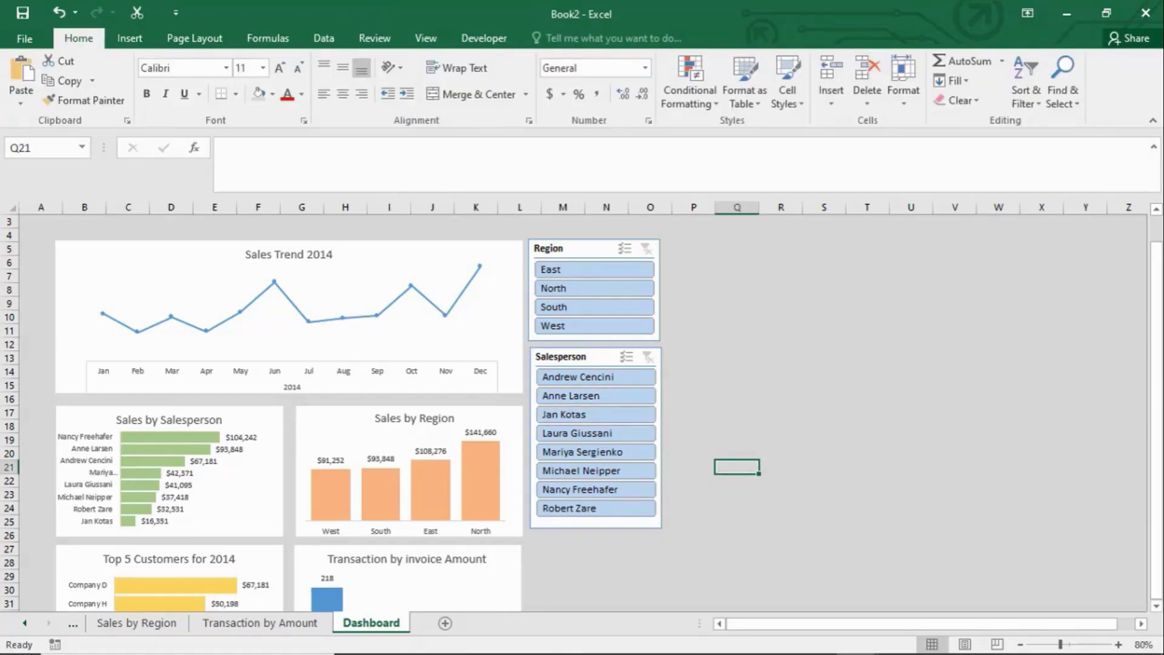
# Test the Region slicer by filtering to East, followed by North.
pyautogui.moveTo(1157, 395); pyautogui.dragTo(1160, 418)
pyautogui.click(574, 271)
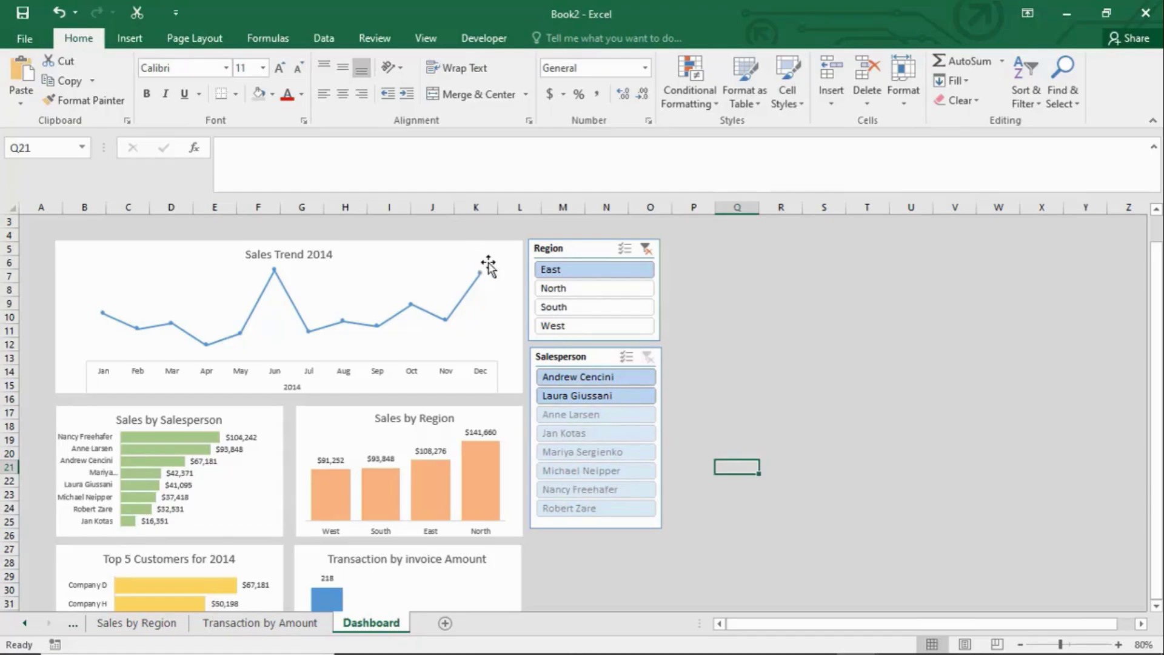
pyautogui.click(570, 290)
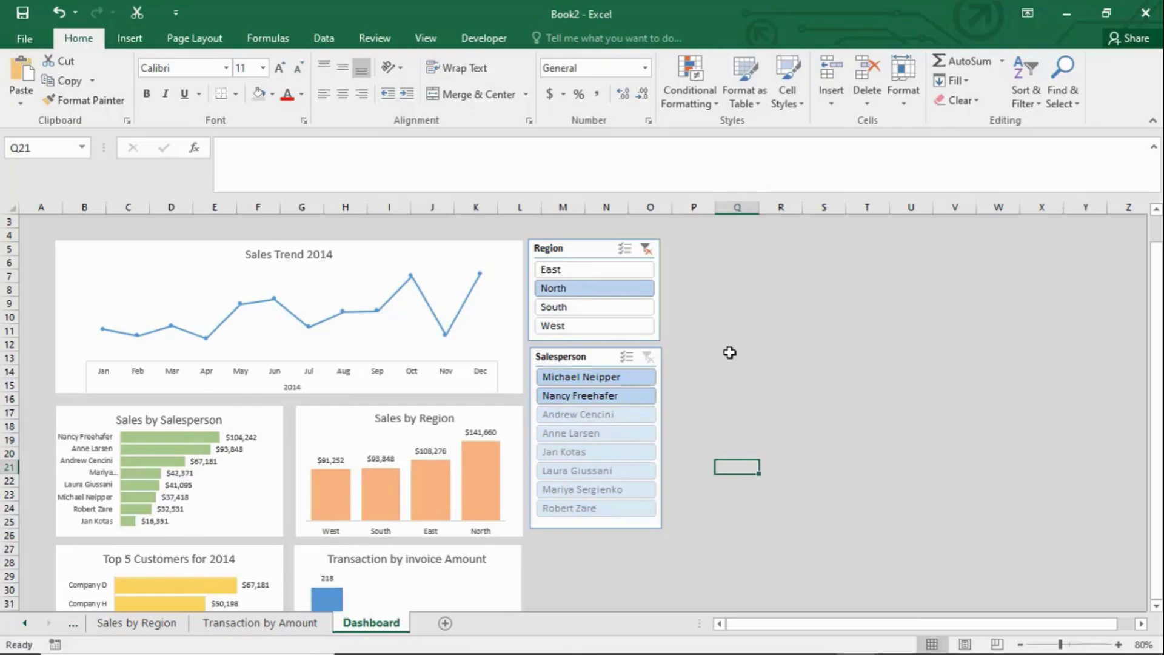
# Compare the dashboard's Sales Trend 2014 chart with the original chart on its source sheet, and return to the Dashboard sheet.
pyautogui.click(361, 281)
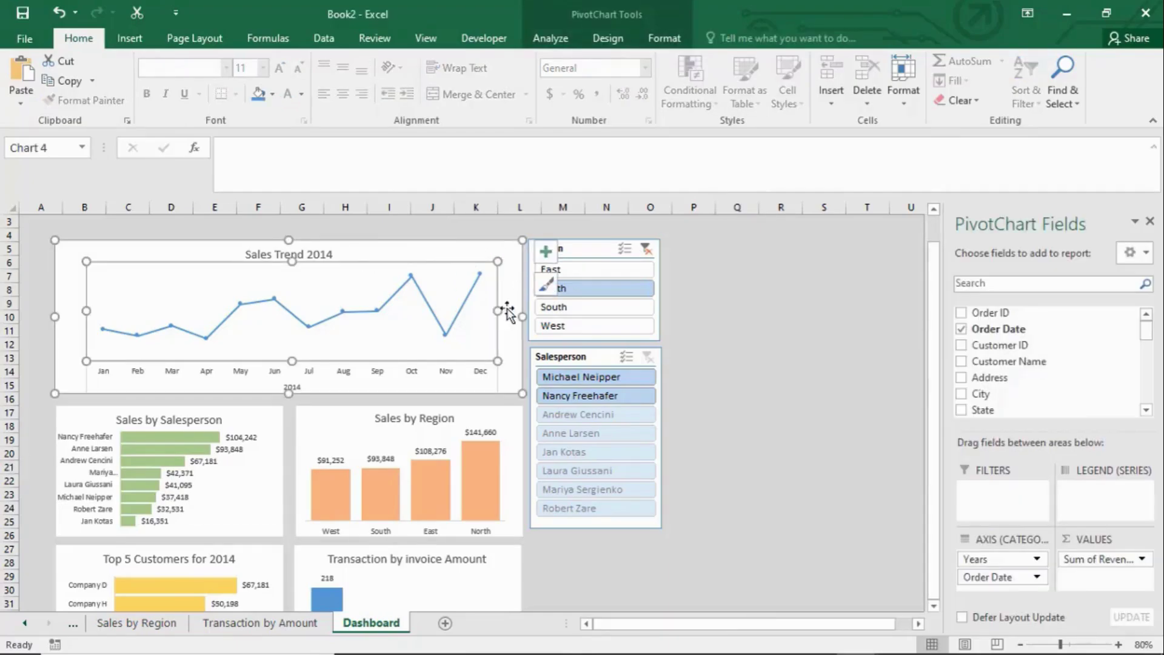
pyautogui.click(507, 362)
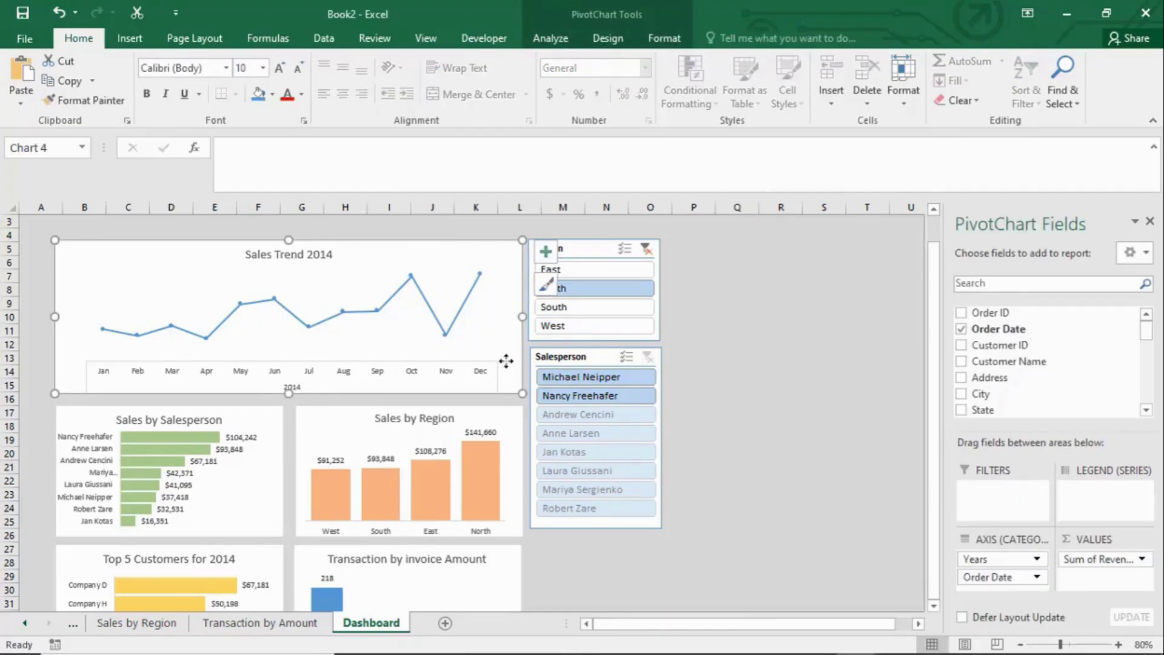
pyautogui.click(231, 623)
pyautogui.click(156, 624)
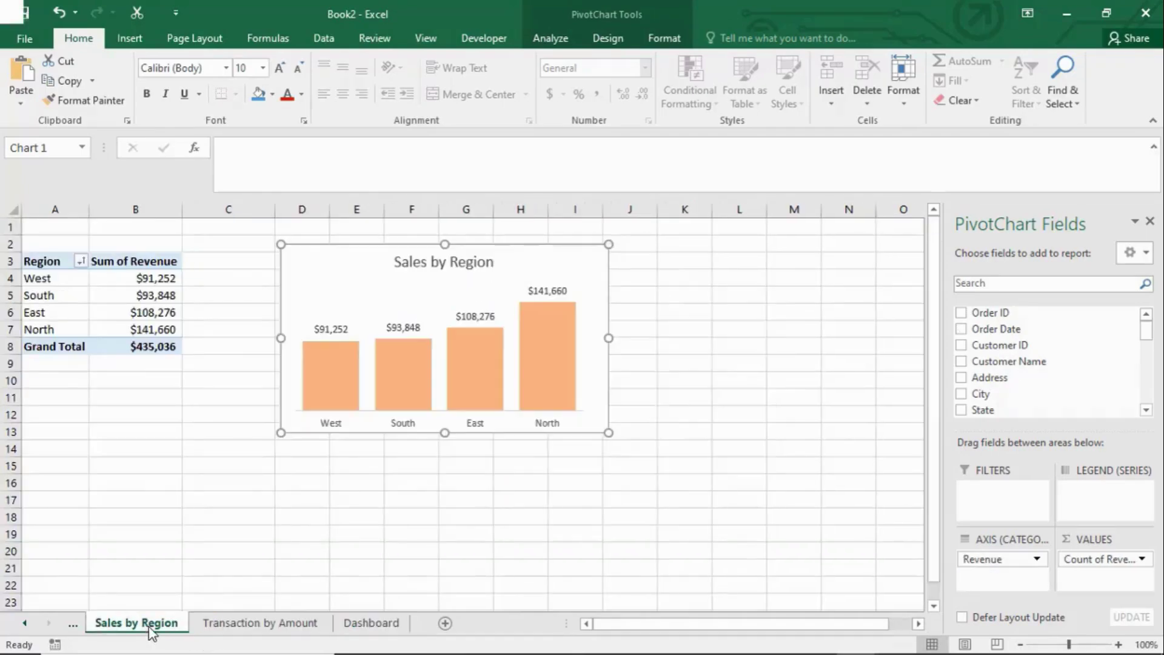
pyautogui.click(72, 623)
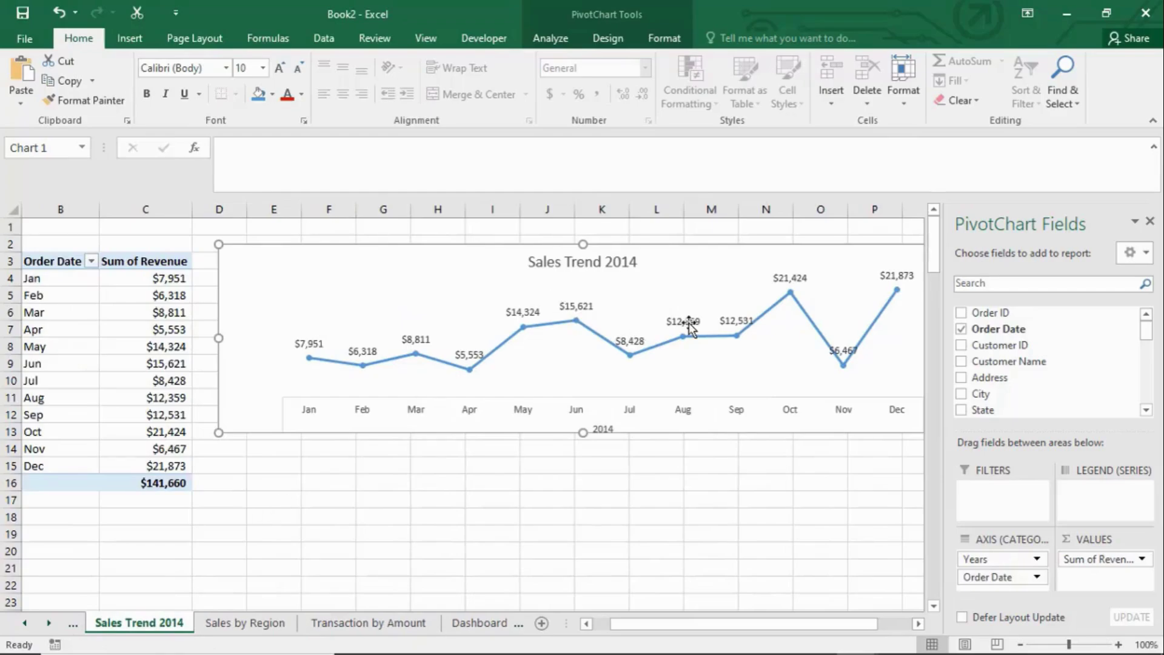
pyautogui.click(481, 624)
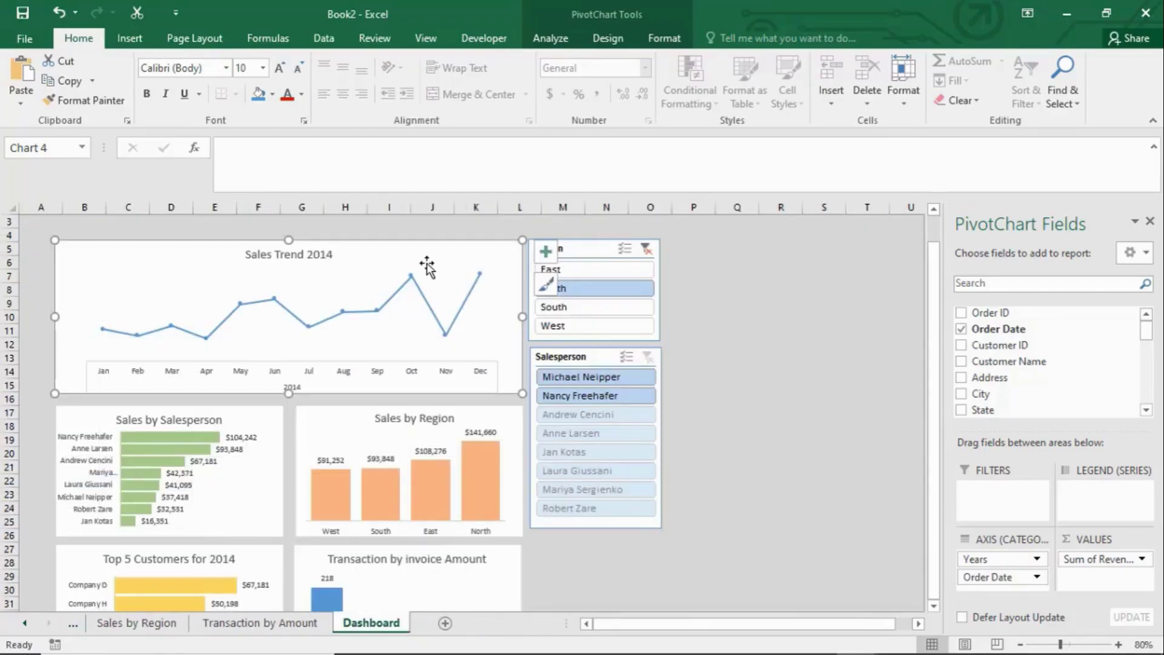
# Add data labels to the Sales Trend 2014 chart on the Dashboard and deselect the chart.
pyautogui.click(544, 251)
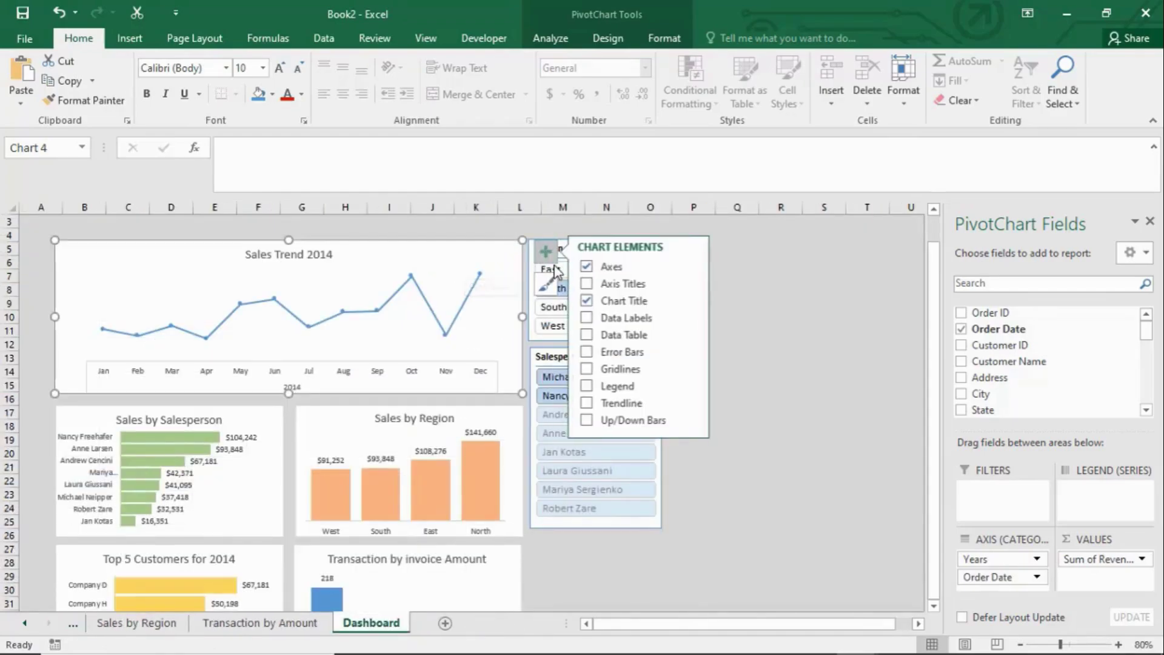
pyautogui.click(586, 321)
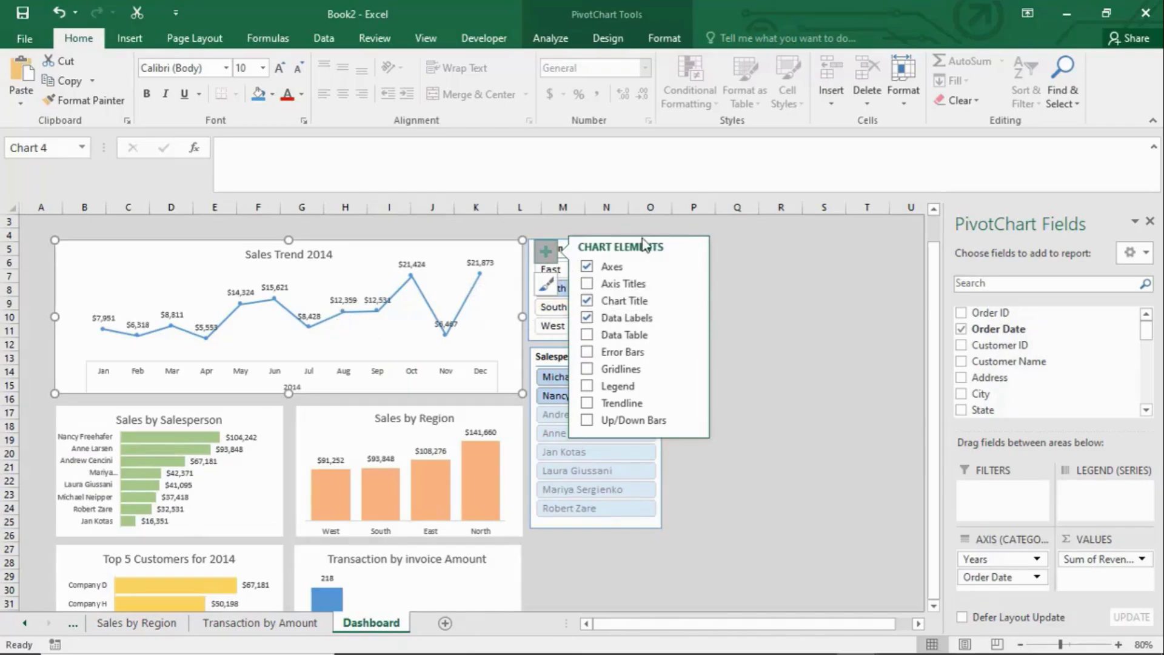
pyautogui.click(545, 251)
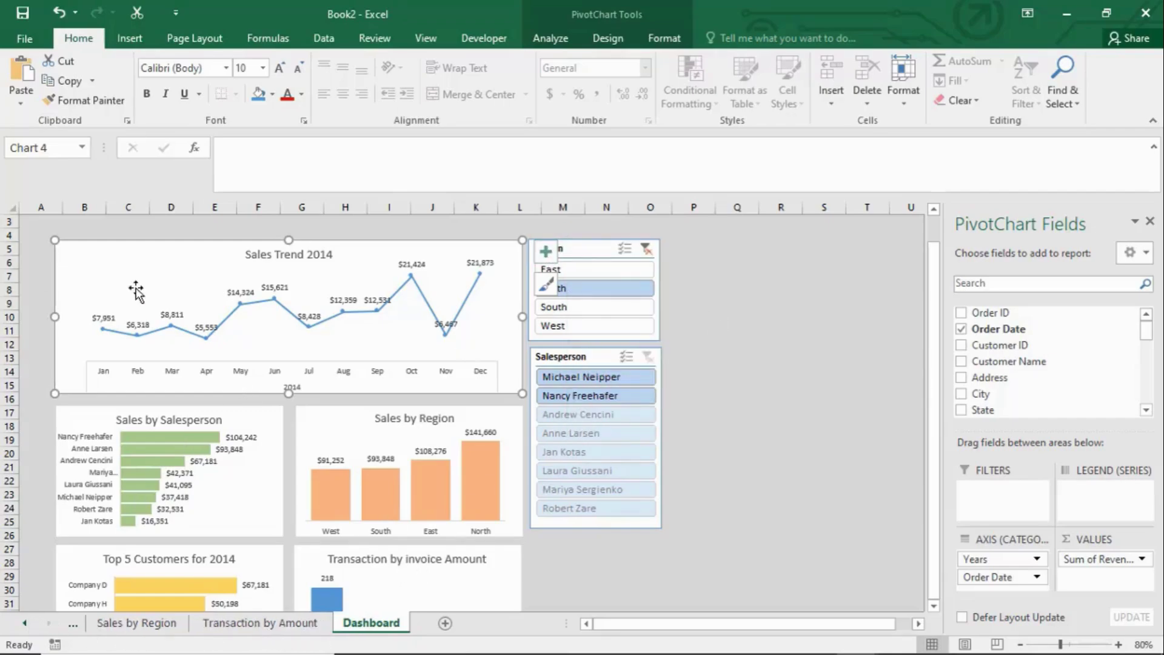
pyautogui.click(806, 369)
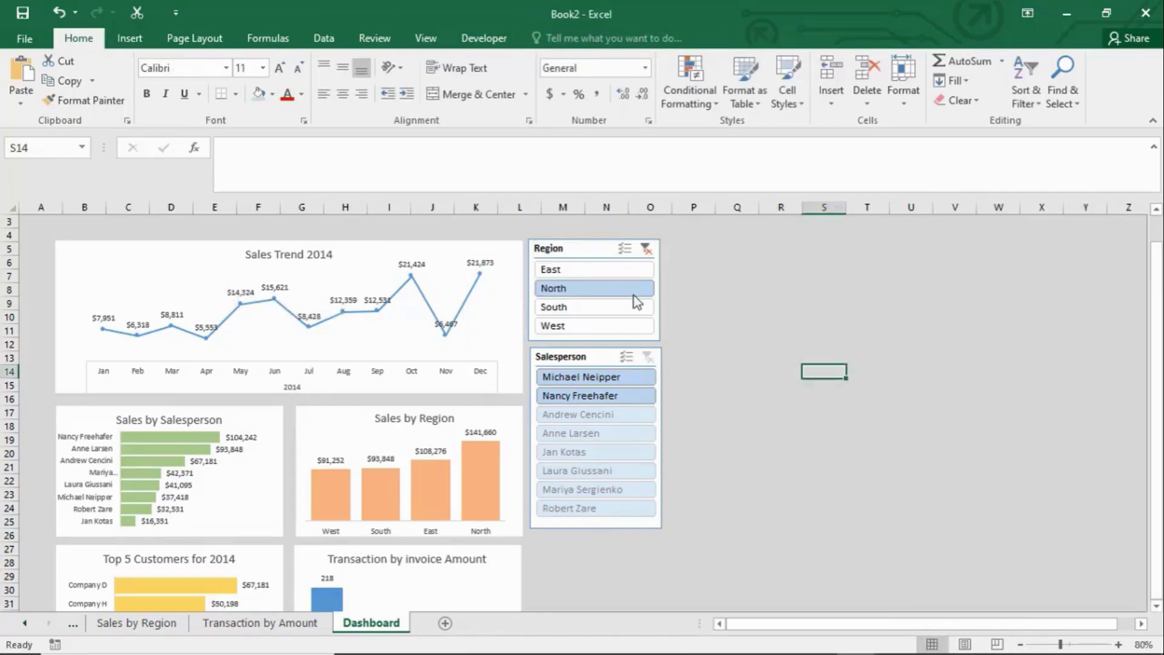
# Filter the Sales Trend 2014 chart to East and to South with the Region slicer, and clear the region filter.
pyautogui.click(612, 272)
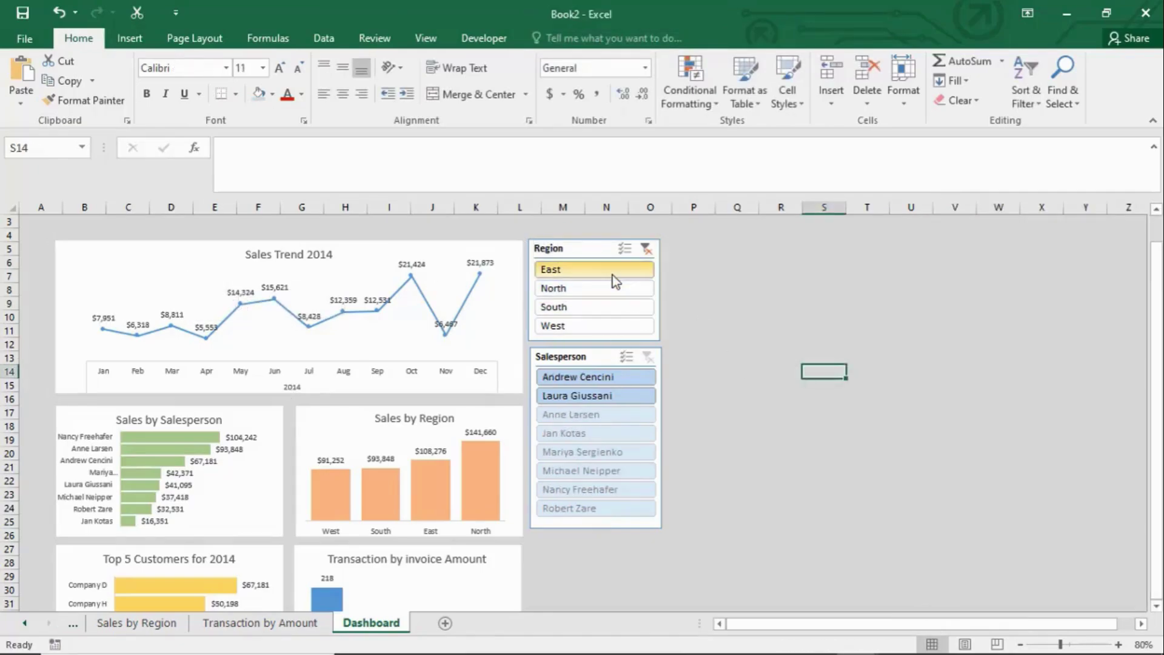
pyautogui.click(609, 313)
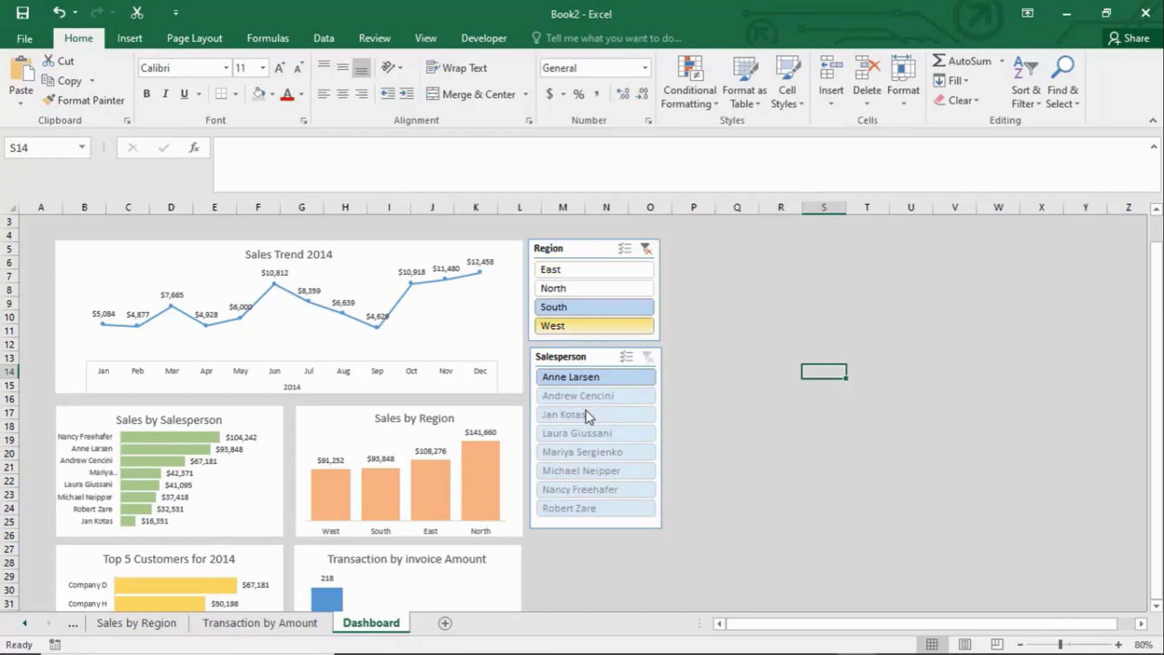
pyautogui.click(646, 248)
# Connect the Region slicer to the Sales by Rep, Sales by Region, Top 5 Customers and Transaction by Amount reports, and filter it to East.
pyautogui.click(591, 248)
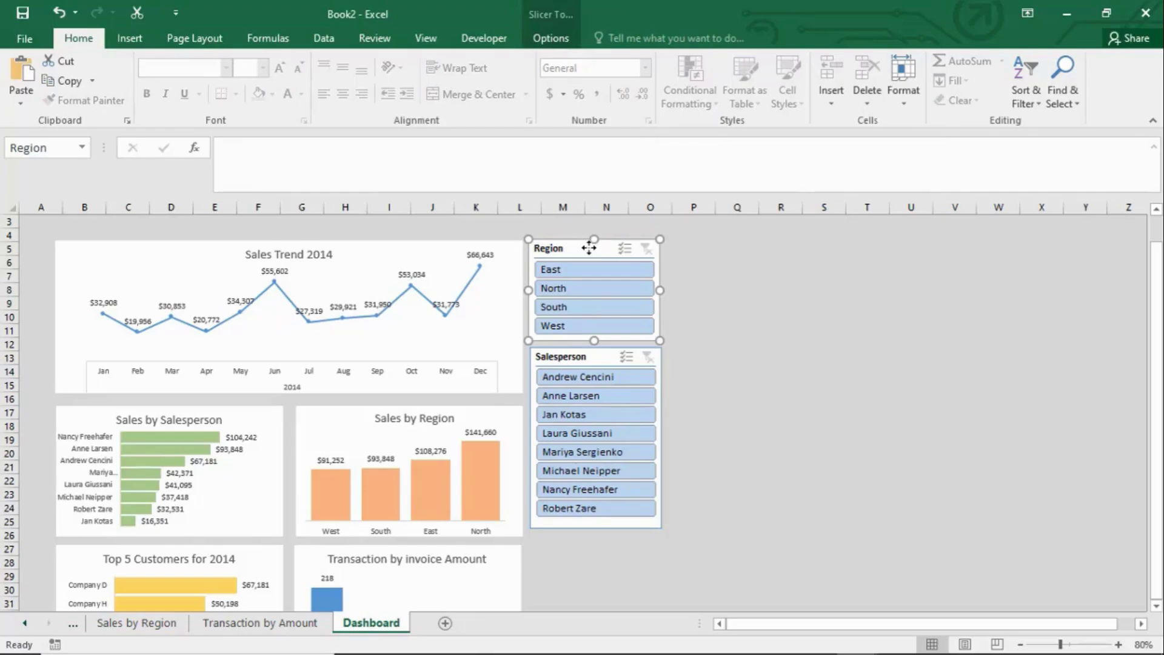
pyautogui.click(551, 40)
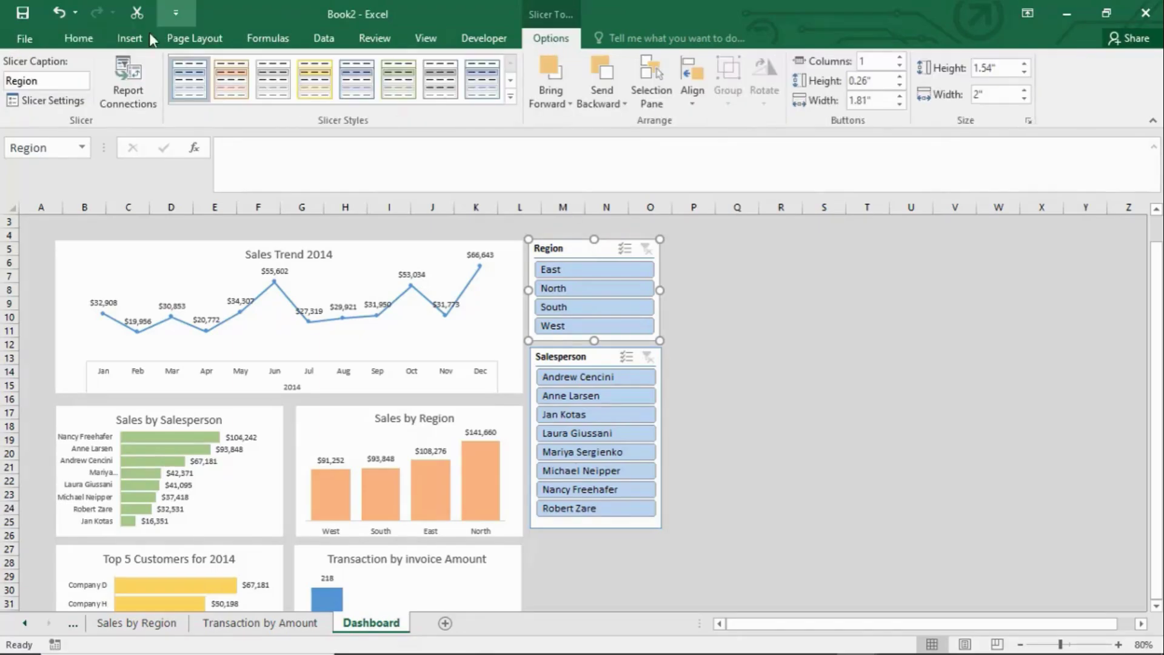
pyautogui.click(143, 73)
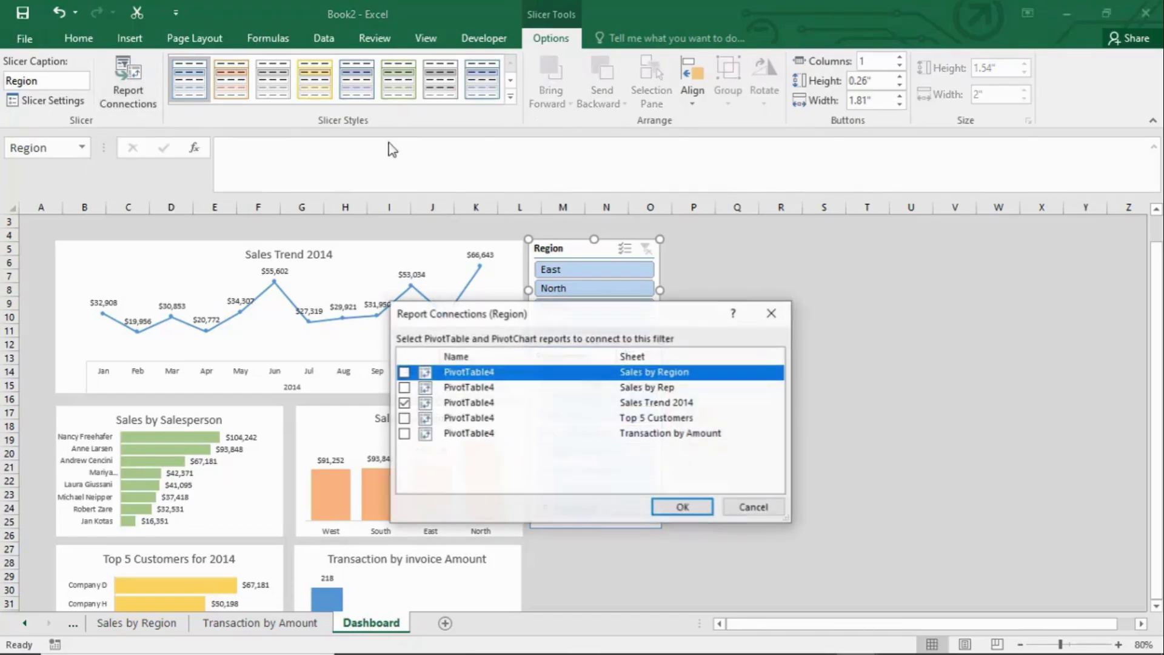
pyautogui.moveTo(584, 320); pyautogui.dragTo(916, 246)
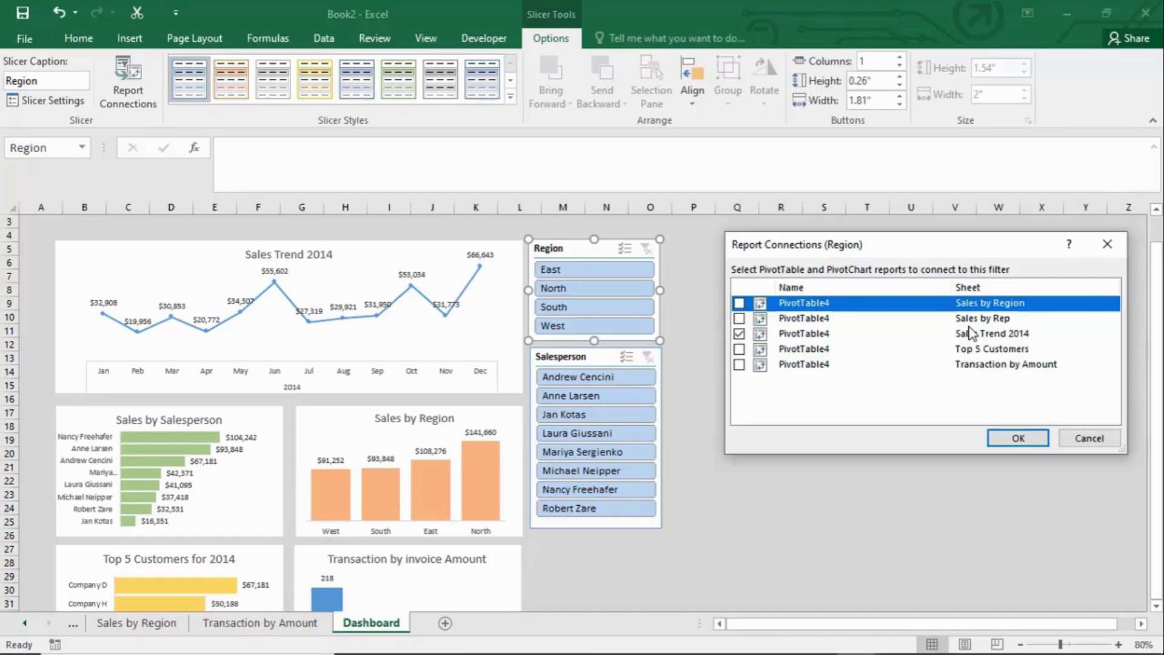
pyautogui.click(739, 319)
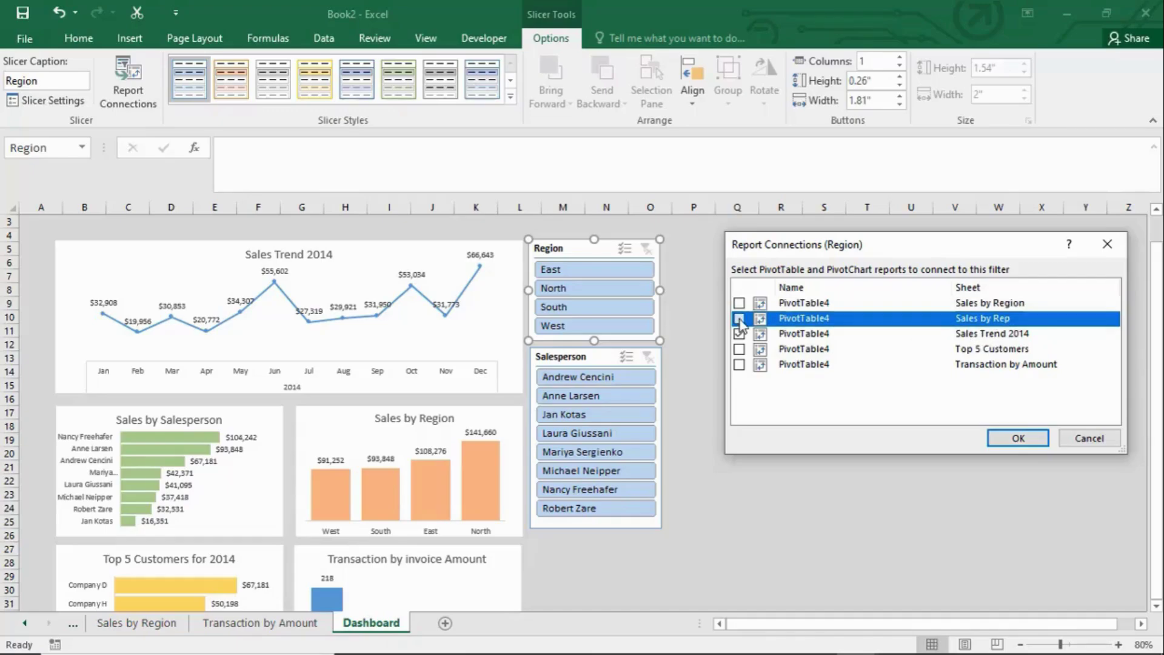
pyautogui.click(739, 303)
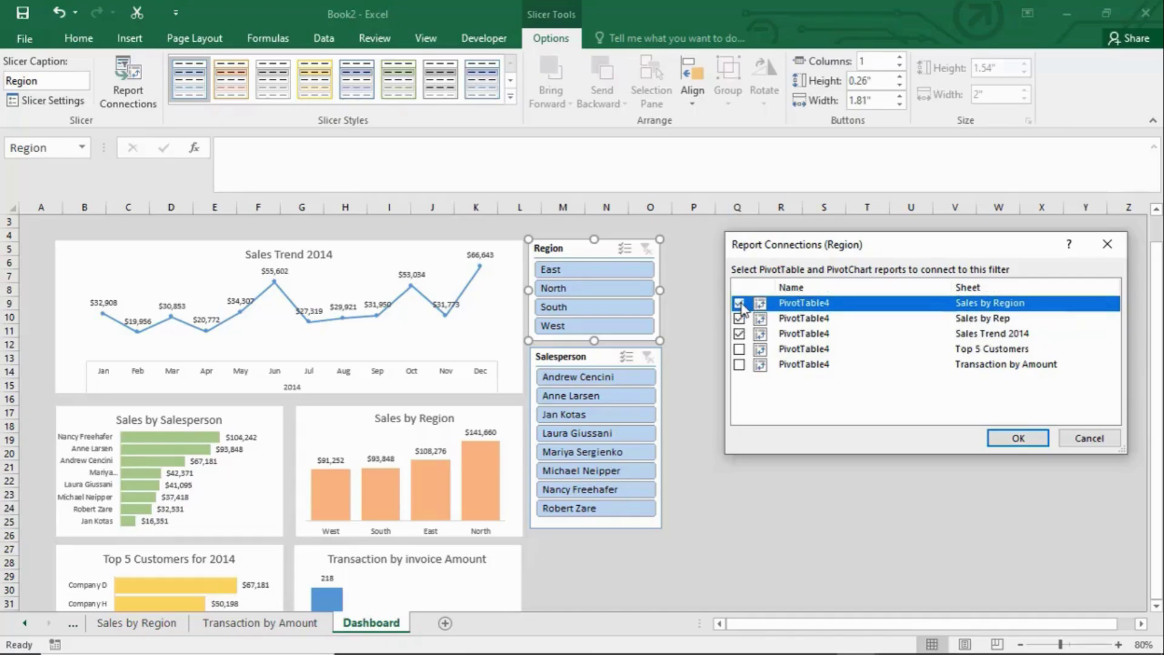
pyautogui.click(738, 349)
pyautogui.click(737, 364)
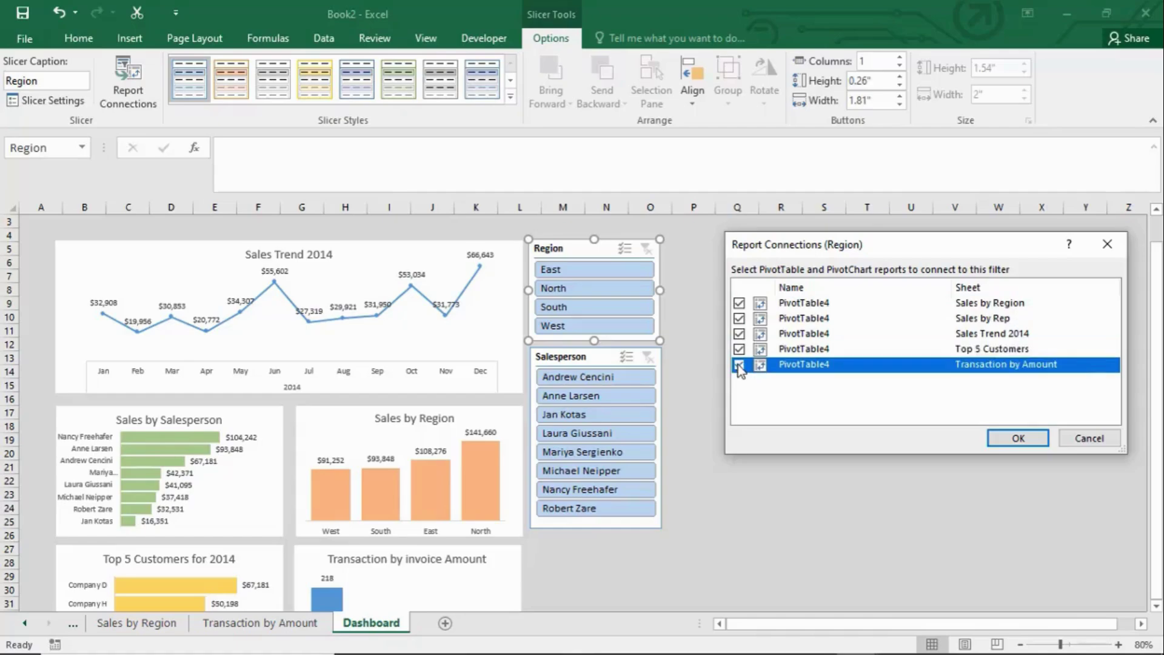
pyautogui.click(1018, 438)
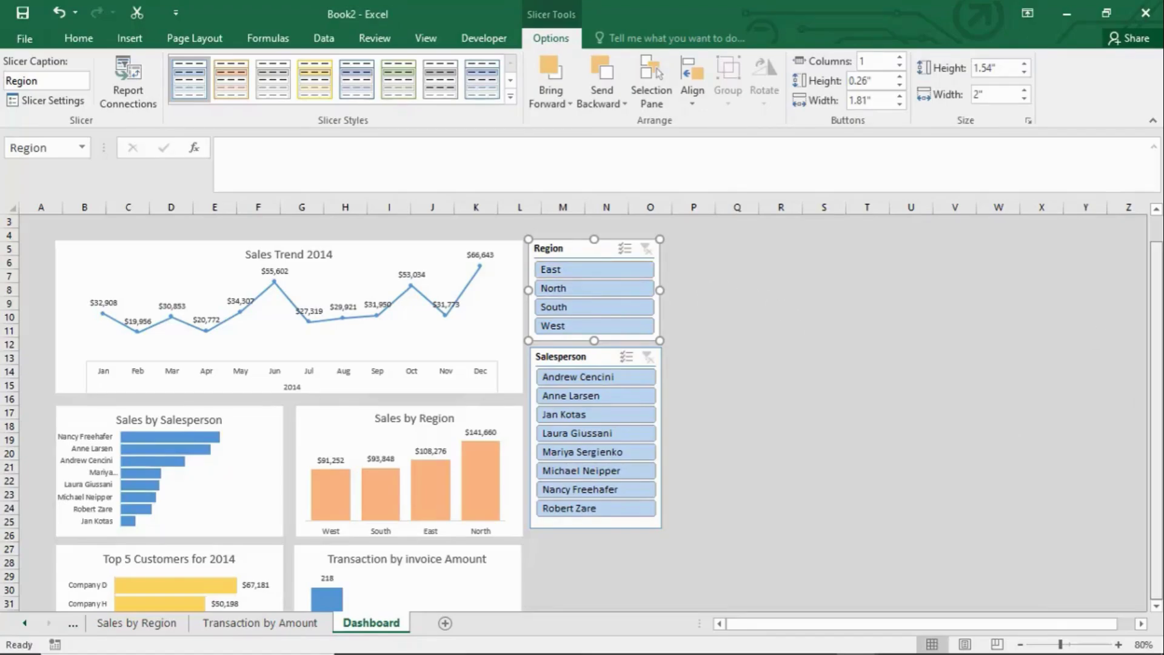
pyautogui.click(591, 270)
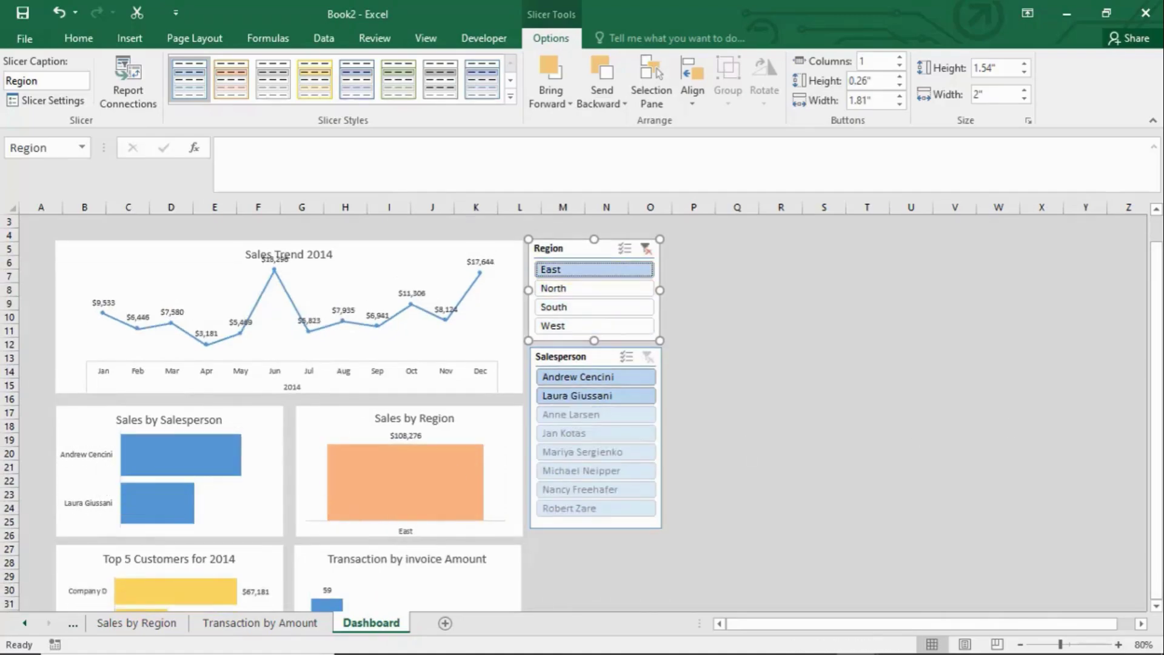
# Reduce the ribbon to Show Tabs and set the Dashboard zoom to 70% so that all five charts fit.
pyautogui.click(1020, 644)
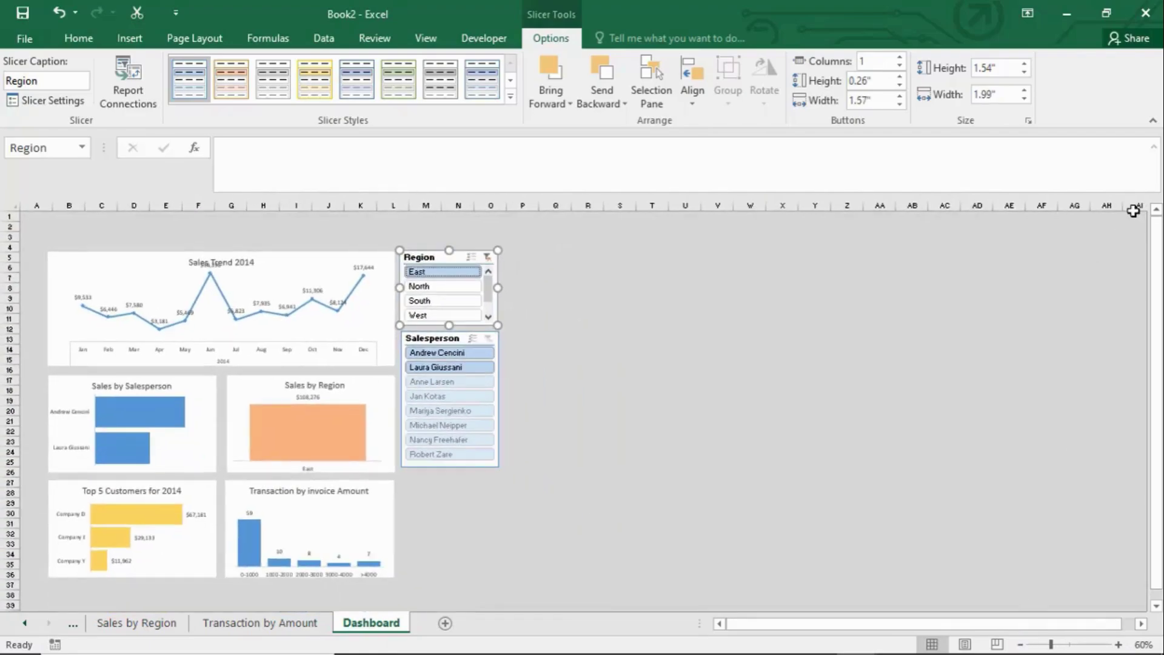
pyautogui.click(1026, 18)
pyautogui.click(1030, 68)
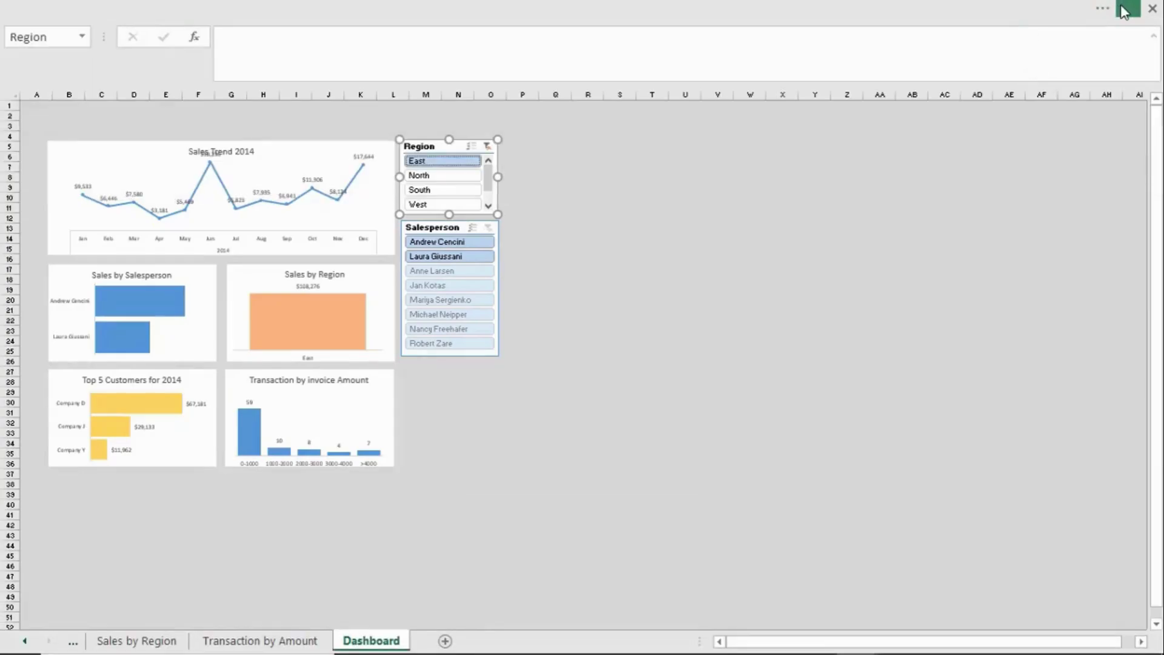
pyautogui.click(1127, 9)
pyautogui.click(1015, 97)
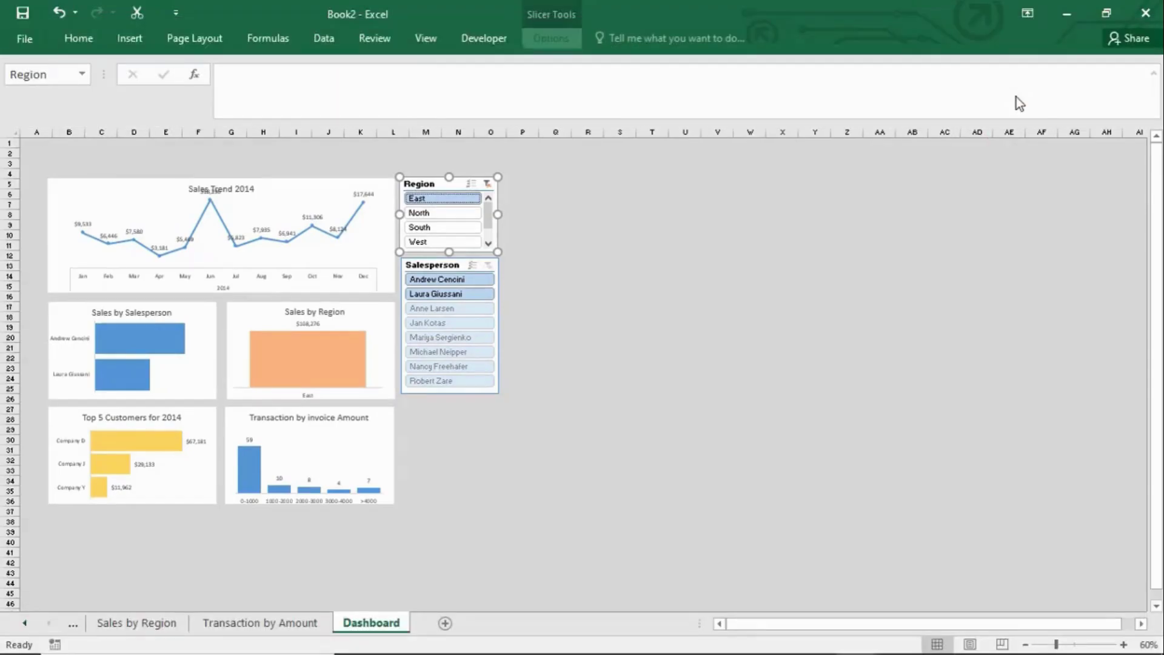
pyautogui.click(1026, 12)
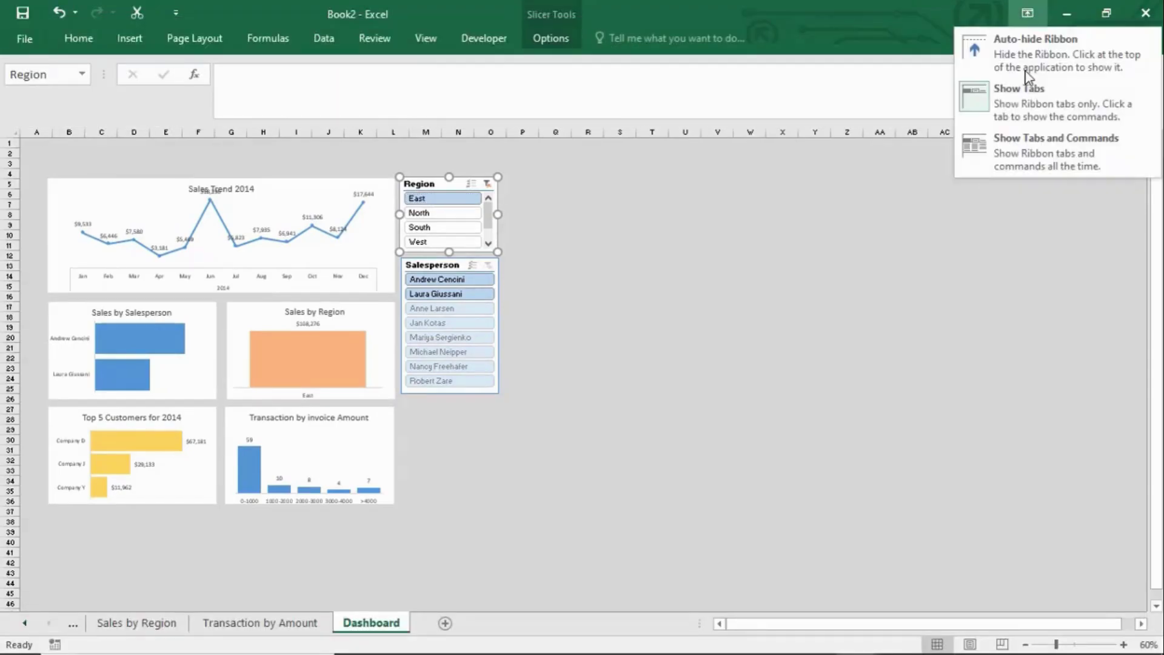
pyautogui.click(975, 173)
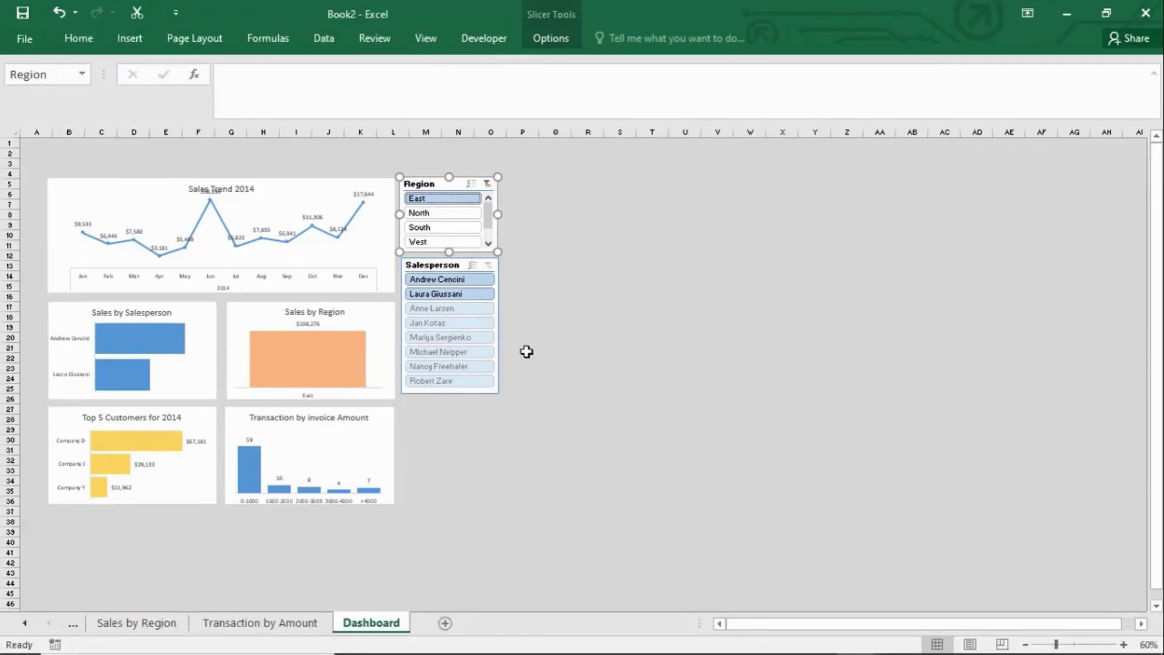
pyautogui.click(1124, 645)
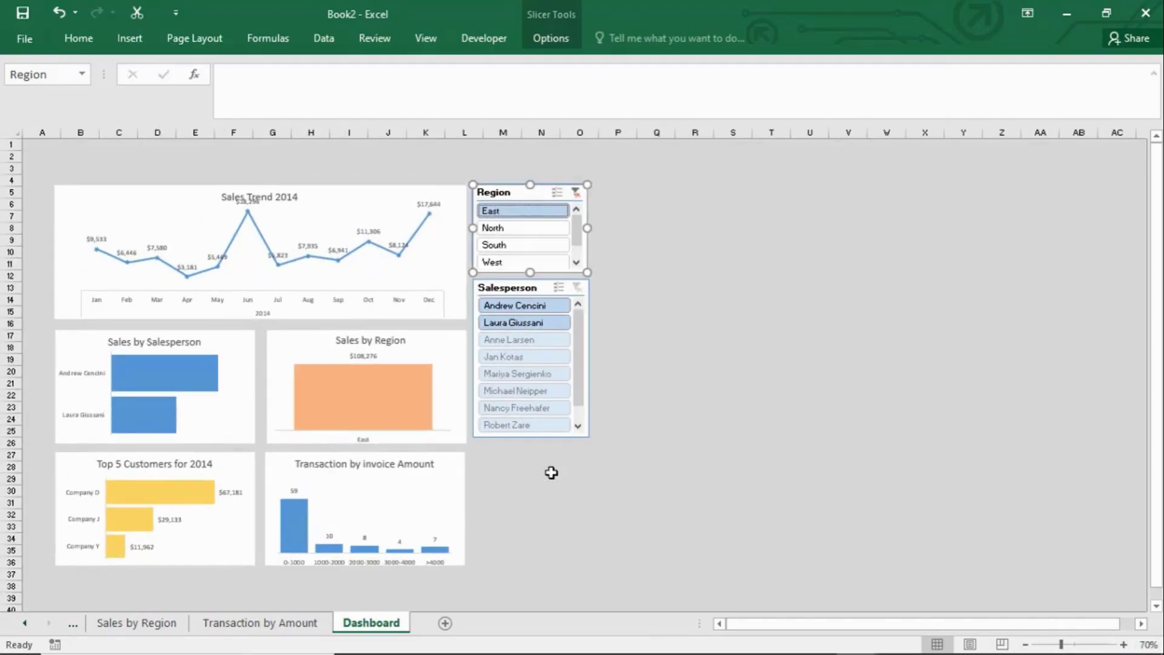
# Check how all the charts respond to the Region slicer with North and with South, and clear the region filter.
pyautogui.click(521, 228)
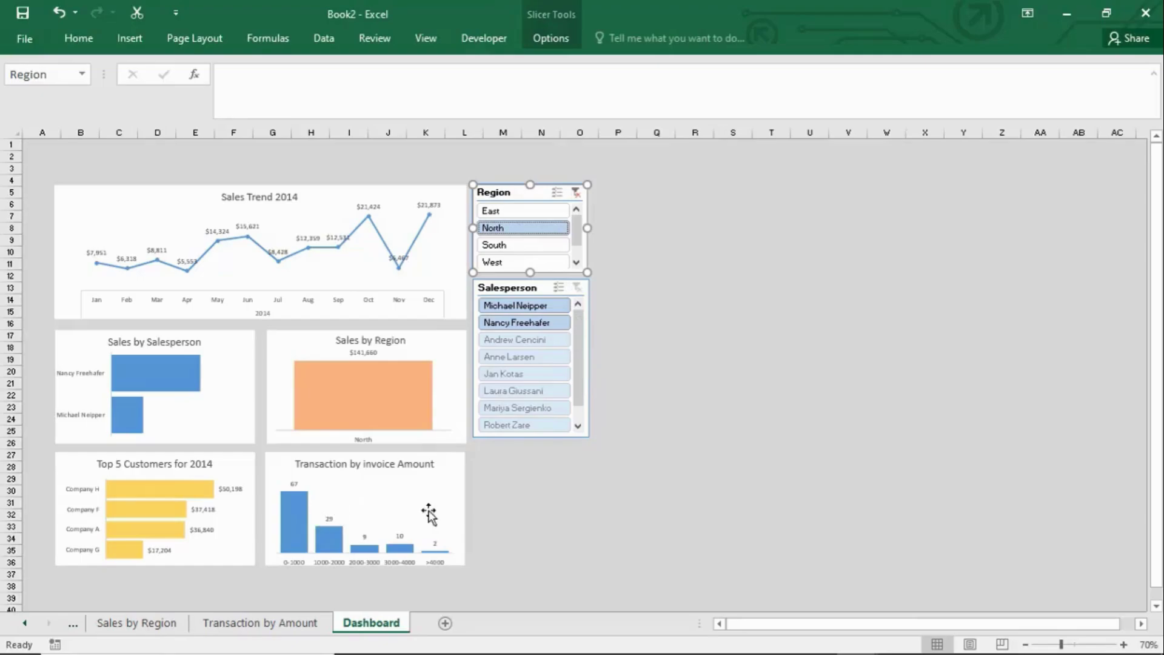
pyautogui.click(524, 247)
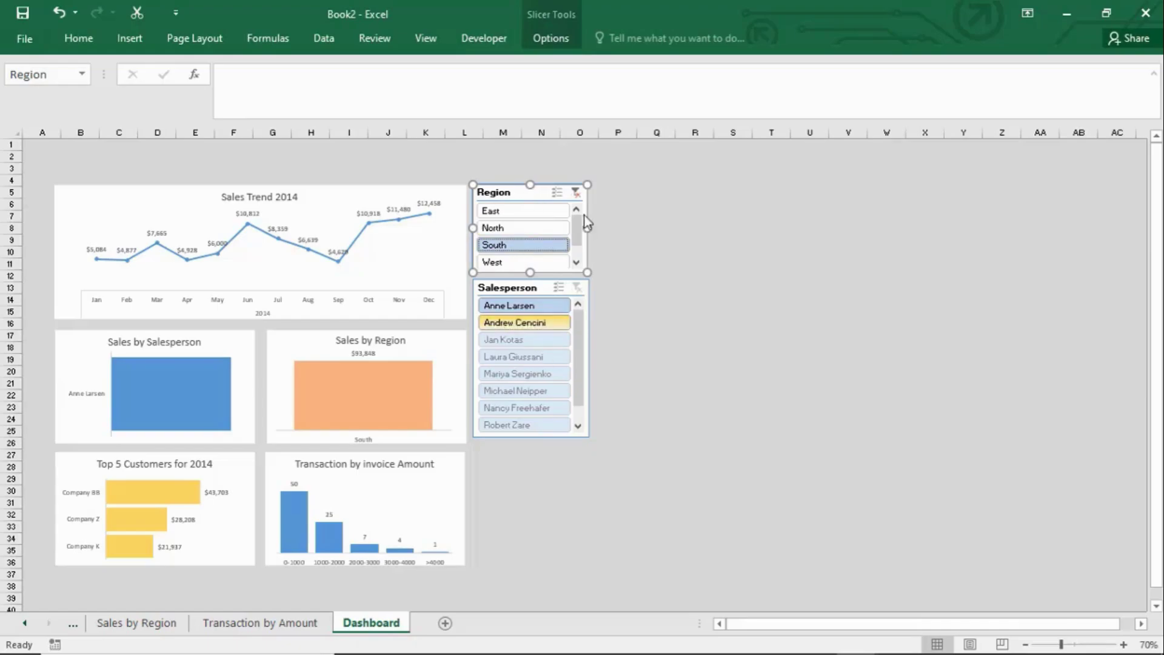
pyautogui.click(576, 193)
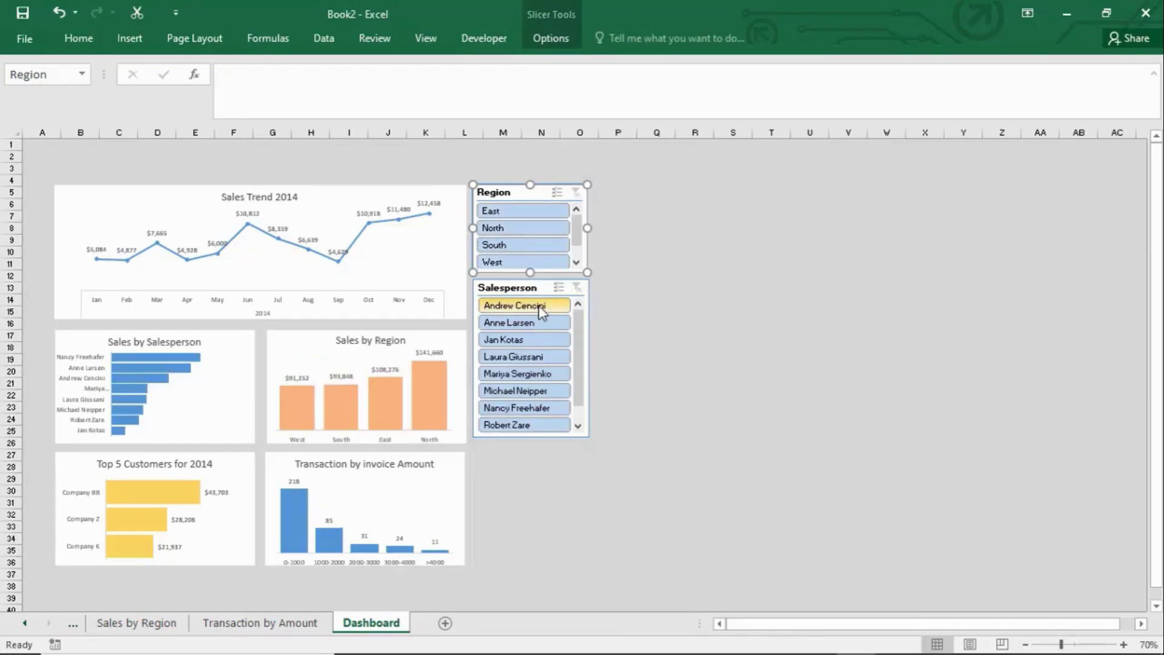
# Test the Salesperson slicer by filtering to each of the first six salespeople in turn.
pyautogui.click(528, 291)
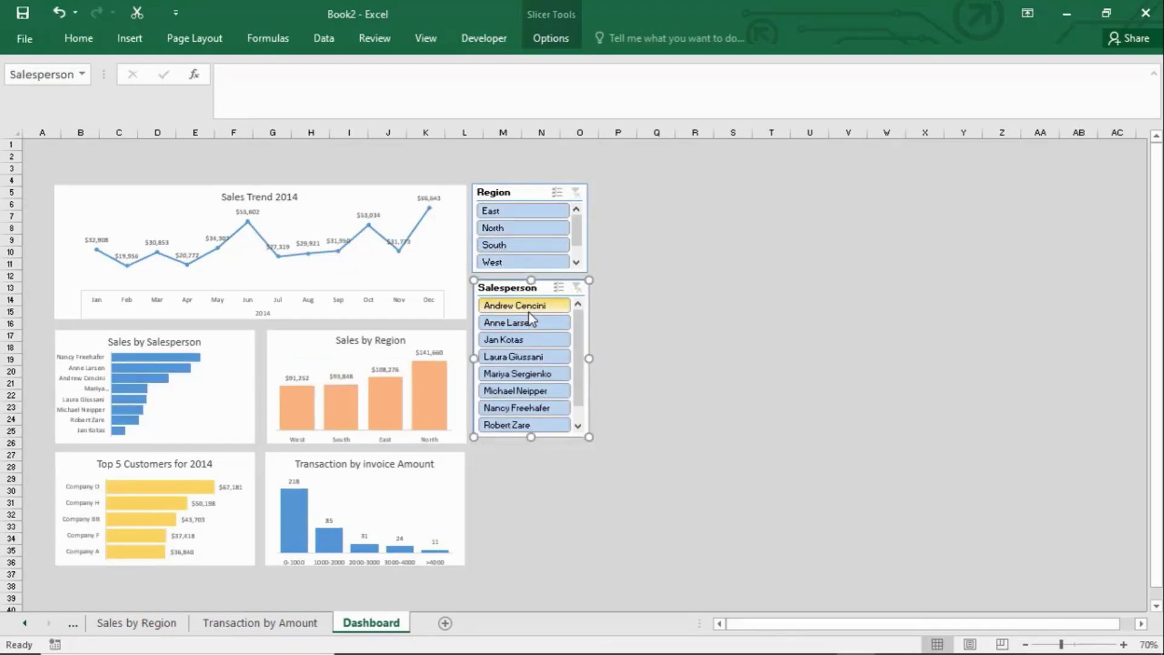
pyautogui.click(529, 310)
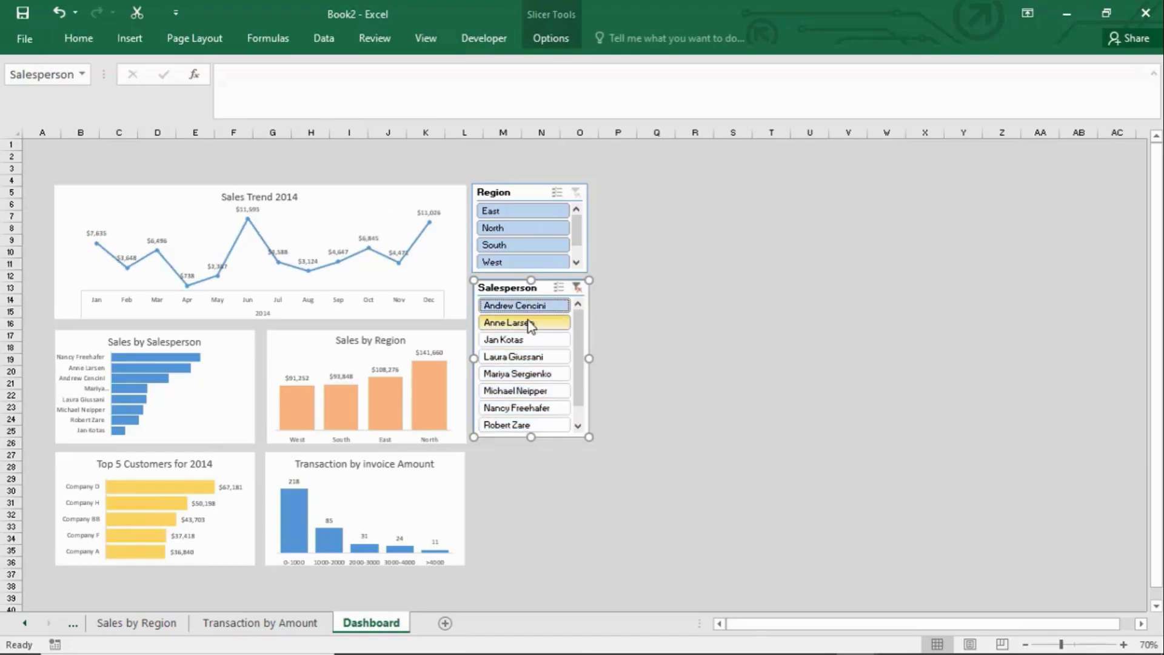
pyautogui.click(529, 322)
pyautogui.click(524, 338)
pyautogui.click(525, 357)
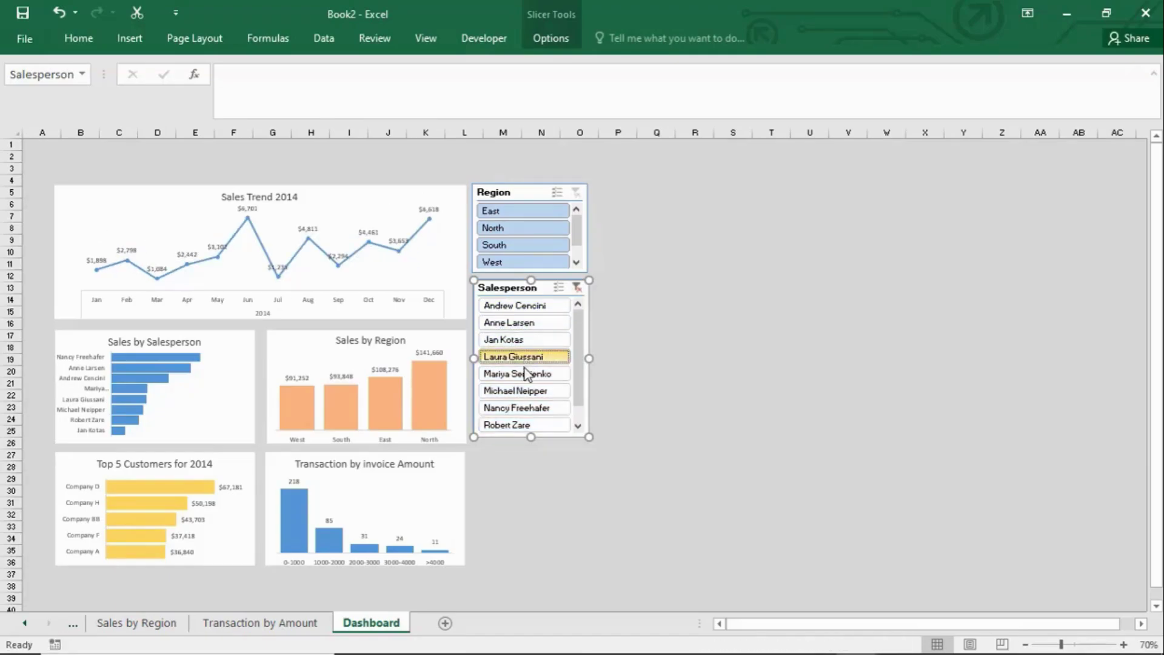
pyautogui.click(525, 373)
pyautogui.click(525, 390)
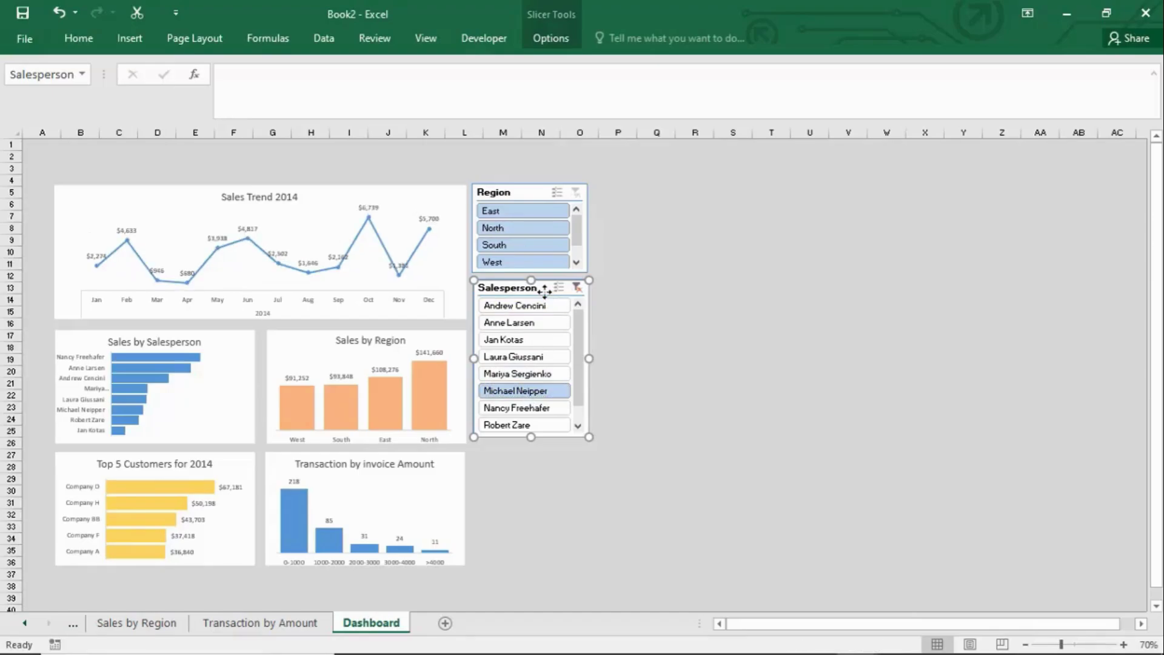
# Clear the Salesperson filter and connect the Salesperson slicer to the Sales by Region, Sales by Rep, Top 5 Customers and Transaction by Amount reports.
pyautogui.click(577, 287)
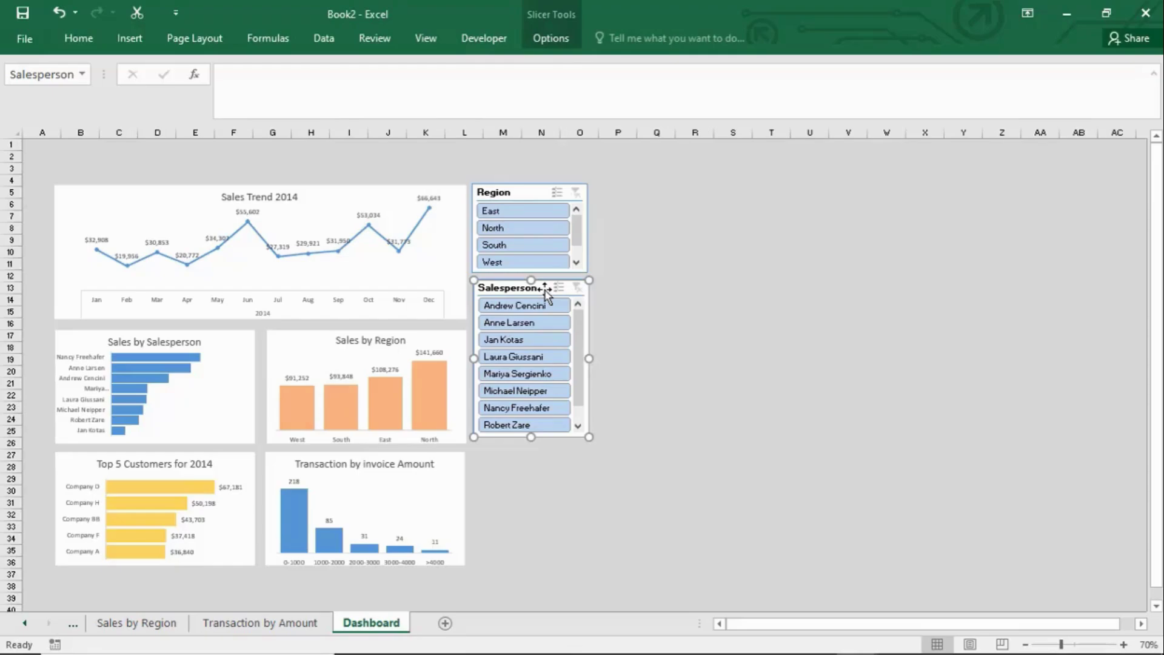
pyautogui.rightClick(545, 289)
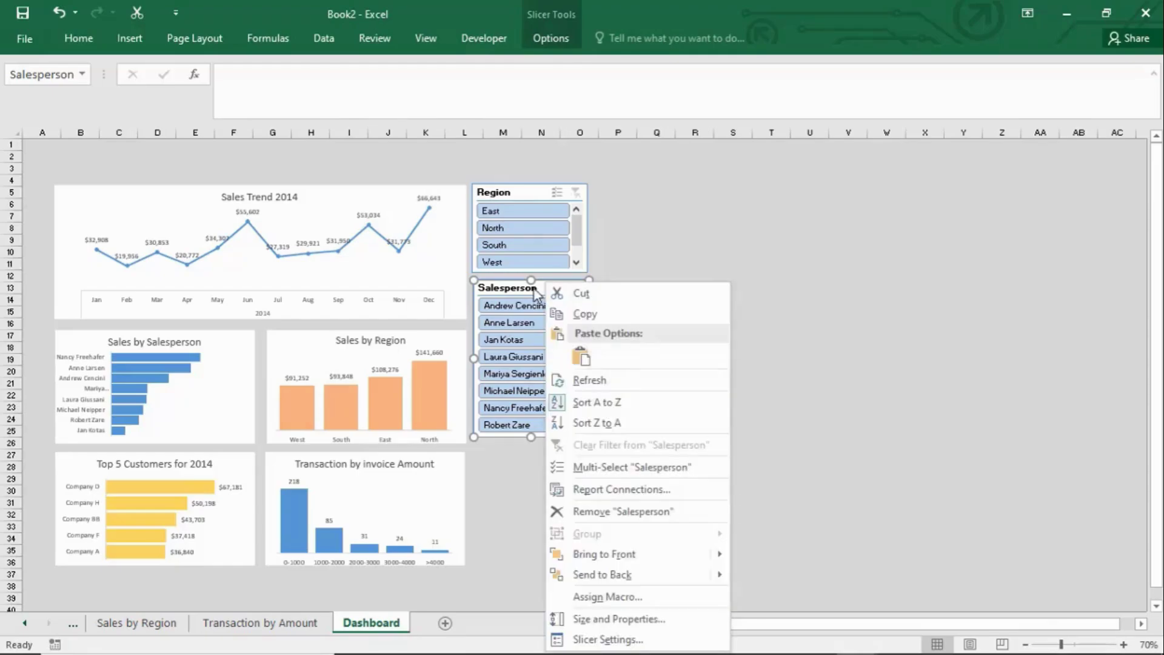
pyautogui.click(526, 286)
pyautogui.click(552, 46)
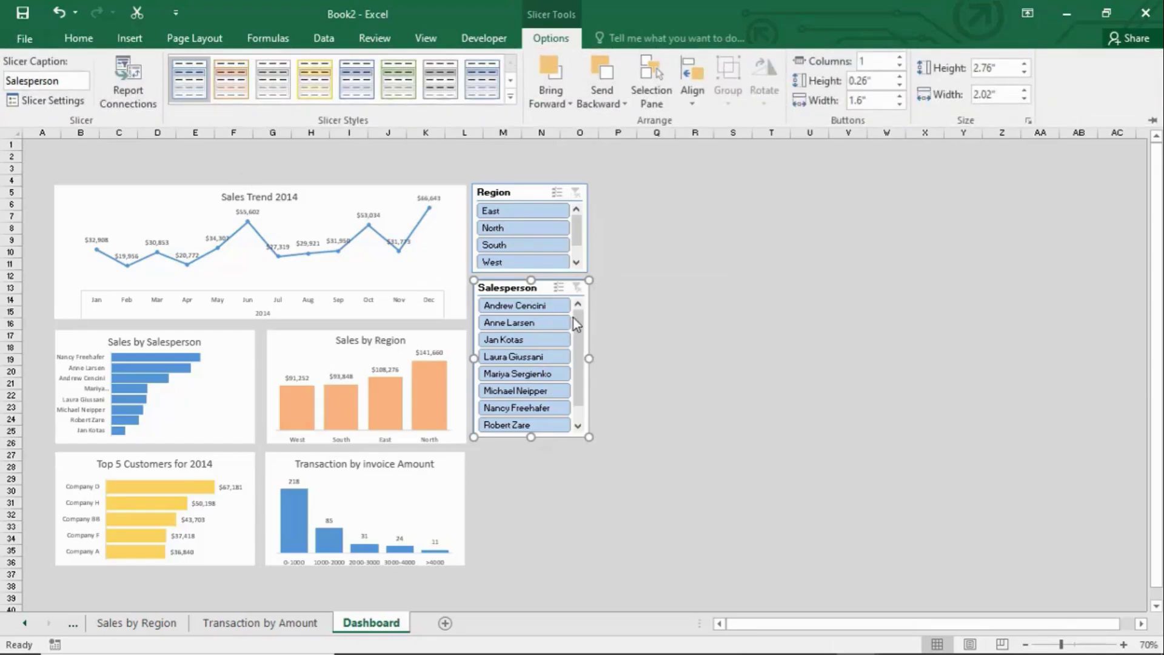
pyautogui.click(541, 294)
pyautogui.rightClick(538, 282)
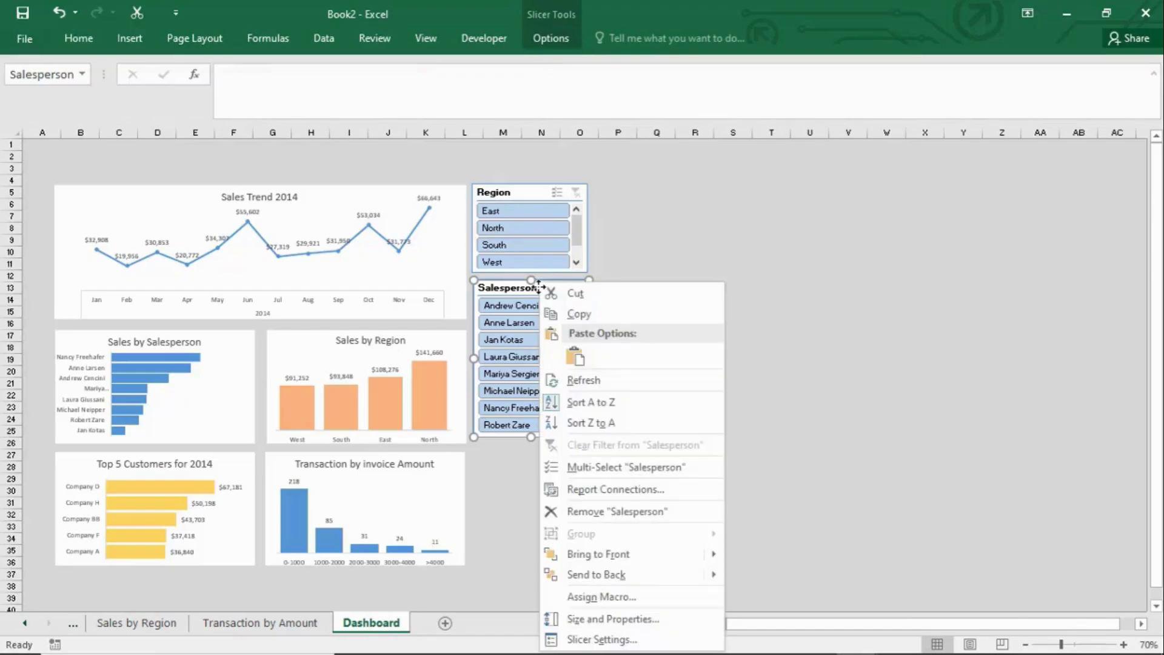
pyautogui.click(626, 487)
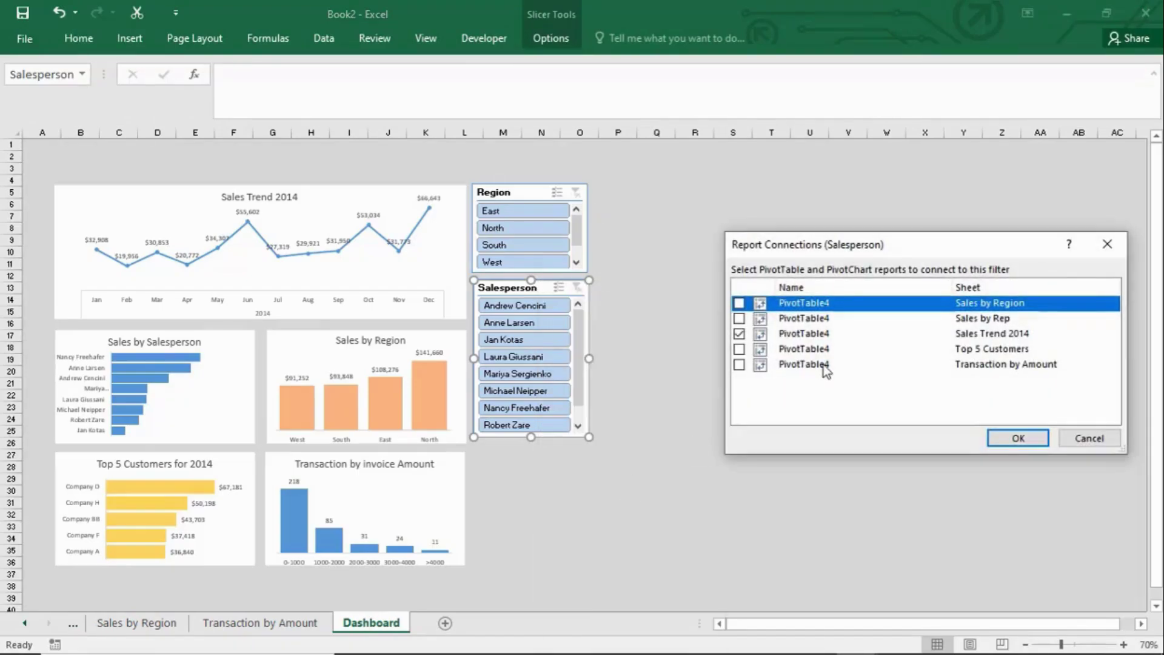
pyautogui.click(739, 303)
pyautogui.click(739, 318)
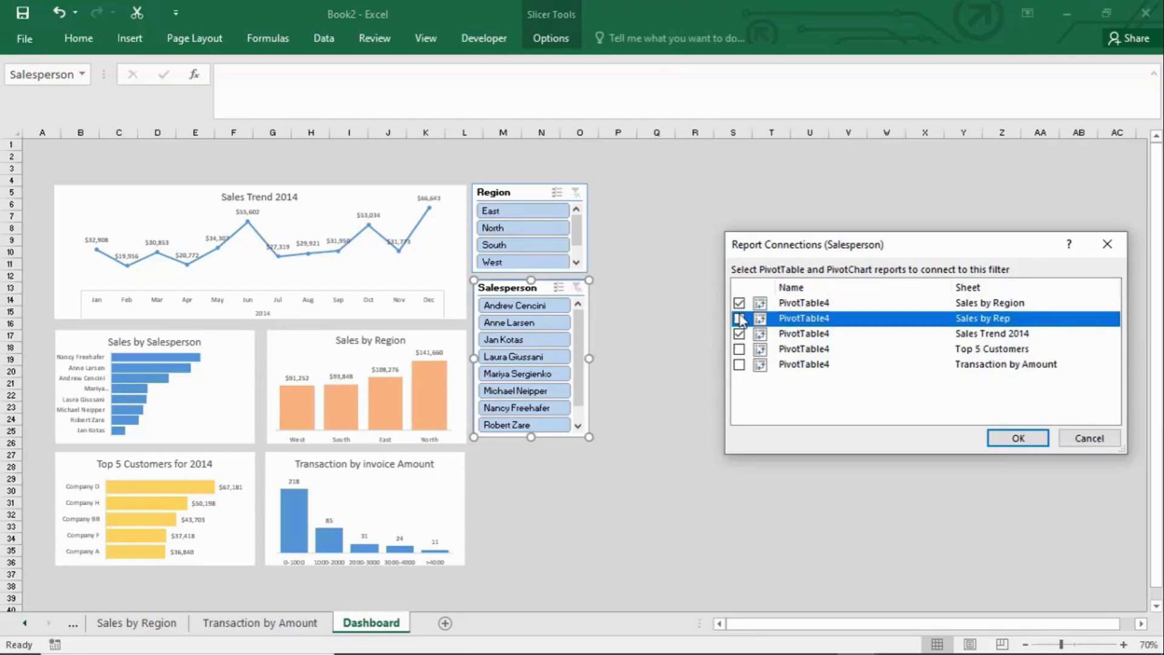
pyautogui.click(740, 349)
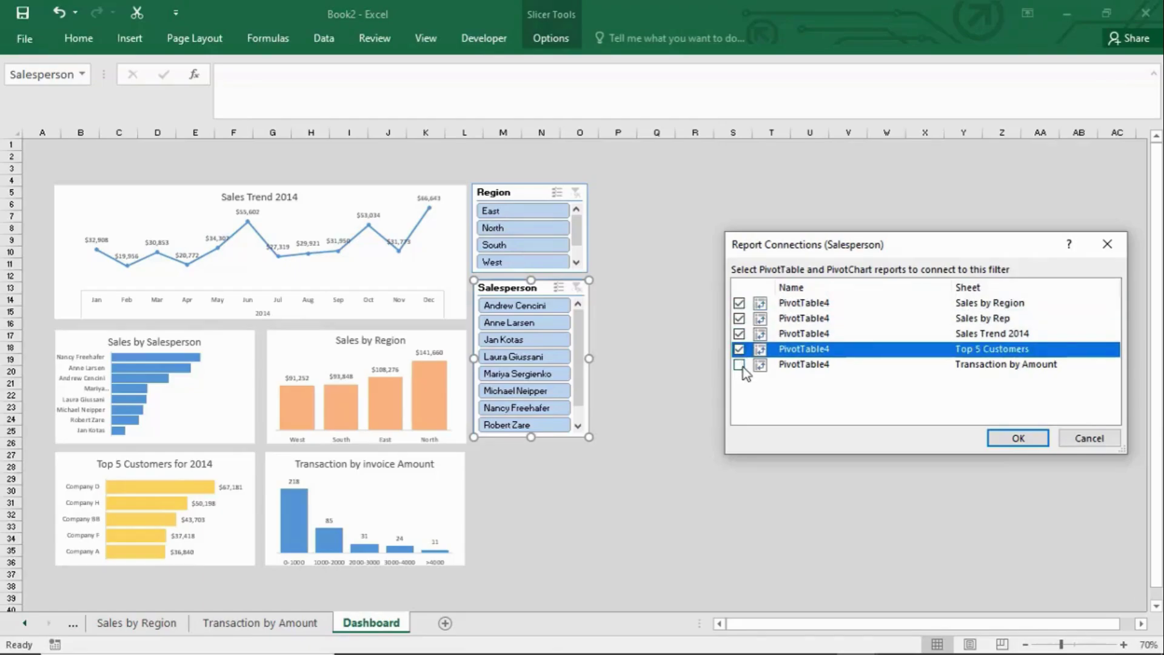
pyautogui.click(740, 364)
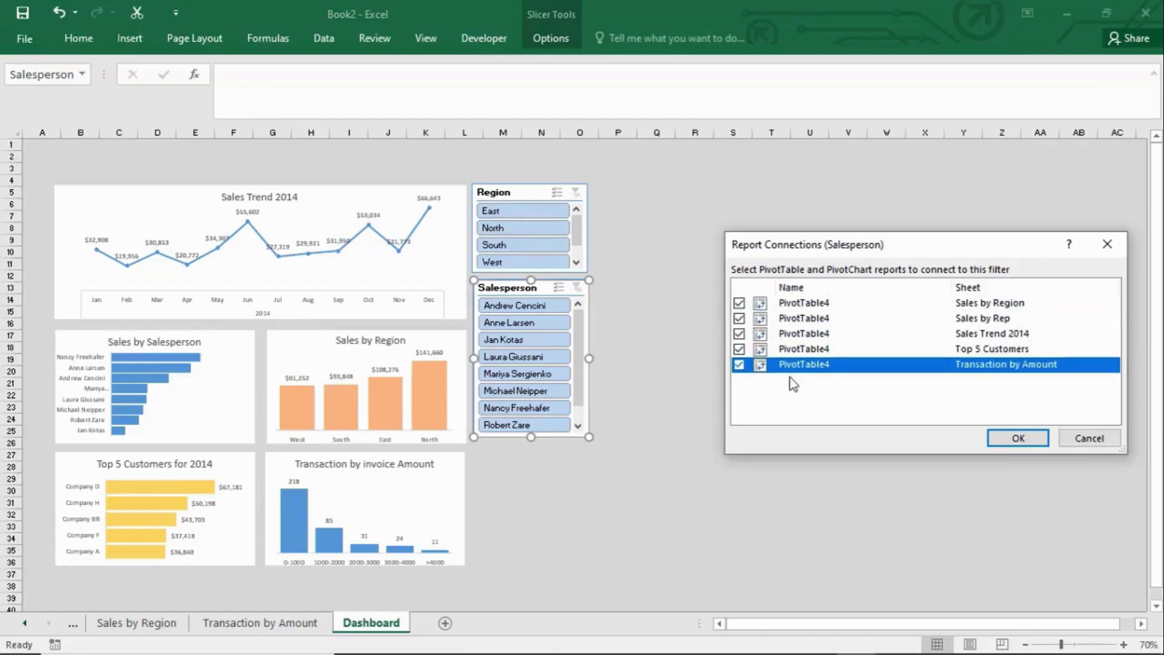
pyautogui.click(1019, 438)
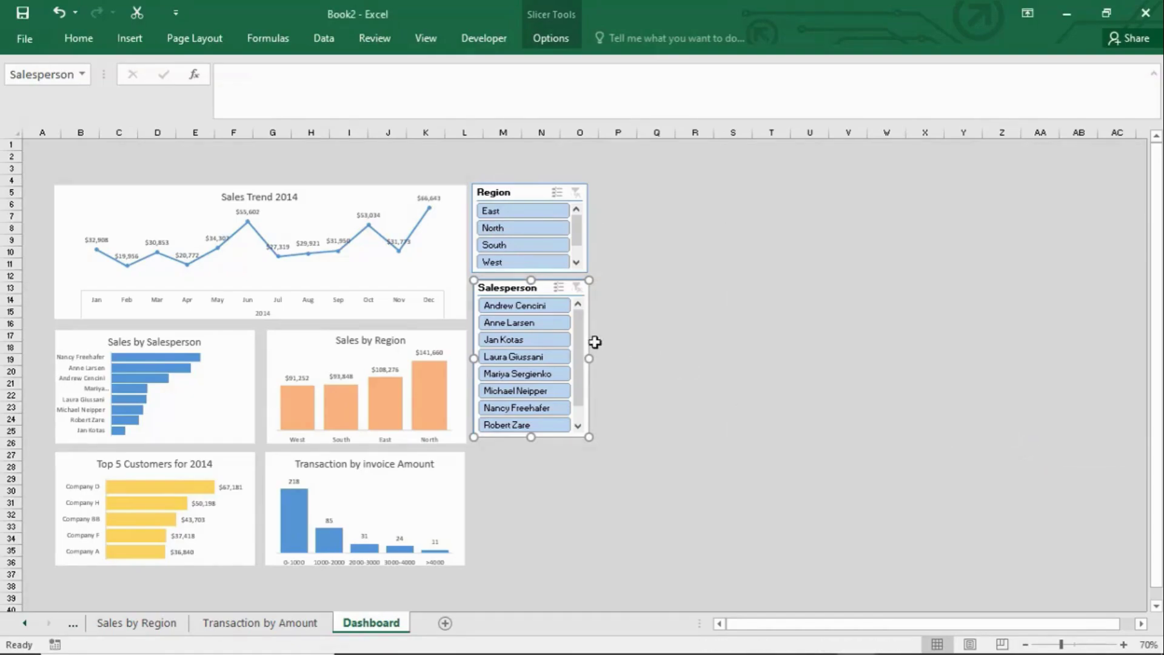
# Check how all five charts respond to the Salesperson slicer by filtering to several individual salespeople, ending with the last one listed.
pyautogui.click(546, 306)
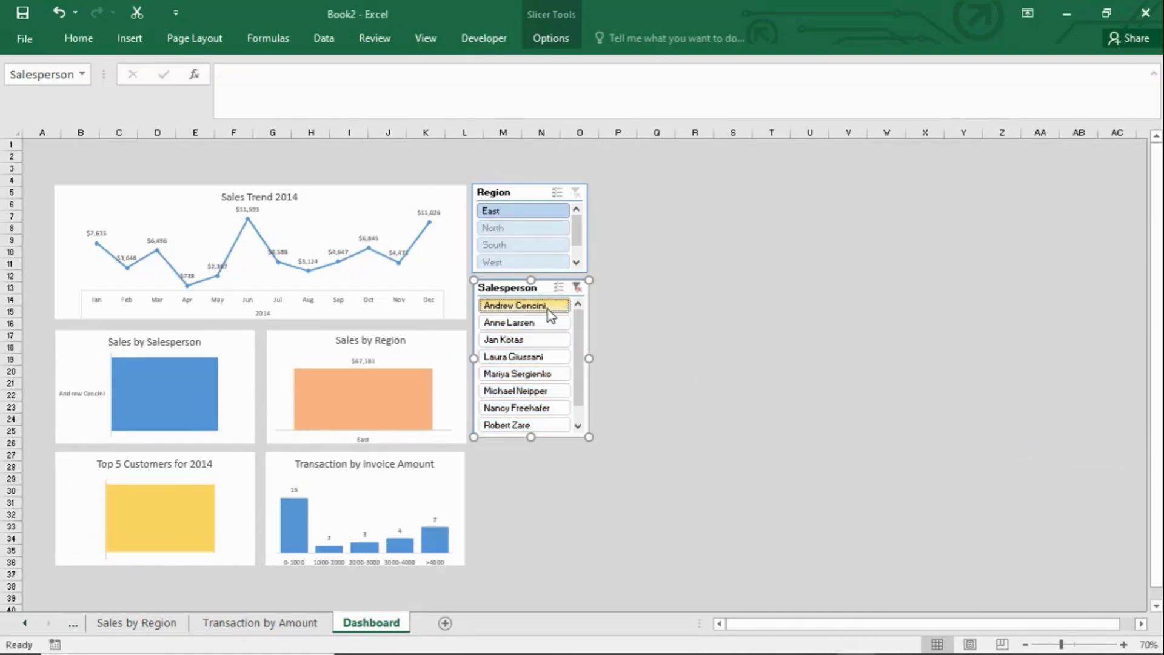
pyautogui.click(543, 324)
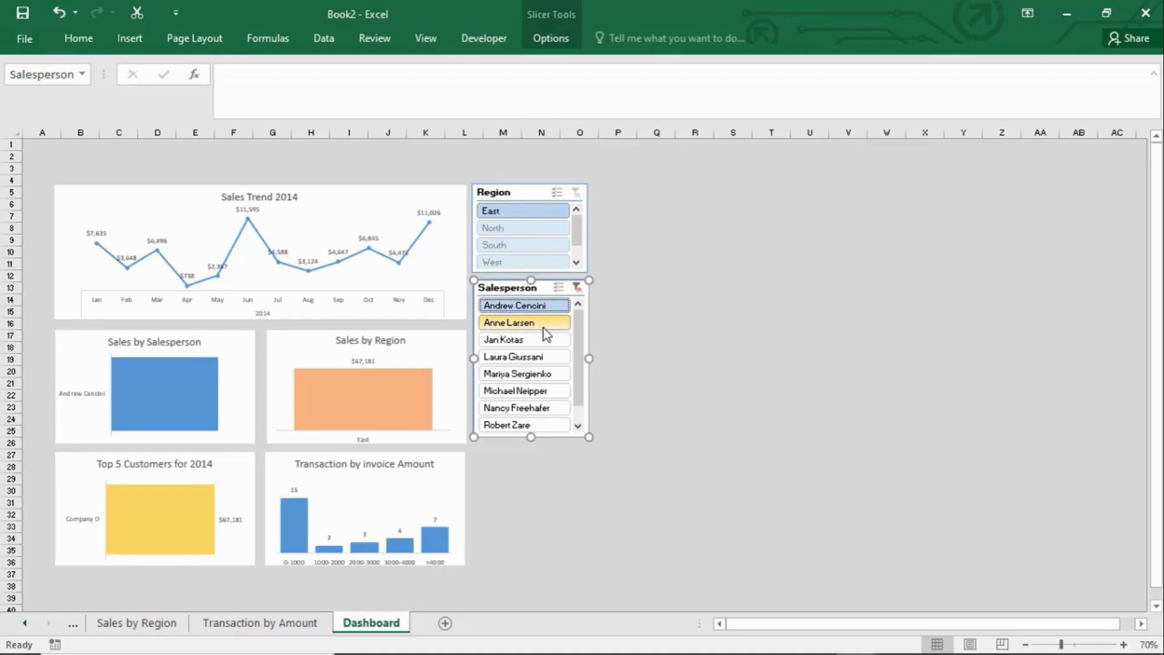
pyautogui.click(546, 356)
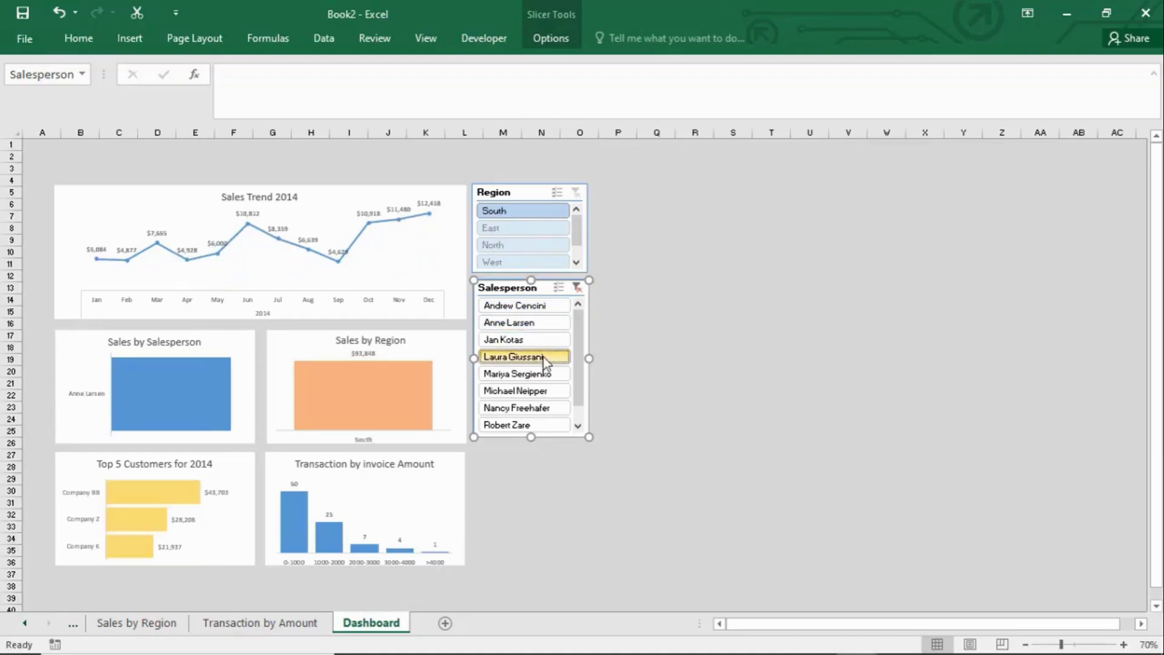
pyautogui.click(539, 391)
pyautogui.click(534, 408)
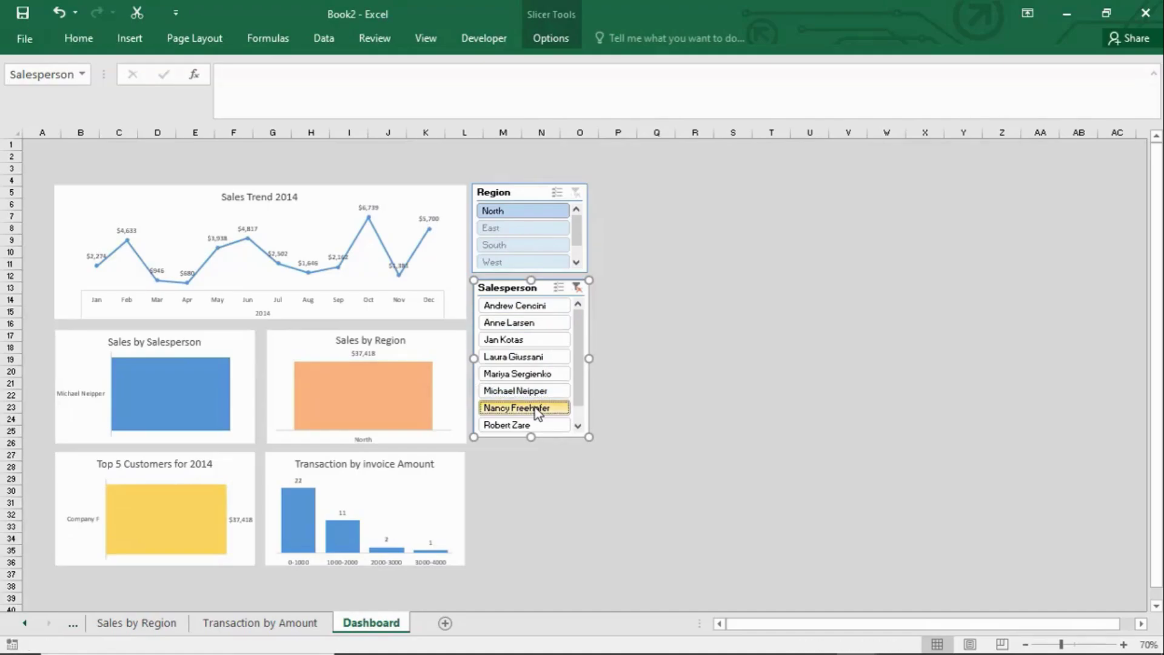
pyautogui.click(534, 424)
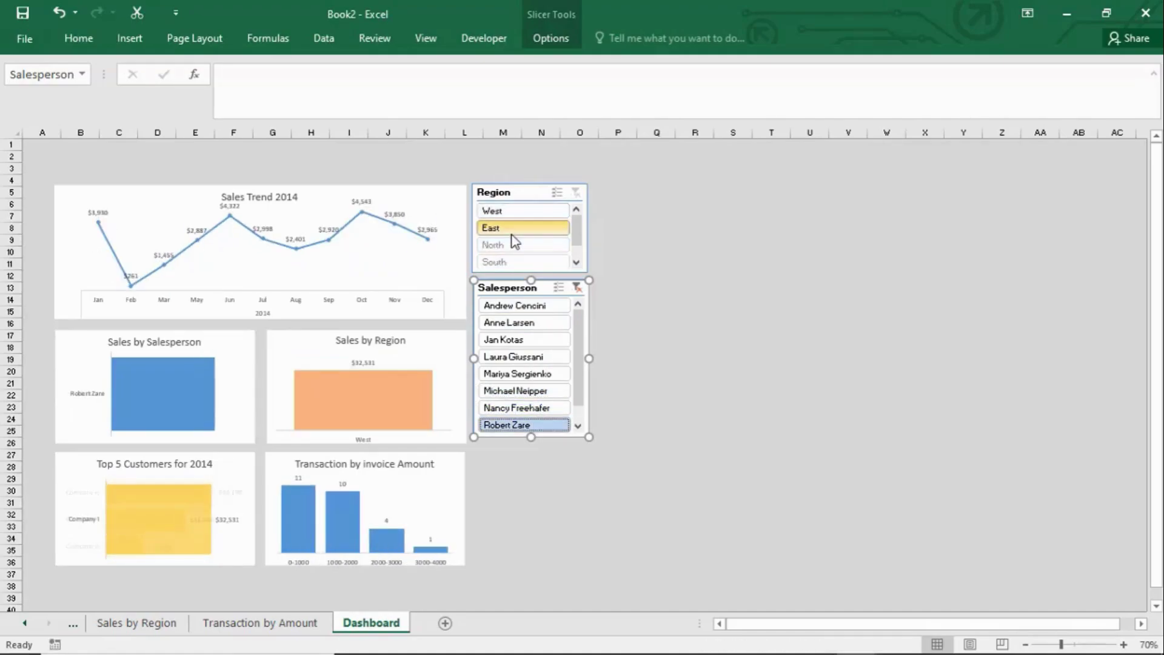
# Filter the Region slicer to East, clear the Salesperson filter, and compare the charts for North and South.
pyautogui.click(511, 234)
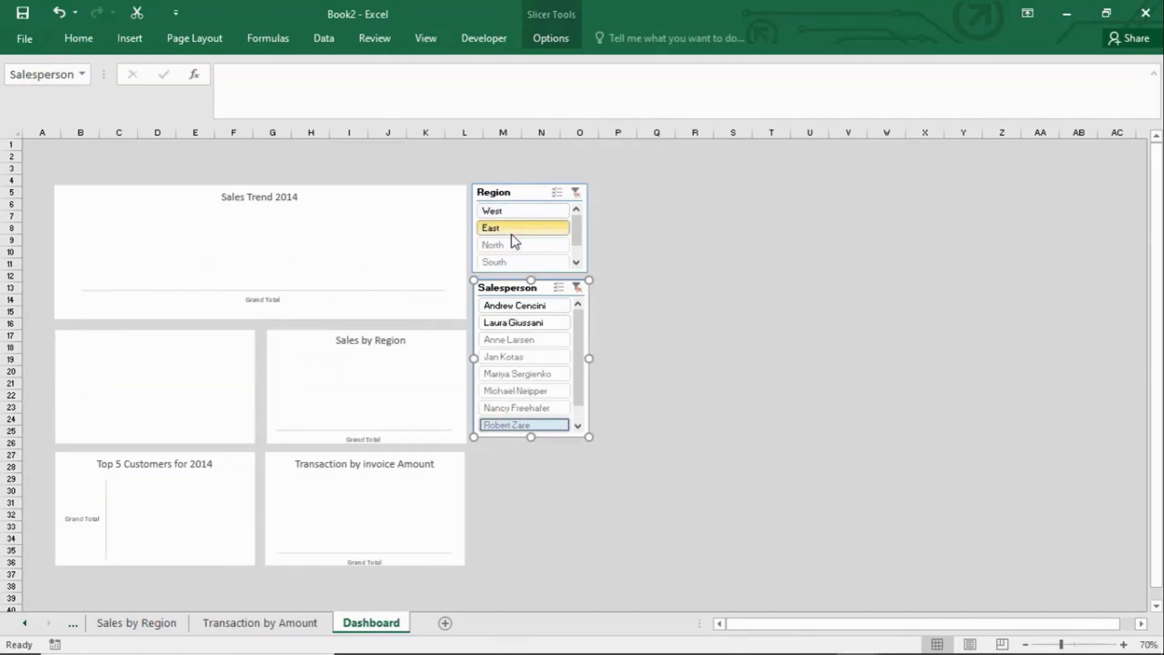
pyautogui.click(578, 290)
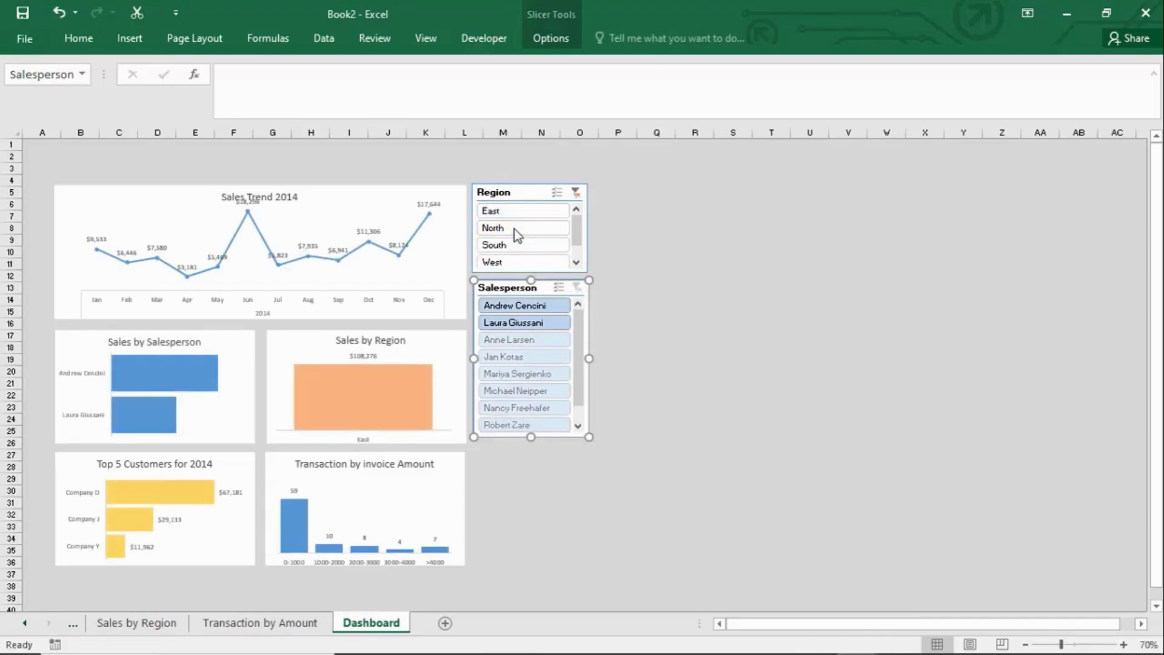
pyautogui.click(514, 228)
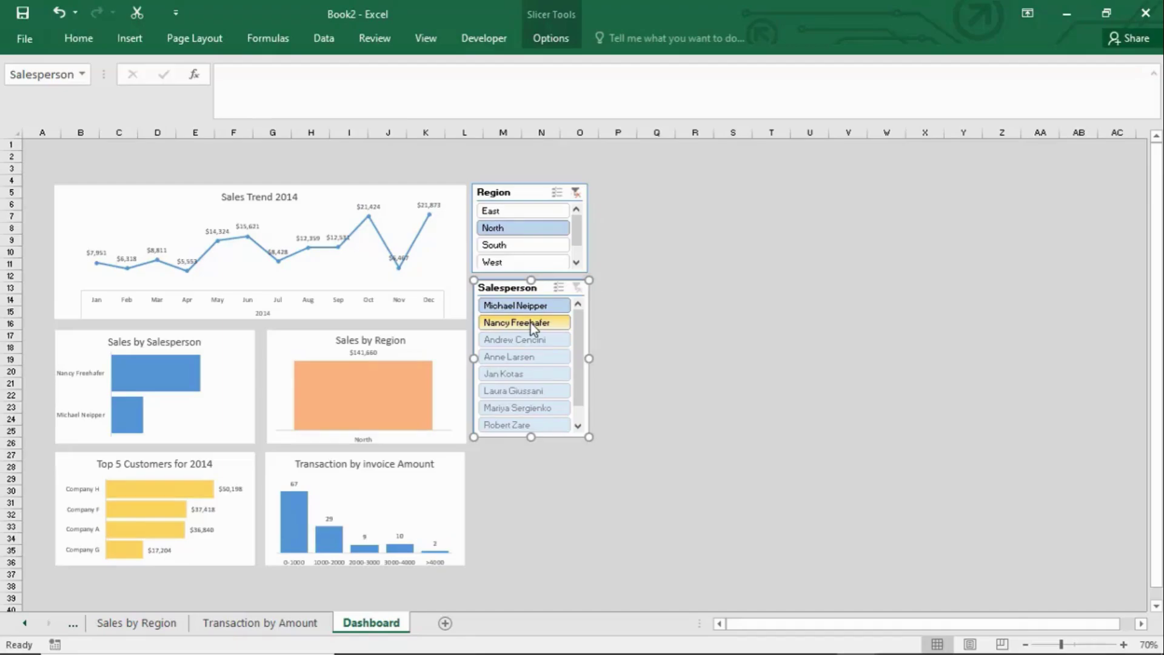
pyautogui.click(508, 245)
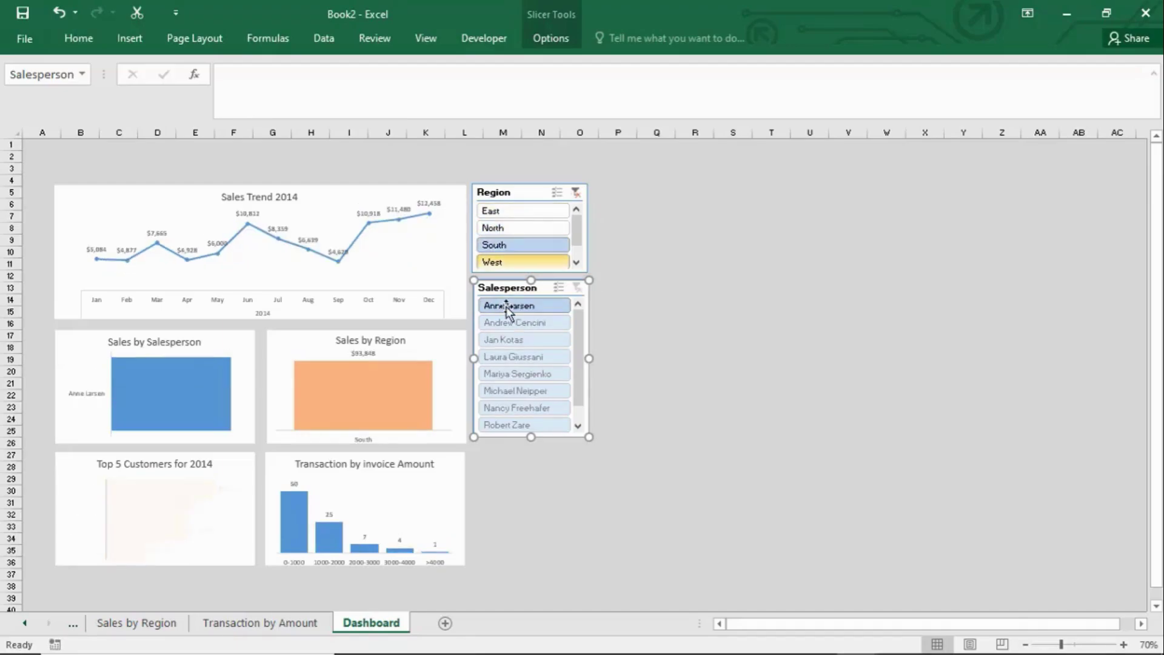
pyautogui.moveTo(166, 394)
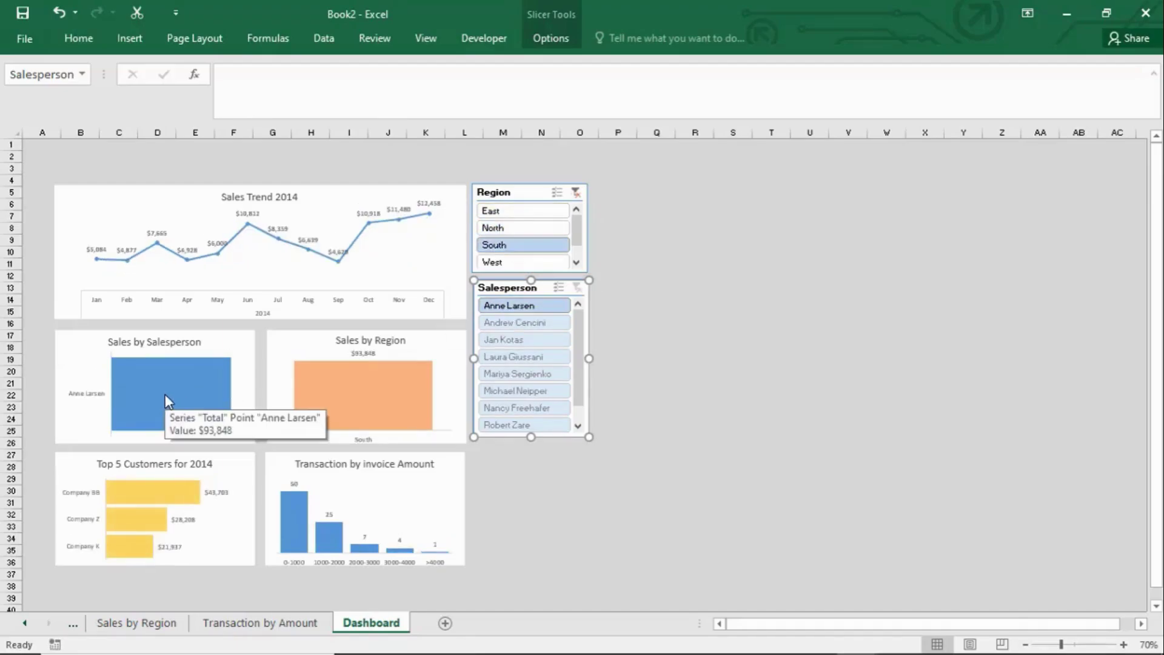
pyautogui.moveTo(362, 411)
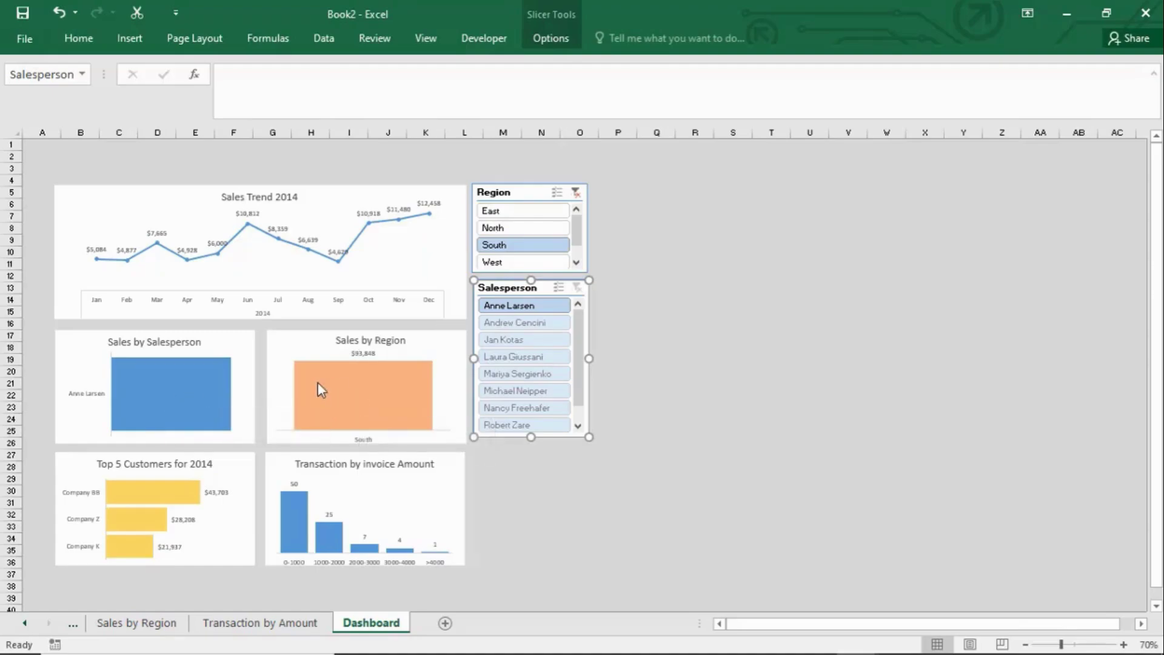
pyautogui.moveTo(121, 502)
# Filter to the South region's available salesperson, and clear both the Region and Salesperson filters.
pyautogui.click(513, 305)
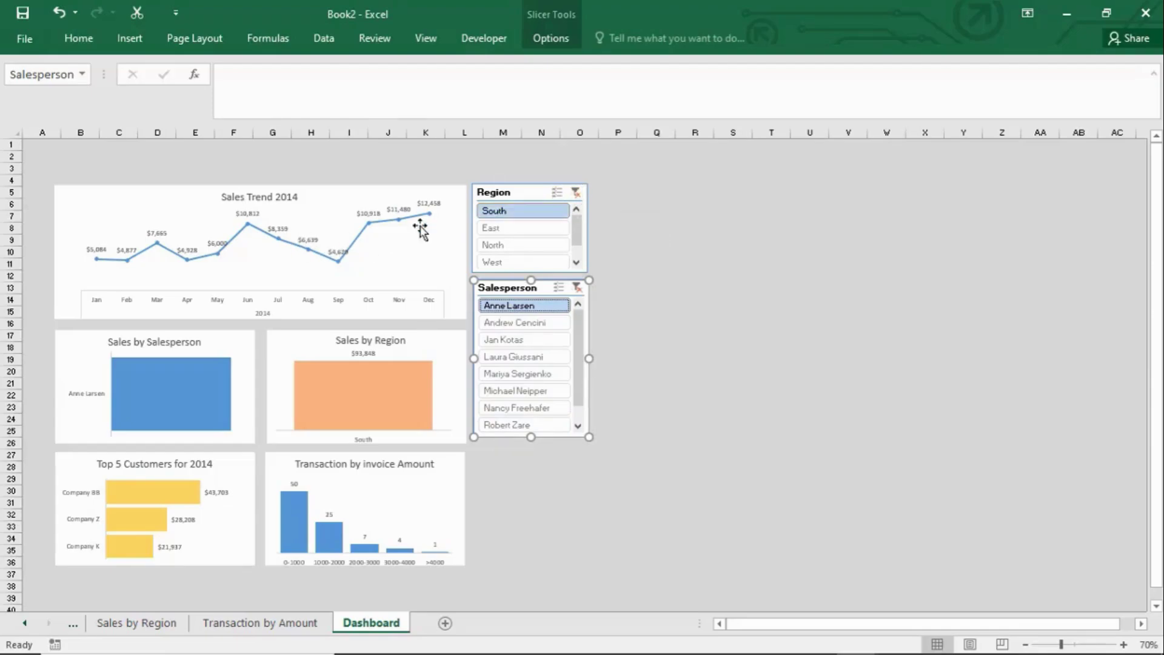
pyautogui.click(576, 192)
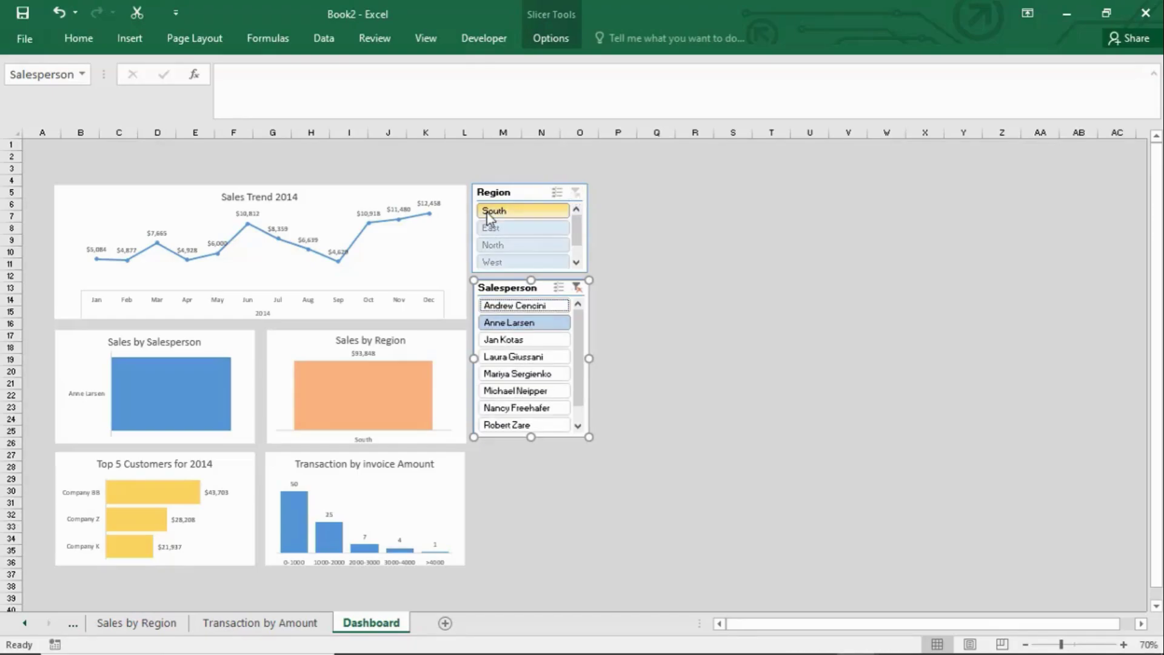
pyautogui.click(577, 286)
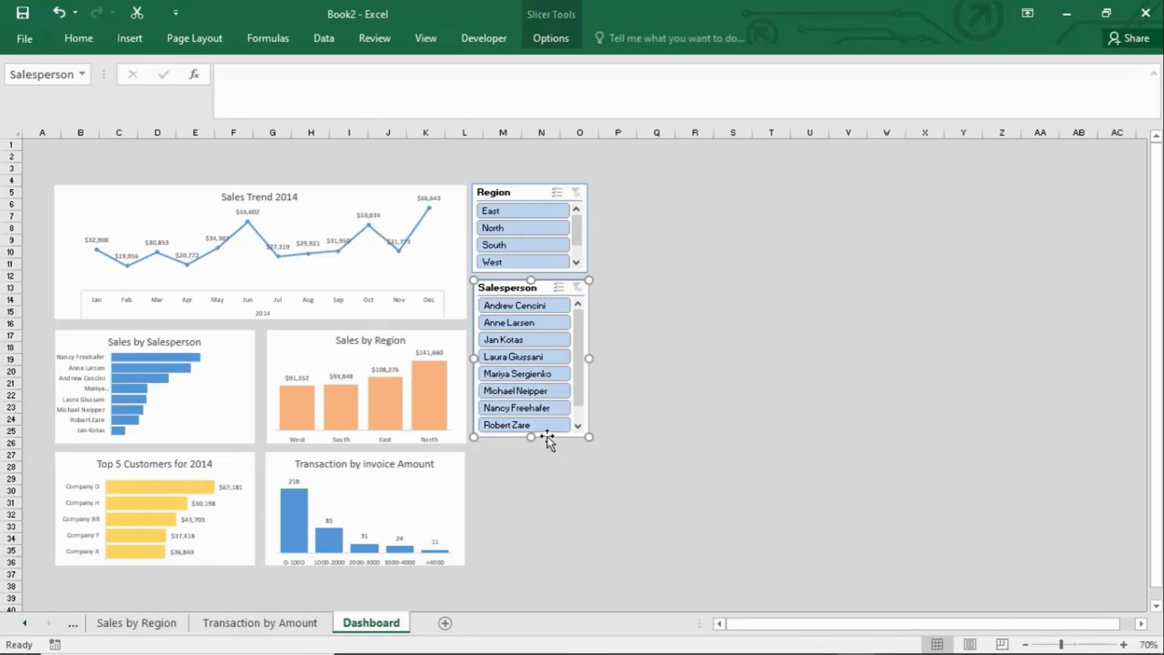
# Resize and reposition the Region and Salesperson slicers so that all entries fit without scroll bars, keeping the zoom at 70%.
pyautogui.moveTo(531, 436); pyautogui.dragTo(533, 449)
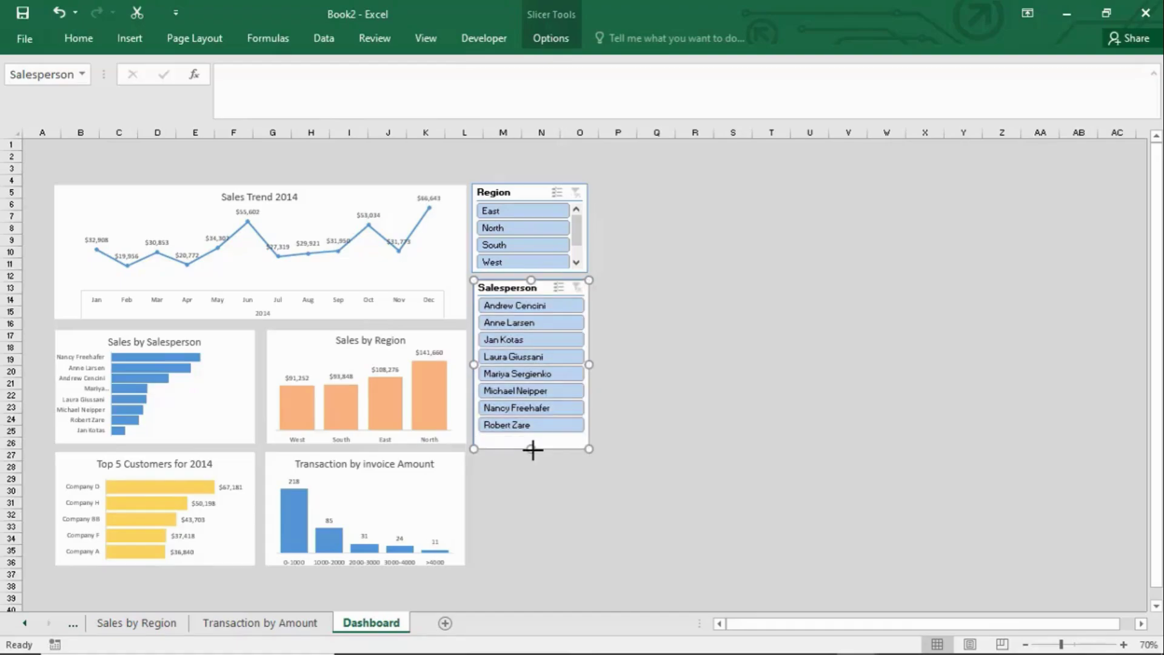
pyautogui.moveTo(536, 288)
pyautogui.mouseDown()
pyautogui.moveTo(532, 309)
pyautogui.moveTo(531, 277)
pyautogui.moveTo(529, 303)
pyautogui.moveTo(531, 290)
pyautogui.mouseUp()
pyautogui.click(533, 270)
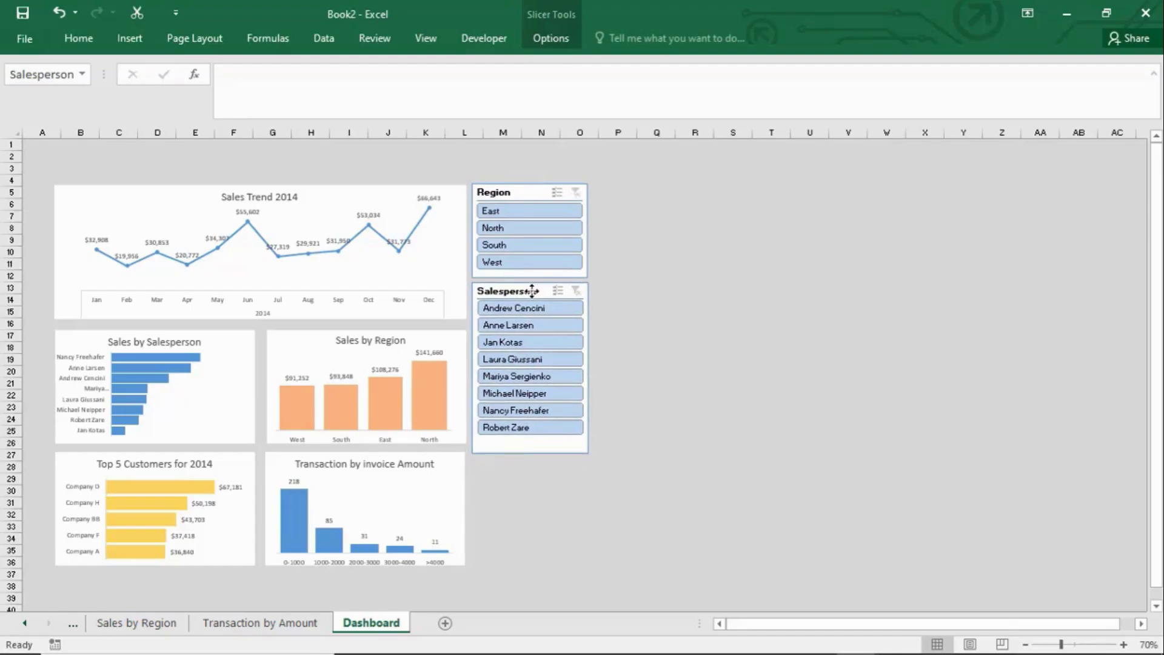
pyautogui.moveTo(530, 446); pyautogui.dragTo(530, 442)
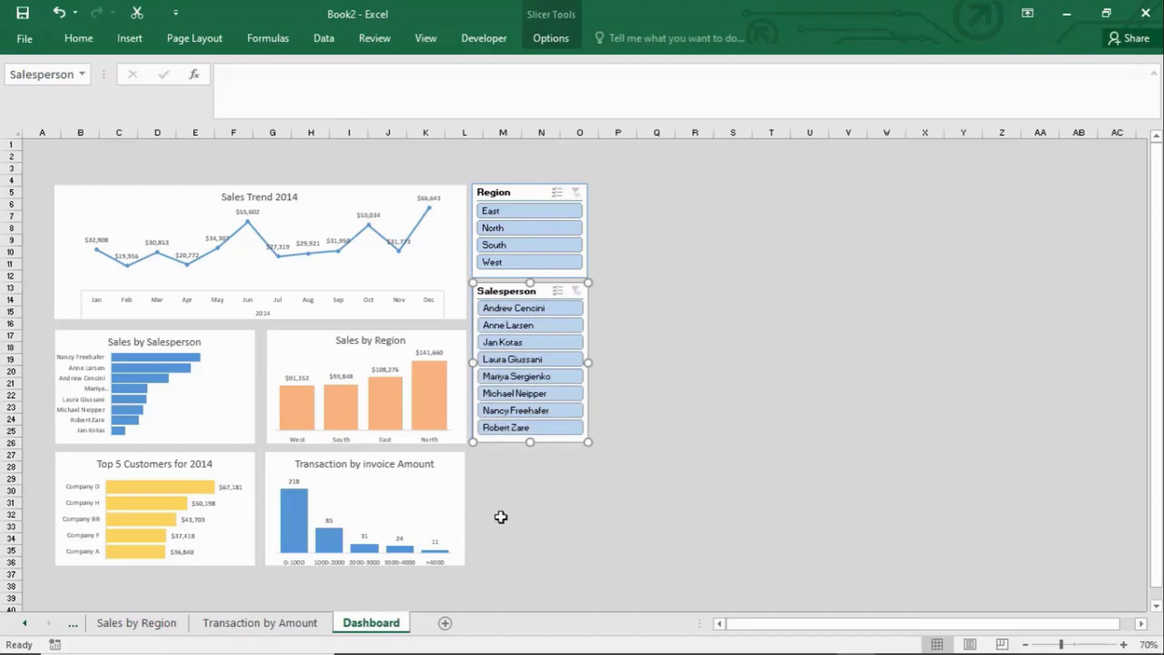
pyautogui.click(1122, 644)
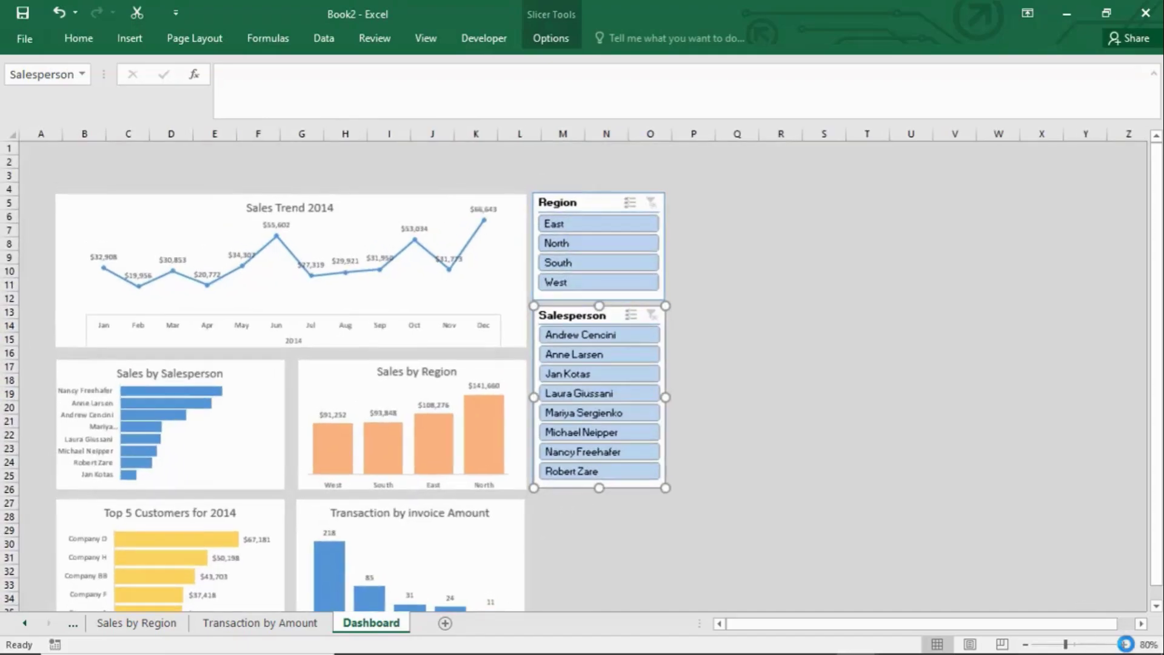
pyautogui.click(1026, 644)
pyautogui.click(121, 158)
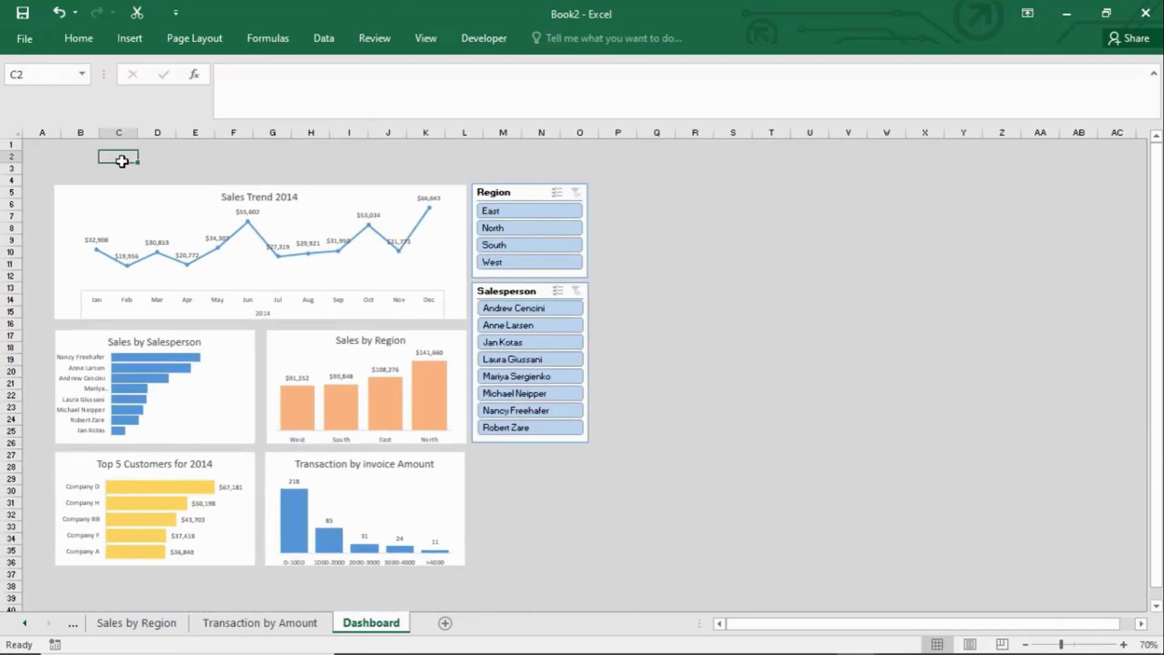
pyautogui.hotkey('shift', 'Right')
pyautogui.hotkey('shift', 'Right')
pyautogui.hotkey('shift', 'Right')
pyautogui.hotkey('shift', 'Right')
pyautogui.hotkey('shift', 'Right')
pyautogui.hotkey('shift', 'Right')
pyautogui.hotkey('shift', 'Right')
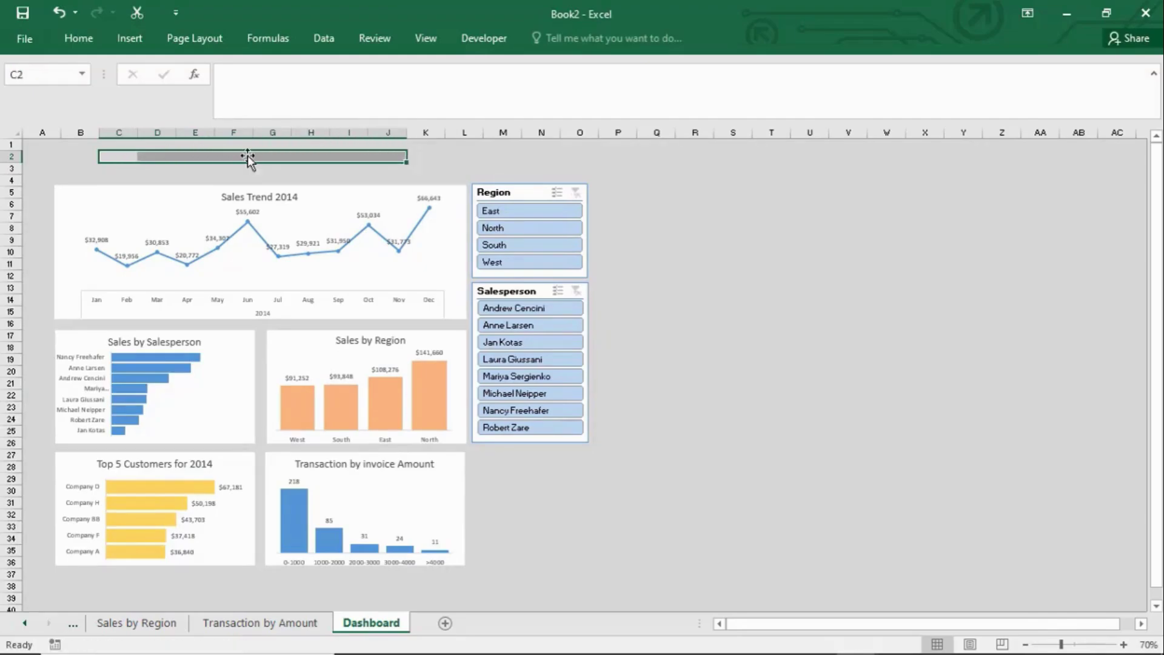
pyautogui.click(263, 167)
# Try widening column G in two stages to see how the charts stretch, and undo both changes.
pyautogui.hotkey('ctrl', 'z')
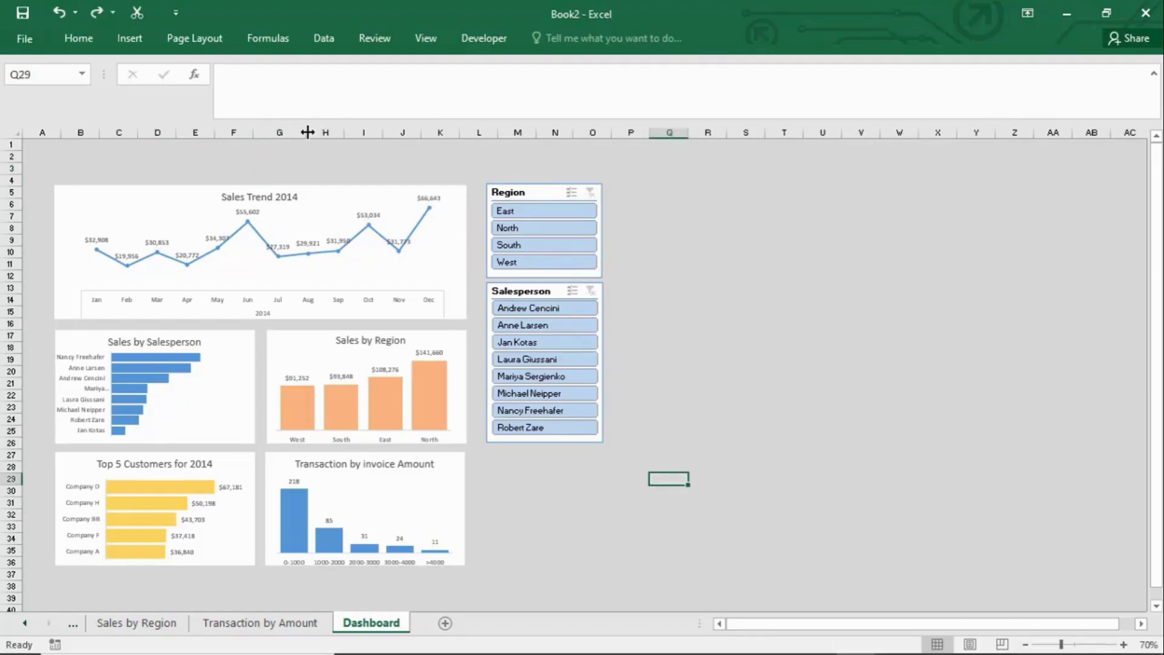
pyautogui.moveTo(313, 132); pyautogui.dragTo(379, 132)
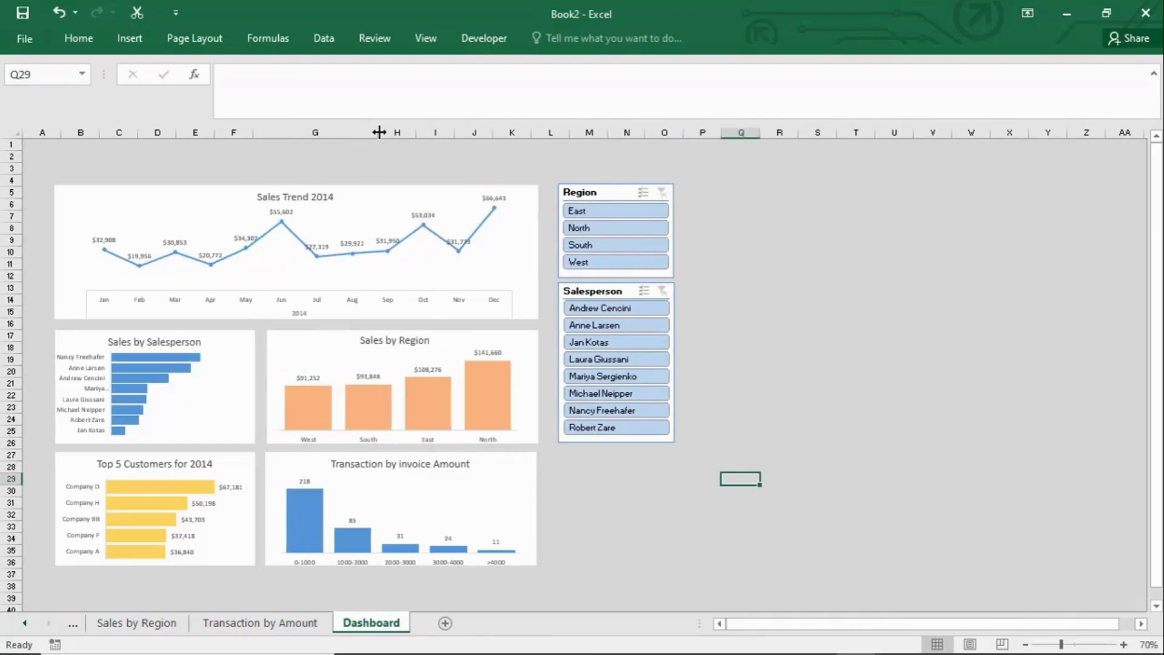
pyautogui.moveTo(379, 132); pyautogui.dragTo(438, 131)
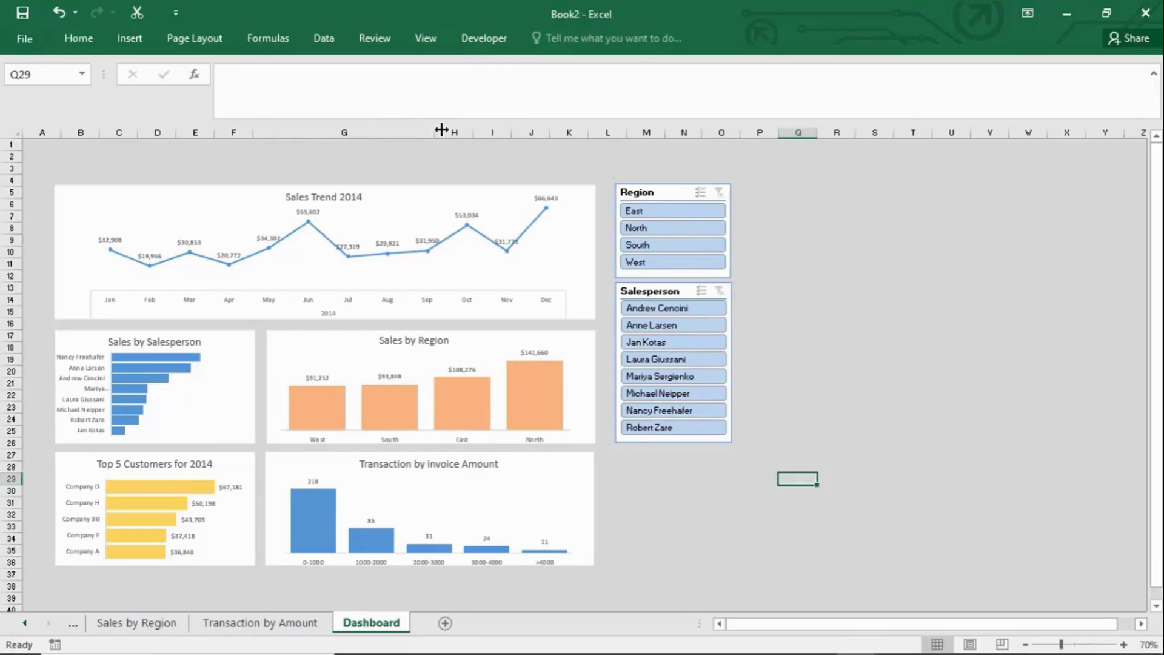
pyautogui.hotkey('ctrl', 'z')
pyautogui.hotkey('ctrl', 'z')
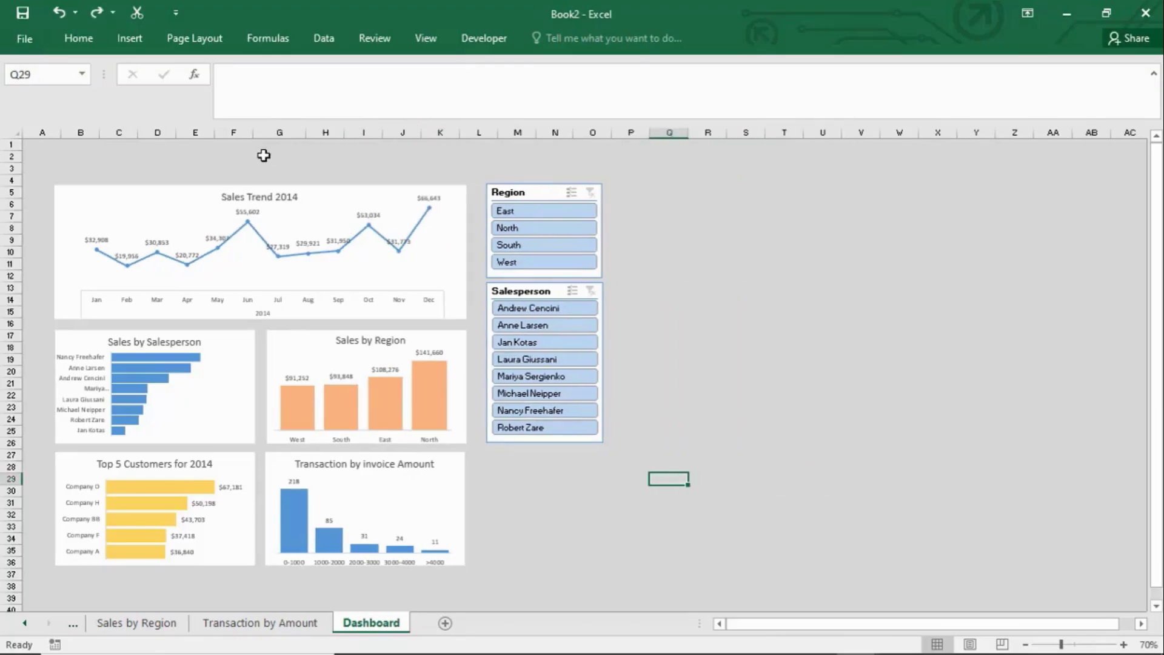
# Widen column G to show how the charts and slicers follow the cell size.
pyautogui.click(289, 135)
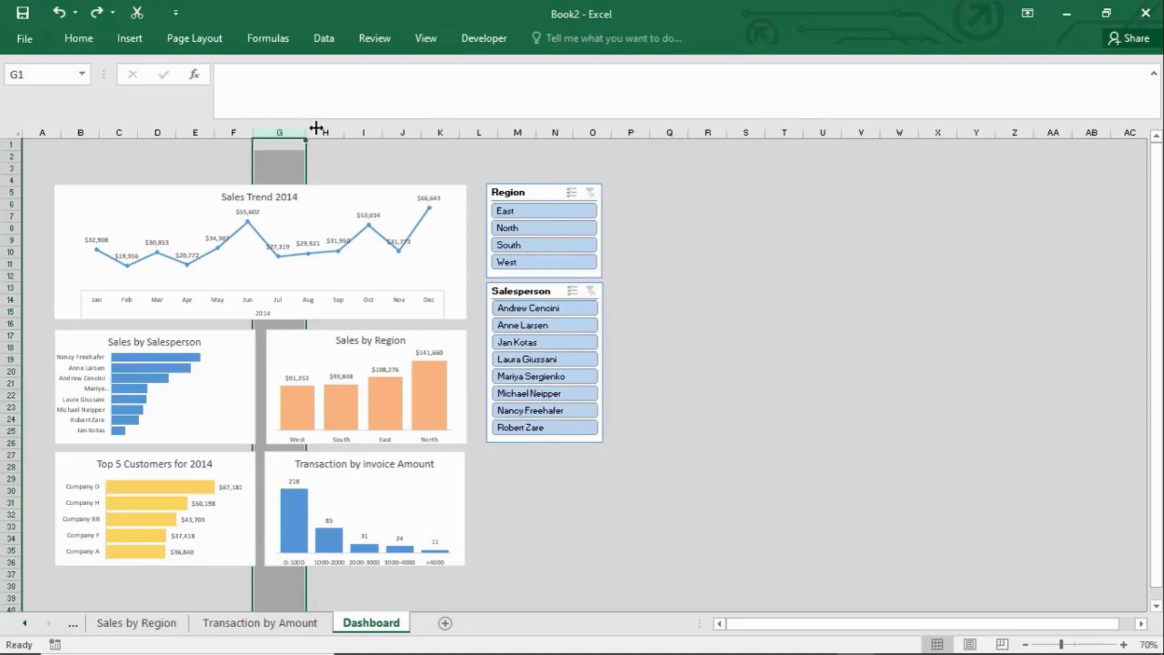
pyautogui.moveTo(305, 133); pyautogui.dragTo(383, 135)
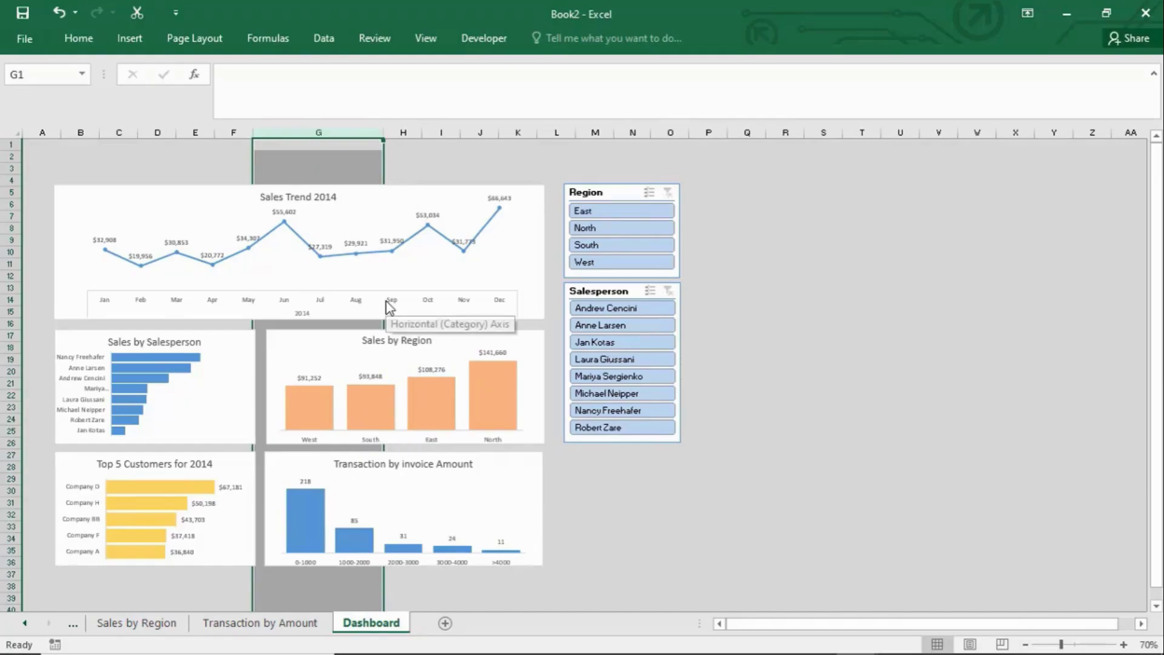
# Undo the widening of column G, and set all five pivot charts to not move or size with cells.
pyautogui.hotkey('ctrl', 'z')
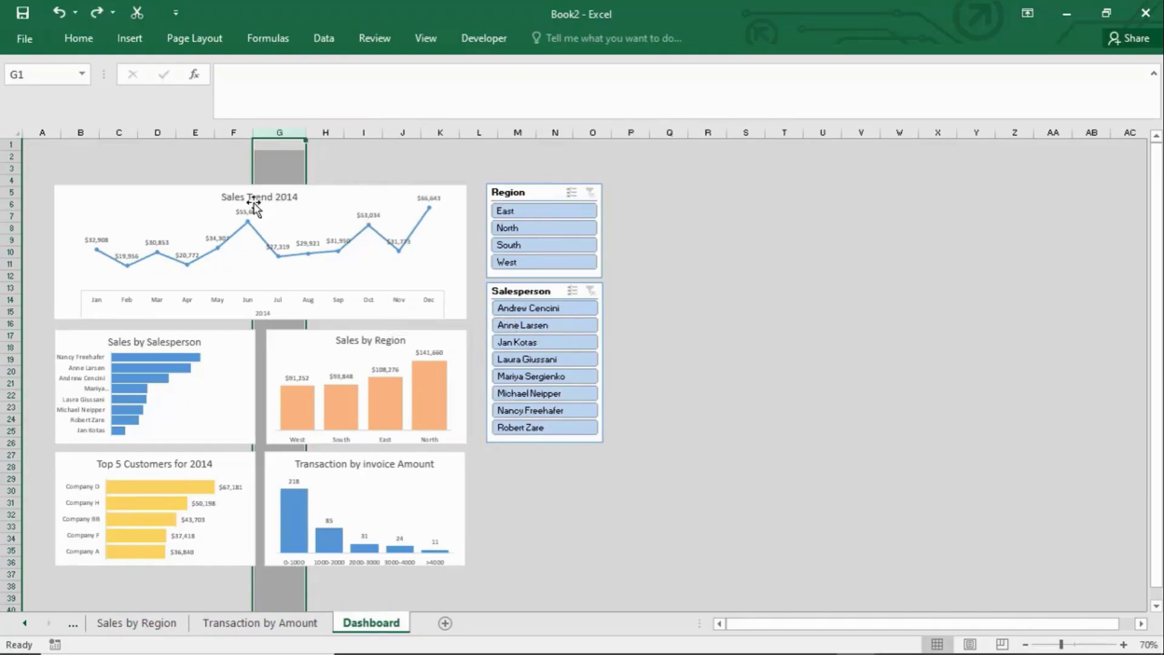
pyautogui.click(192, 202)
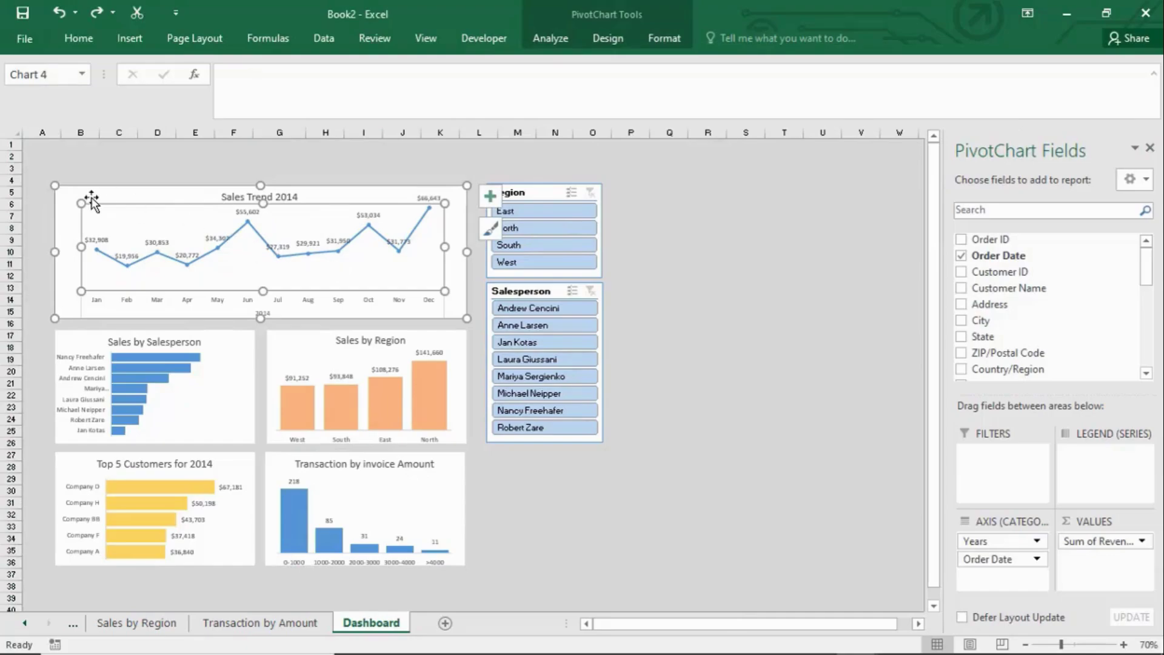
pyautogui.click(61, 198)
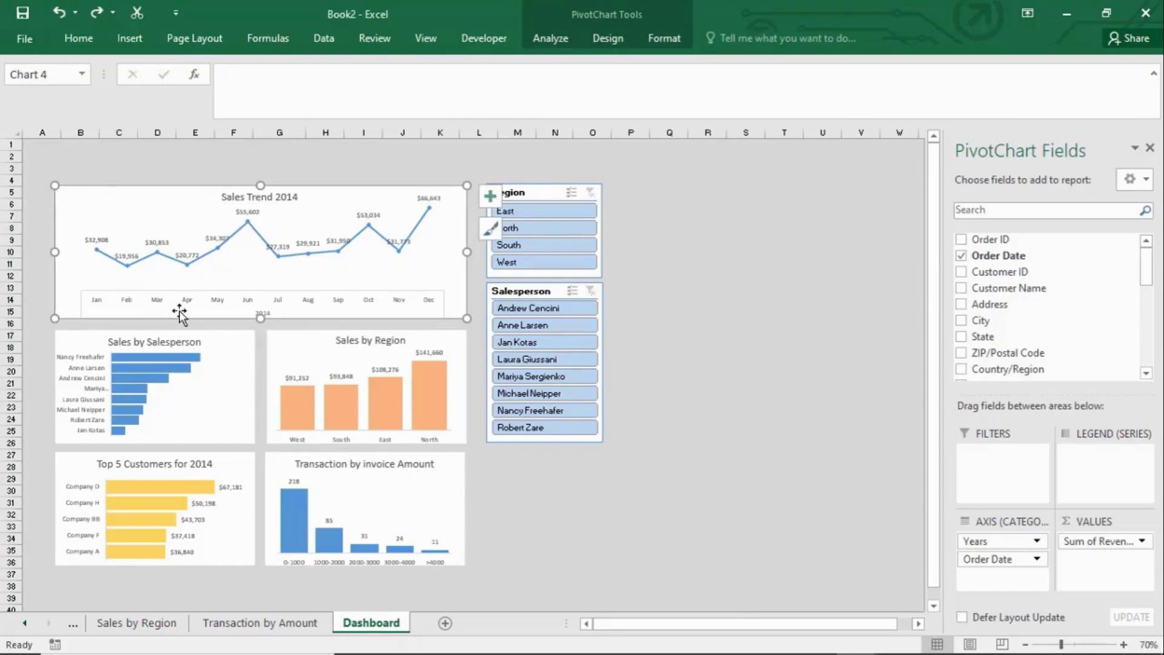
pyautogui.keyDown('ctrl'); pyautogui.click(238, 363); pyautogui.keyUp('ctrl')
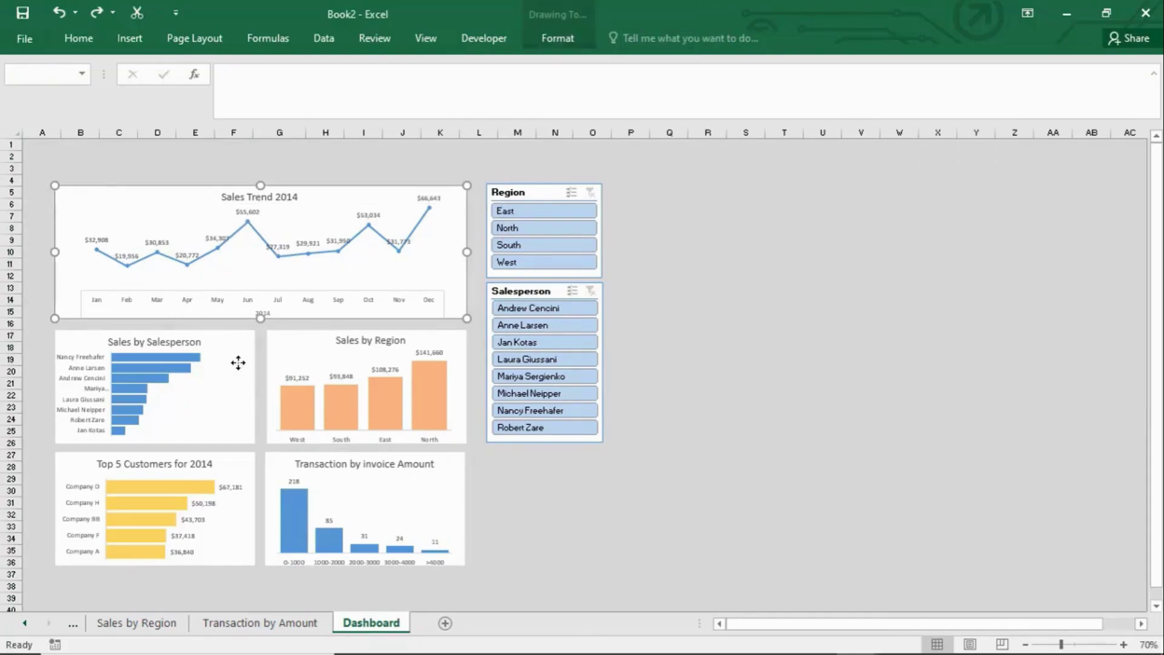
pyautogui.keyDown('ctrl'); pyautogui.click(285, 347); pyautogui.keyUp('ctrl')
pyautogui.keyDown('ctrl'); pyautogui.click(234, 465); pyautogui.keyUp('ctrl')
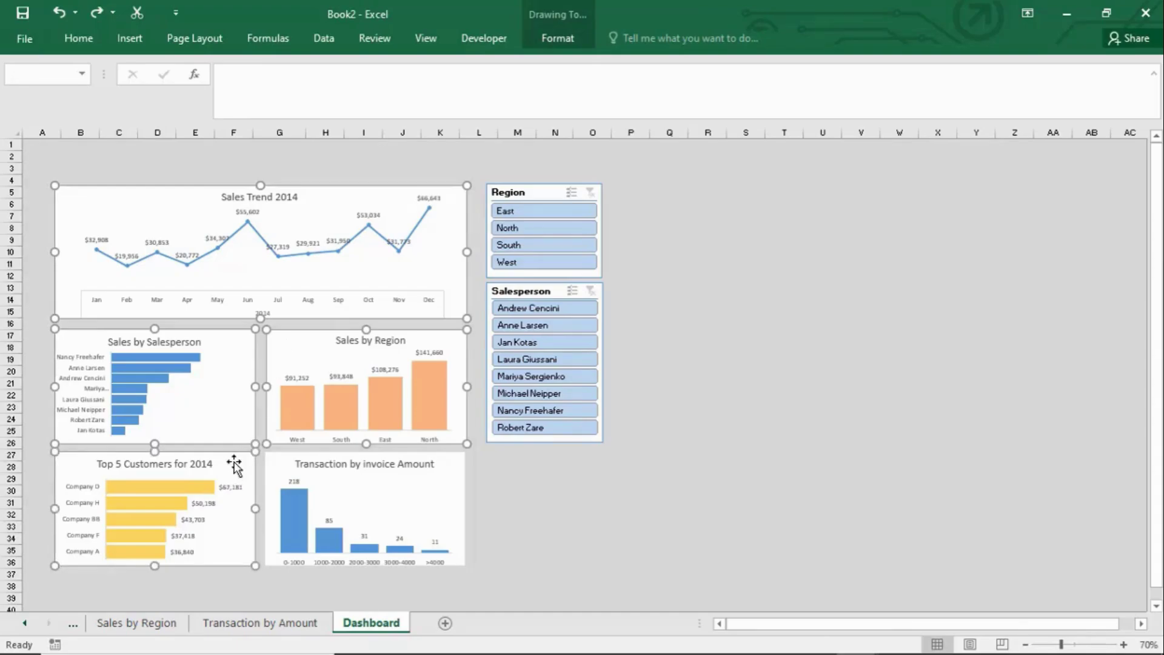
pyautogui.keyDown('ctrl'); pyautogui.click(458, 471); pyautogui.keyUp('ctrl')
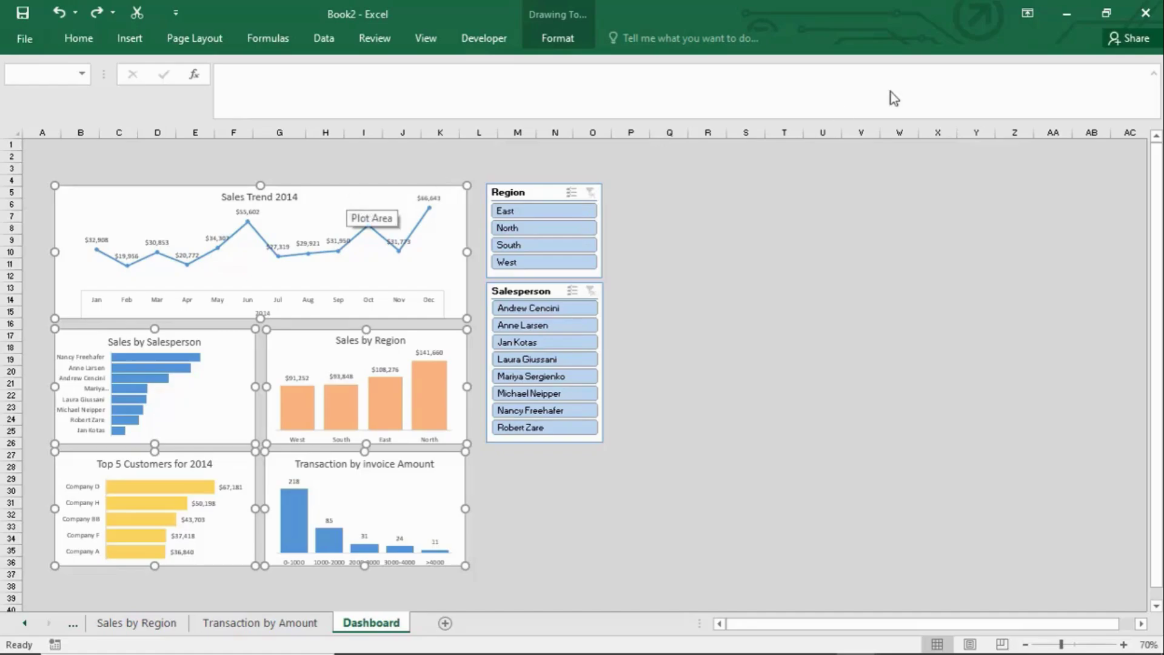
pyautogui.click(557, 38)
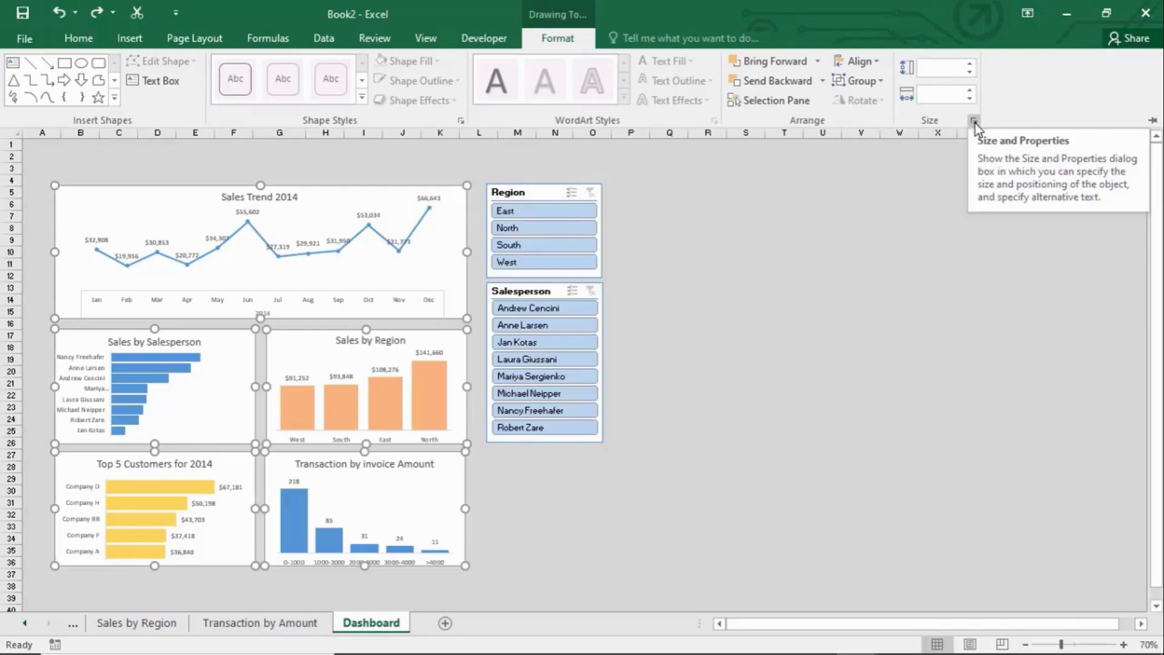
pyautogui.click(974, 122)
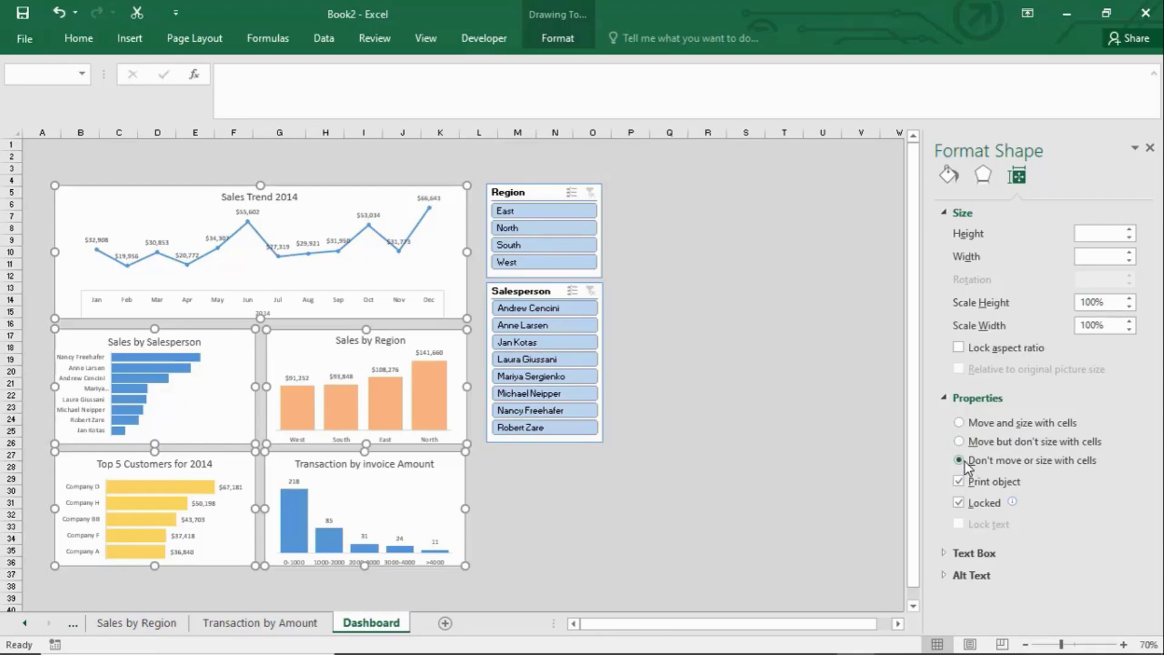
pyautogui.click(967, 423)
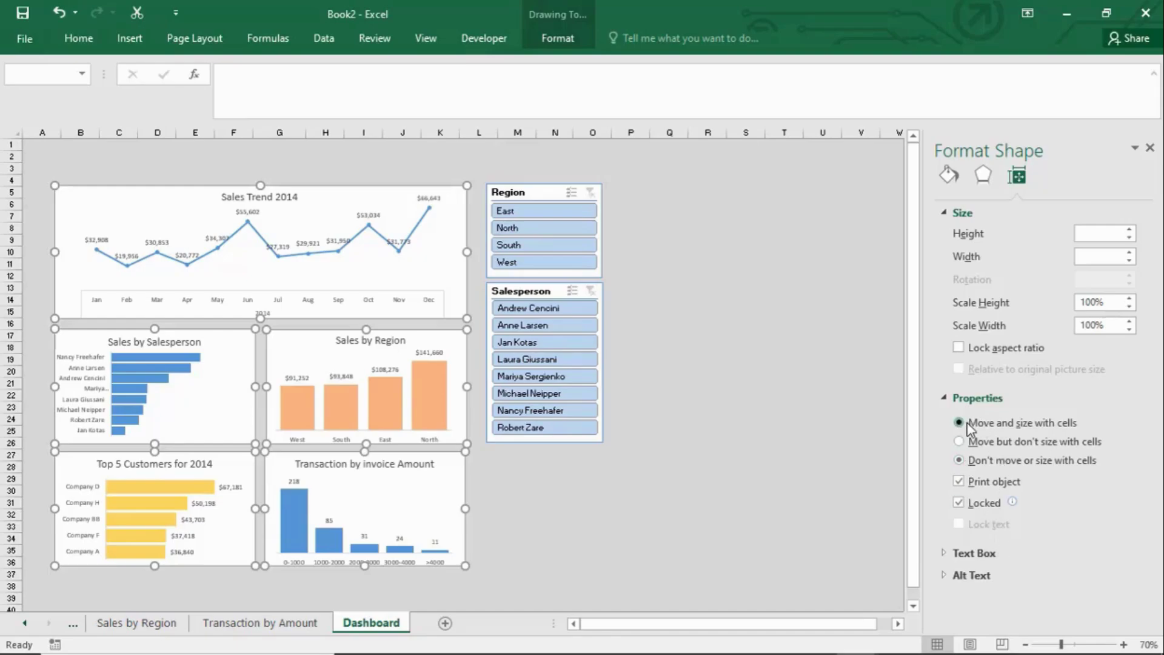
pyautogui.click(959, 462)
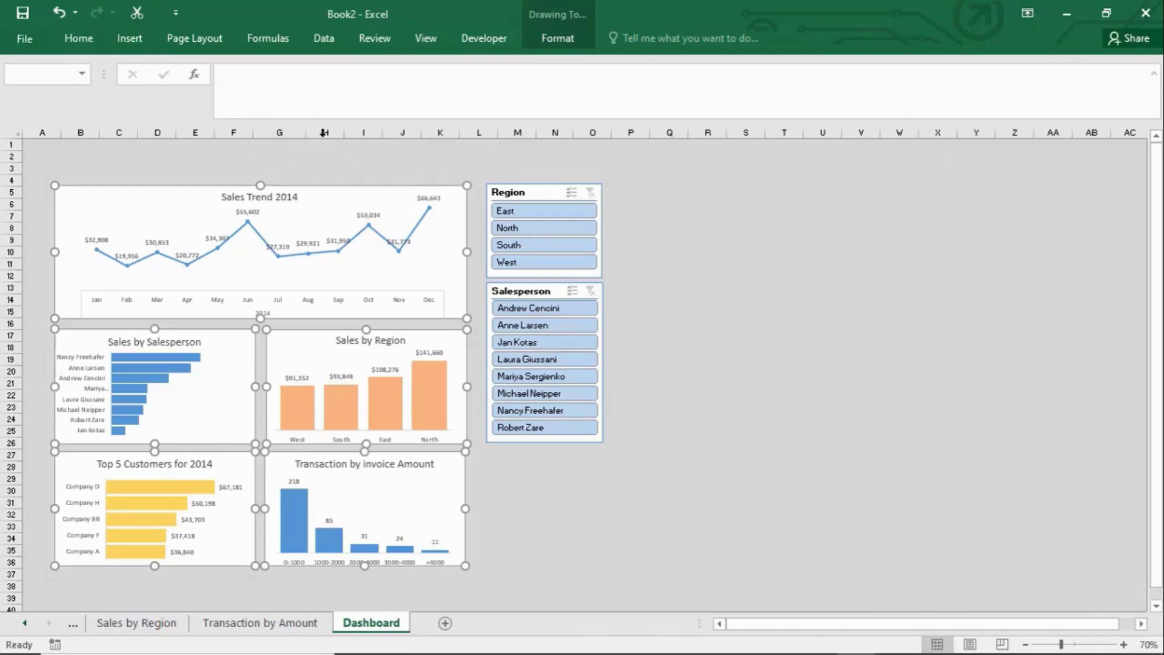
# Try widening columns G to I to test whether the charts hold their size, and undo the widening.
pyautogui.click(302, 133)
pyautogui.moveTo(310, 154); pyautogui.dragTo(527, 145)
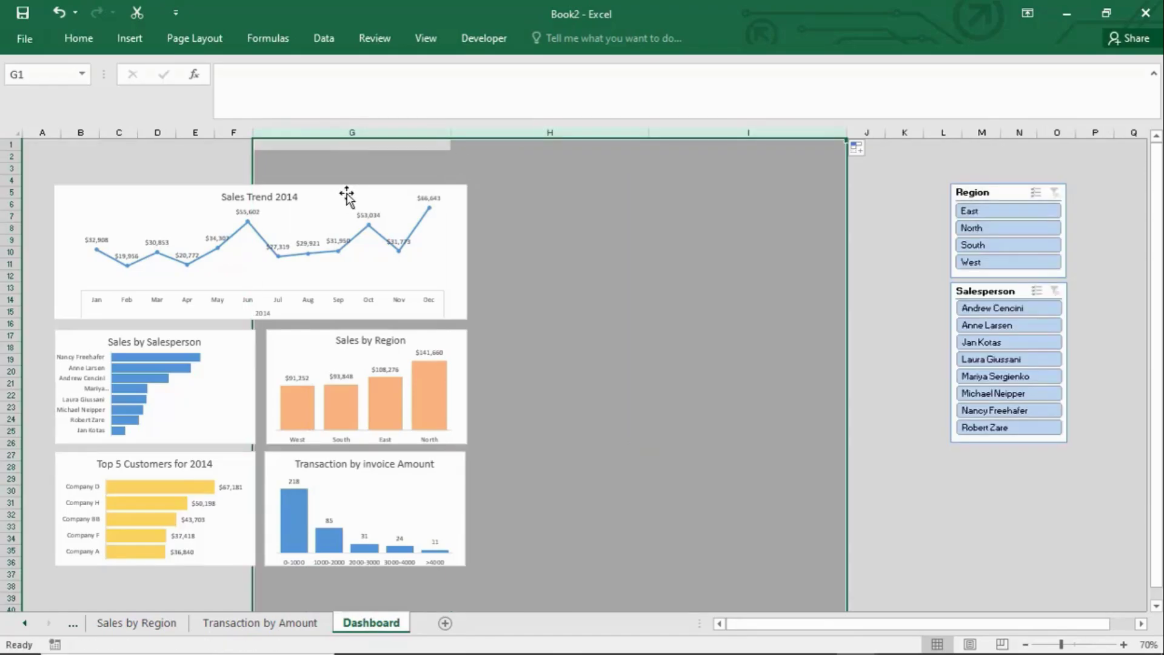
pyautogui.click(809, 202)
pyautogui.click(981, 197)
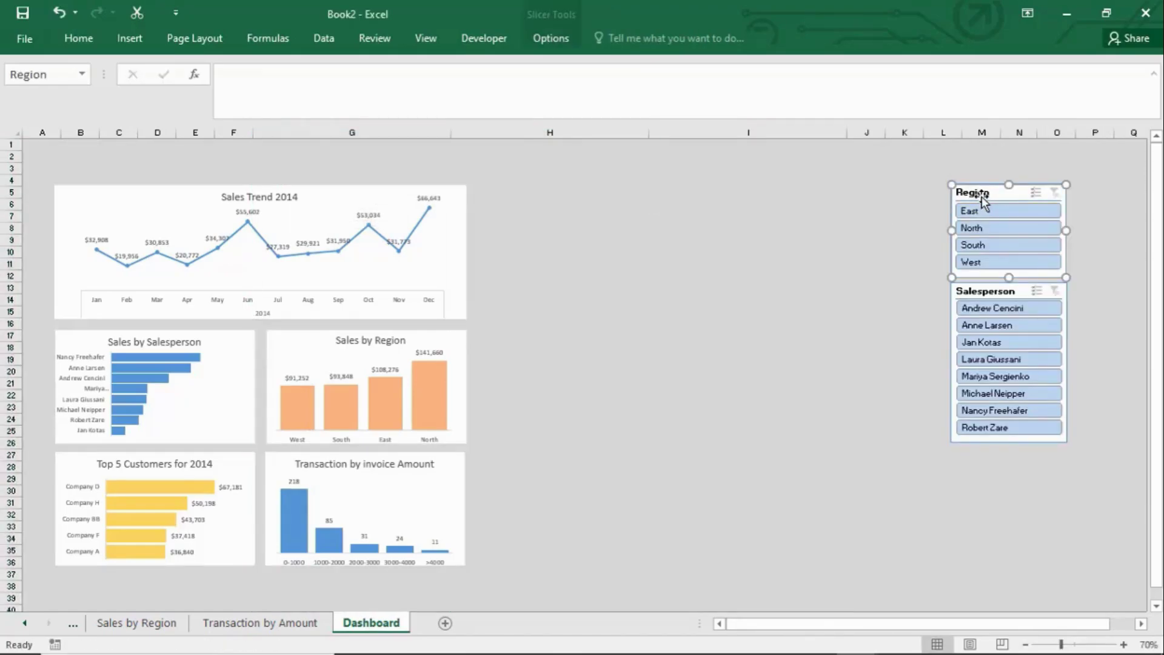
pyautogui.click(56, 23)
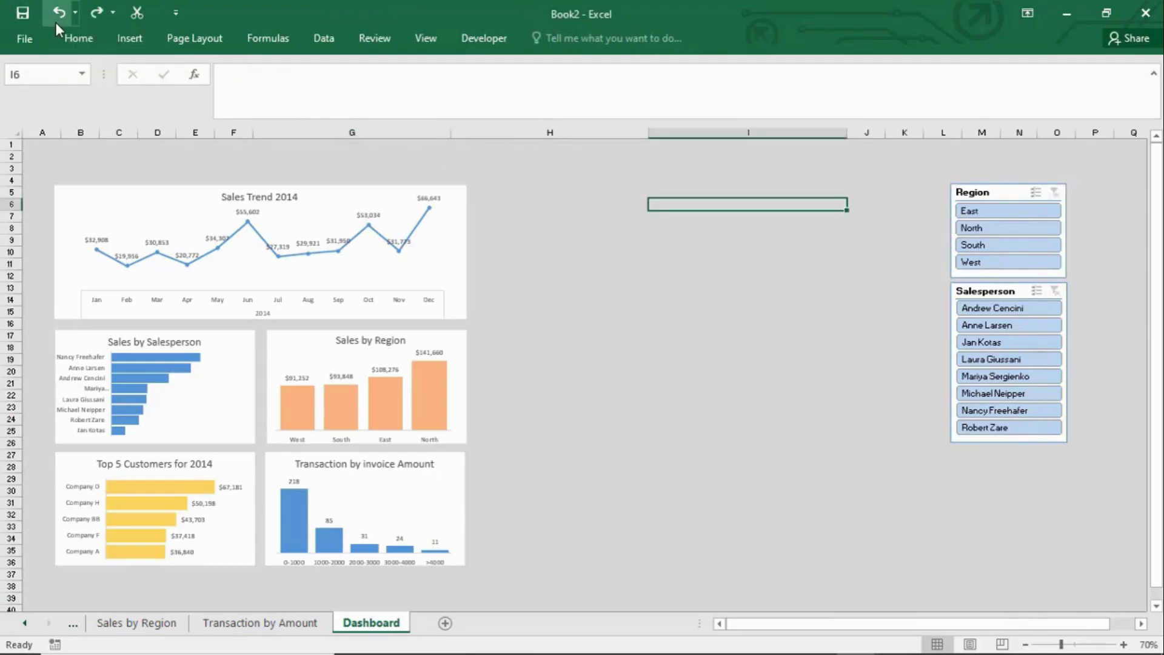
pyautogui.click(56, 23)
pyautogui.click(55, 23)
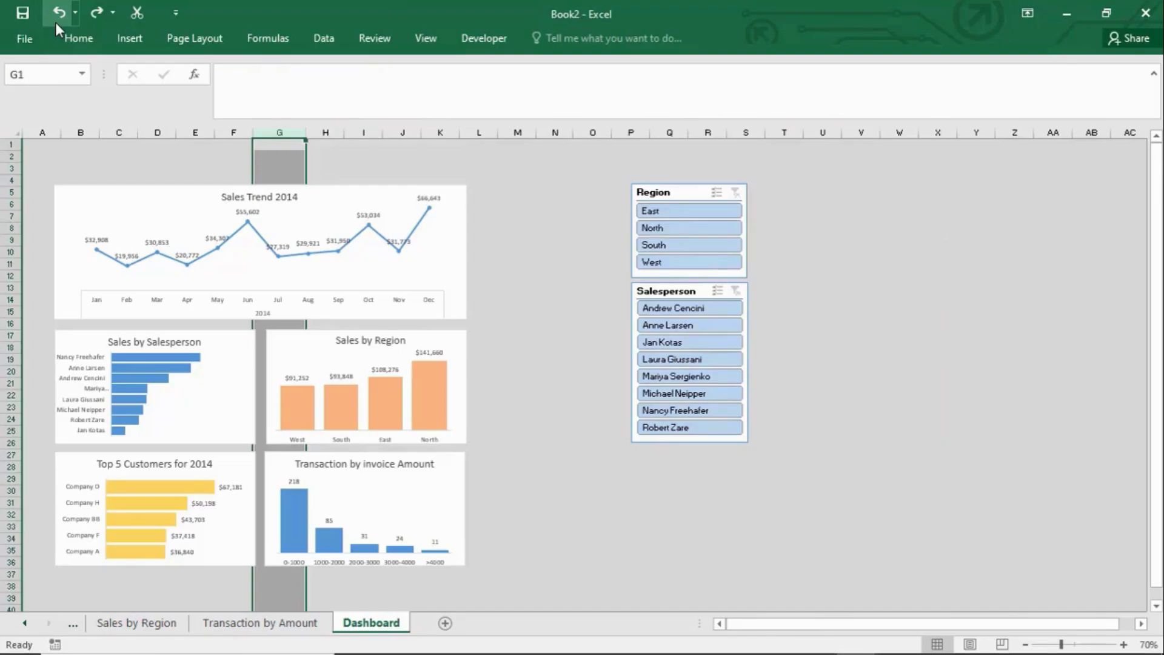
# Set the Region and Salesperson slicers to not move or size with cells, and widen columns M and J to test the layout.
pyautogui.click(528, 196)
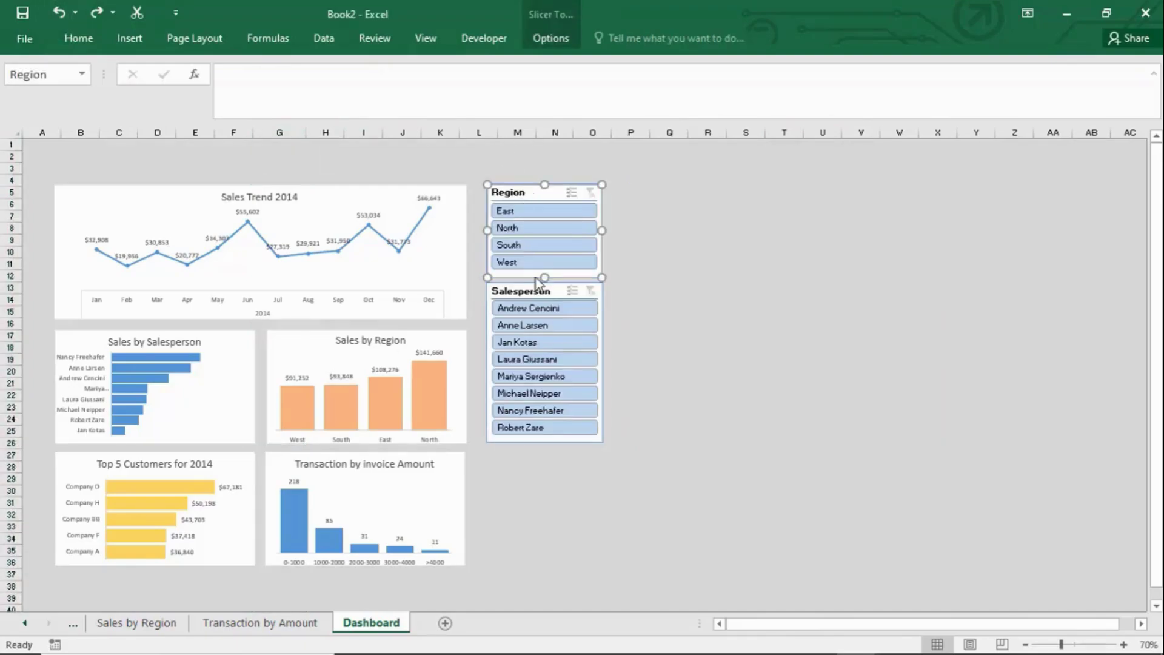
pyautogui.keyDown('ctrl'); pyautogui.click(544, 291); pyautogui.keyUp('ctrl')
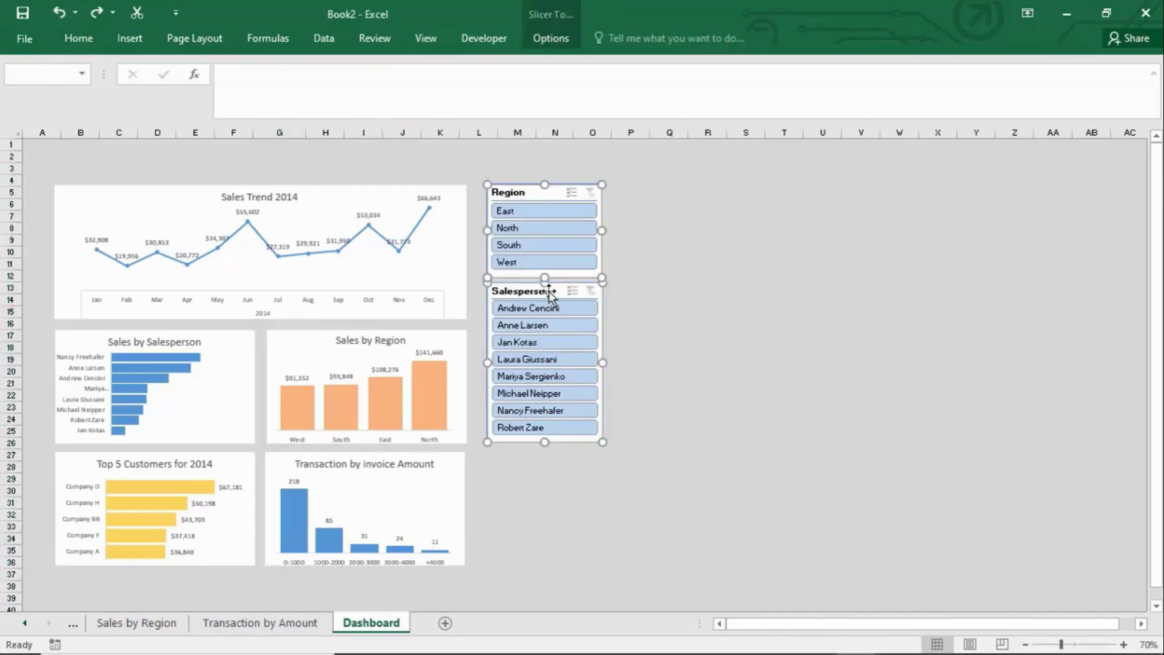
pyautogui.click(549, 37)
pyautogui.click(1030, 120)
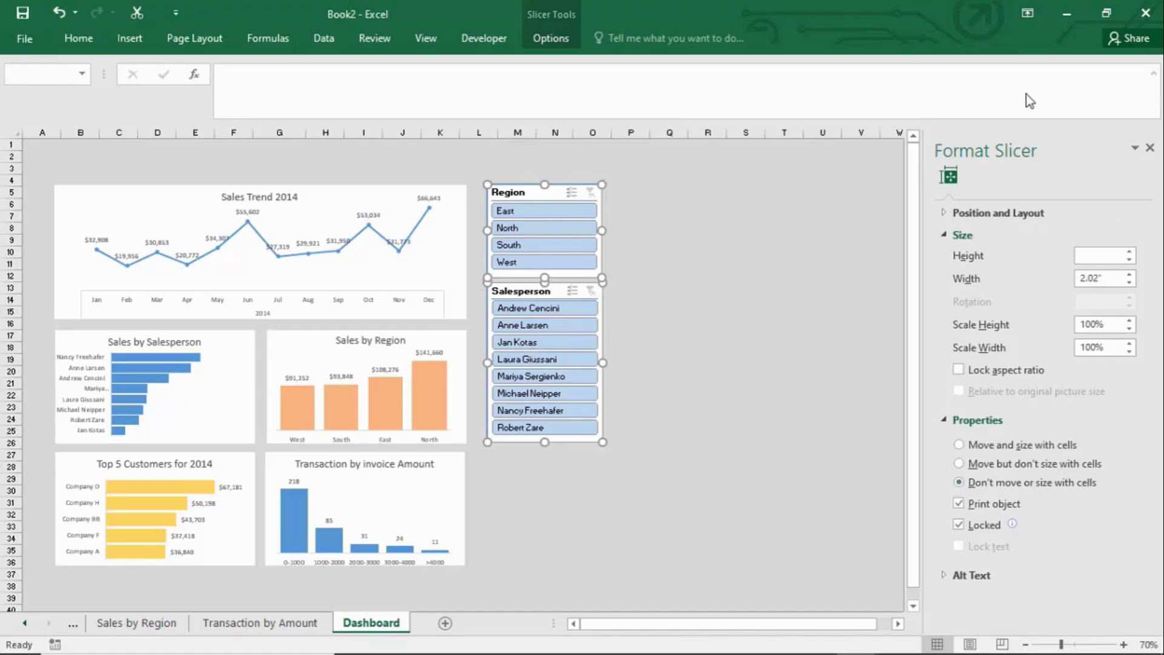
pyautogui.click(1150, 148)
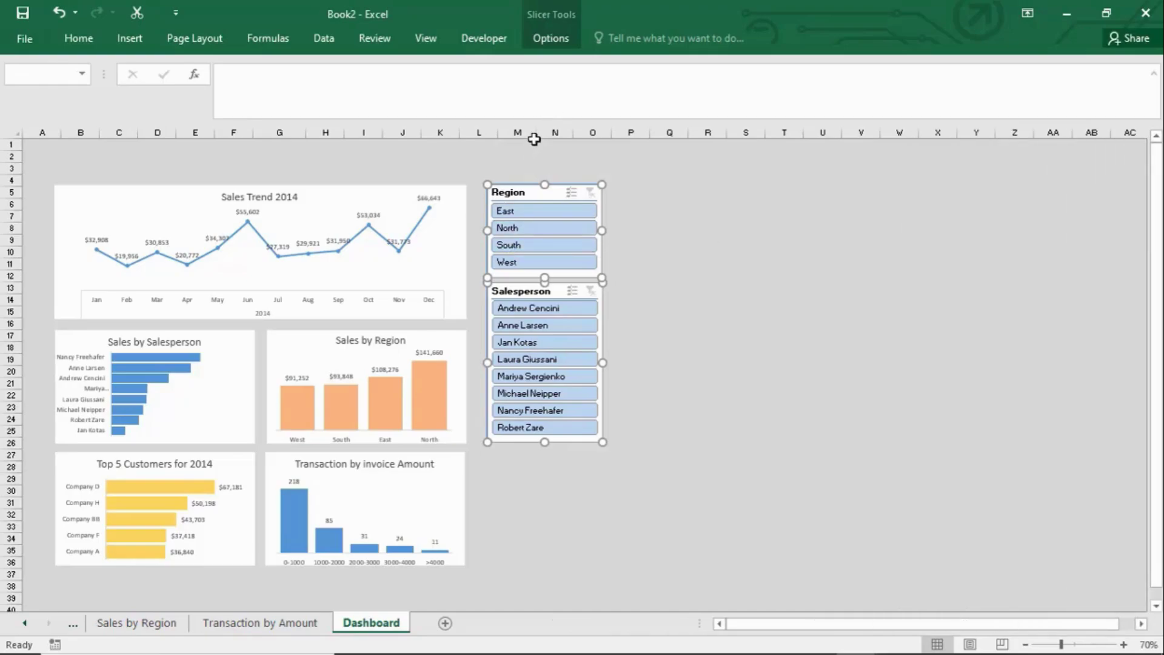
pyautogui.moveTo(537, 134); pyautogui.dragTo(641, 134)
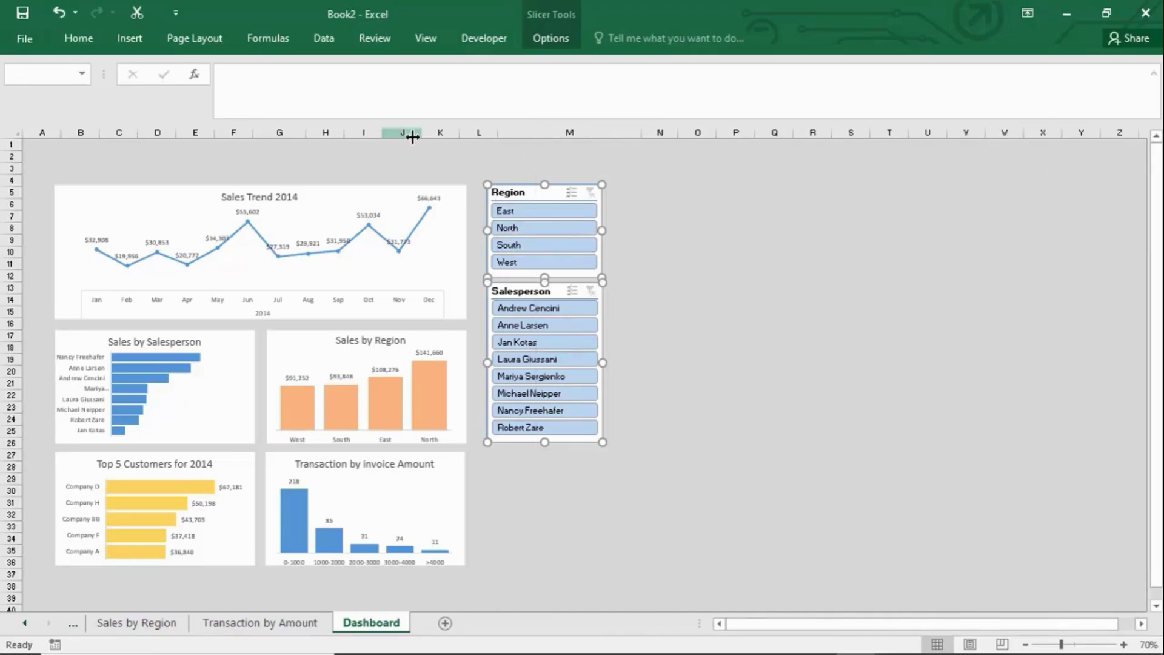
pyautogui.moveTo(422, 134); pyautogui.dragTo(556, 134)
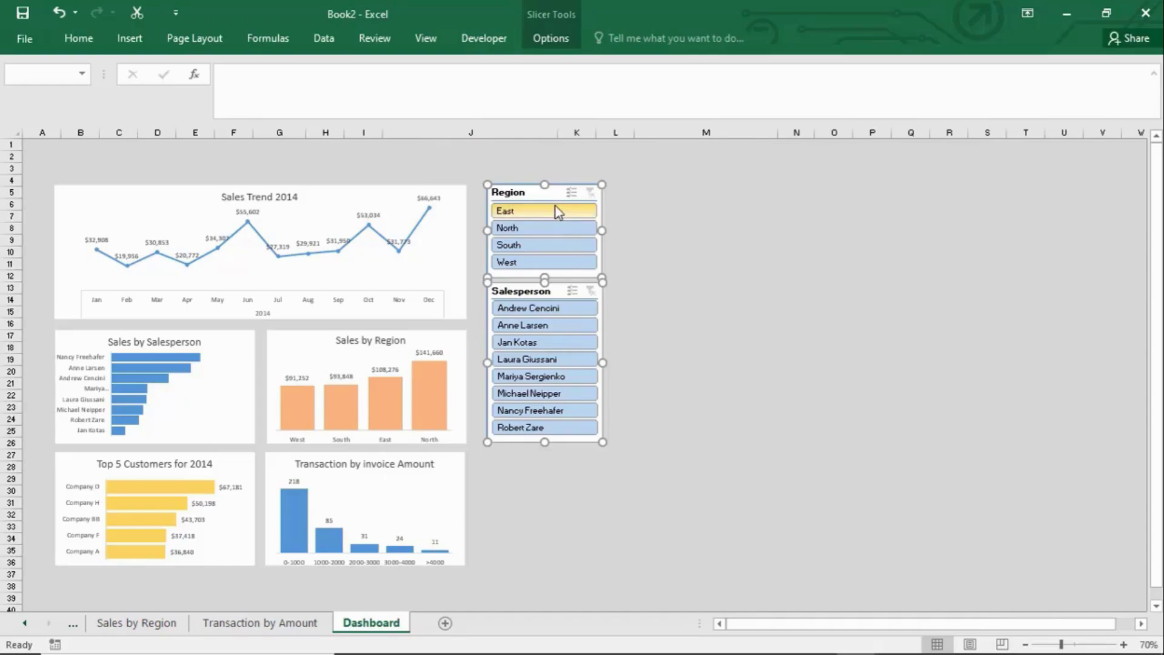
# Fill the bars of the Sales by Salesperson chart with a light green theme colour.
pyautogui.click(245, 405)
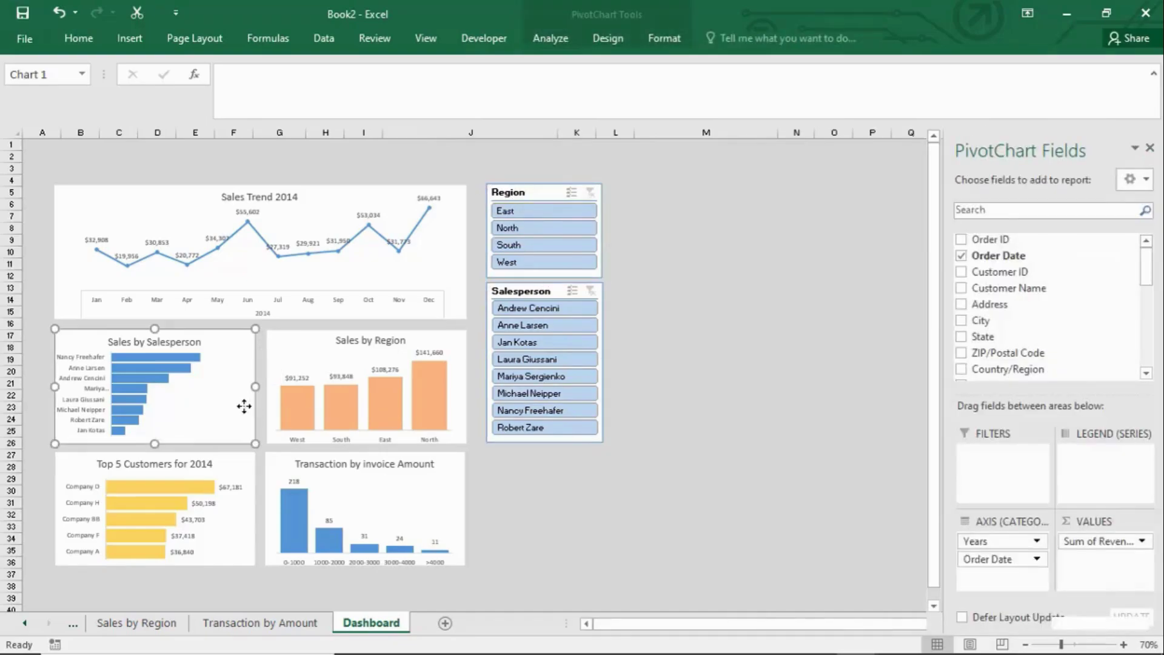
pyautogui.click(187, 370)
pyautogui.rightClick(187, 369)
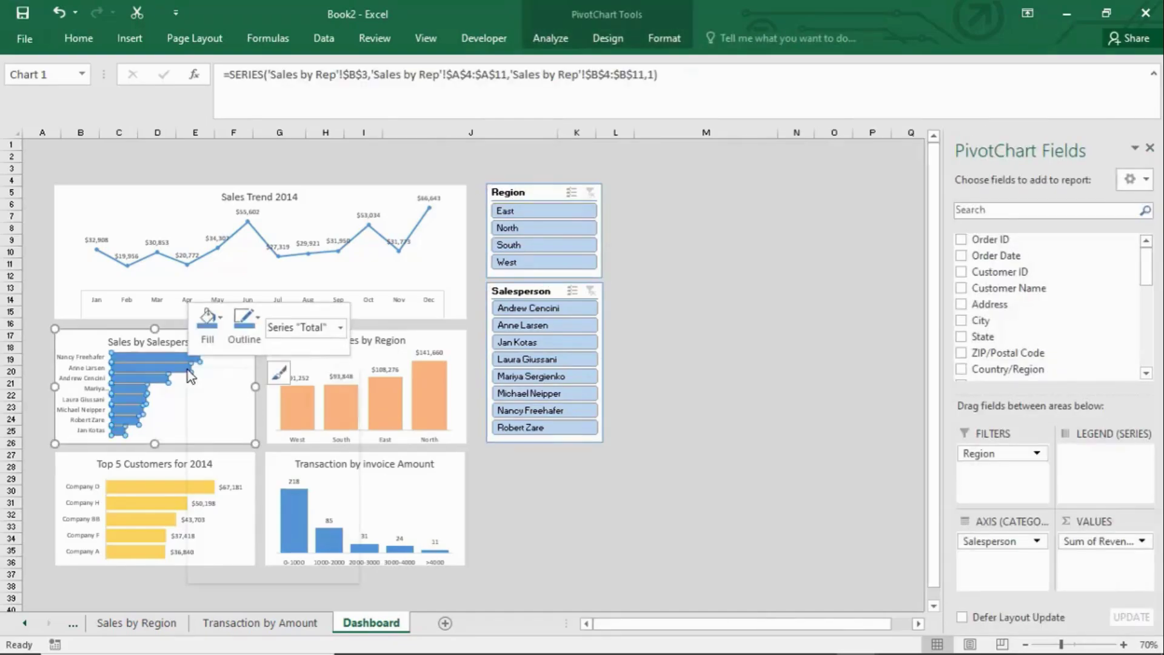
pyautogui.click(224, 323)
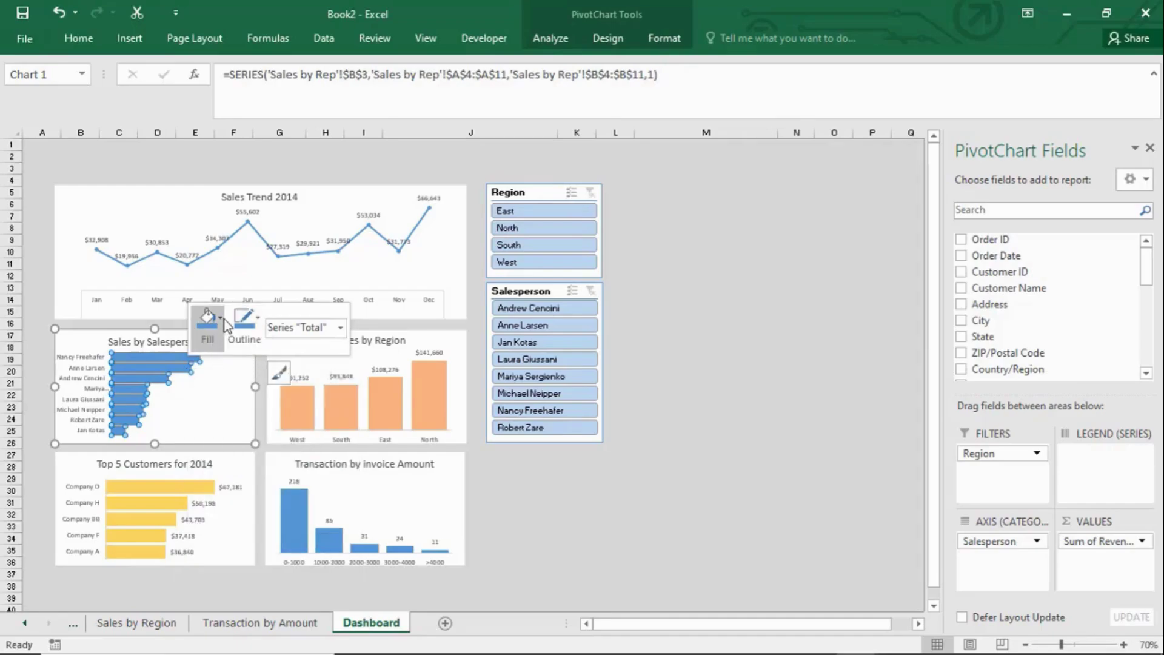
pyautogui.click(225, 325)
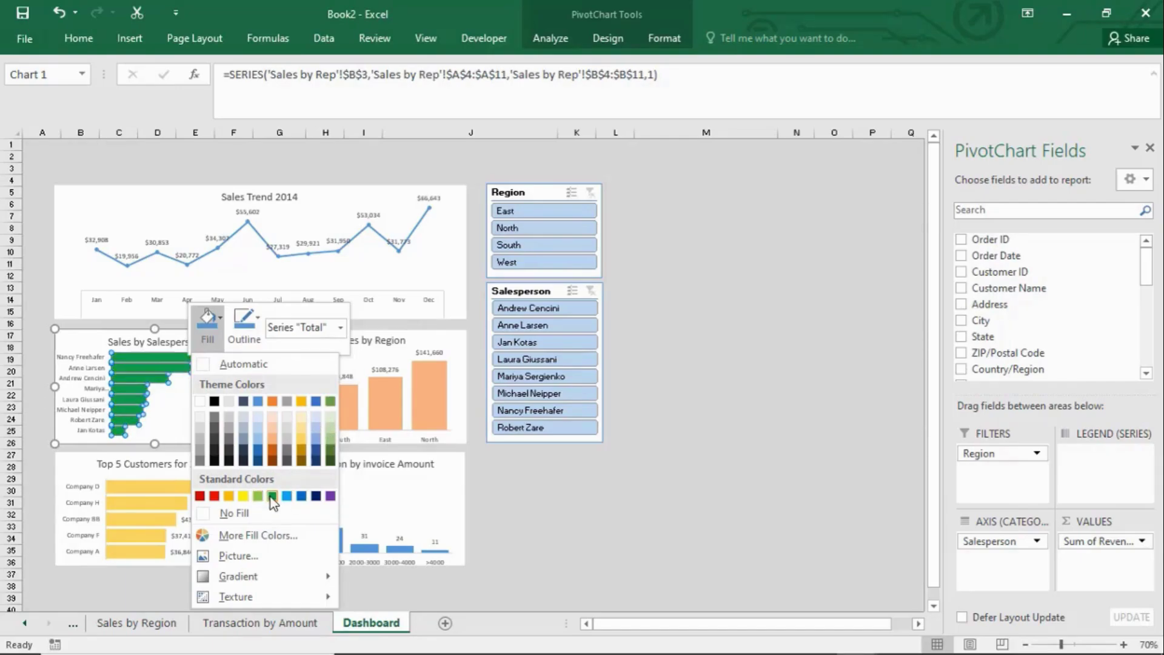
pyautogui.click(332, 446)
pyautogui.click(717, 382)
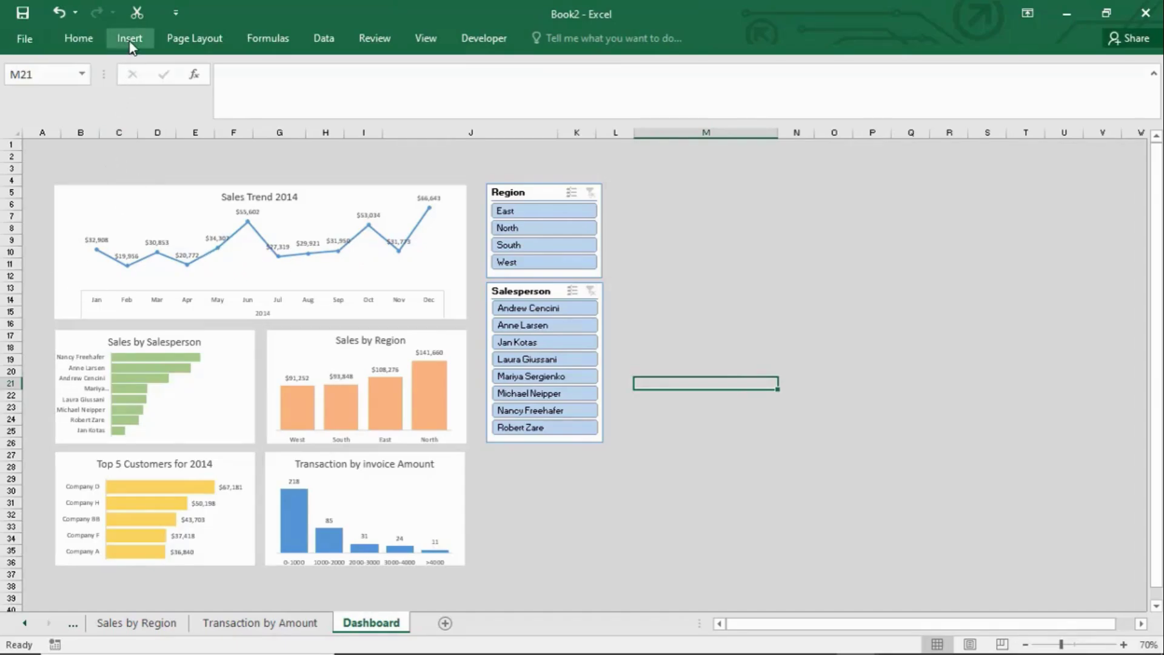
# Enter the dashboard title SALES OUTLOOK 2014 in cell C2.
pyautogui.click(151, 157)
pyautogui.click(113, 160)
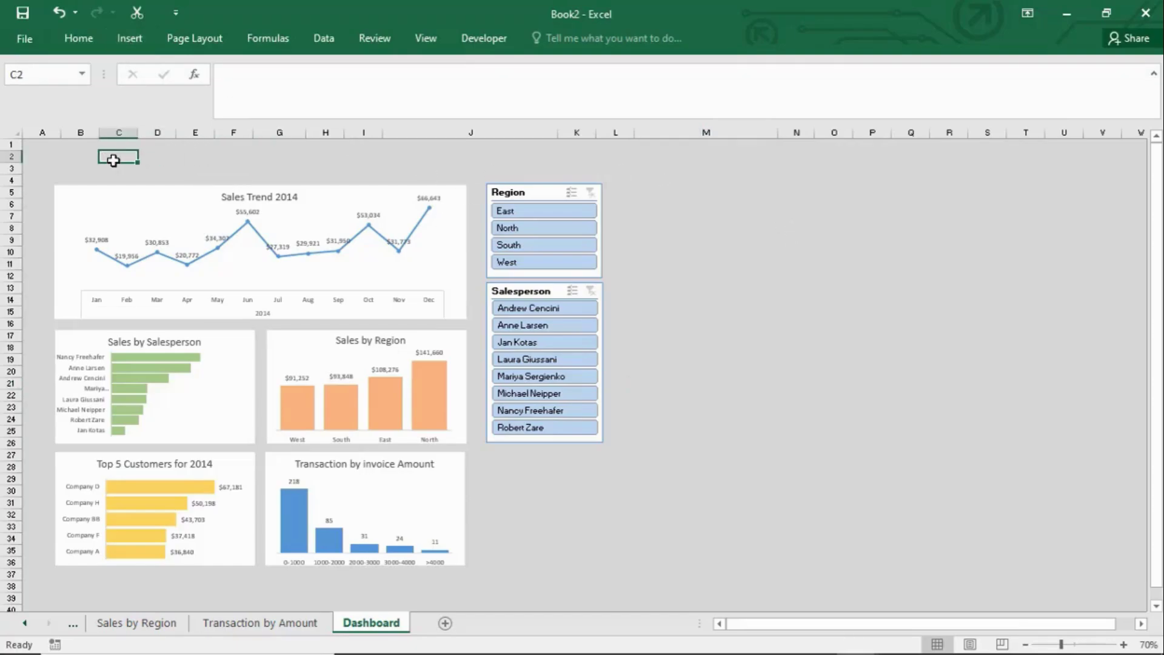
pyautogui.write('SA')
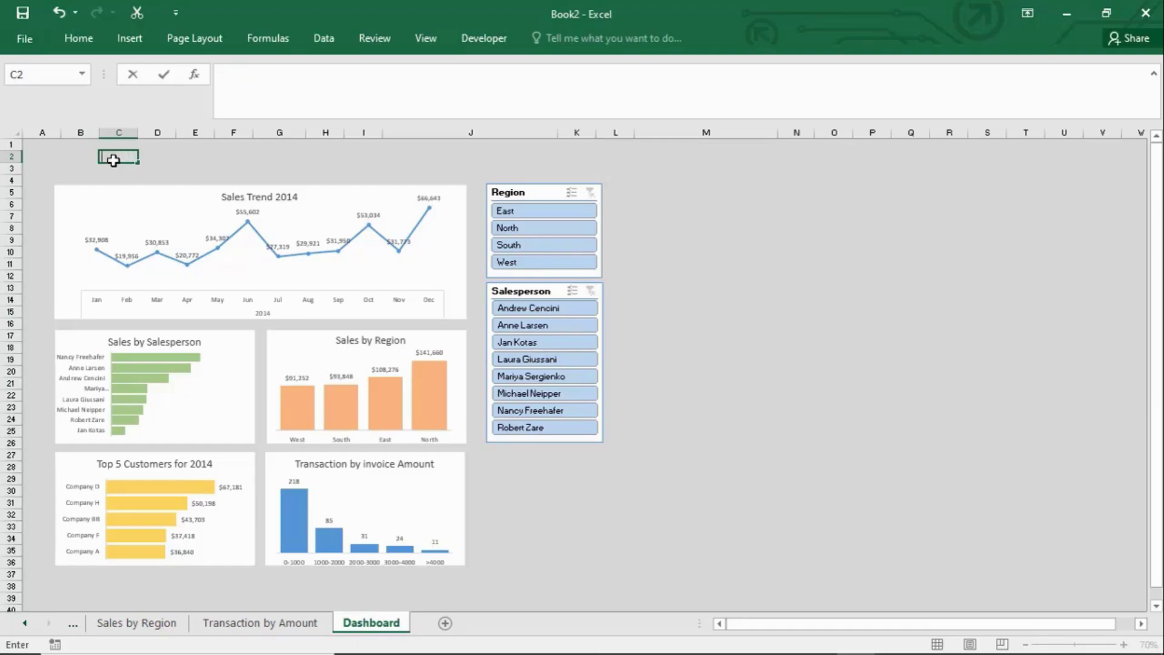
pyautogui.write('SALES OU')
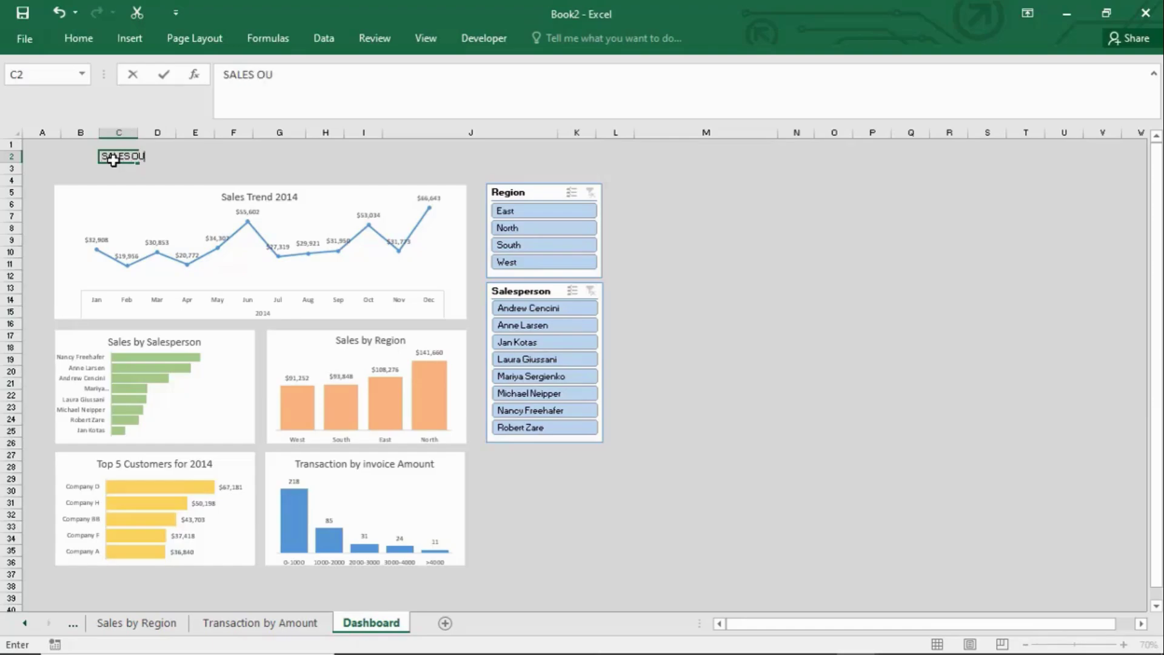
pyautogui.write('TLOOK 2014')
pyautogui.doubleClick(146, 156)
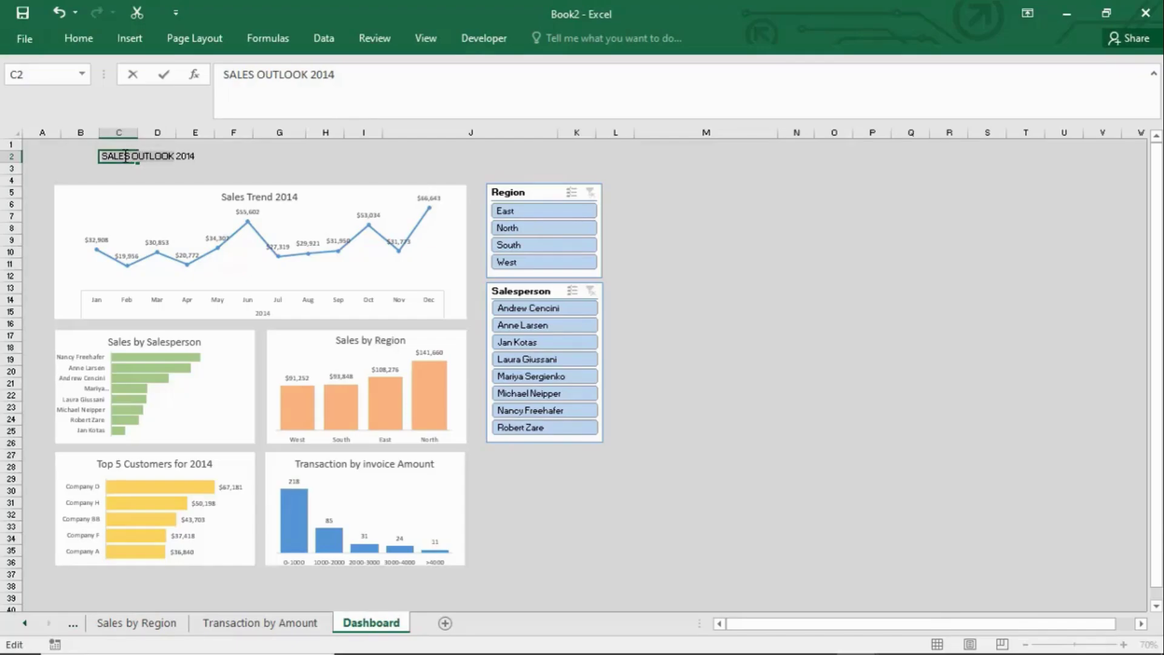
pyautogui.click(126, 156)
pyautogui.click(183, 171)
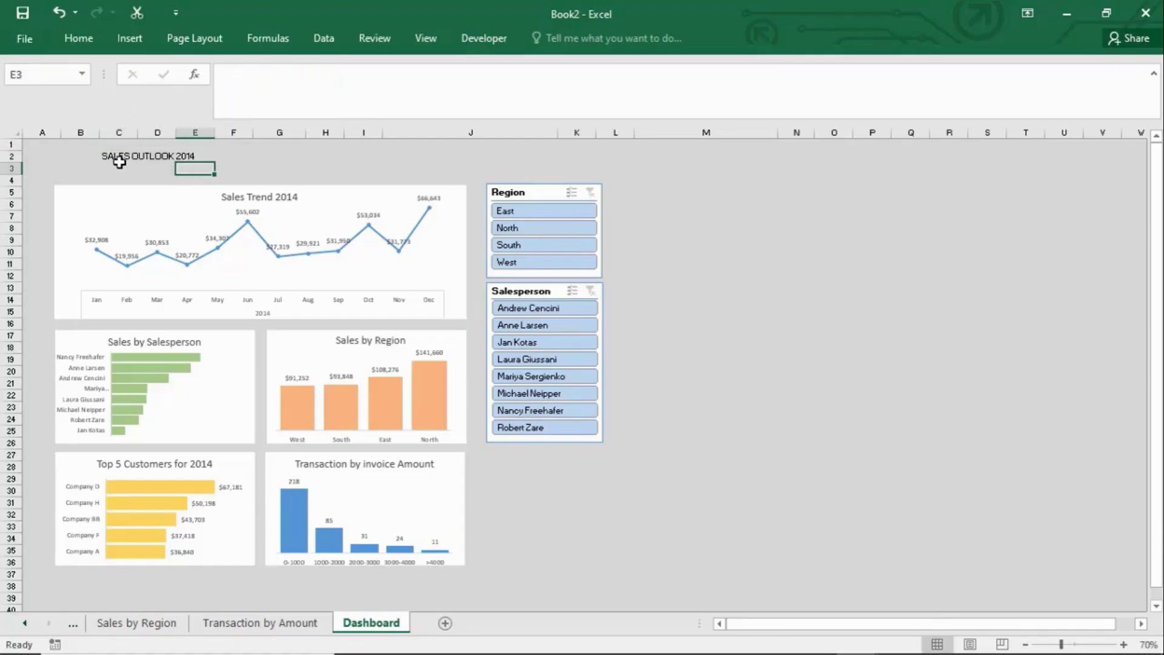
# Merge and center the title across C2:F2, and apply the Heading 1 cell style.
pyautogui.click(117, 156)
pyautogui.hotkey('shift', 'Right')
pyautogui.hotkey('shift', 'Right')
pyautogui.hotkey('shift', 'Right')
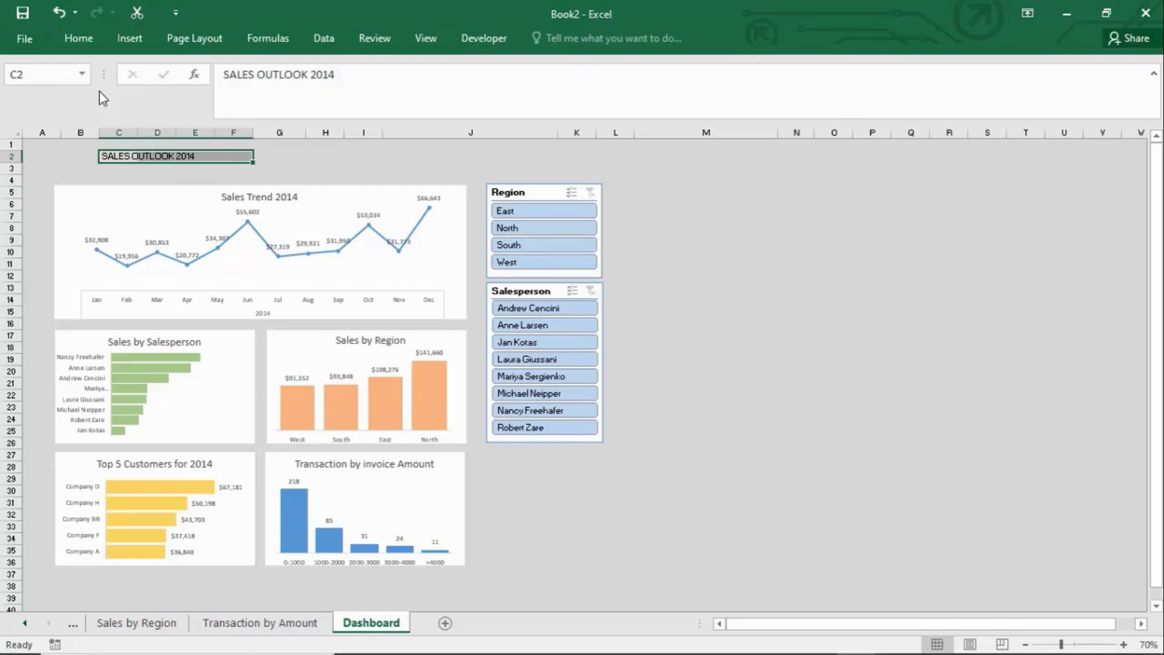
pyautogui.click(81, 38)
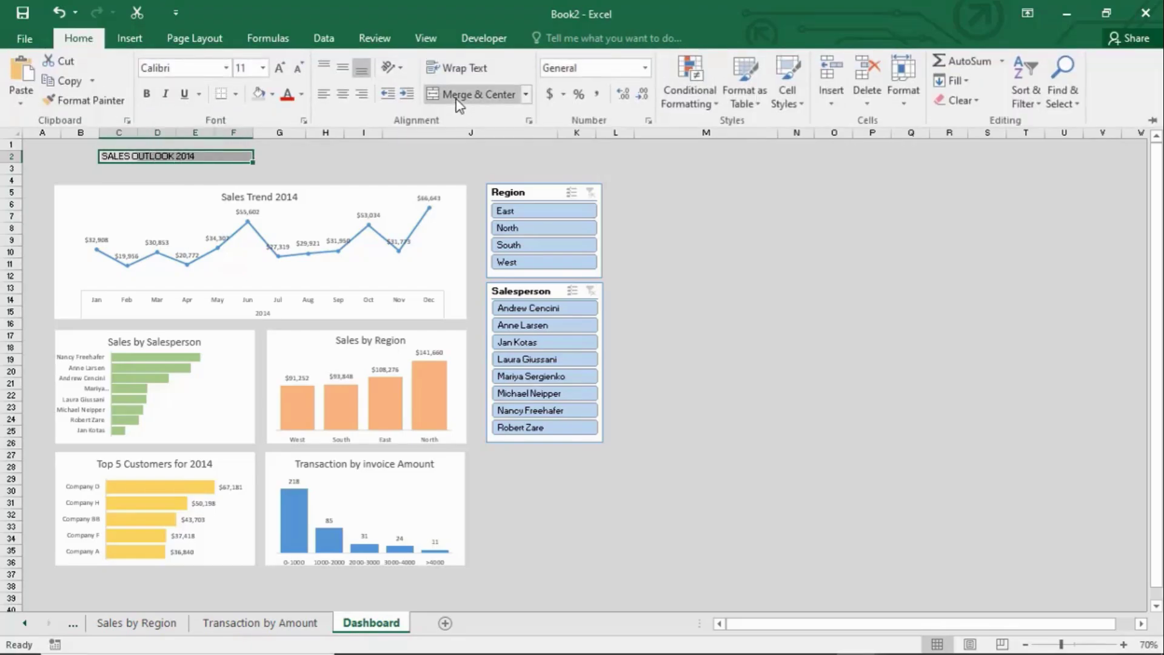
pyautogui.click(459, 97)
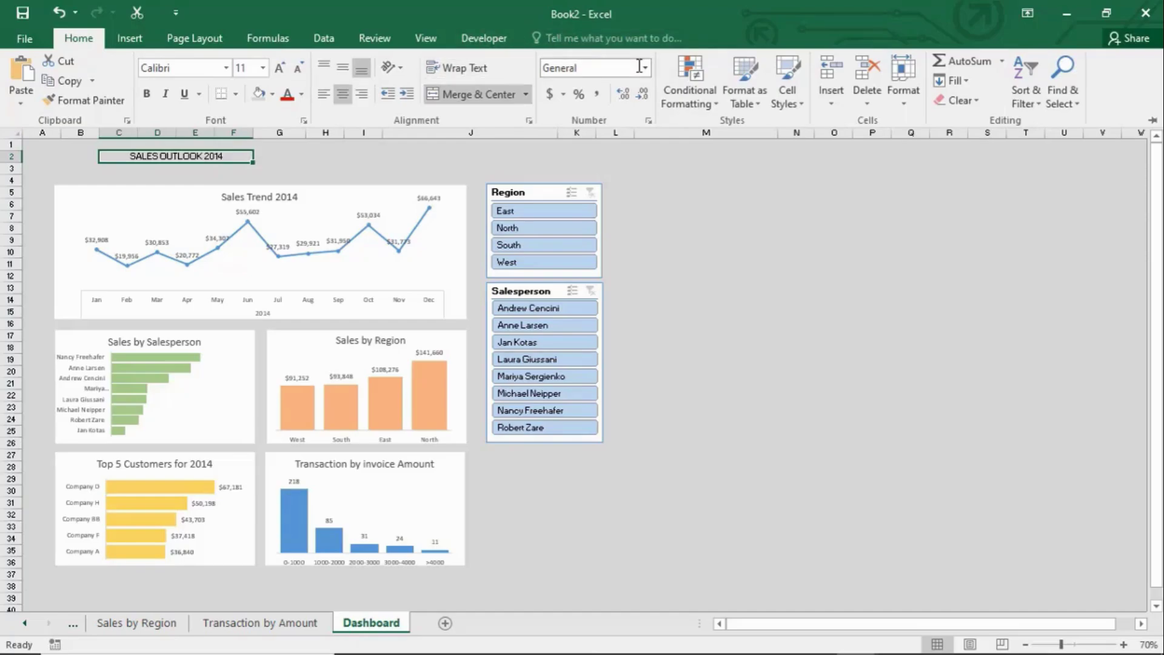
pyautogui.click(791, 108)
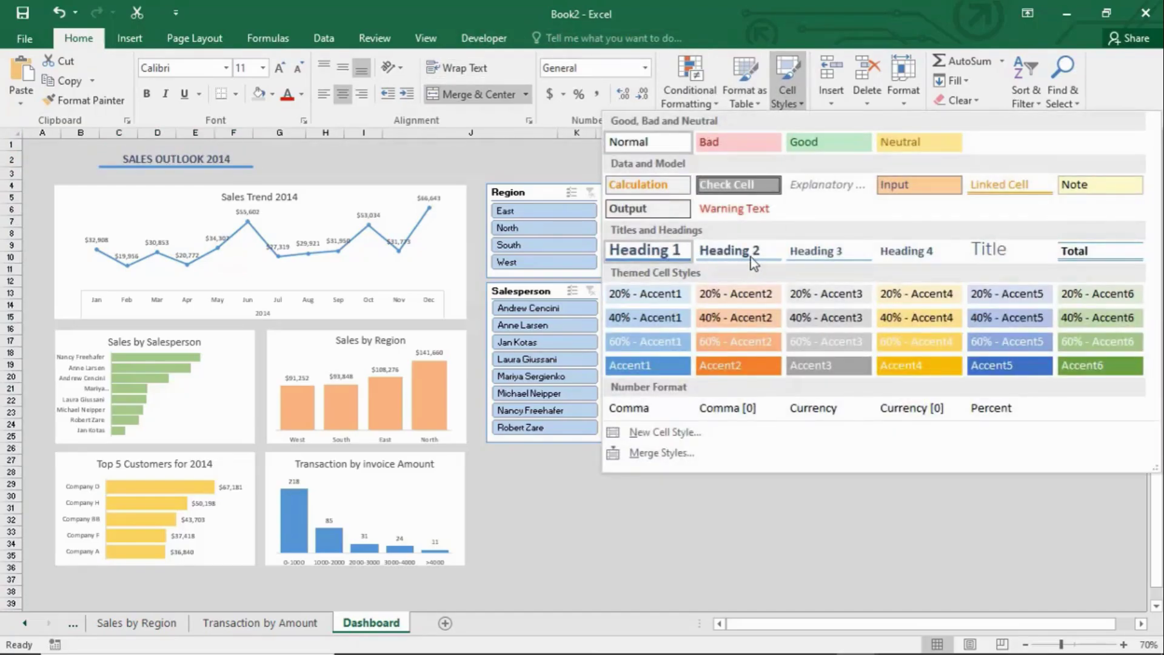
pyautogui.click(653, 261)
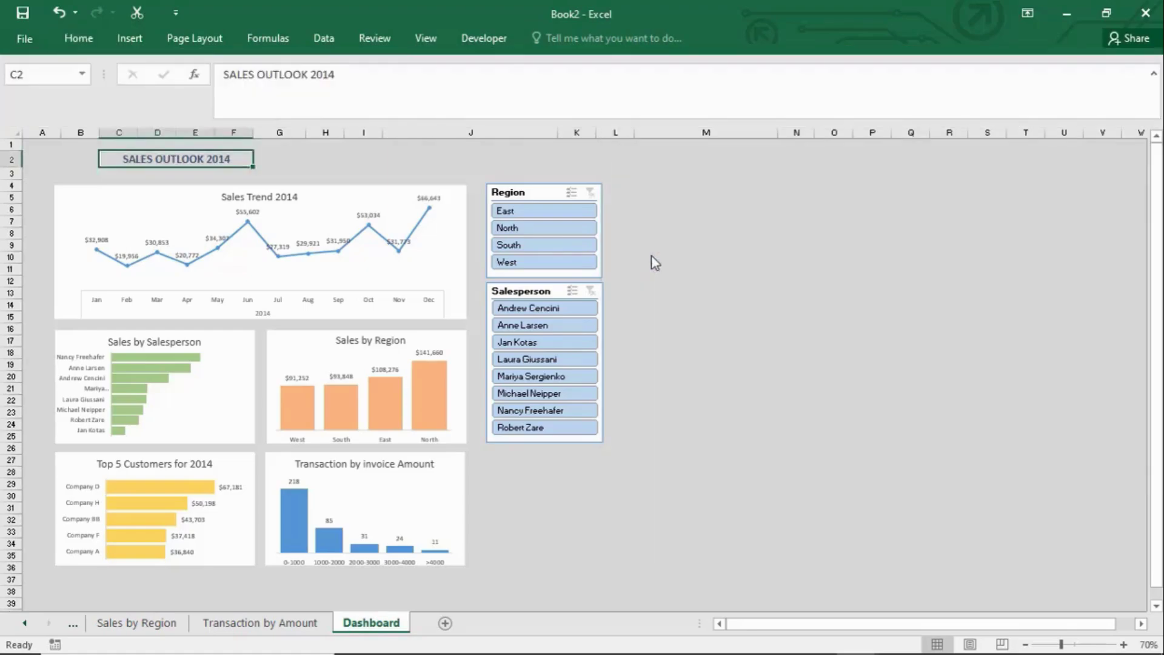
# Increase the dashboard title's font size to 22 and widen column F so the merged title cell fits the text.
pyautogui.click(84, 38)
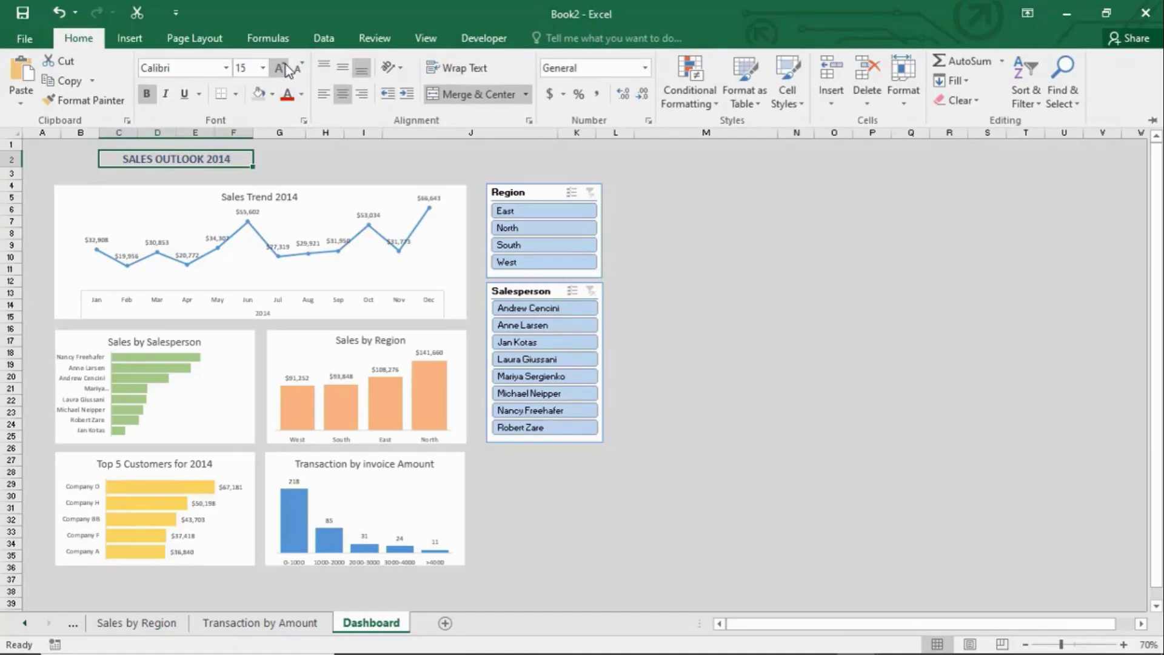
pyautogui.click(281, 69)
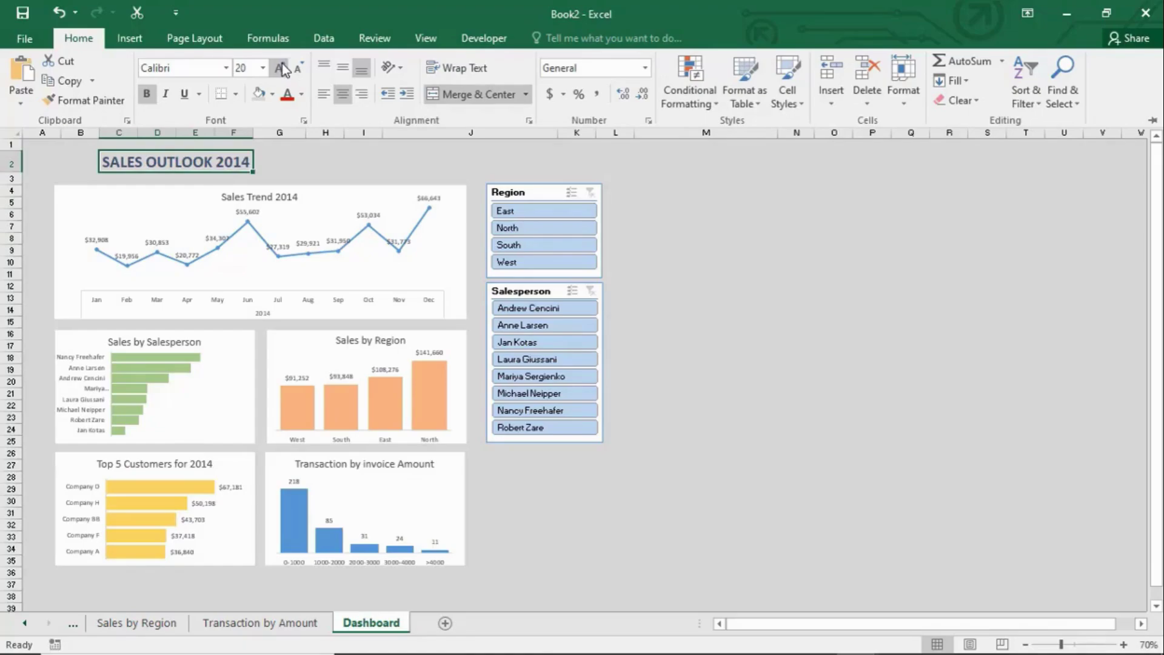
pyautogui.click(280, 69)
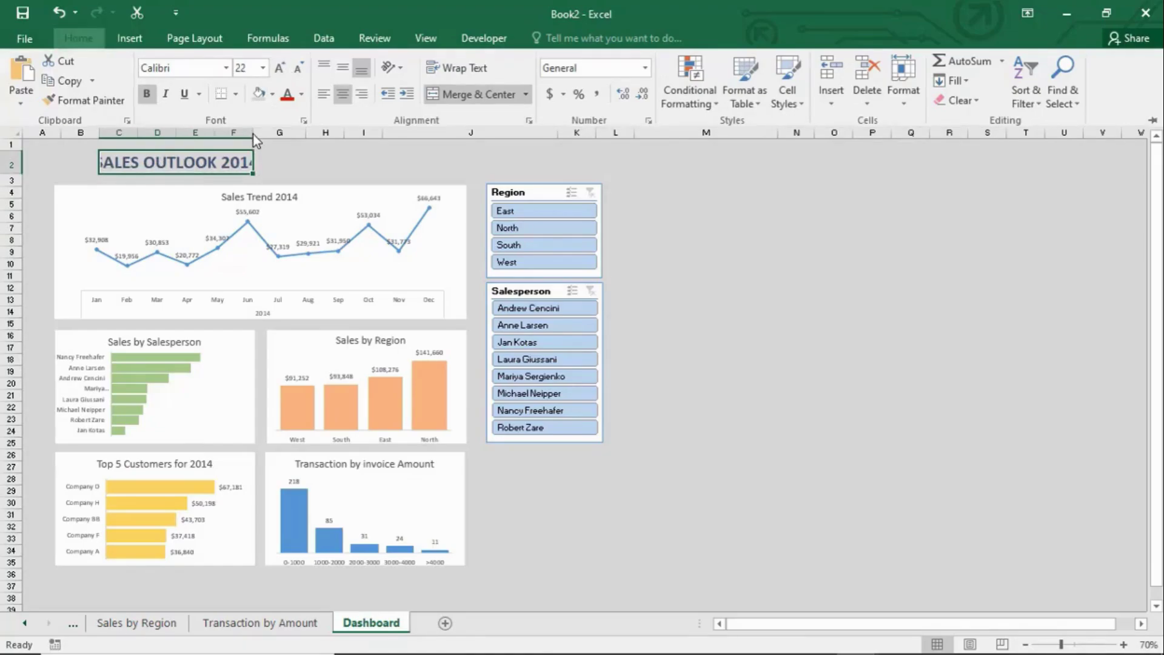
pyautogui.hotkey('ctrl', 'F1')
pyautogui.moveTo(252, 133); pyautogui.dragTo(411, 134)
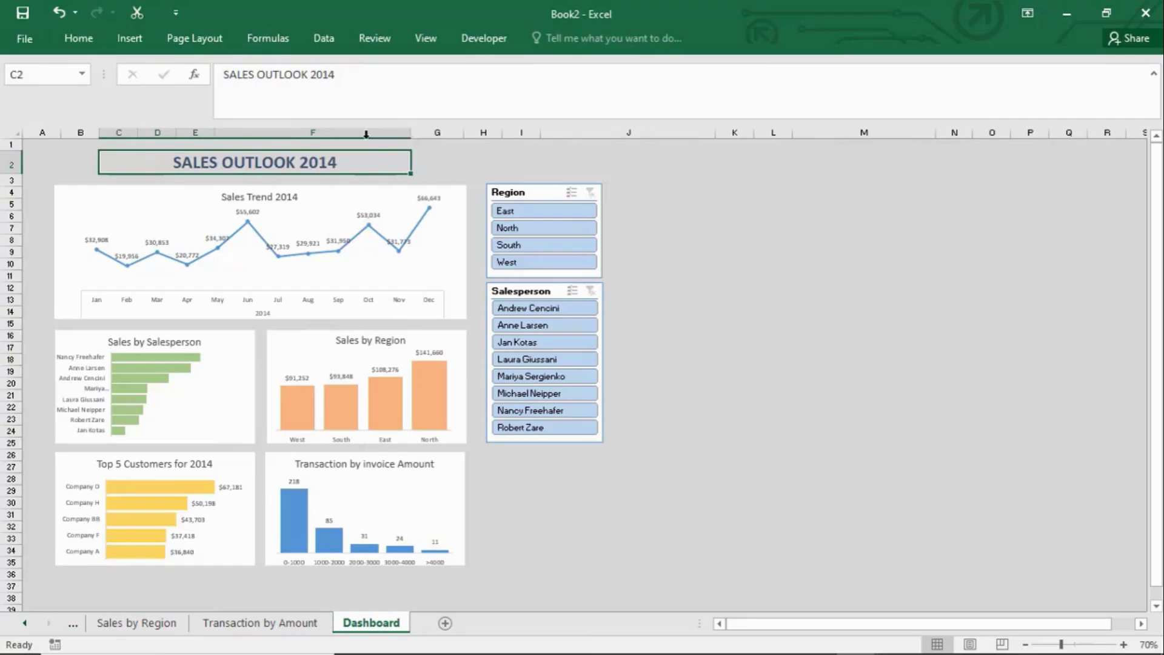
pyautogui.click(763, 297)
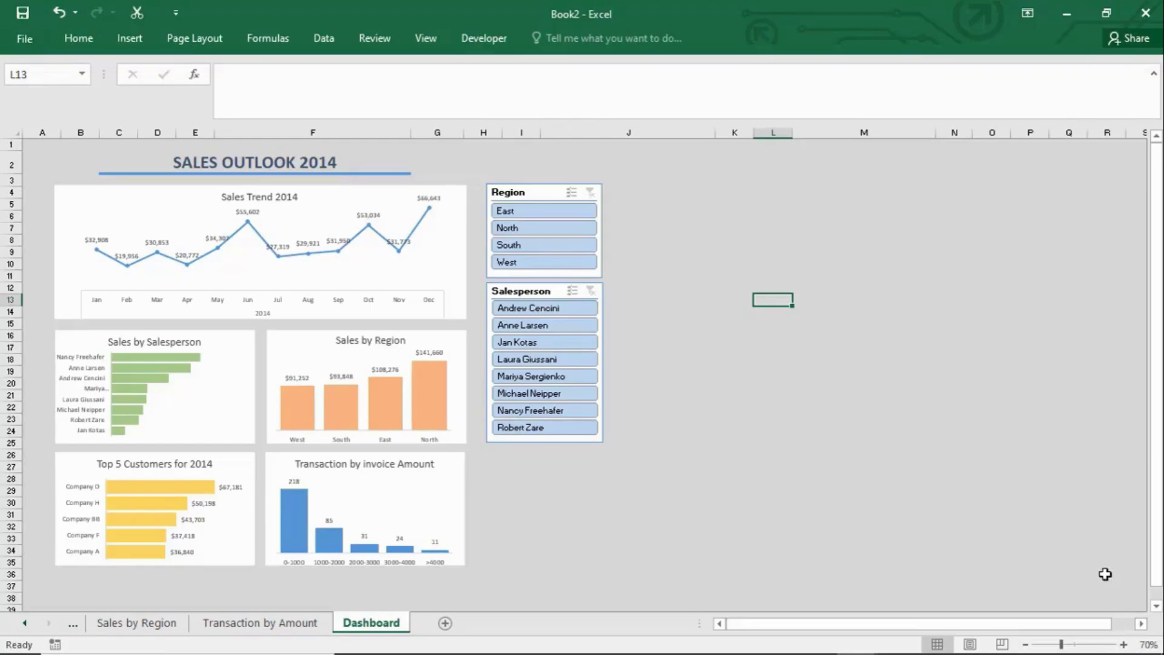
# Test the slicers by filtering through East, North, South and West, add a salesperson filter for West, and clear both filters.
pyautogui.click(536, 212)
pyautogui.click(536, 228)
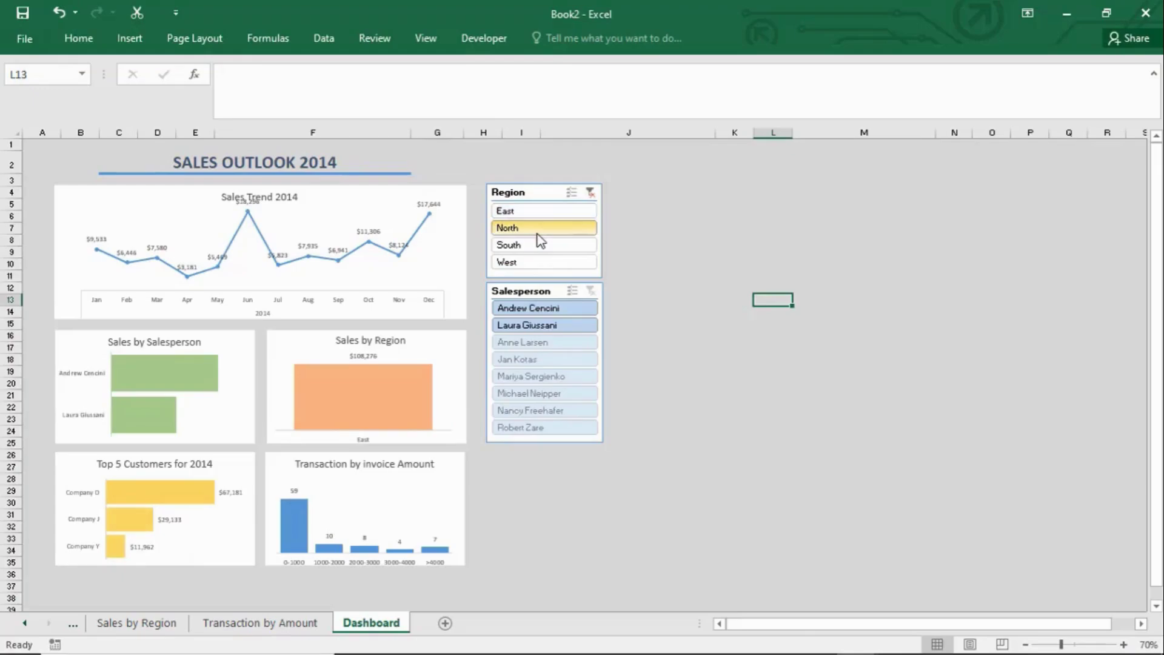
pyautogui.click(539, 248)
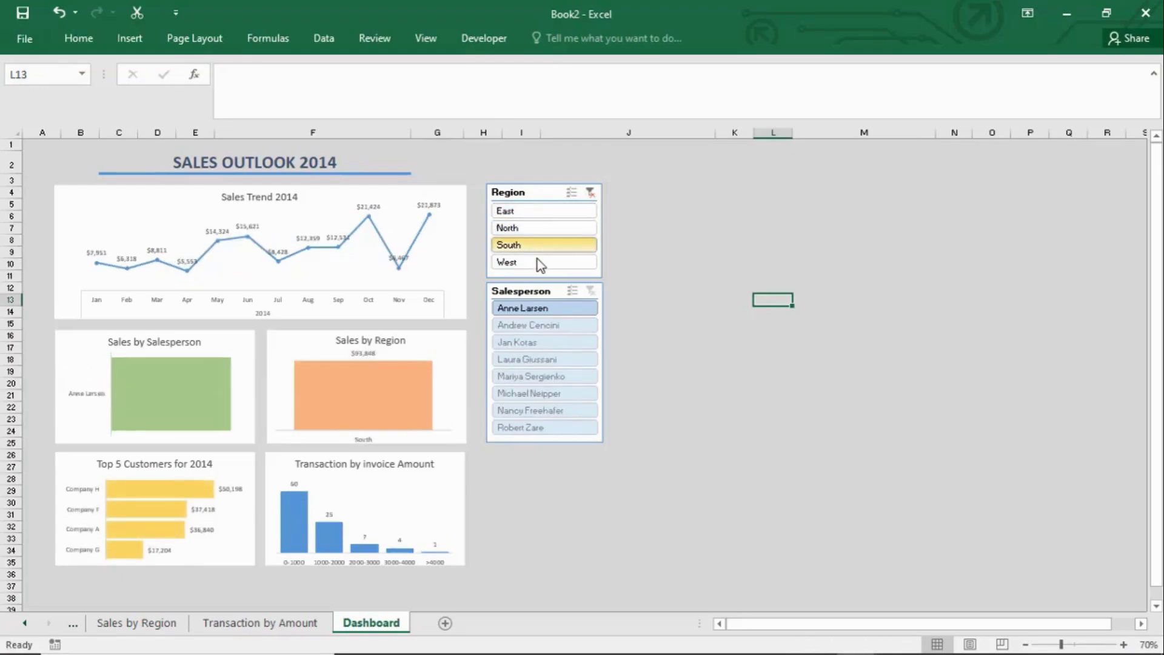
pyautogui.click(539, 262)
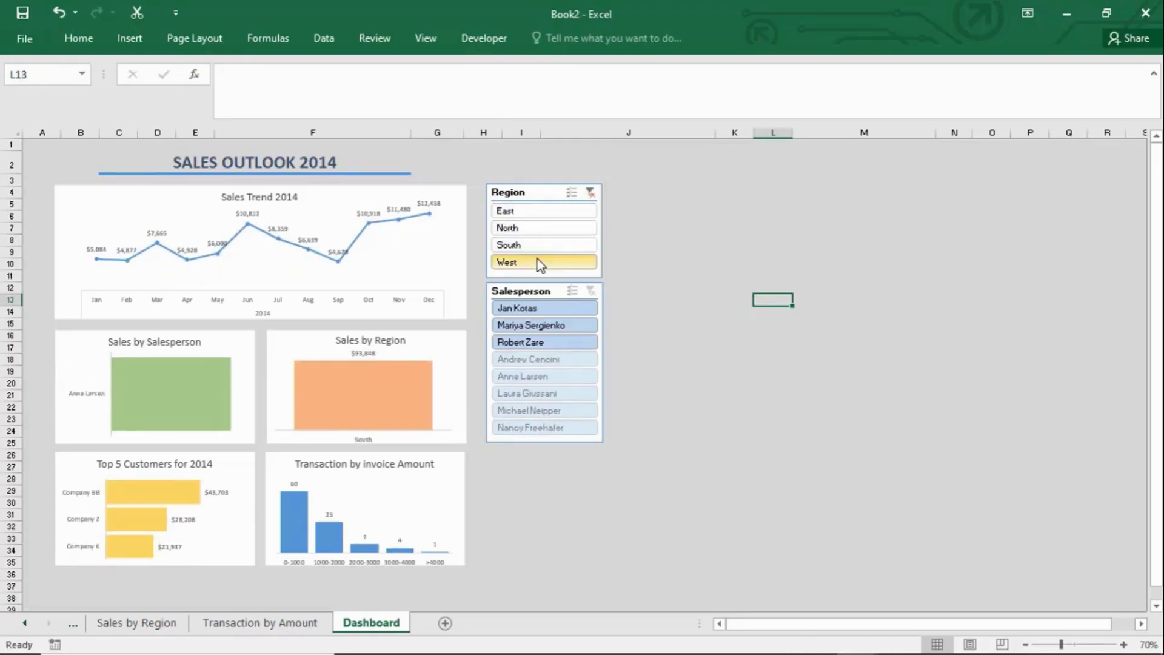
pyautogui.click(537, 307)
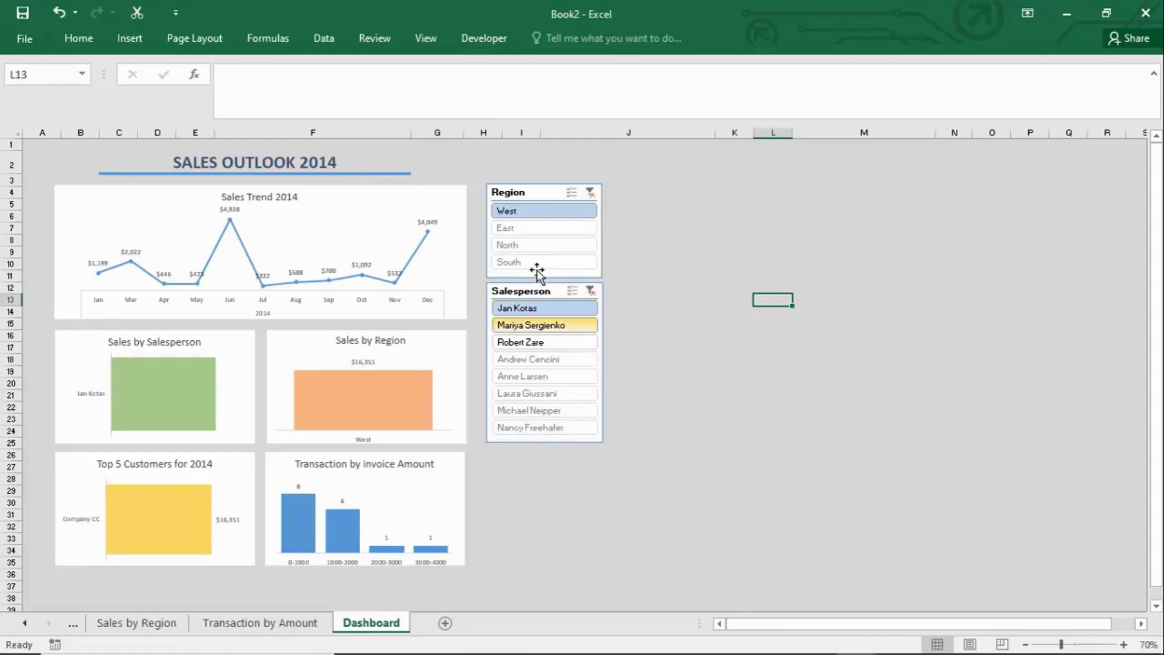
pyautogui.click(591, 193)
pyautogui.click(590, 292)
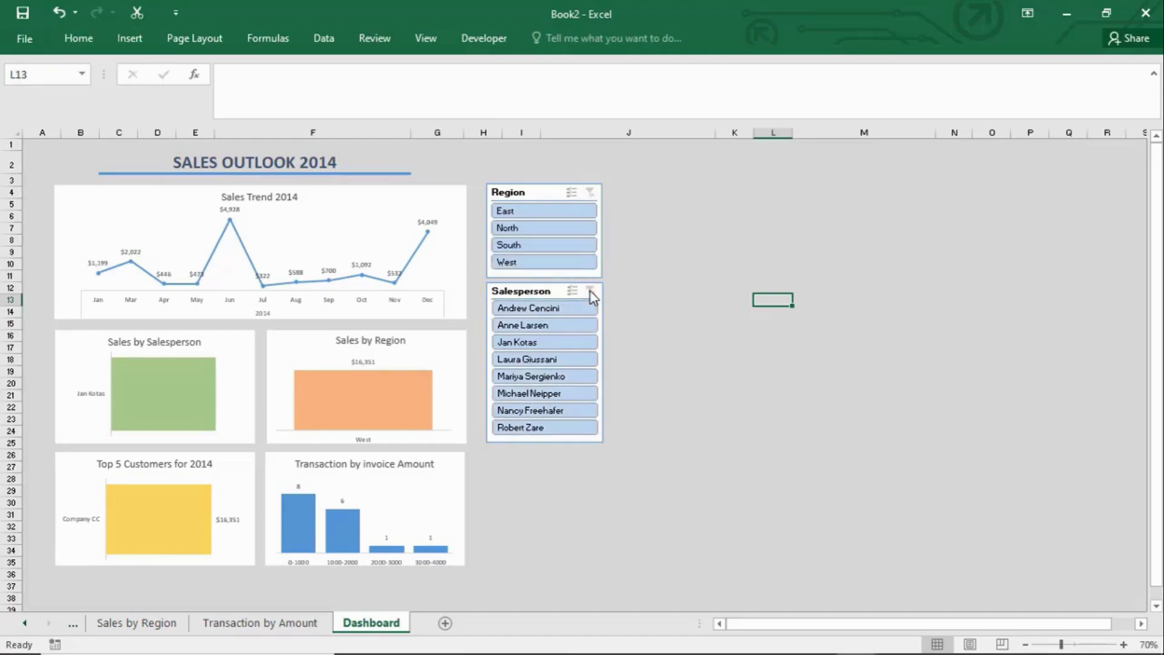
# Filter the dashboard by North, pick a salesperson without data in that region, and clear both slicer filters.
pyautogui.click(525, 230)
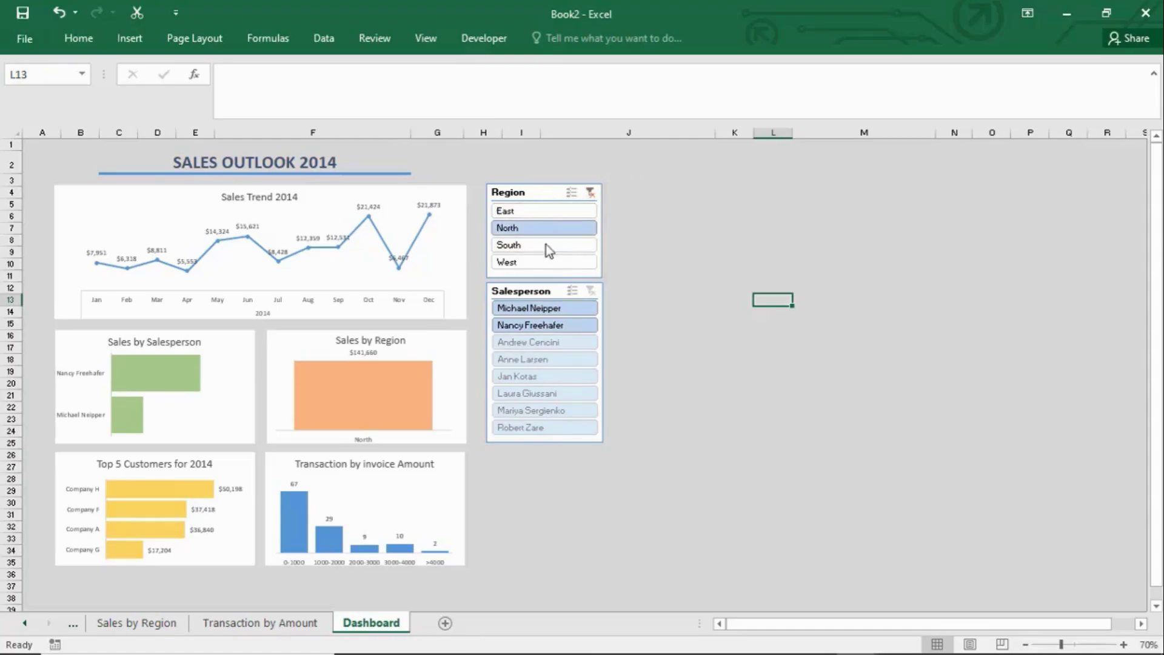
pyautogui.click(527, 343)
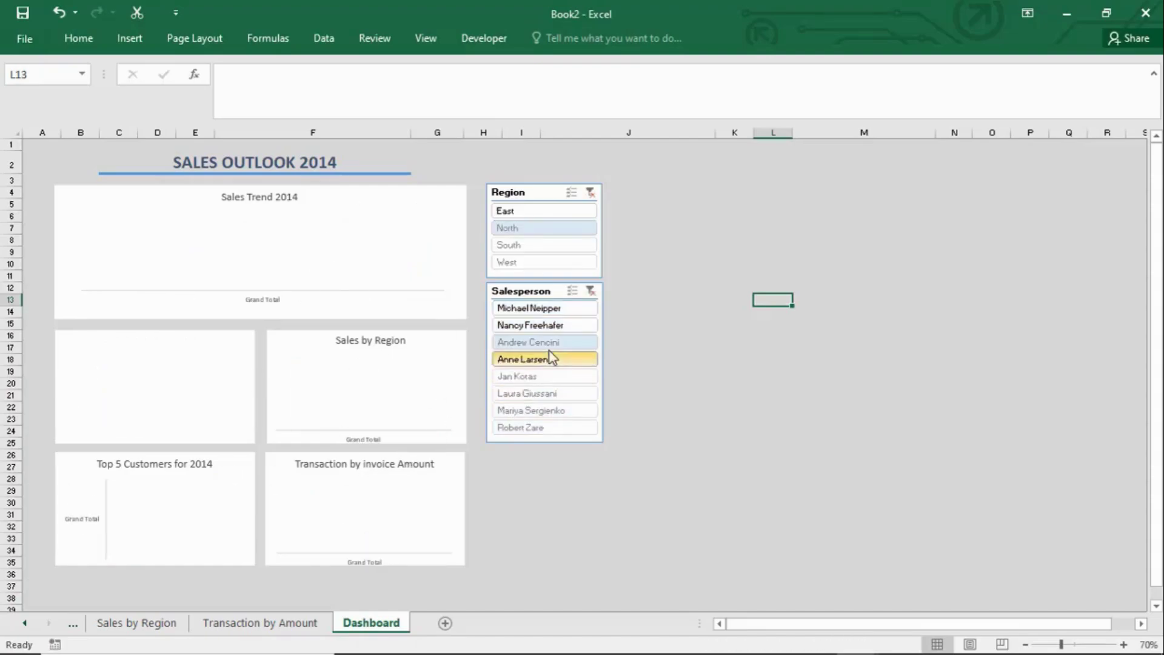
pyautogui.click(590, 291)
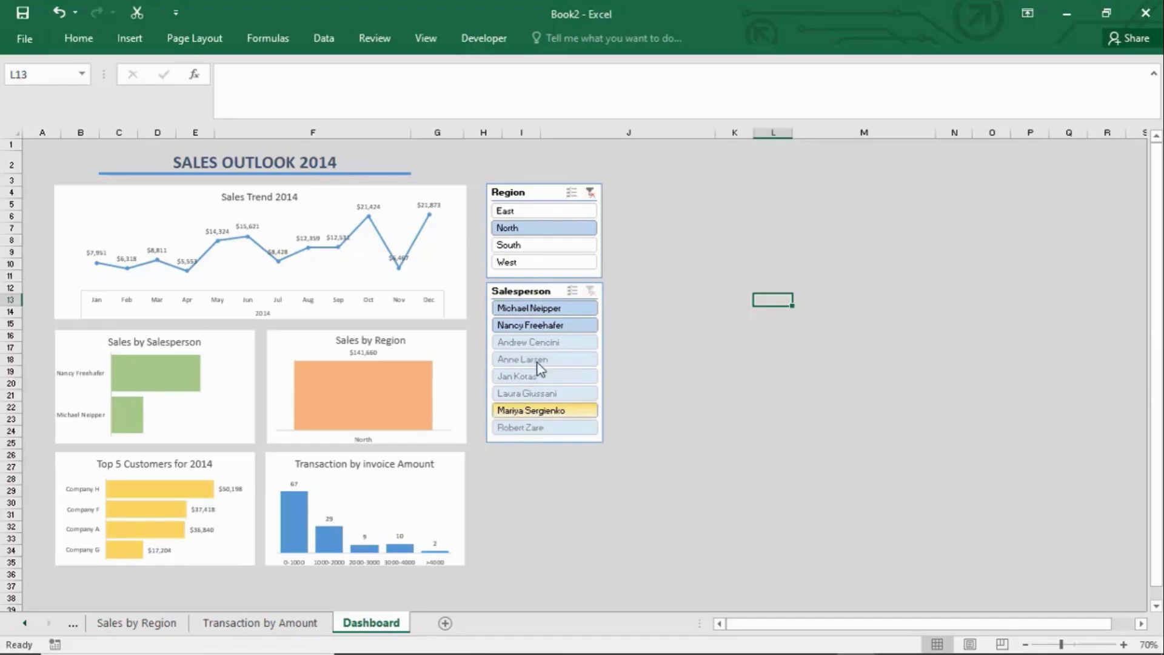
pyautogui.click(541, 293)
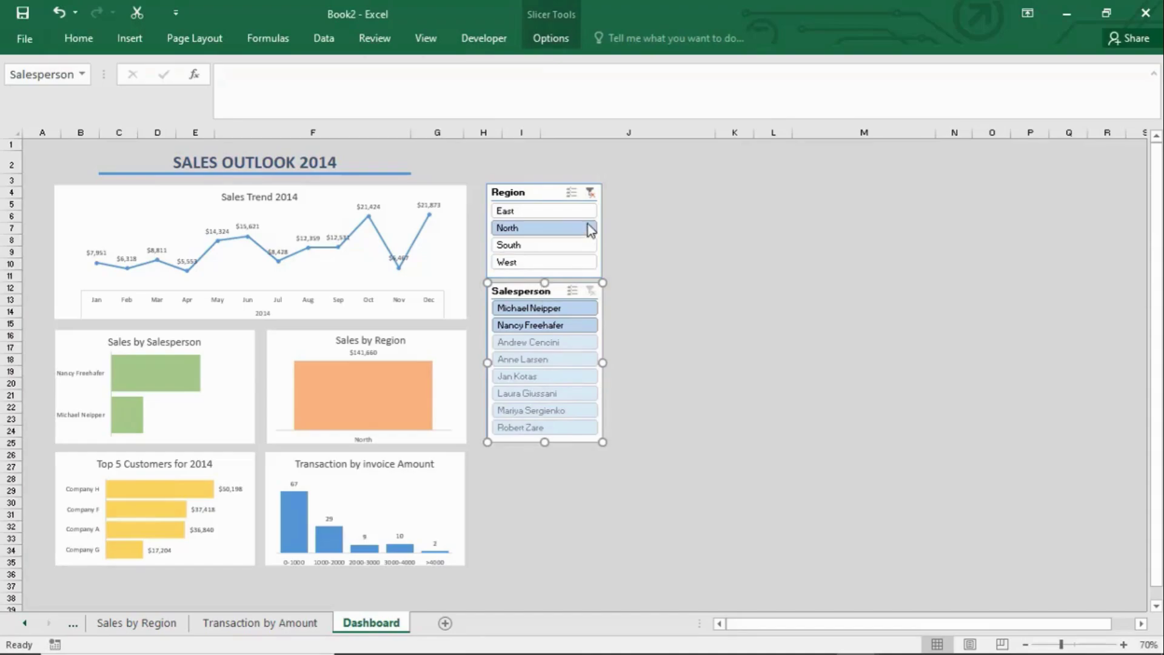
pyautogui.click(590, 194)
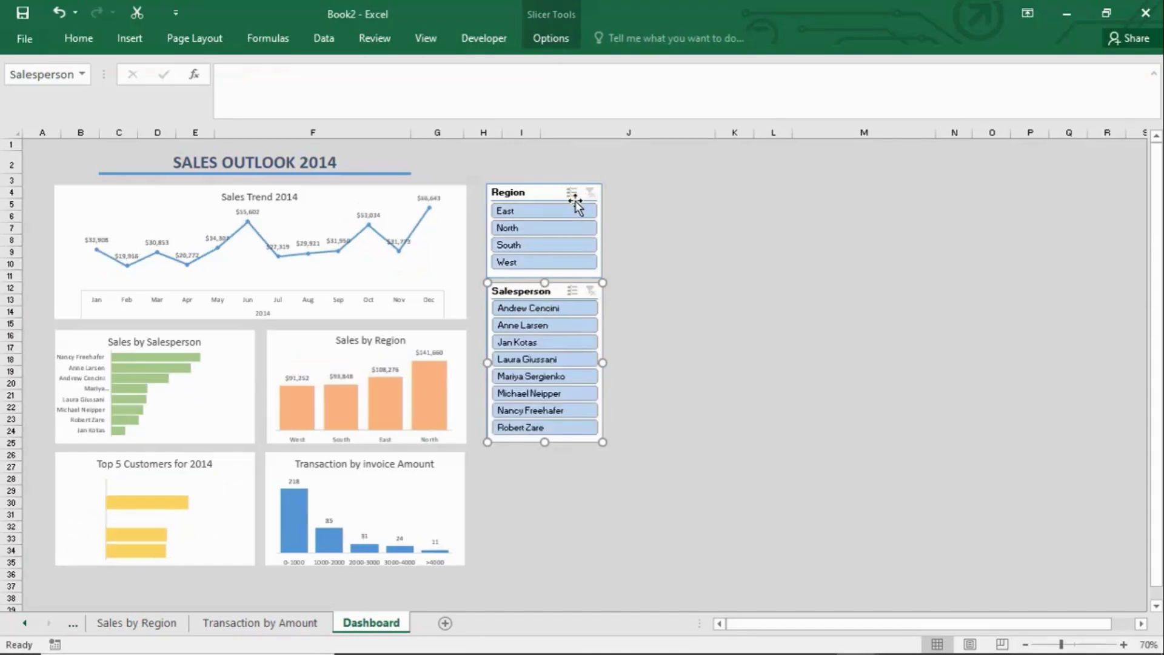
# Filter the Region slicer by North again to examine how salespeople without data are listed, and clear the filter.
pyautogui.click(551, 194)
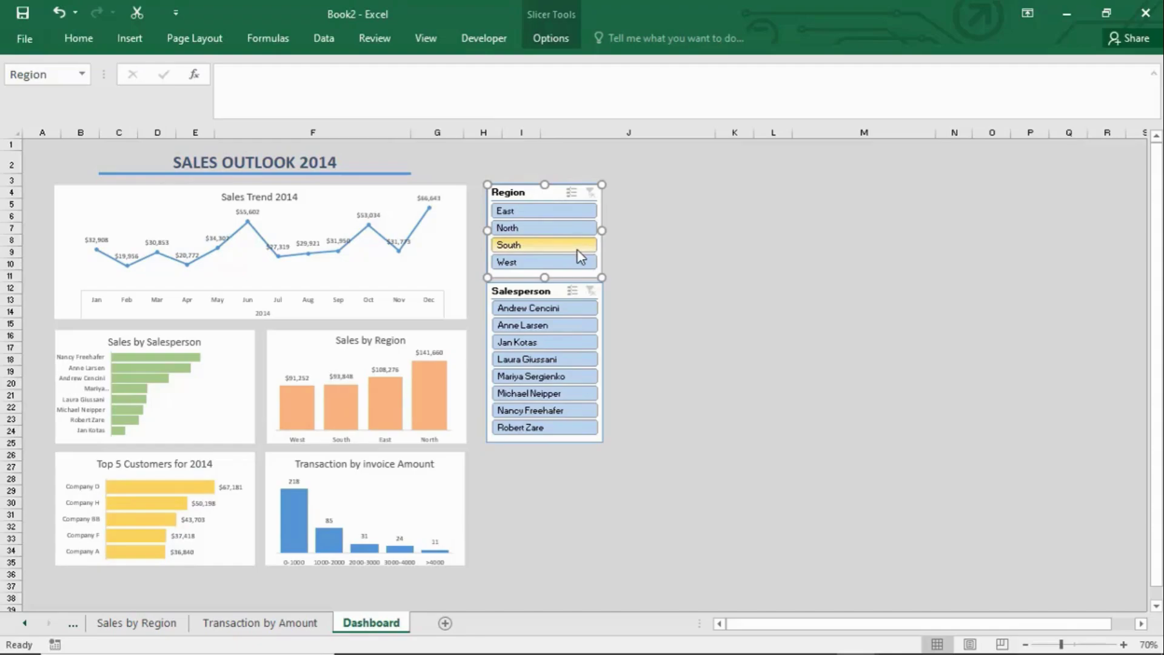
pyautogui.click(547, 235)
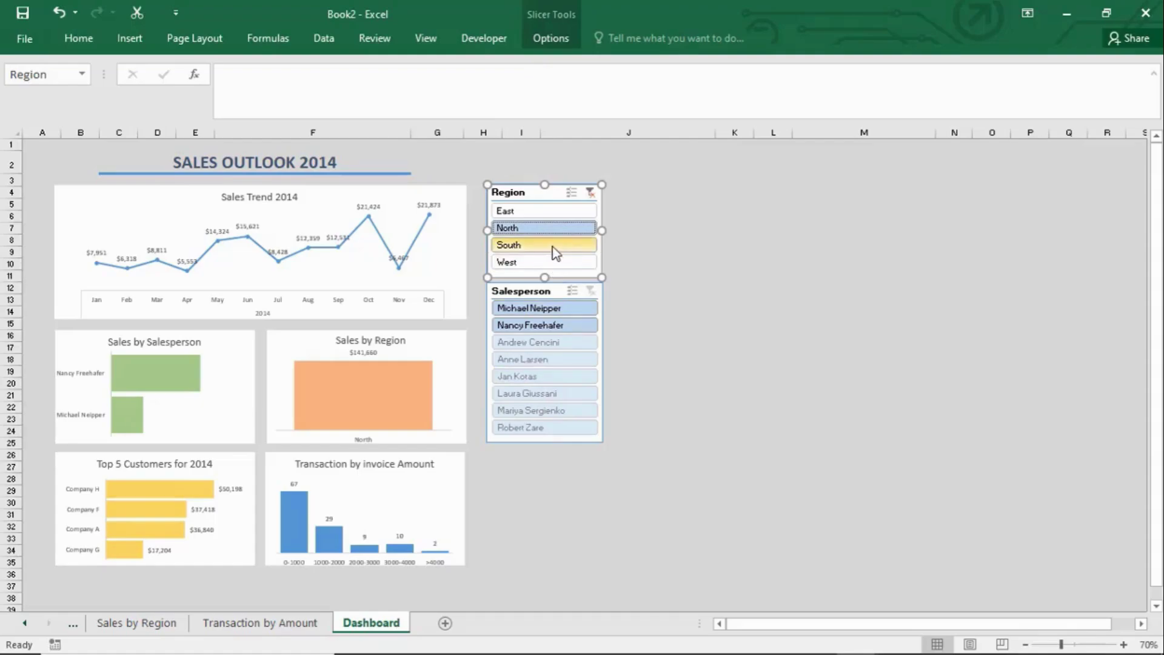
pyautogui.click(589, 192)
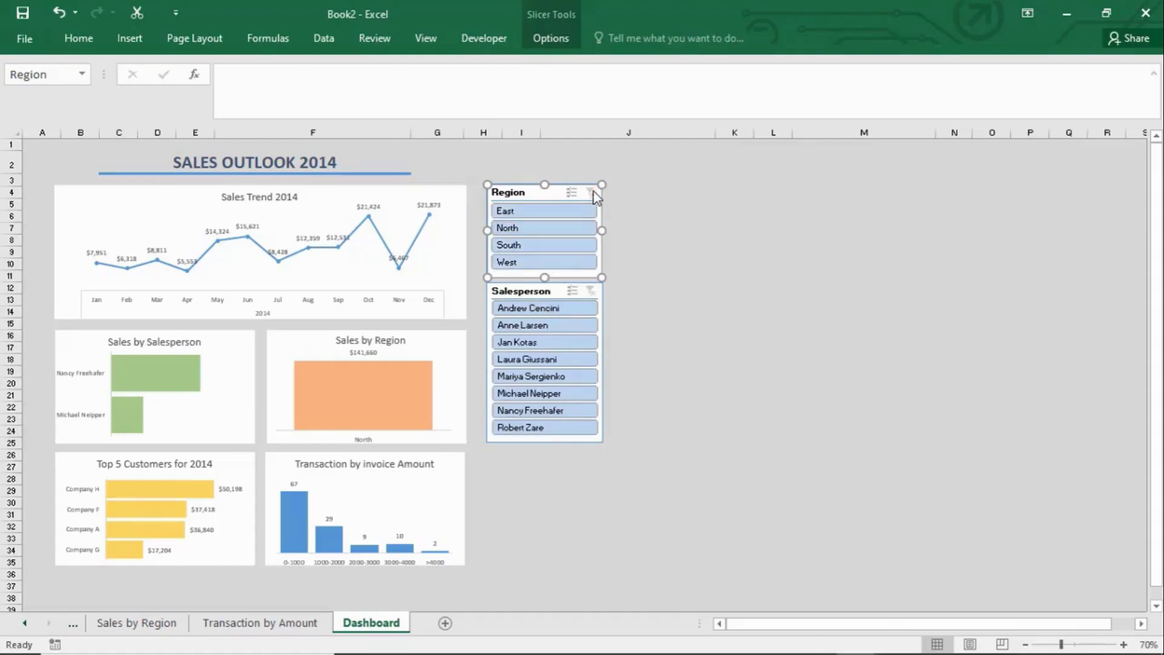
# Set the Salesperson slicer to hide items with no data.
pyautogui.click(539, 292)
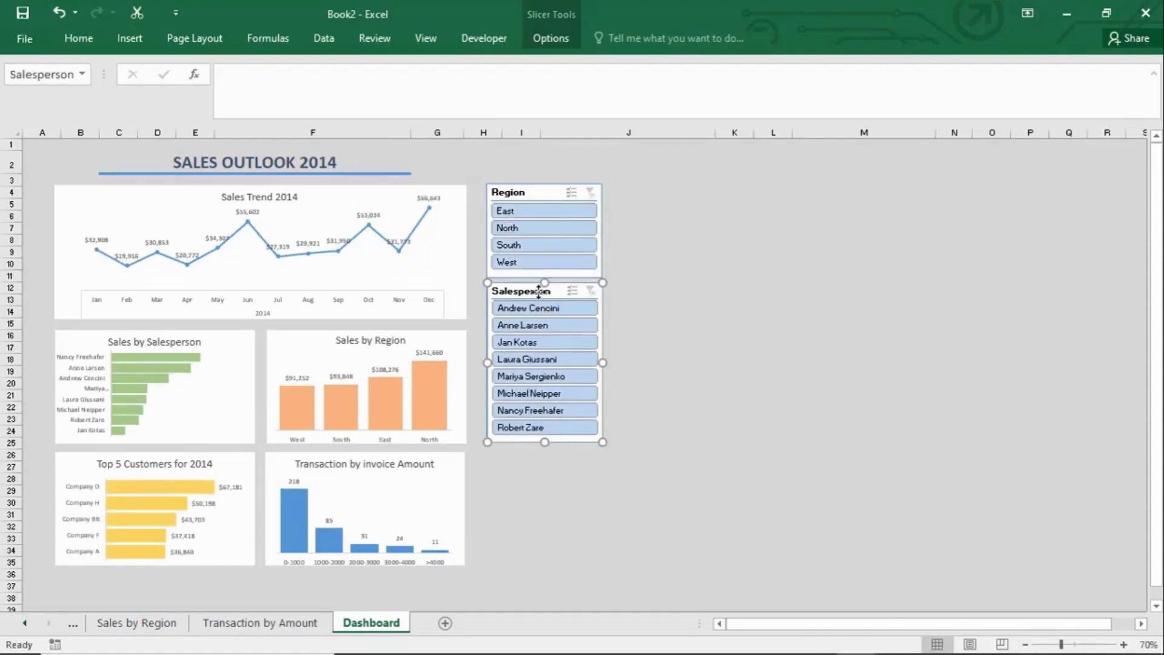
pyautogui.rightClick(539, 292)
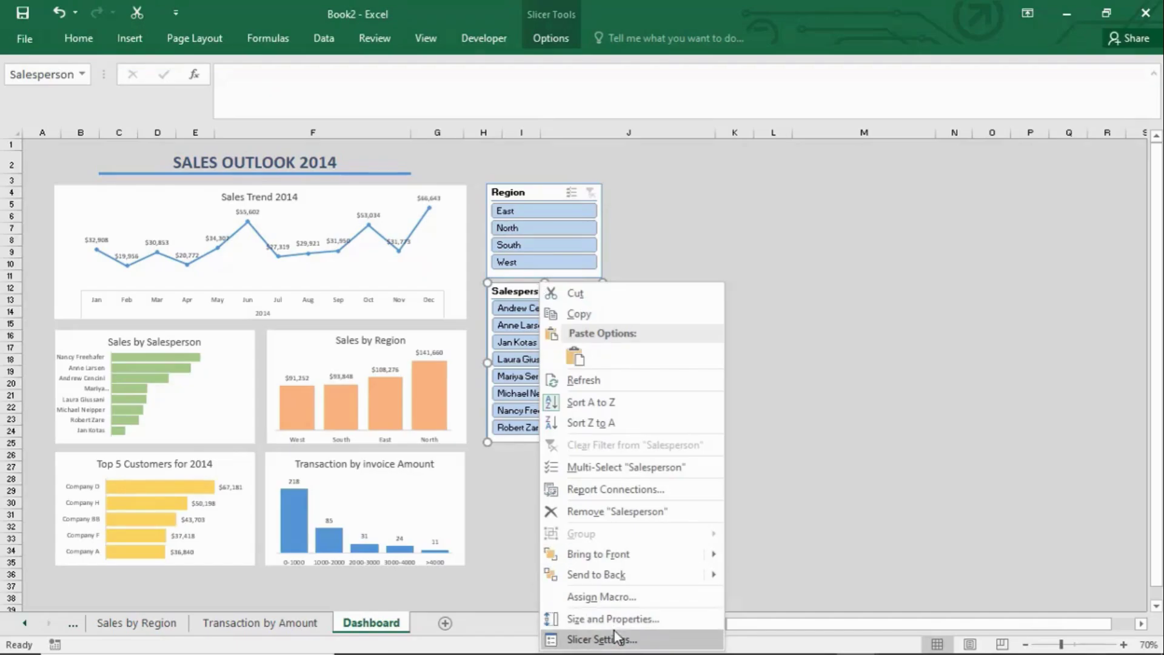
pyautogui.click(549, 44)
pyautogui.click(550, 44)
pyautogui.click(549, 43)
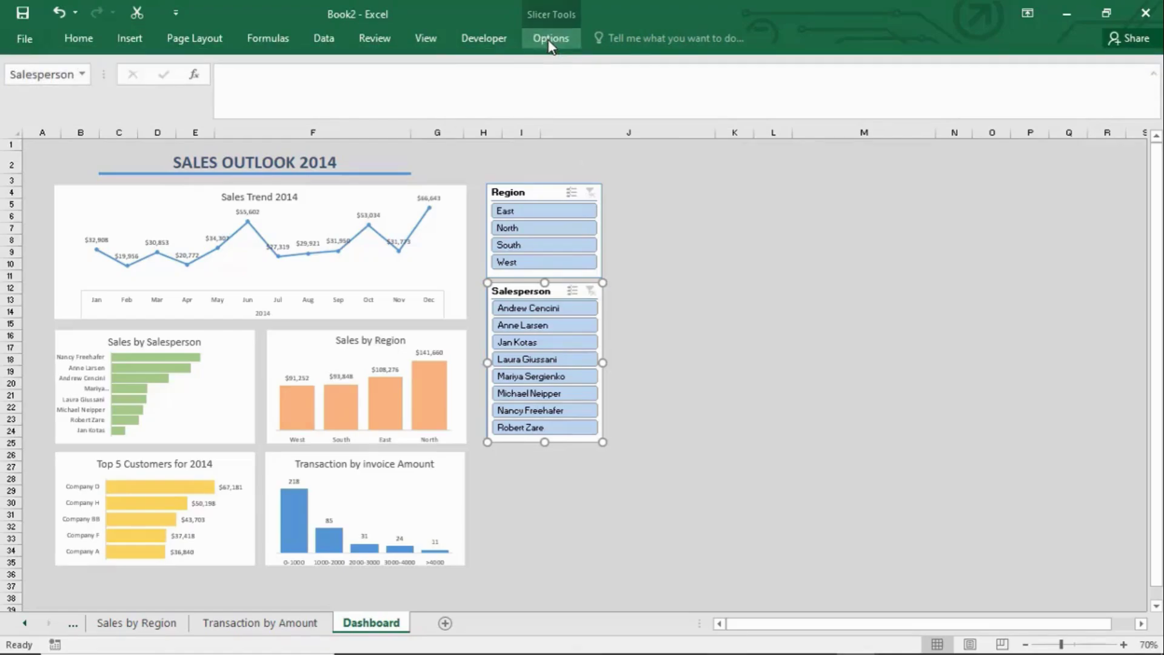
pyautogui.click(549, 42)
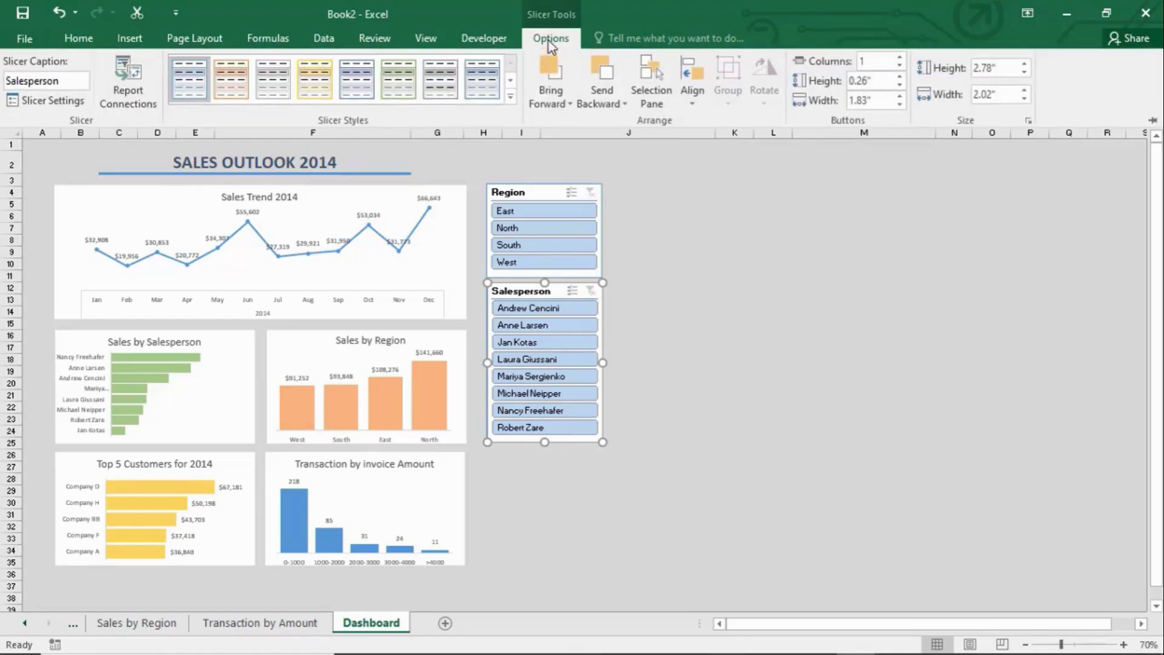
pyautogui.click(57, 105)
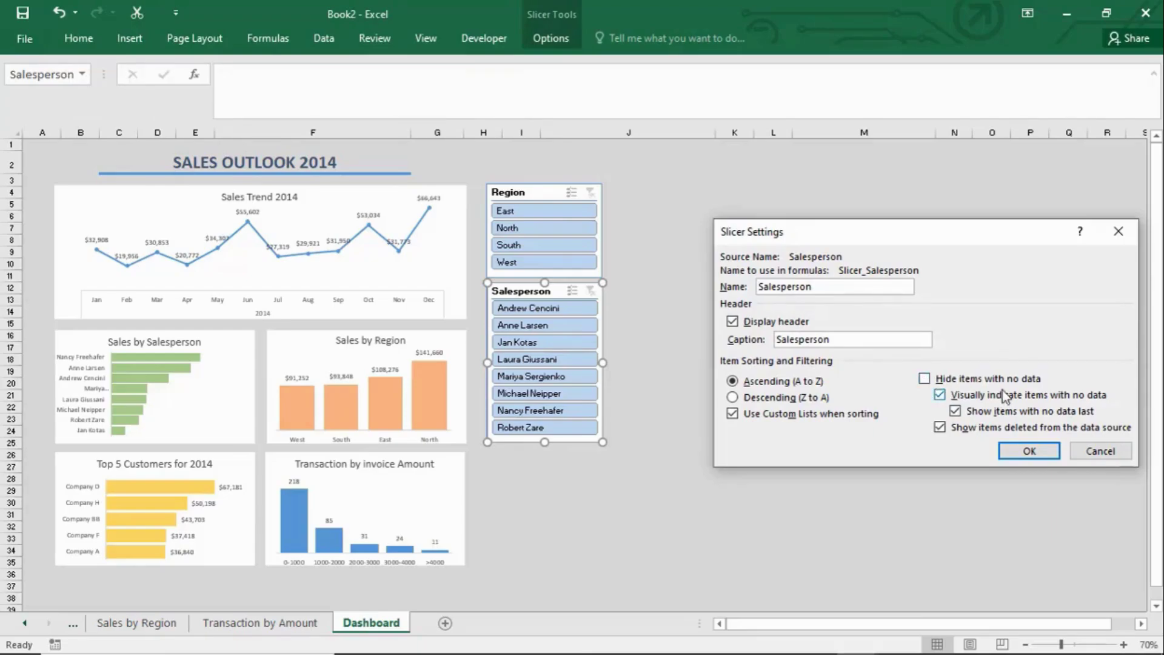
pyautogui.click(924, 378)
pyautogui.click(1031, 451)
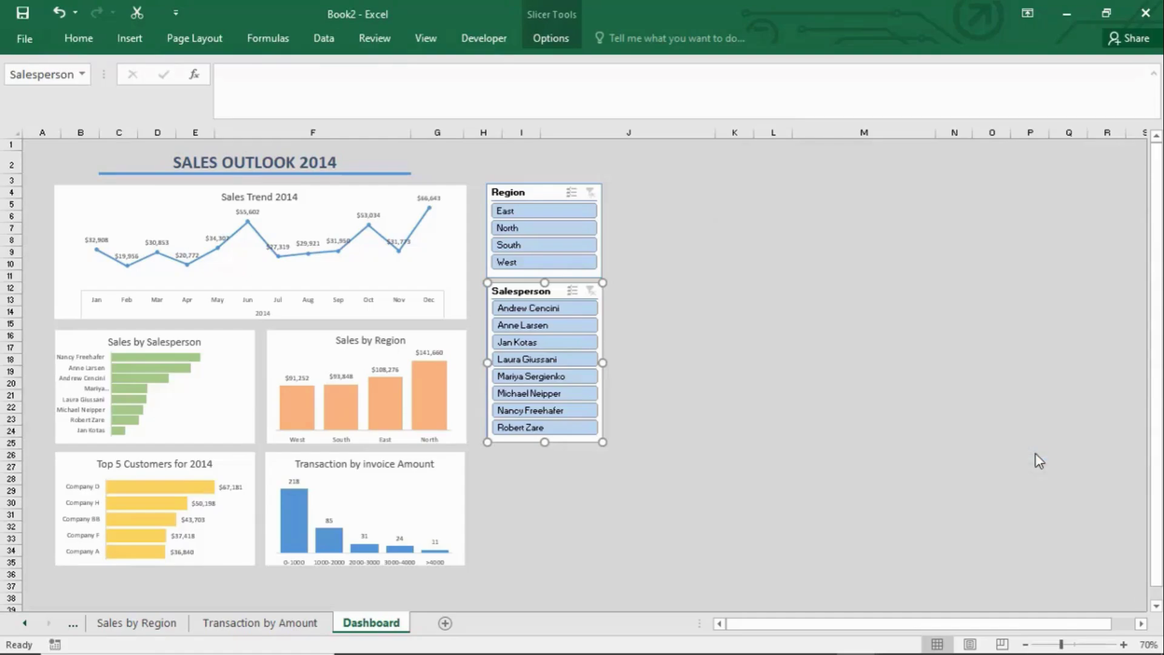
# Check the Salesperson slicer by filtering by East, North and South, test a single-salesperson filter, and clear each slicer's filter.
pyautogui.click(532, 190)
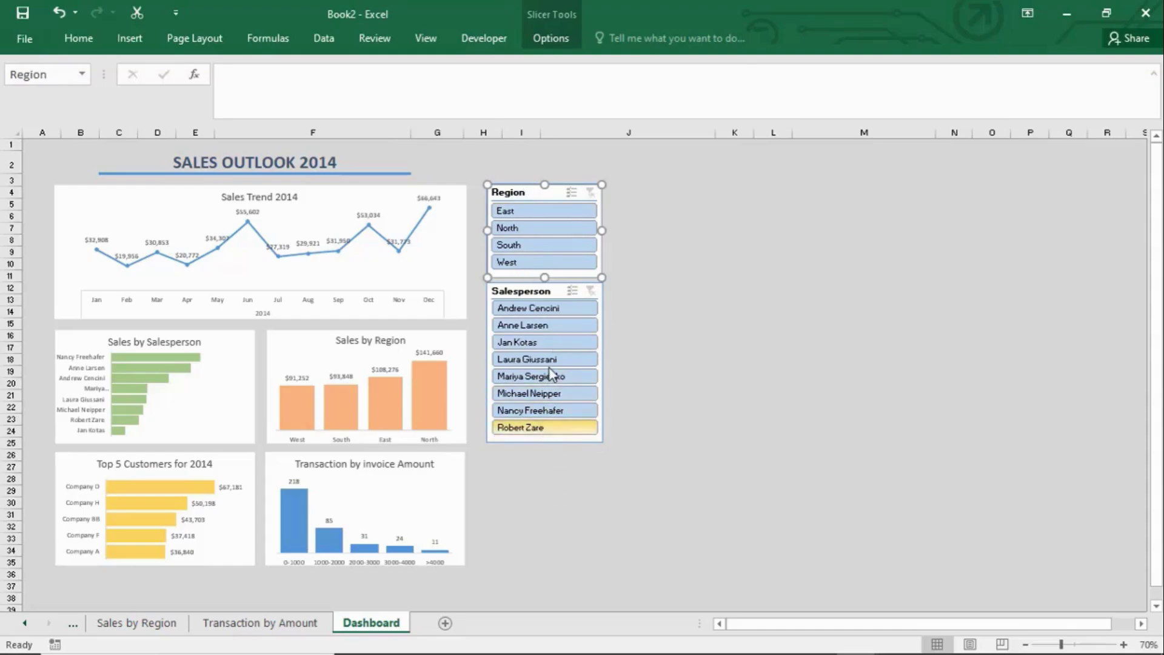
pyautogui.click(526, 212)
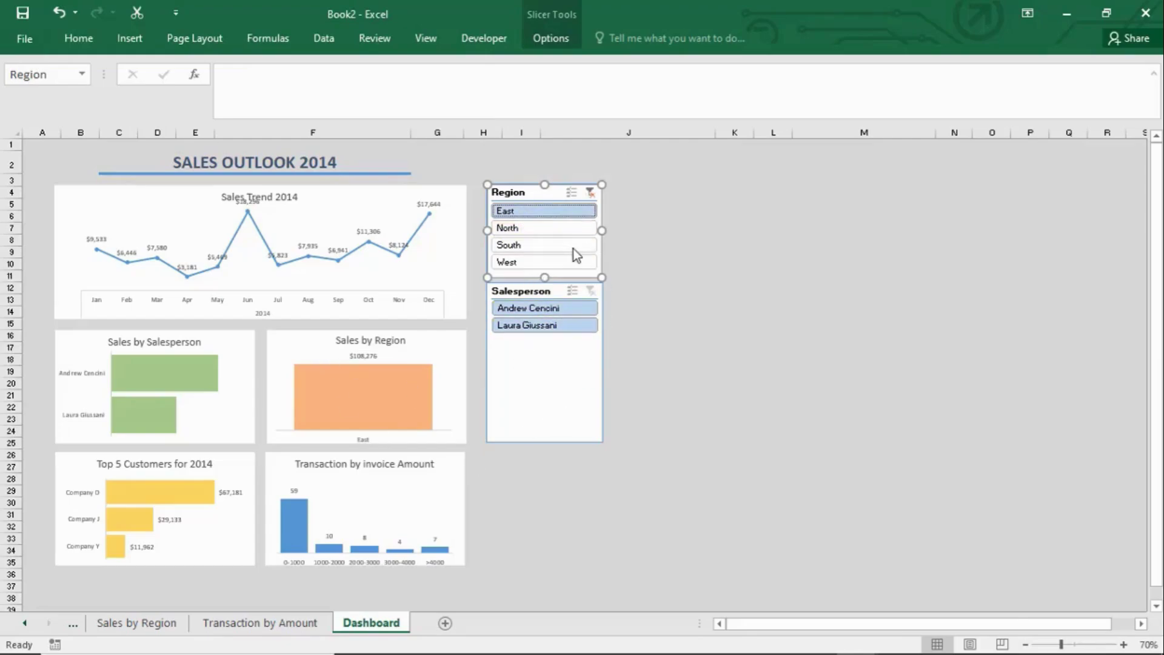
pyautogui.click(559, 233)
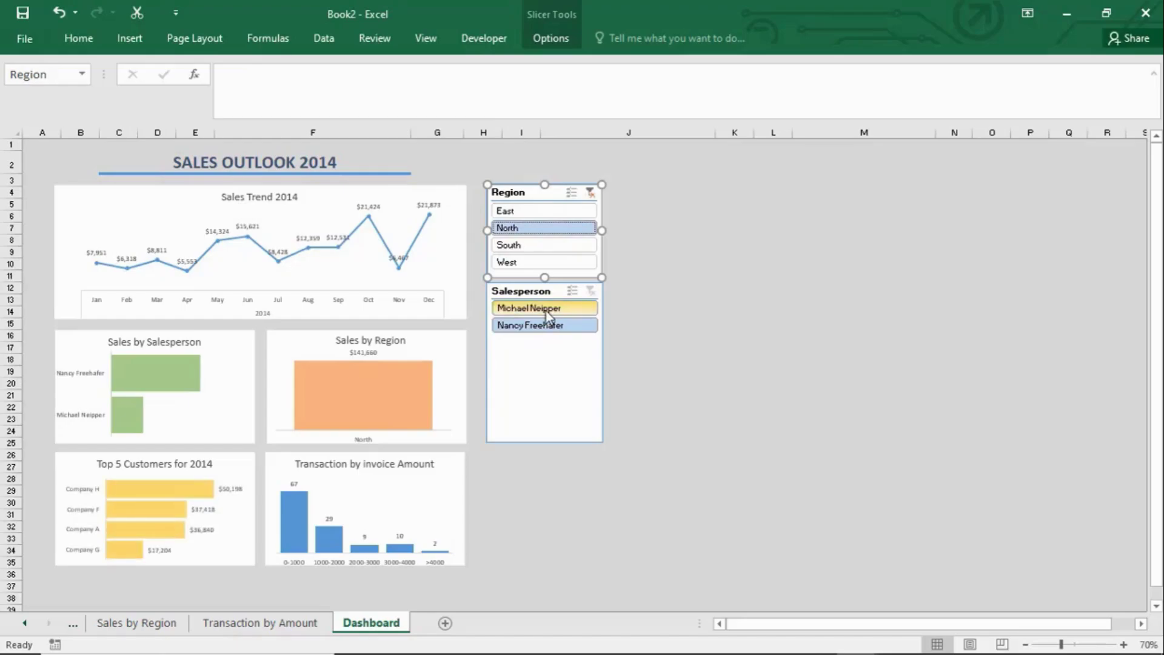
pyautogui.click(549, 246)
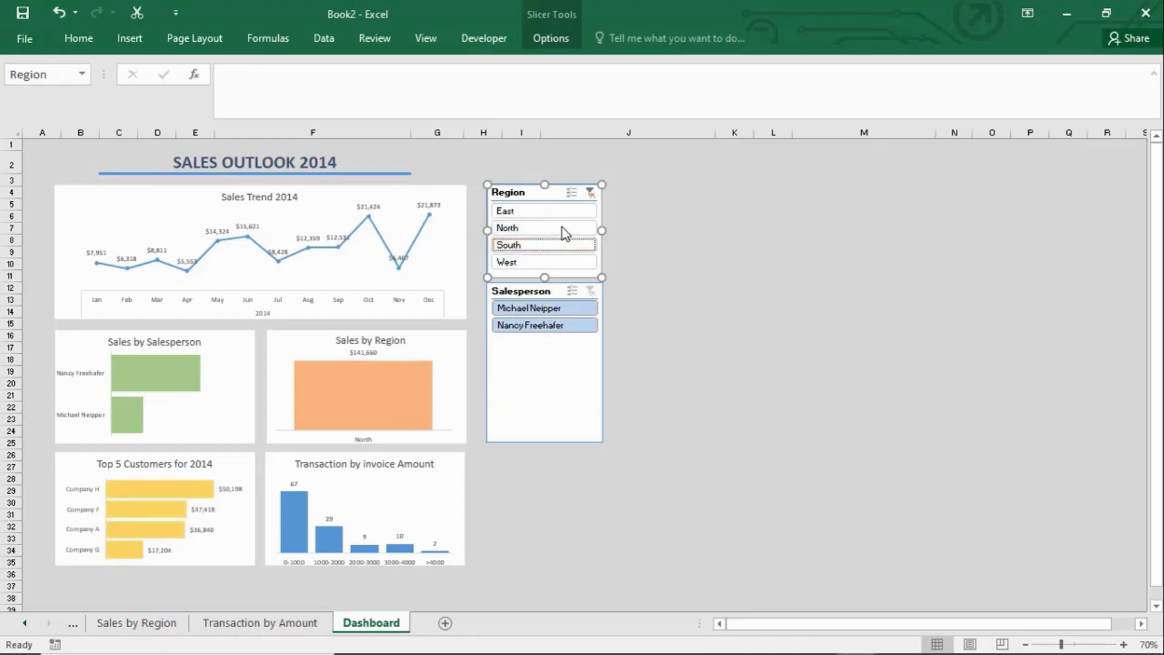
pyautogui.click(589, 193)
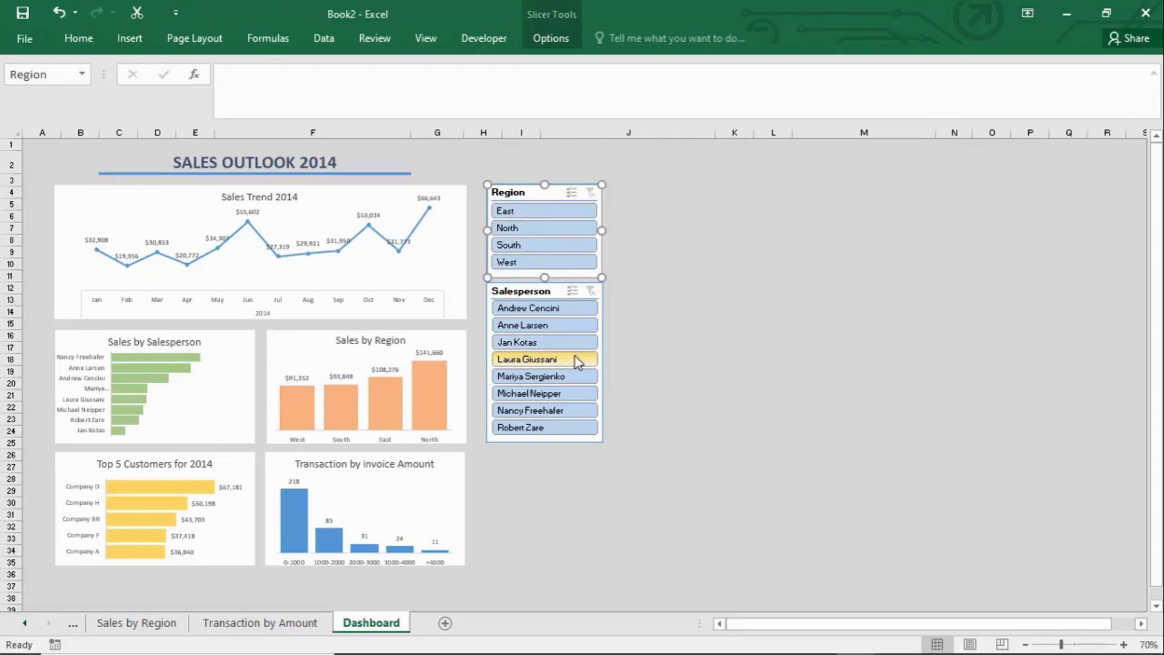
pyautogui.click(567, 309)
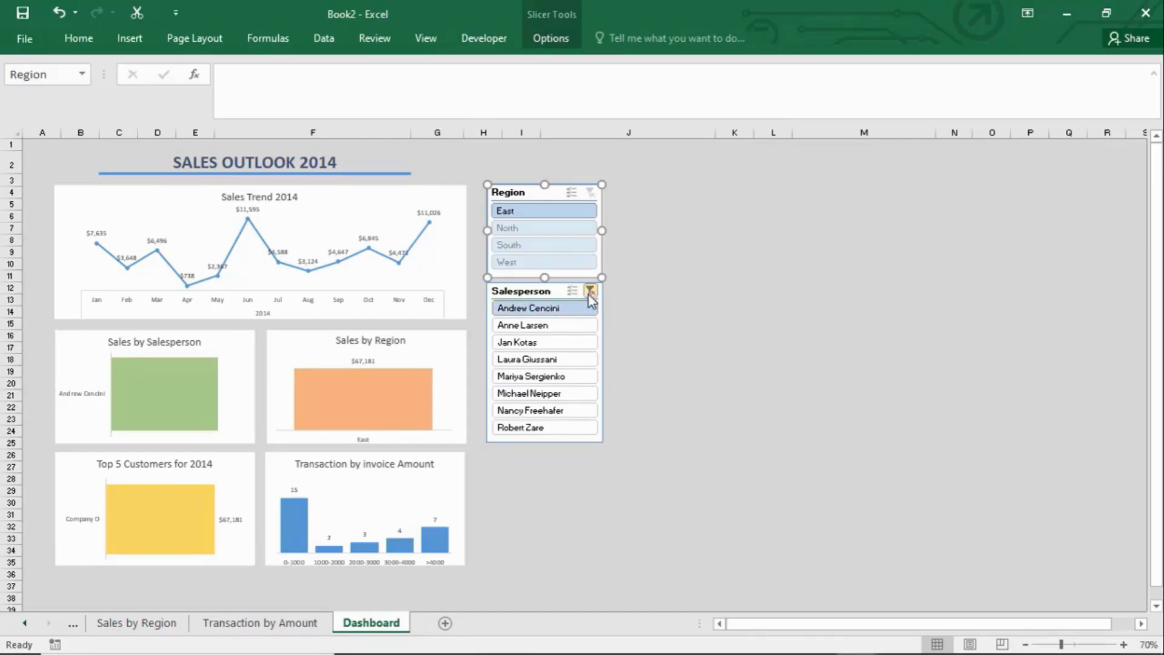
pyautogui.click(588, 295)
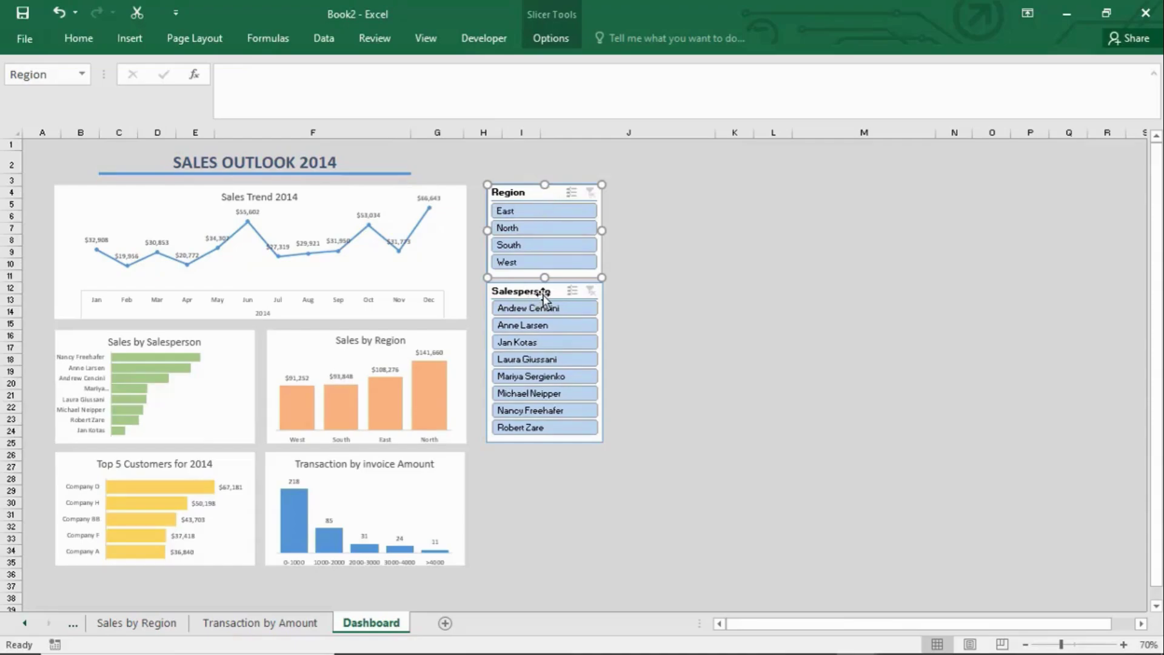
# Set the Region slicer to hide items with no data.
pyautogui.rightClick(549, 190)
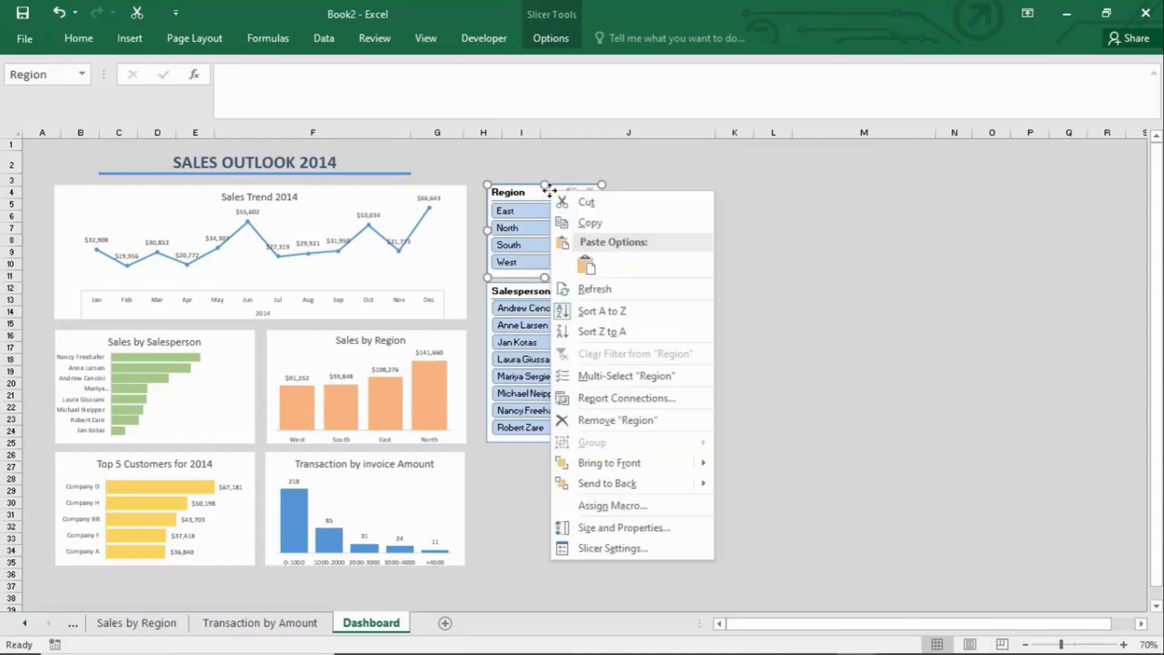
pyautogui.click(624, 549)
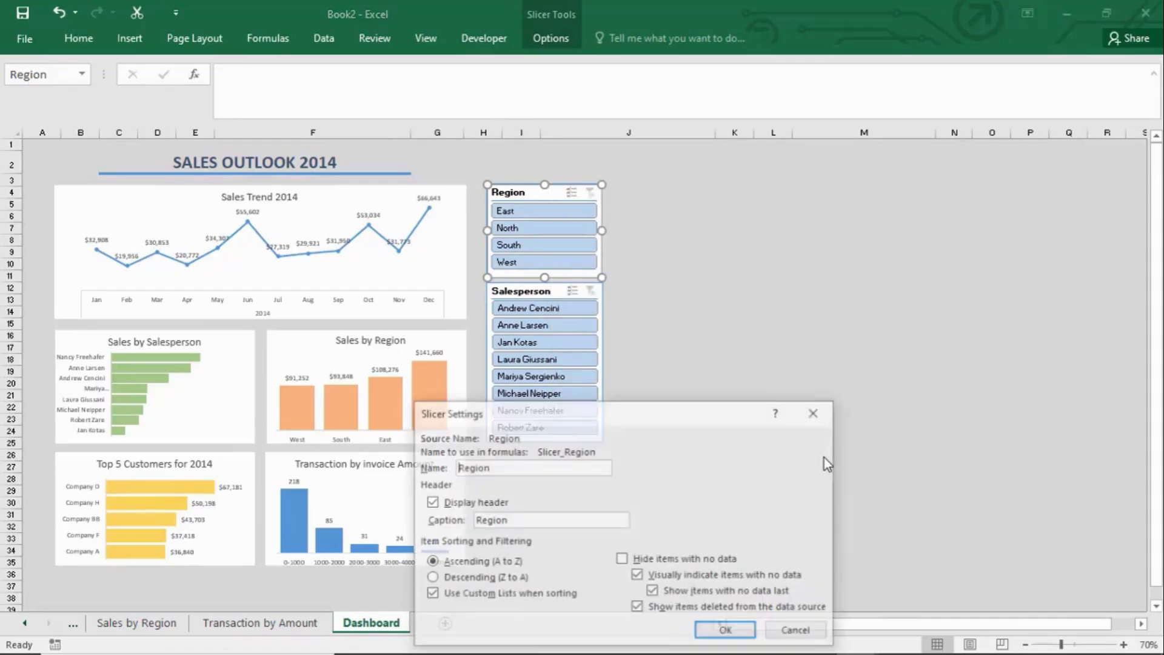
pyautogui.click(660, 559)
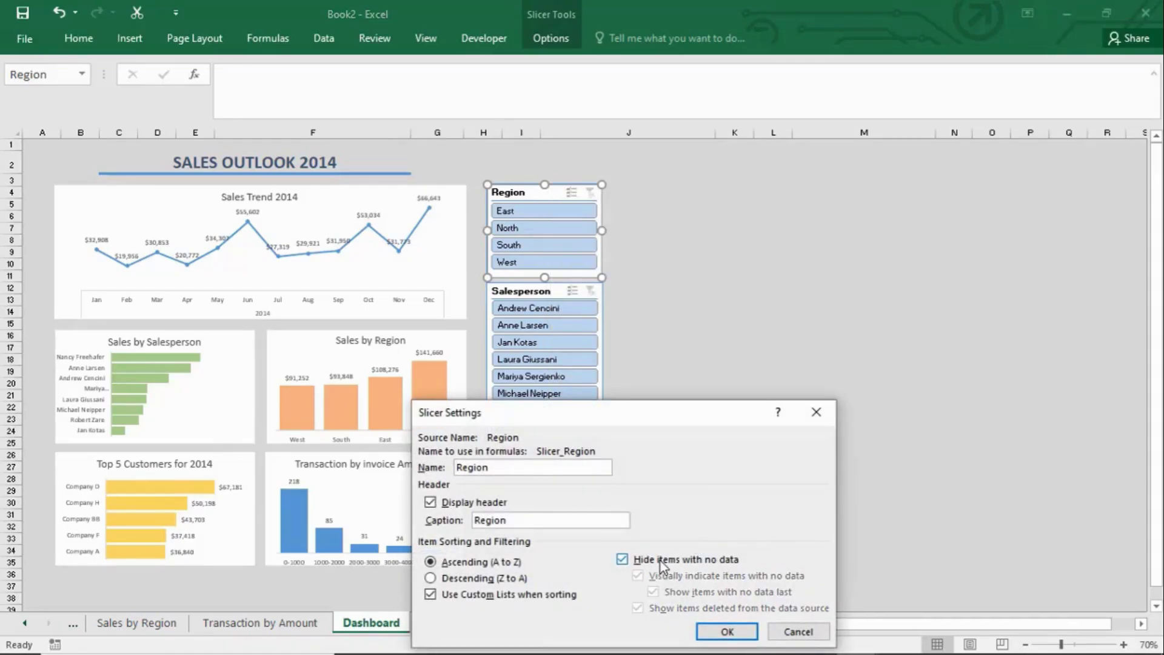
pyautogui.click(718, 637)
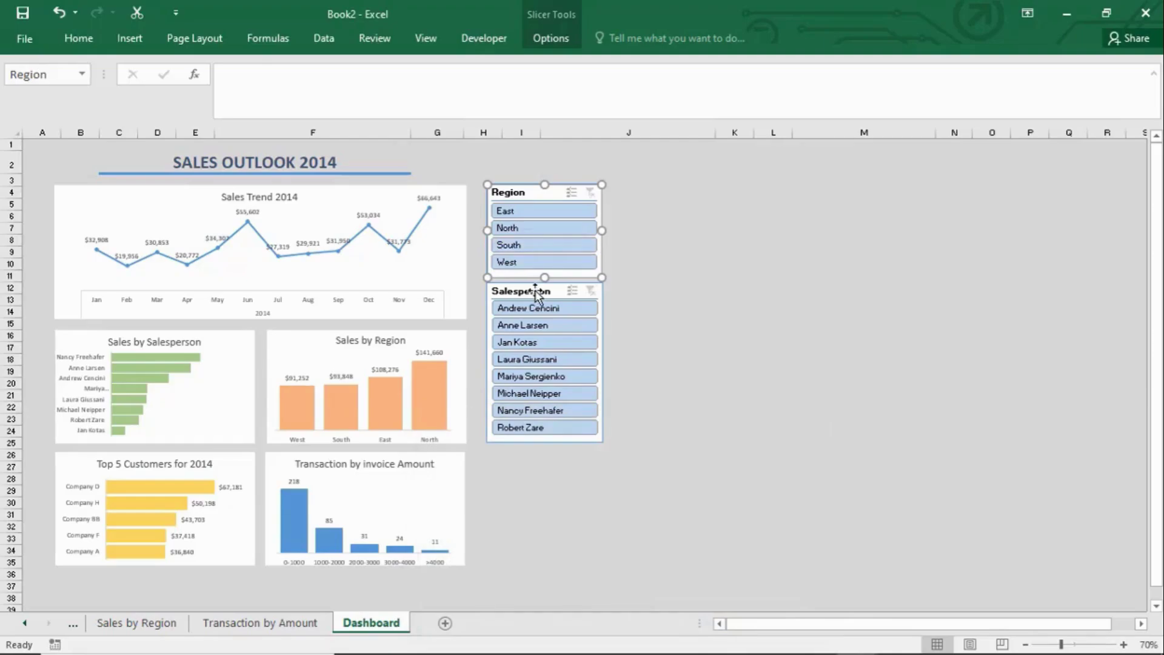
# Filter by the first salesperson to check which regions the Region slicer lists, and clear the filter.
pyautogui.click(540, 310)
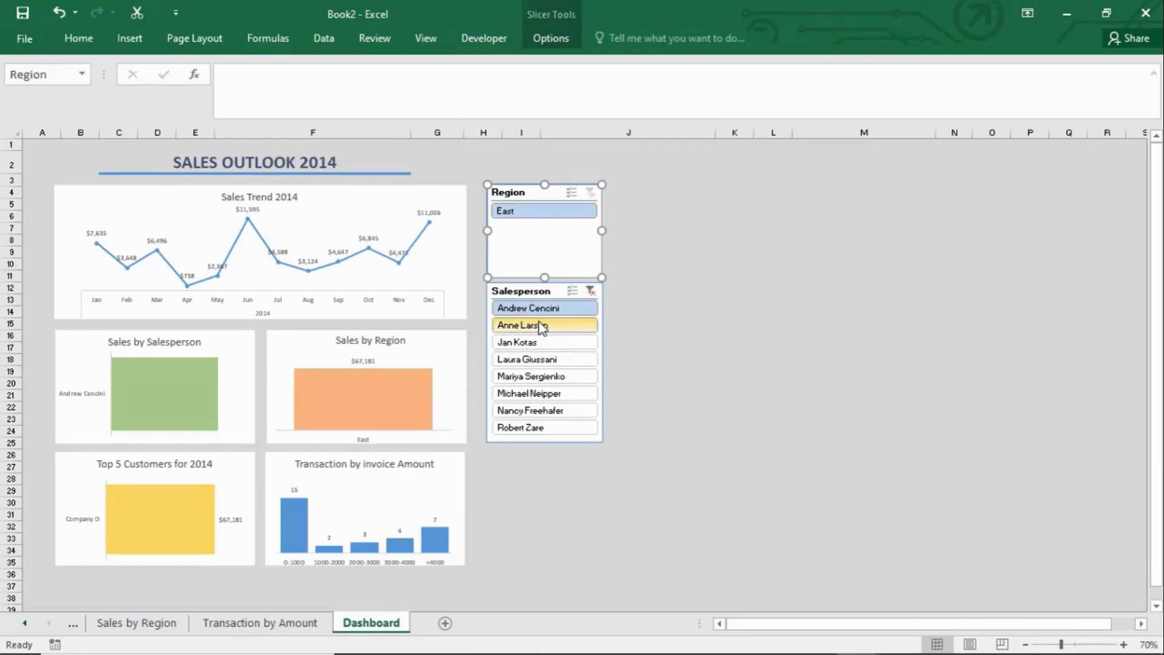
pyautogui.click(591, 292)
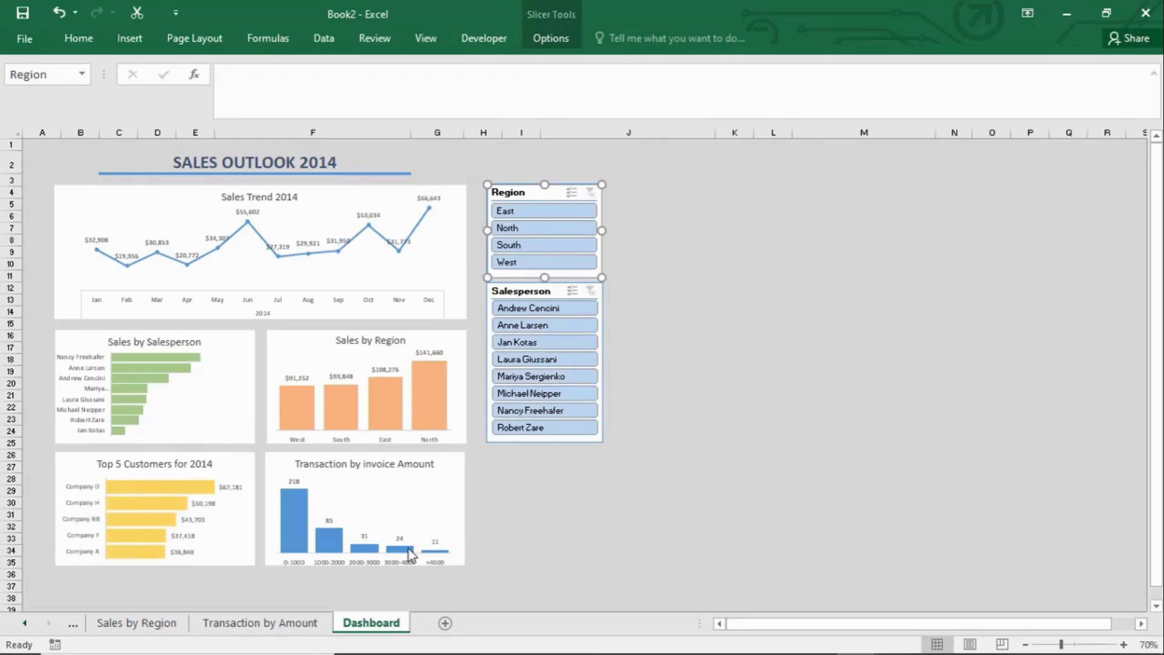
pyautogui.moveTo(408, 548)
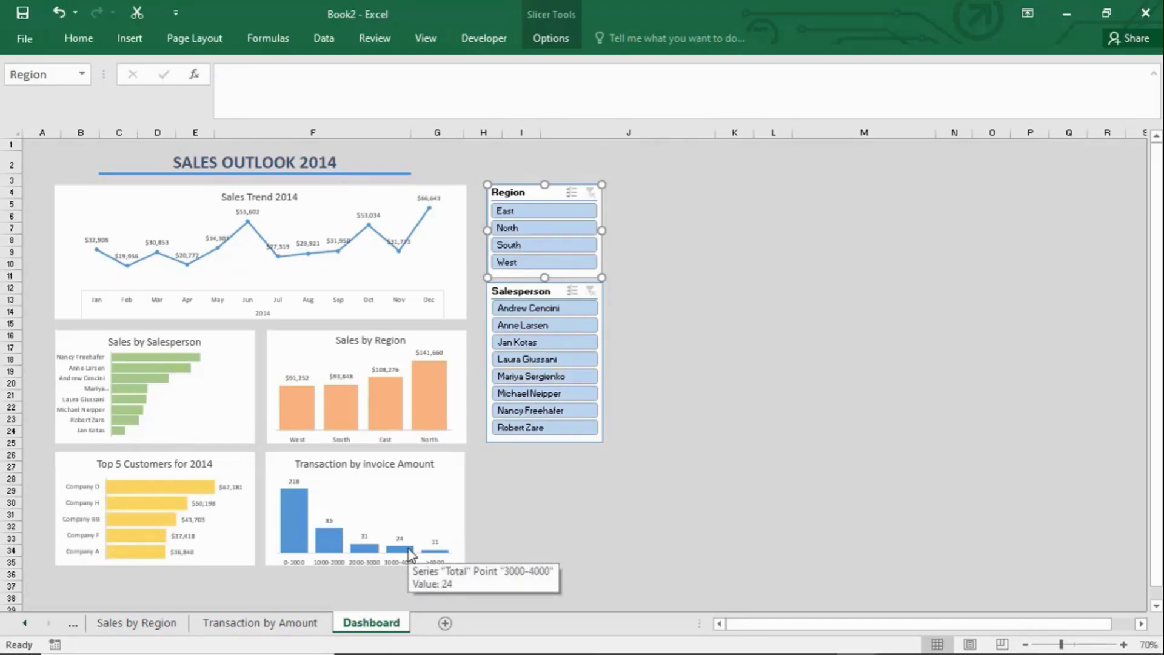